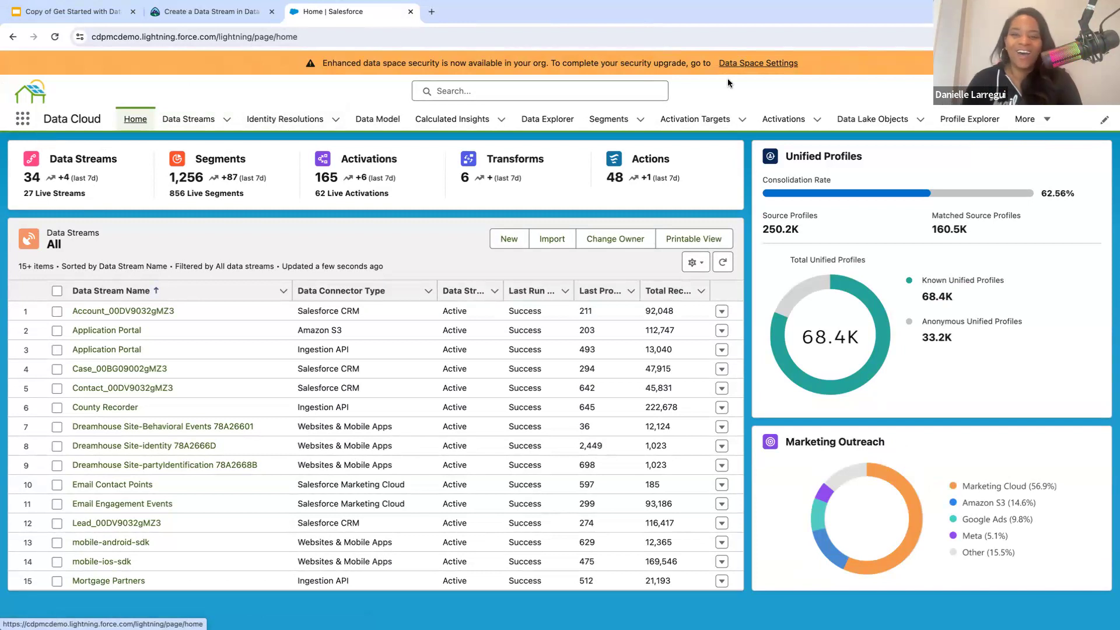
- Search the list of available apps for Data Cloud
left_click(22, 119)
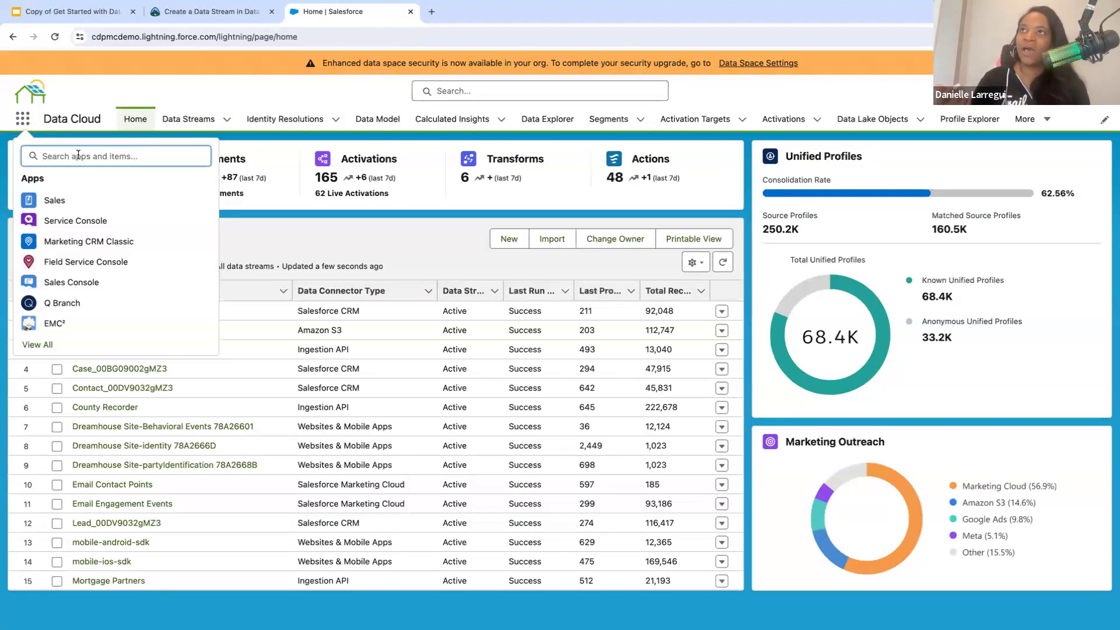
type("Data ")
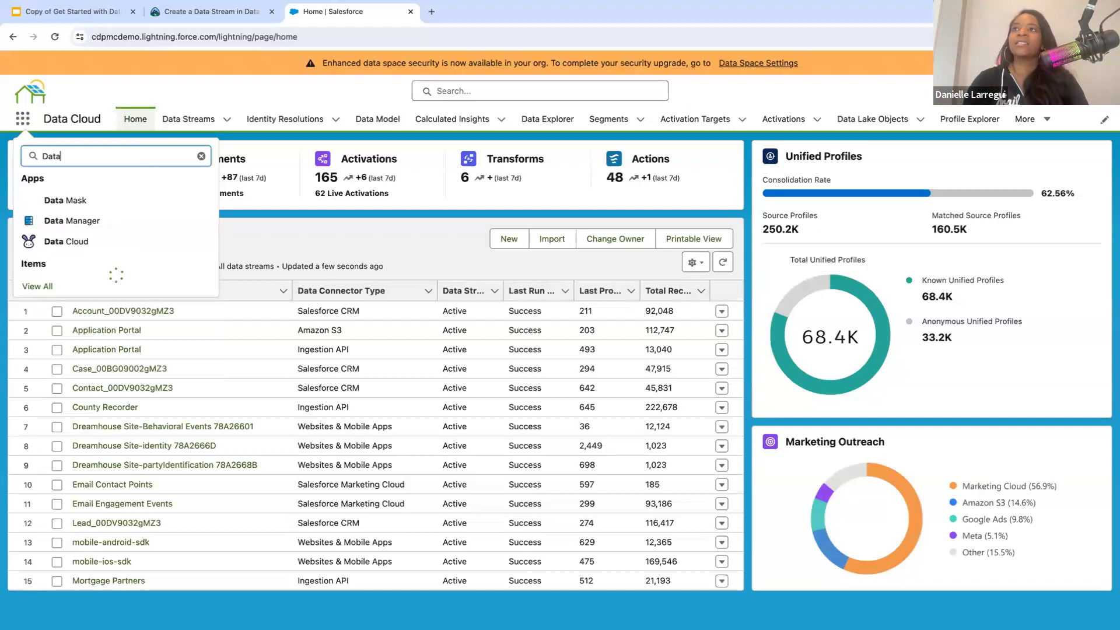
type("Cloud")
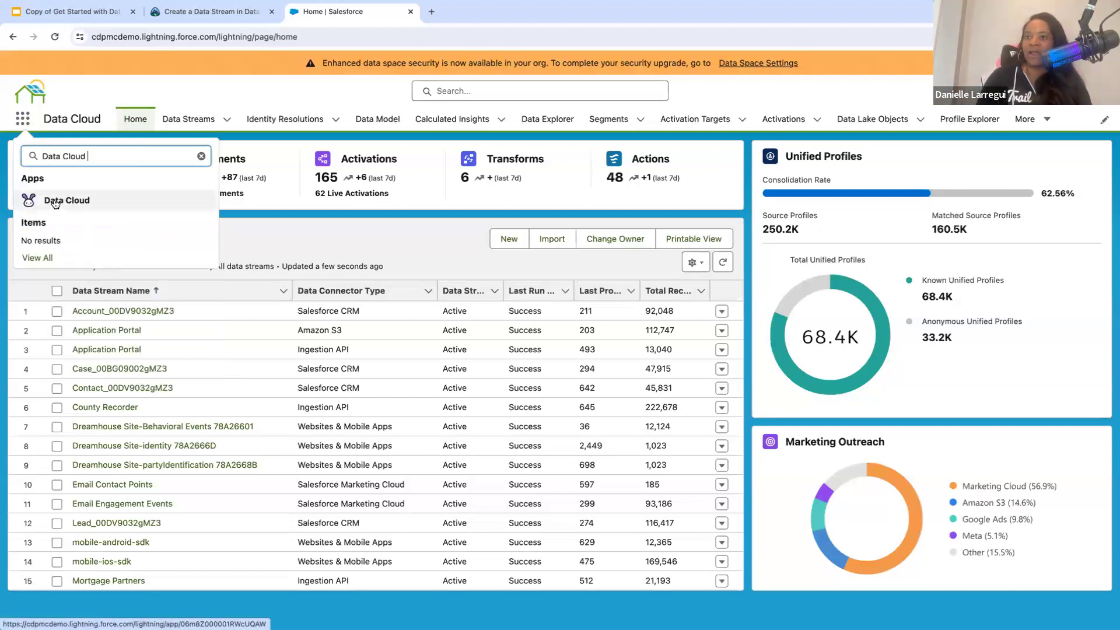
- Search the available apps for Service and for Sales
key("BackSpace")
key("BackSpace")
key("BackSpace")
key("BackSpace")
key("BackSpace")
key("BackSpace")
key("BackSpace")
key("BackSpace")
key("BackSpace")
key("BackSpace")
type("Service")
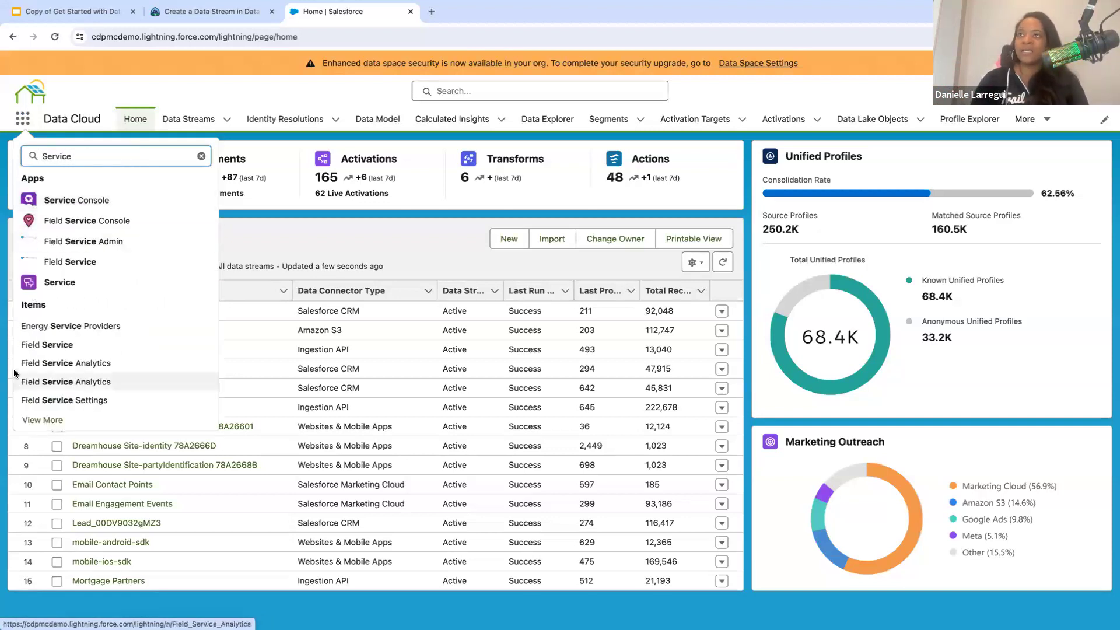
key("BackSpace")
key("BackSpace")
key("BackSpace")
key("BackSpace")
key("BackSpace")
key("BackSpace")
type("ales")
- Replace the app search term with Data Clo to find Data Cloud again
key("BackSpace")
key("BackSpace")
key("BackSpace")
key("BackSpace")
key("BackSpace")
type("Data Clo")
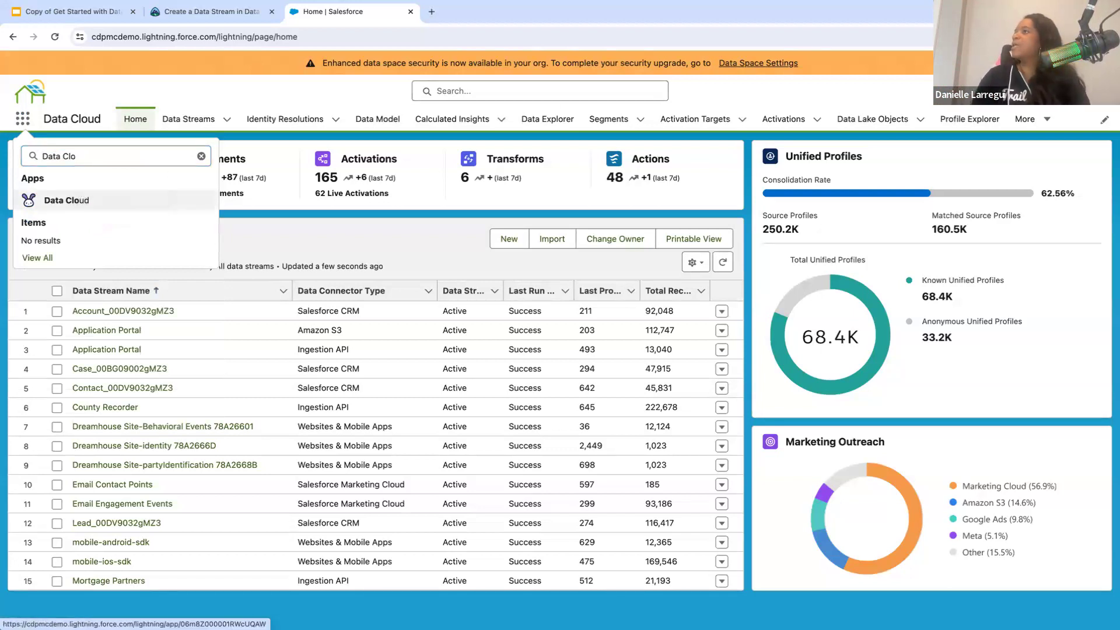
- Open Data Cloud Setup and dismiss the notice about updated sharing settings
left_click(1025, 91)
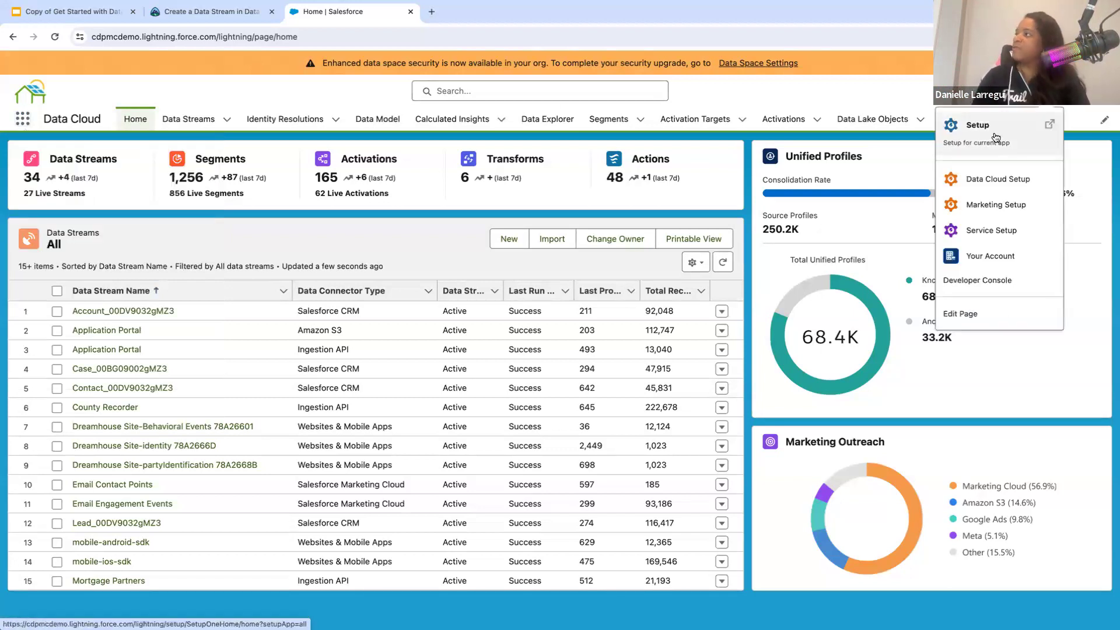
left_click(980, 186)
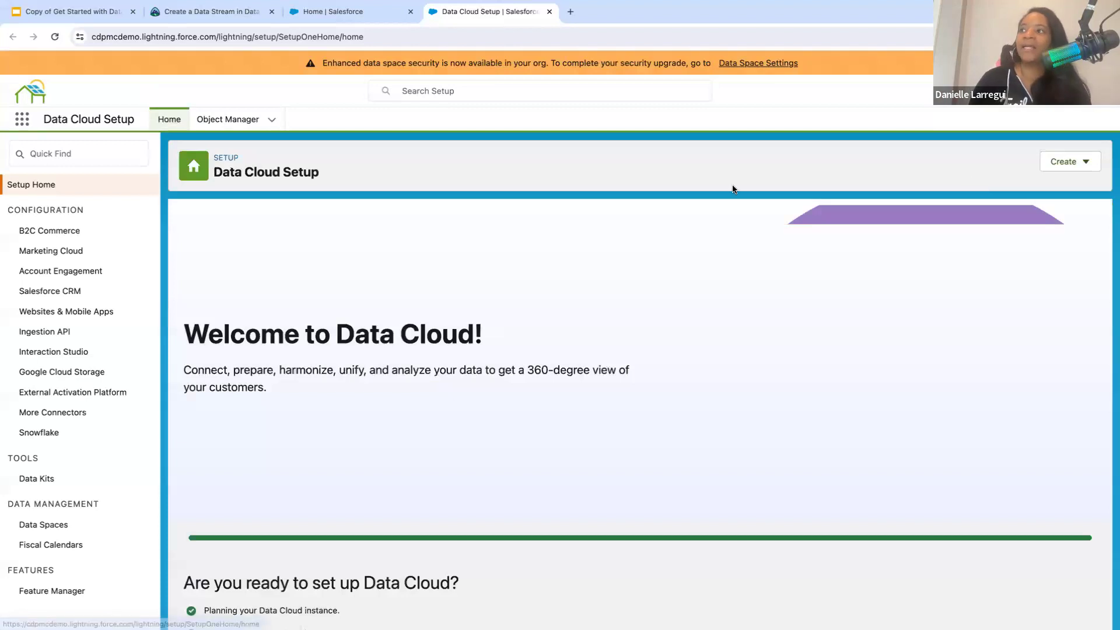
scroll(422, 400, "down", 2)
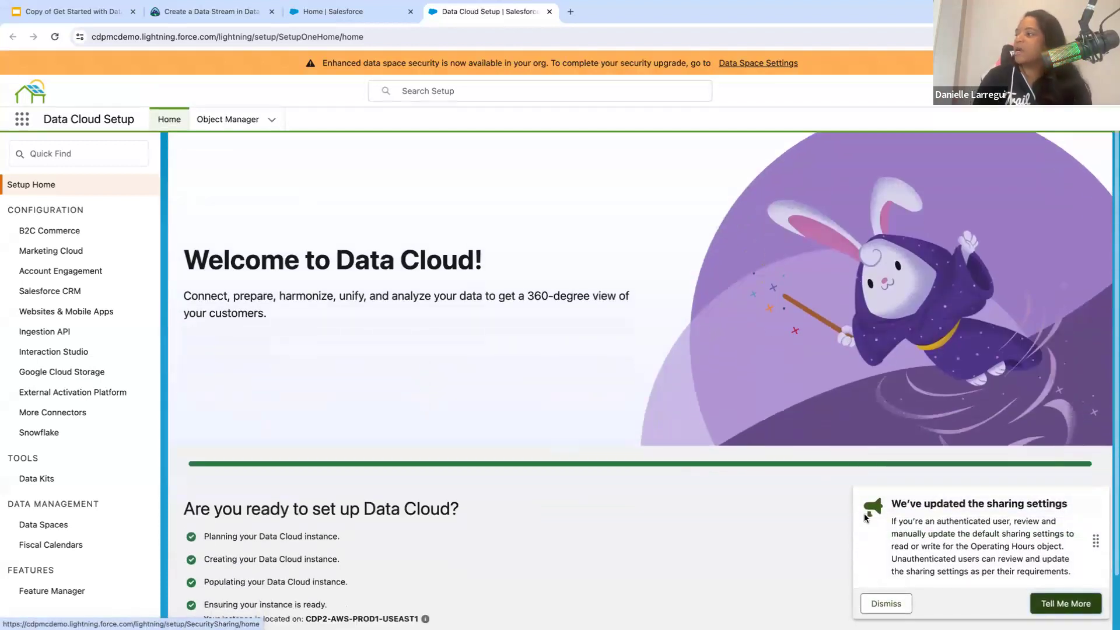
left_click(873, 609)
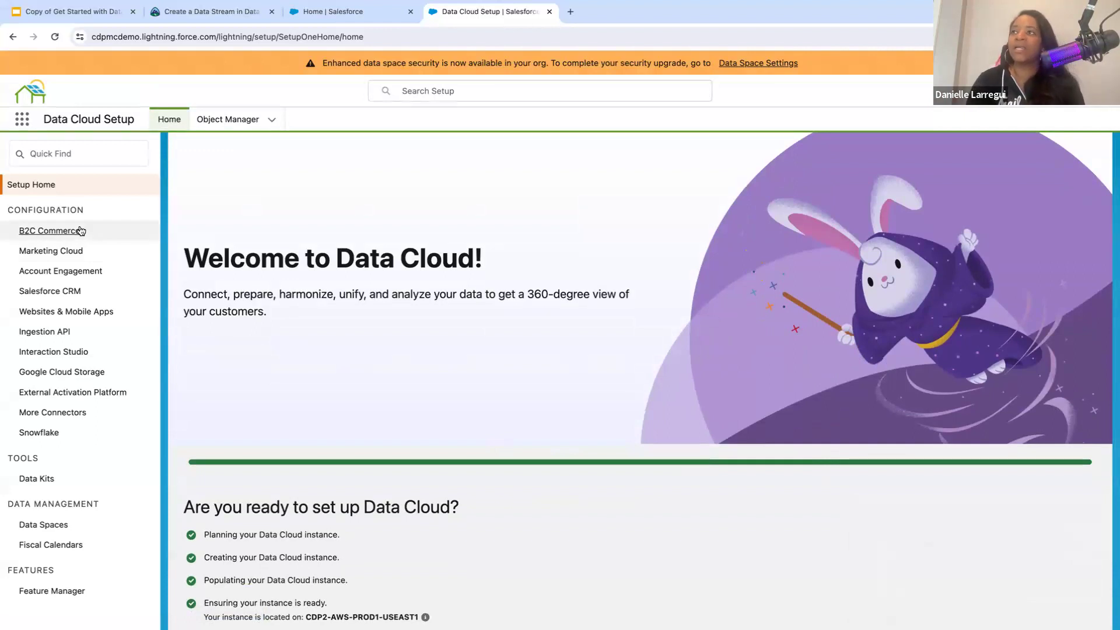
- Review the Marketing Cloud, Salesforce CRM, Websites & Mobile Apps and Ingestion API configuration pages
left_click(67, 251)
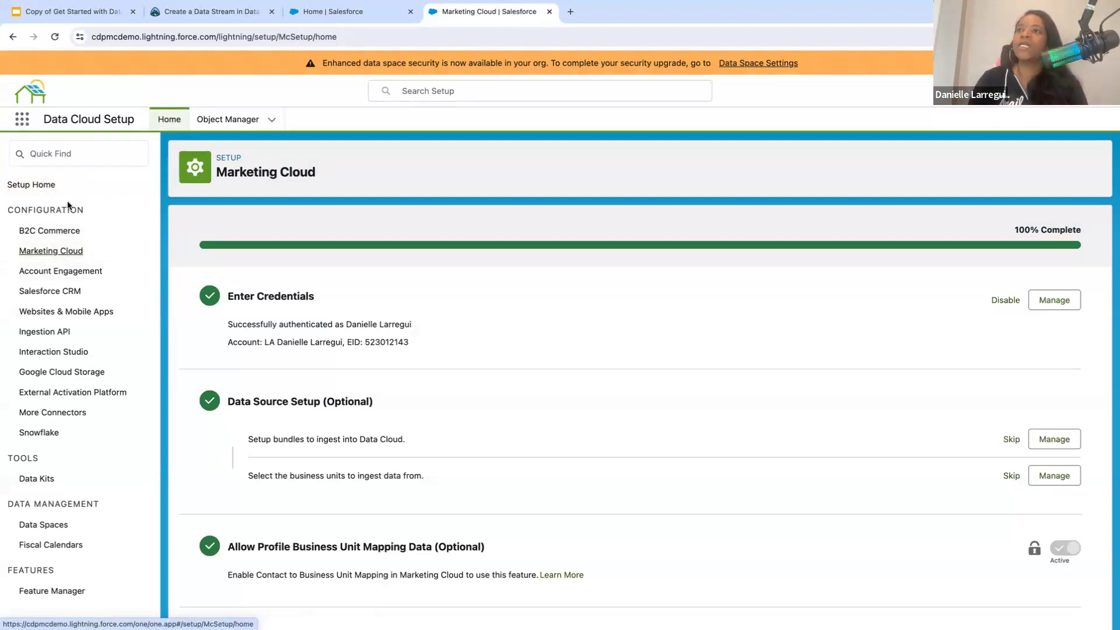
left_click(50, 290)
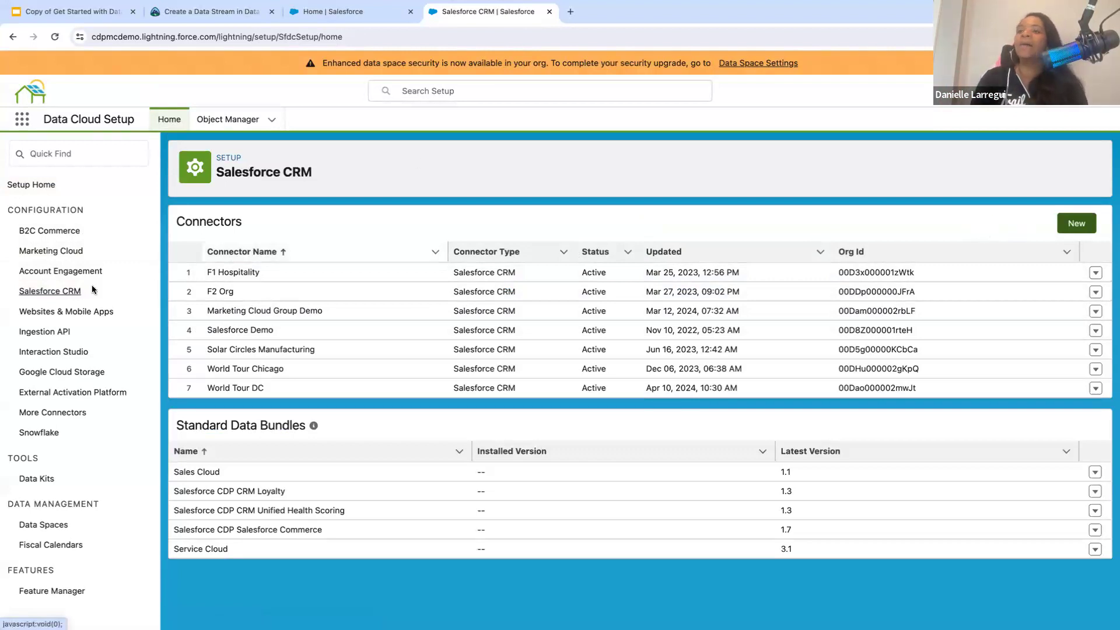
left_click(75, 310)
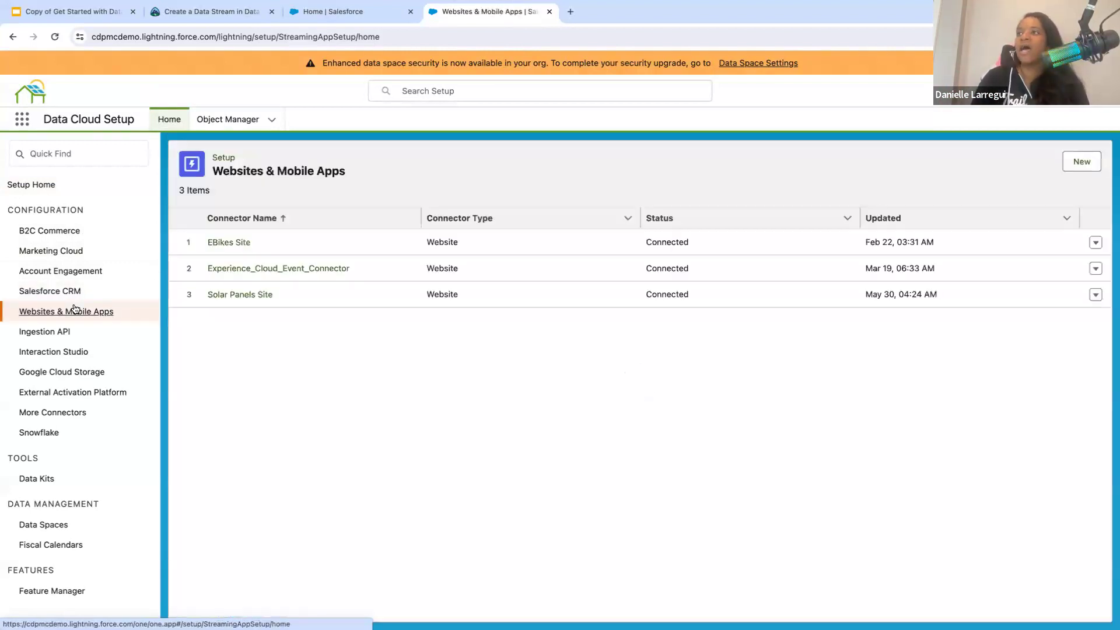
left_click(73, 333)
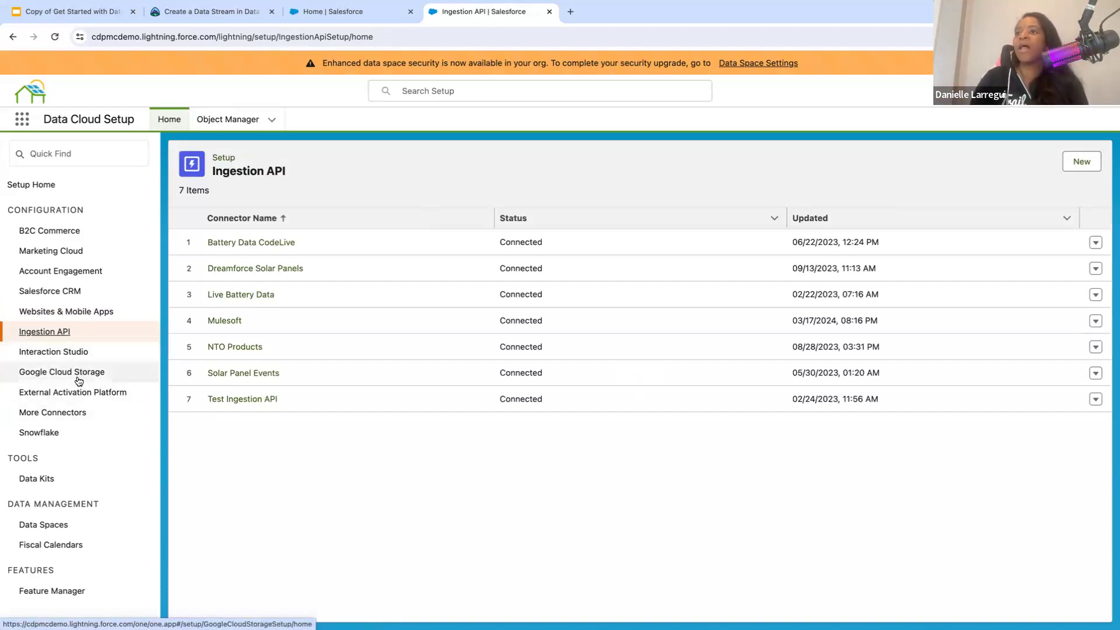
- Start adding a connection under More Connectors and examine the range of available data source types
left_click(61, 416)
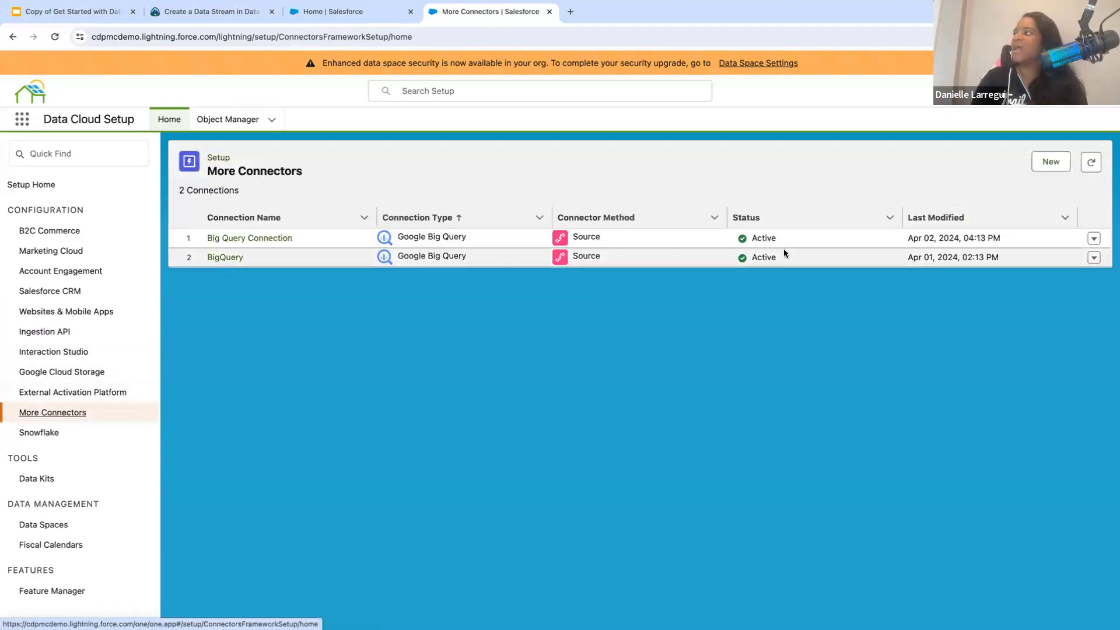
left_click(1051, 162)
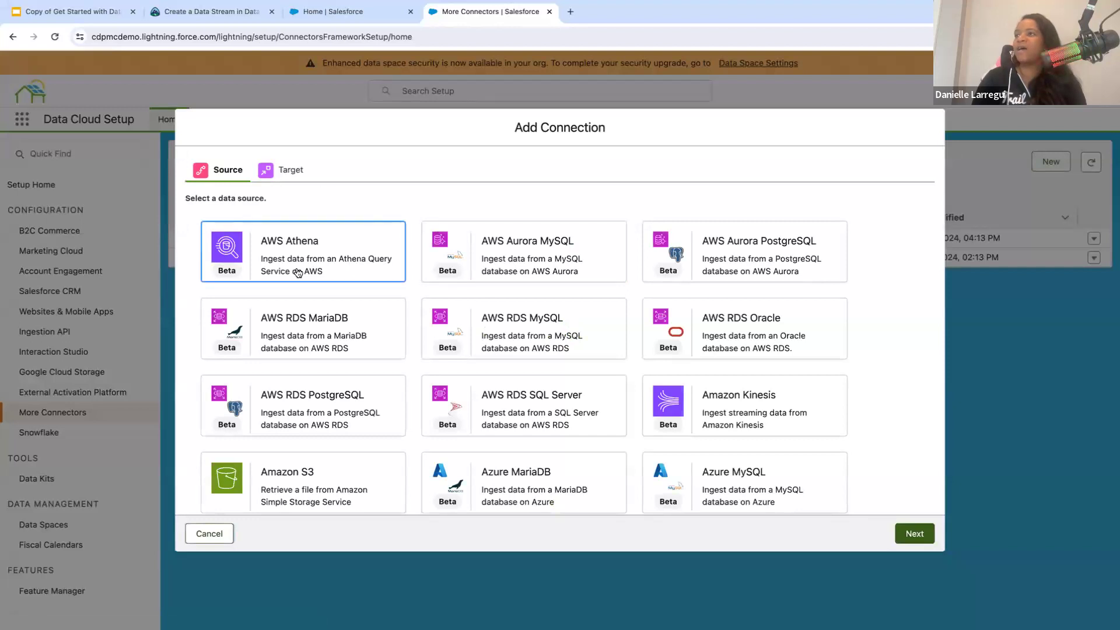
scroll(303, 264, "down", 3)
scroll(298, 272, "down", 2)
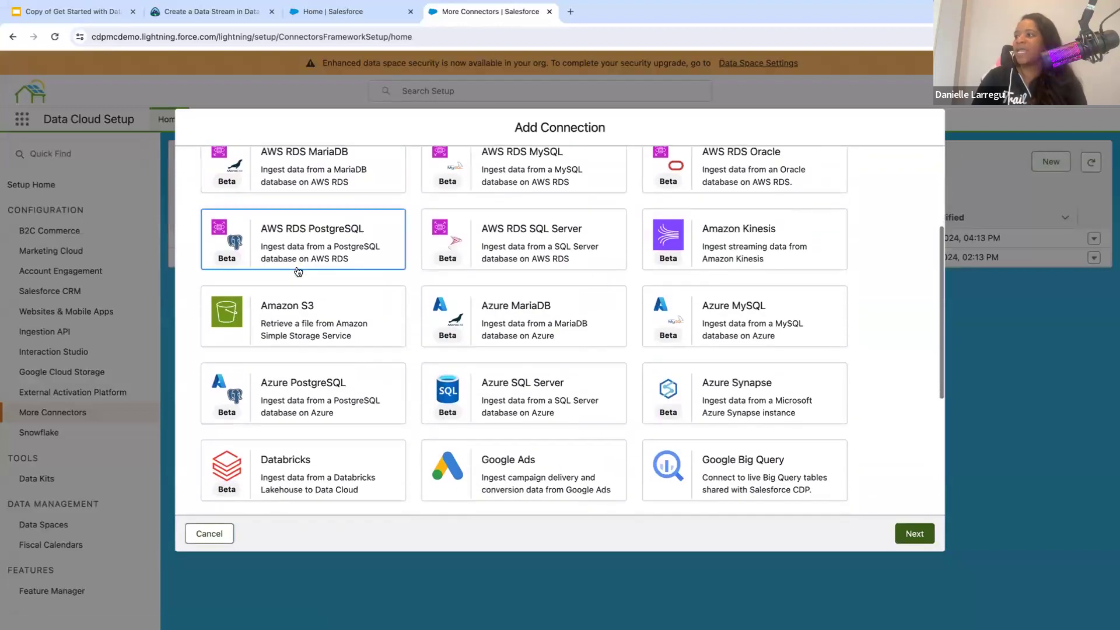
scroll(298, 270, "down", 1)
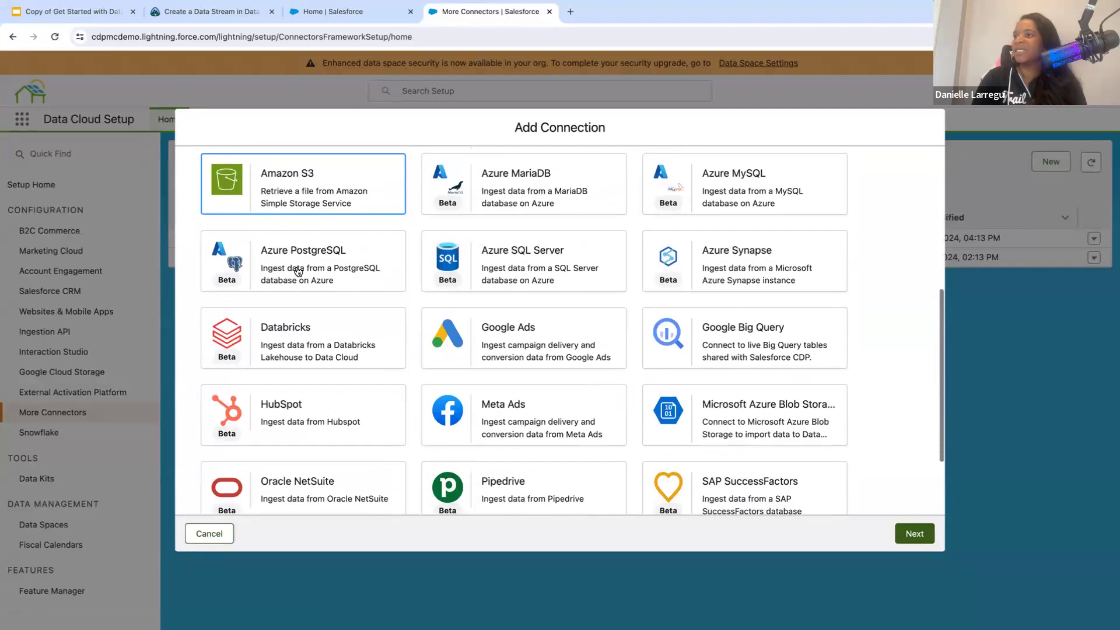
scroll(298, 270, "up", 5)
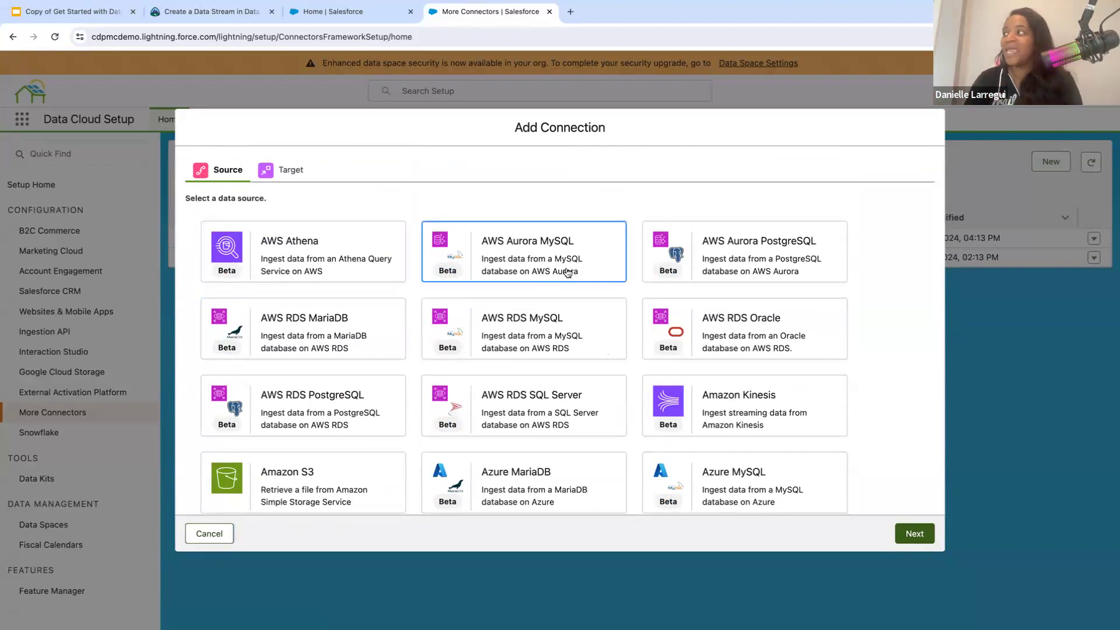
scroll(691, 281, "down", 3)
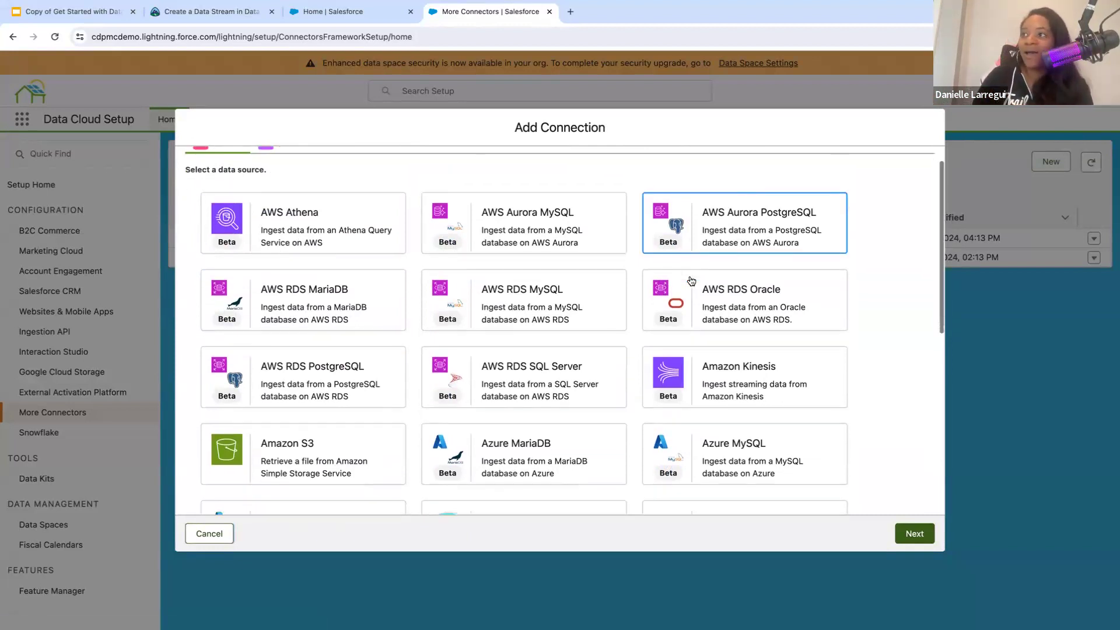
scroll(691, 281, "down", 2)
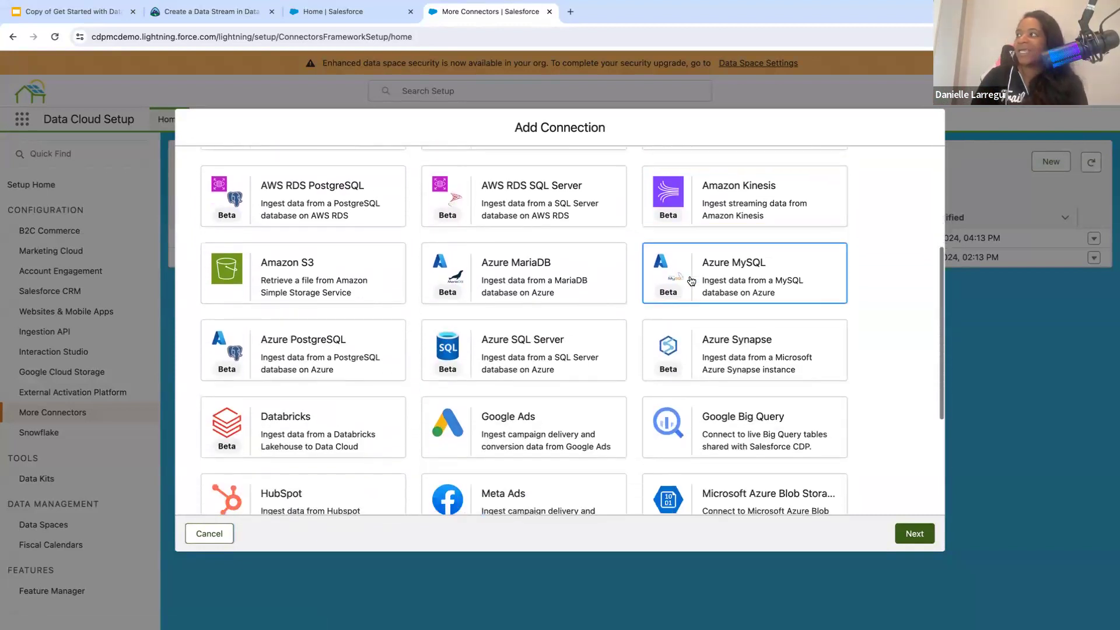
scroll(548, 326, "down", 1)
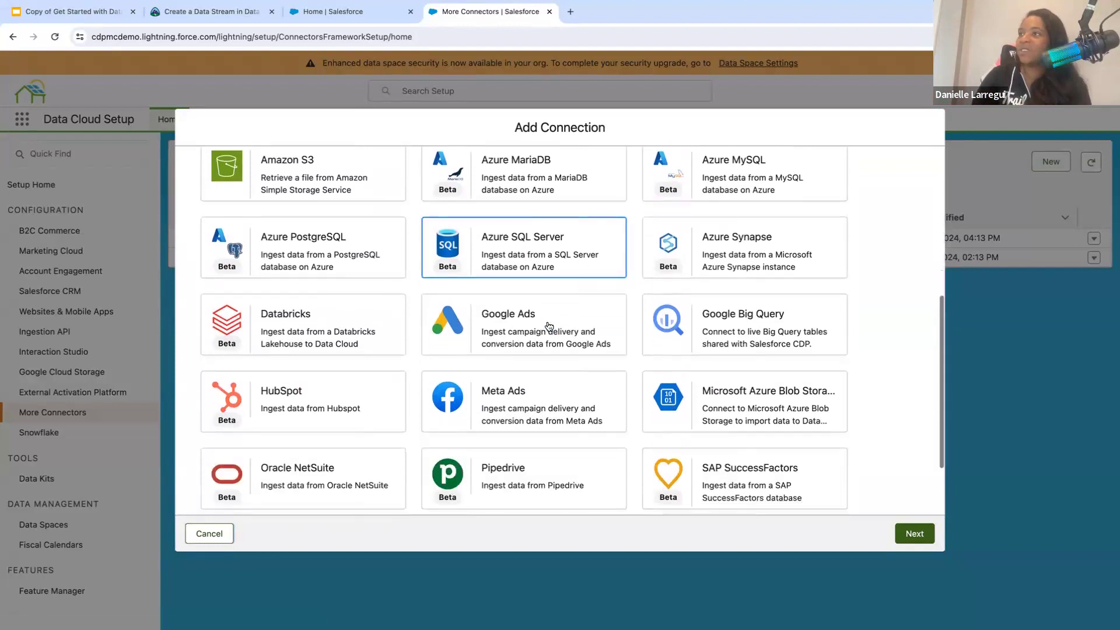
scroll(409, 290, "down", 2)
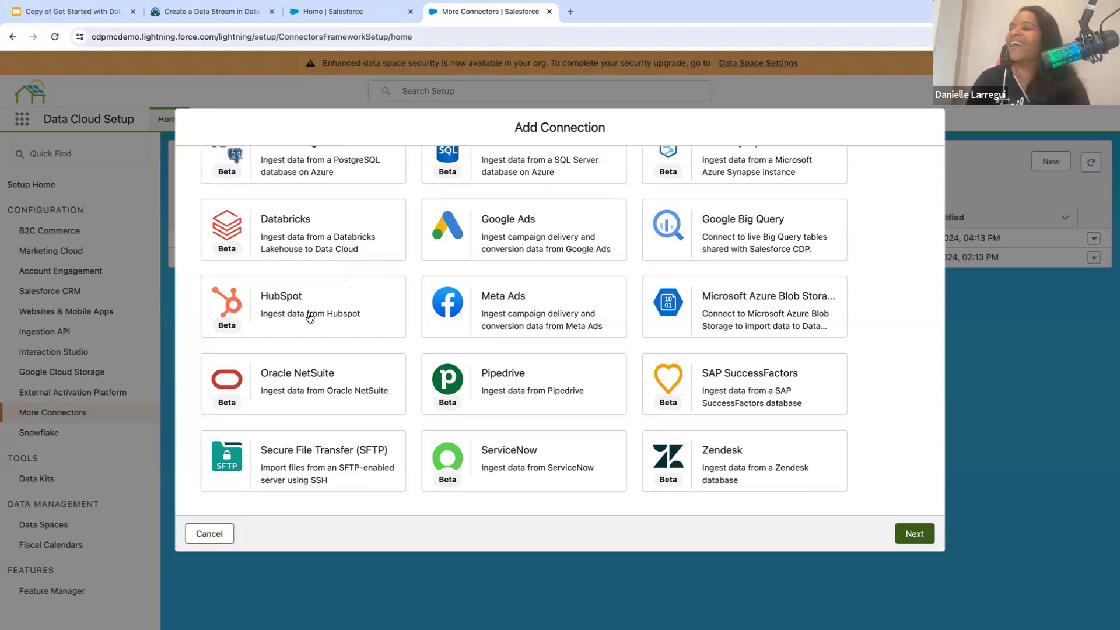
scroll(675, 359, "up", 3)
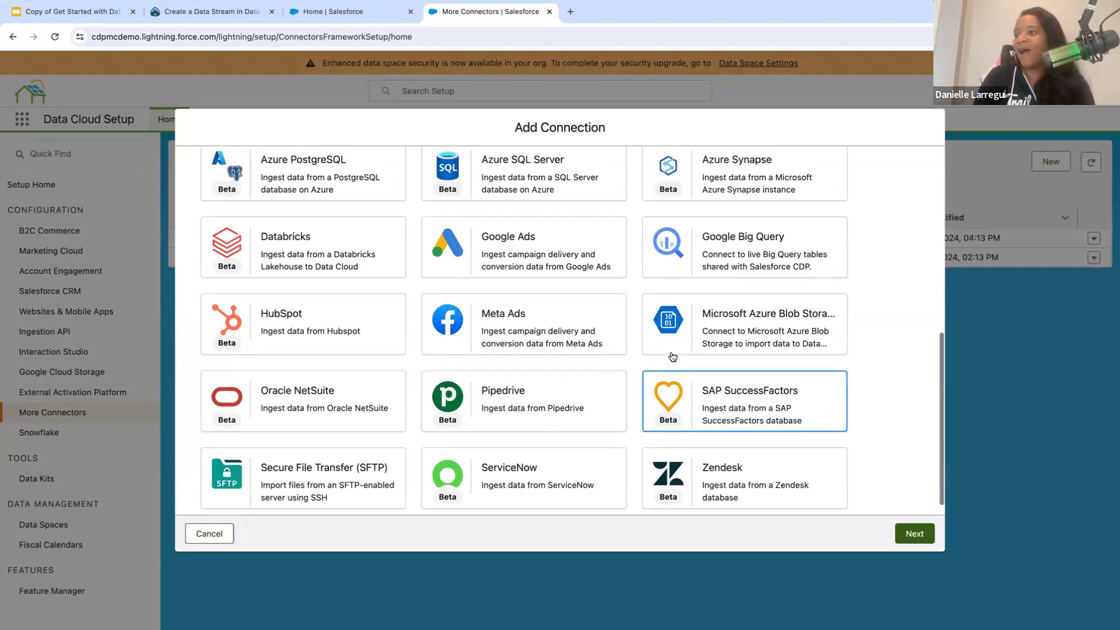
scroll(673, 358, "down", 3)
scroll(673, 357, "up", 10)
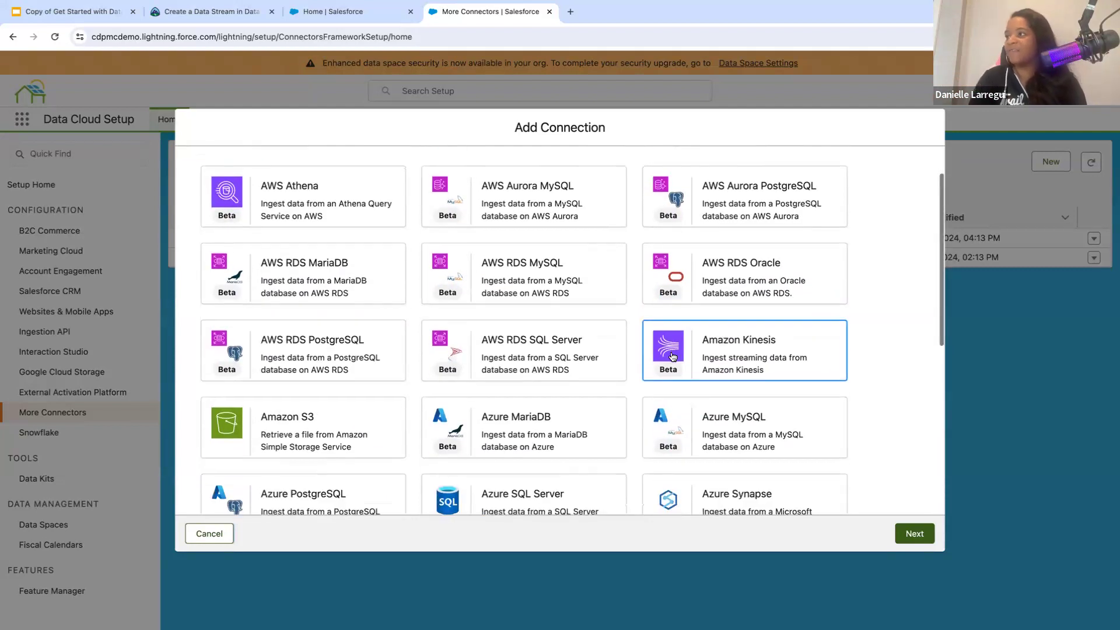
scroll(673, 357, "down", 4)
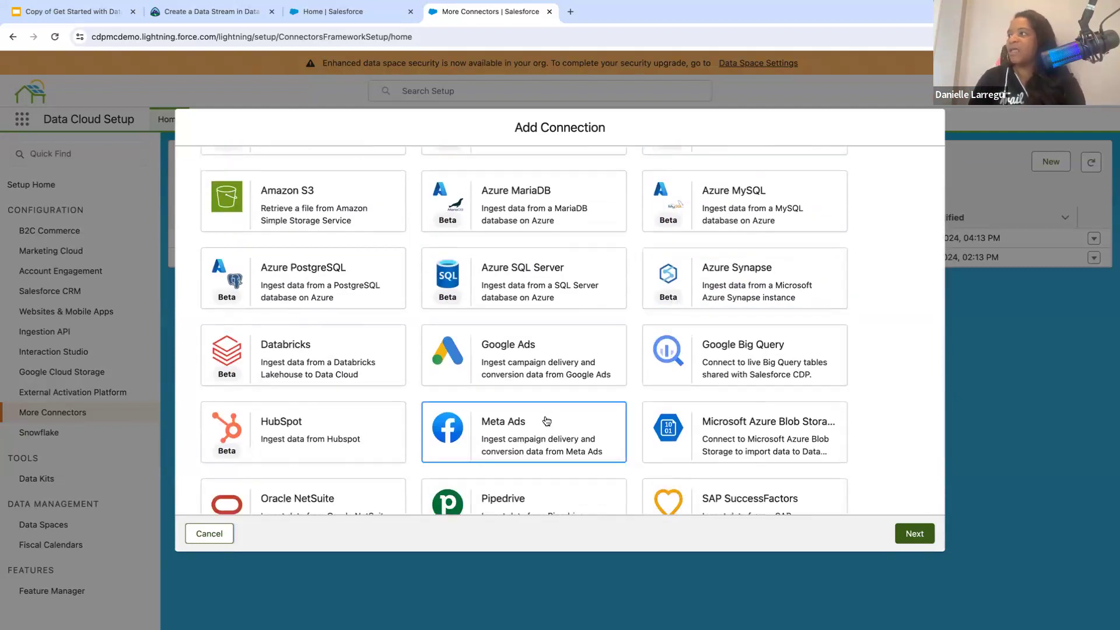
scroll(547, 416, "down", 2)
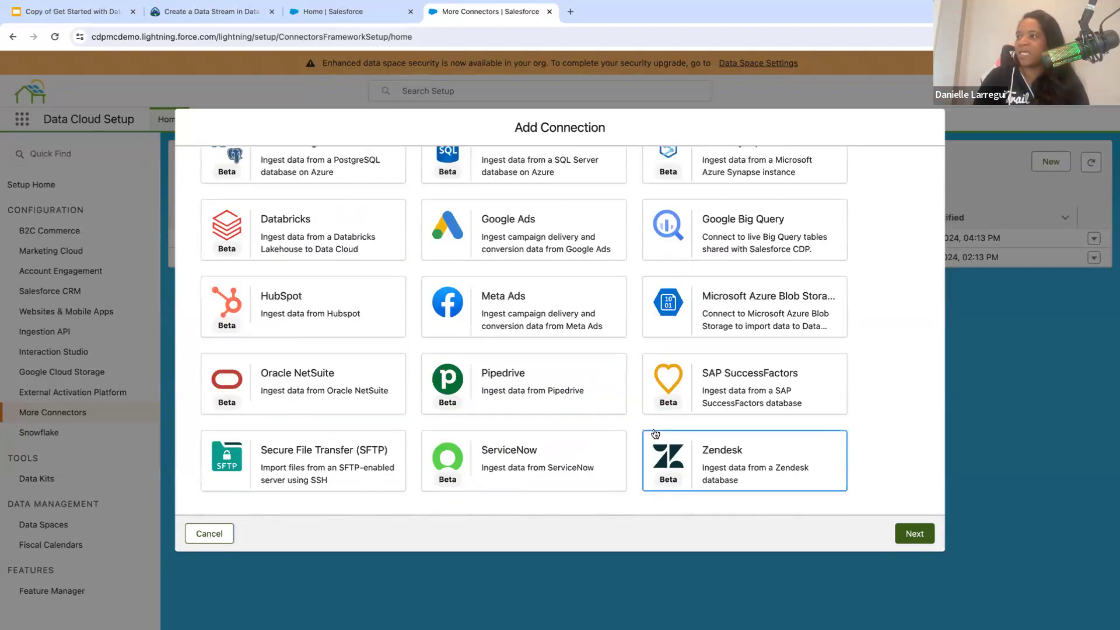
scroll(500, 440, "up", 1)
scroll(500, 440, "up", 5)
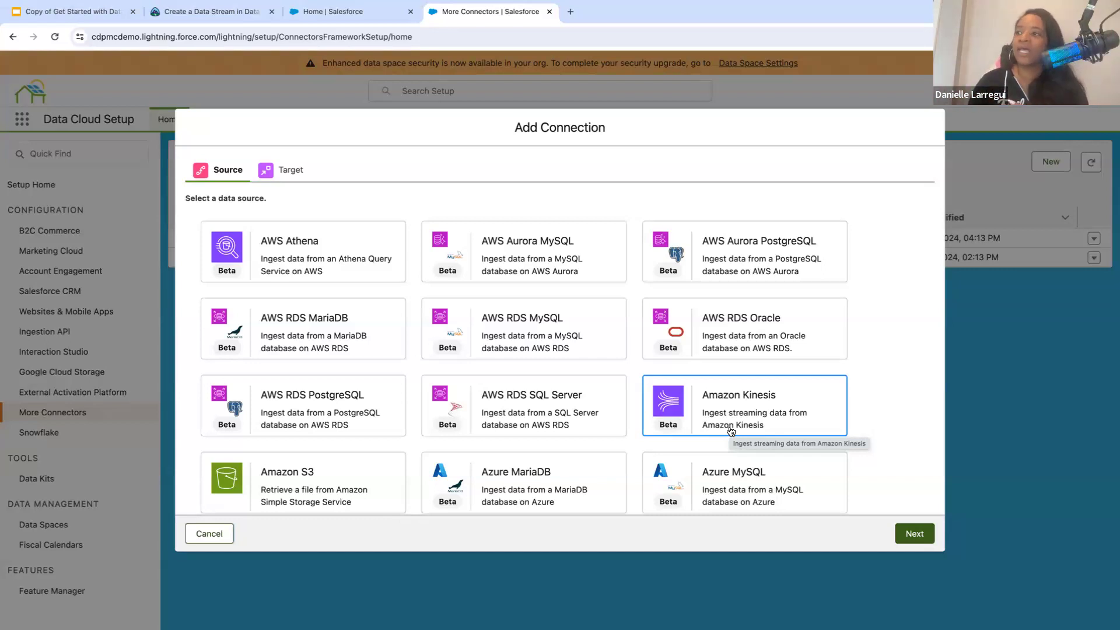
- Choose Google Big Query as the data source and continue to its connection details
scroll(729, 431, "down", 3)
scroll(574, 409, "down", 3)
left_click(713, 328)
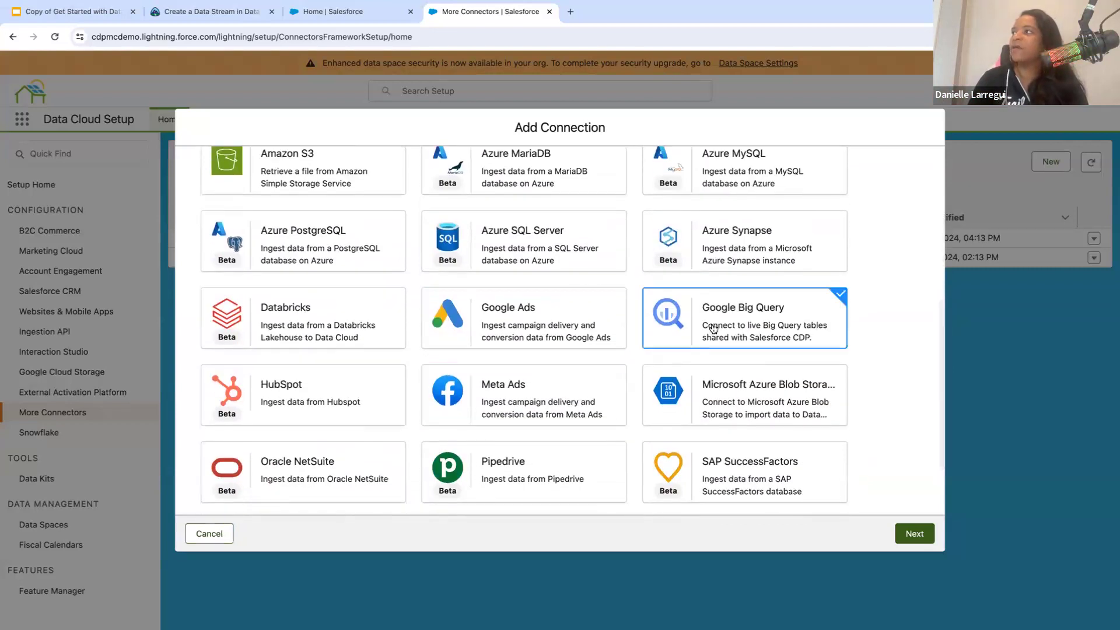
left_click(913, 534)
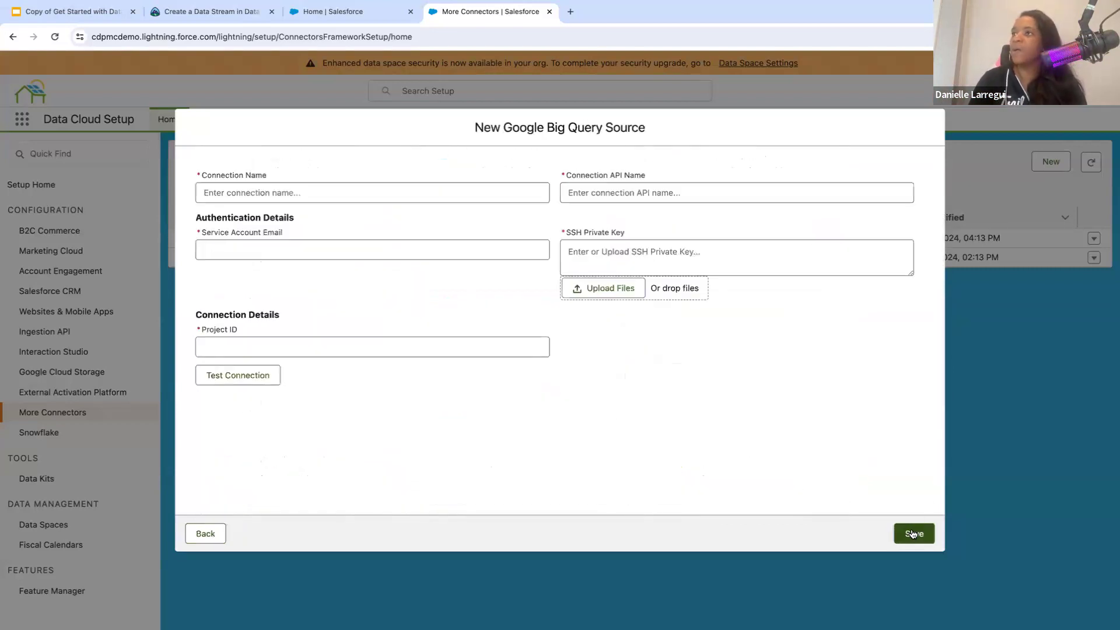
- Examine the Big Query source's connection name, API name, service account email, SSH private key and project ID fields
left_click(429, 195)
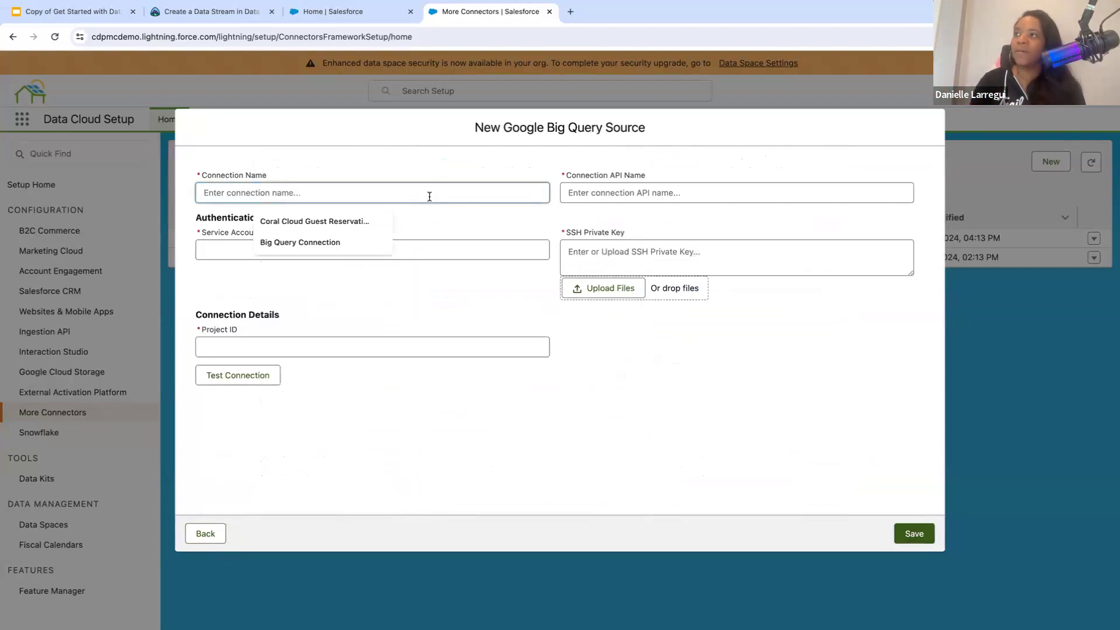
left_click(680, 193)
left_click(360, 260)
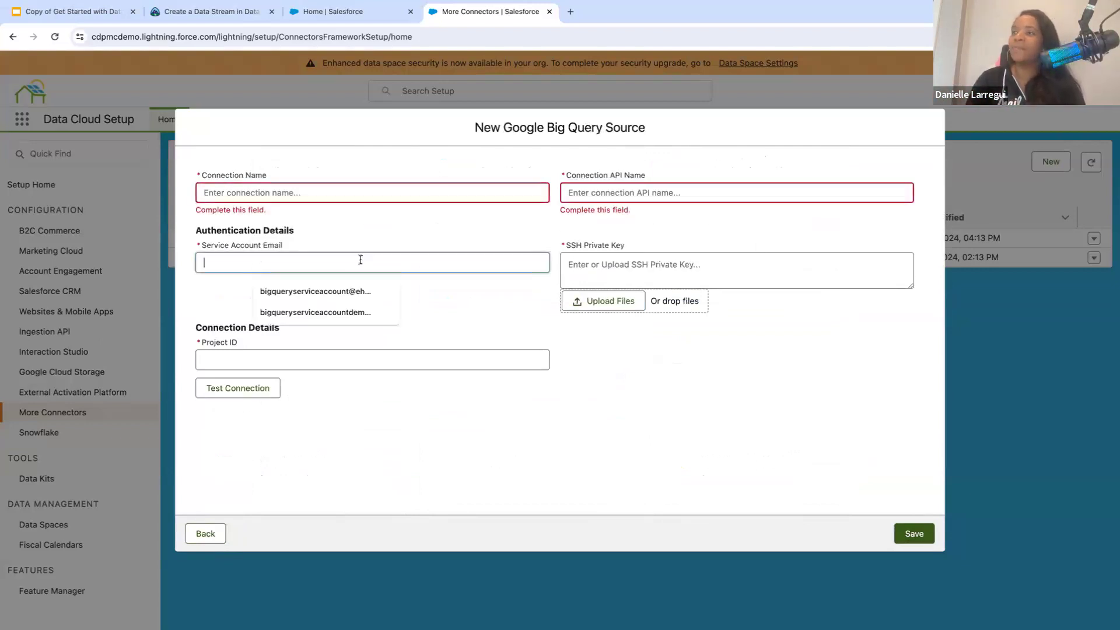
left_click(571, 270)
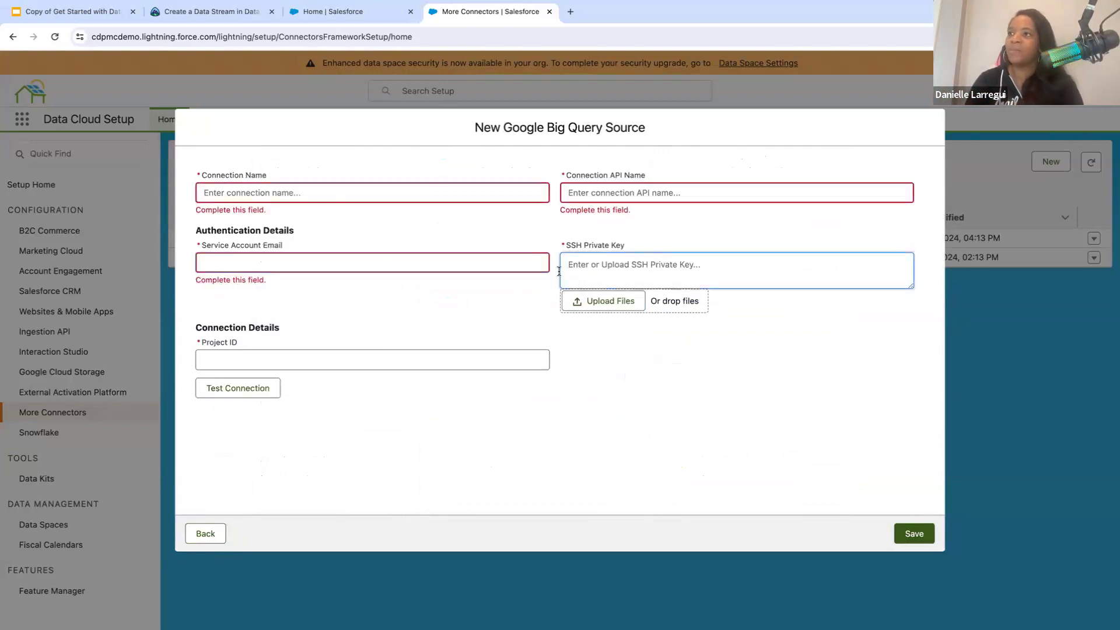
left_click(341, 362)
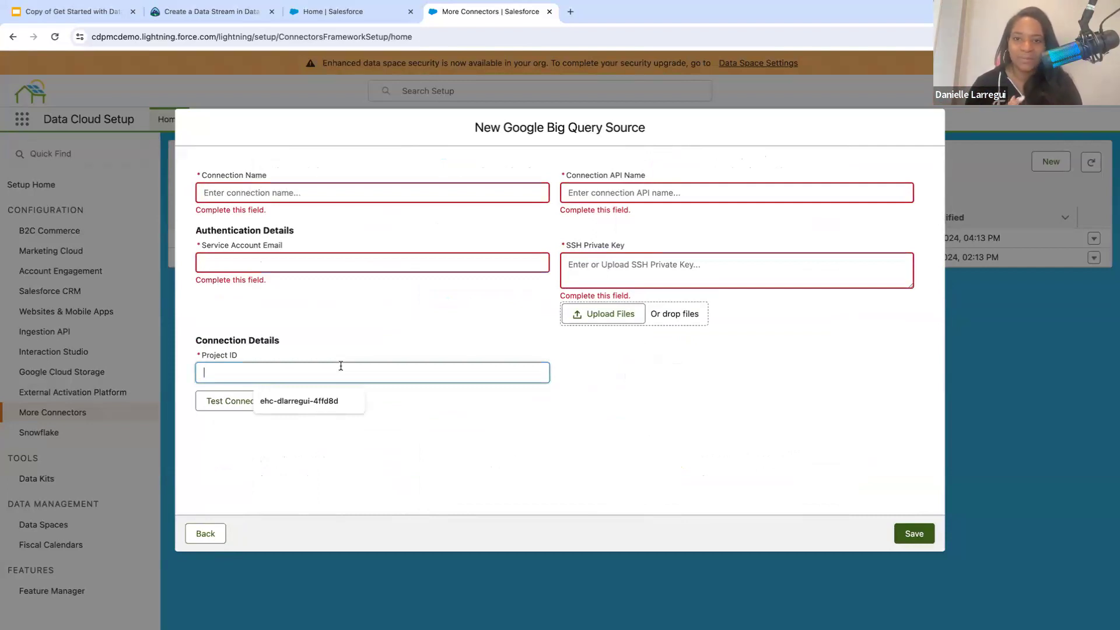
- Return to the data source selection without saving the Big Query connection and look over the connectors again
left_click(205, 532)
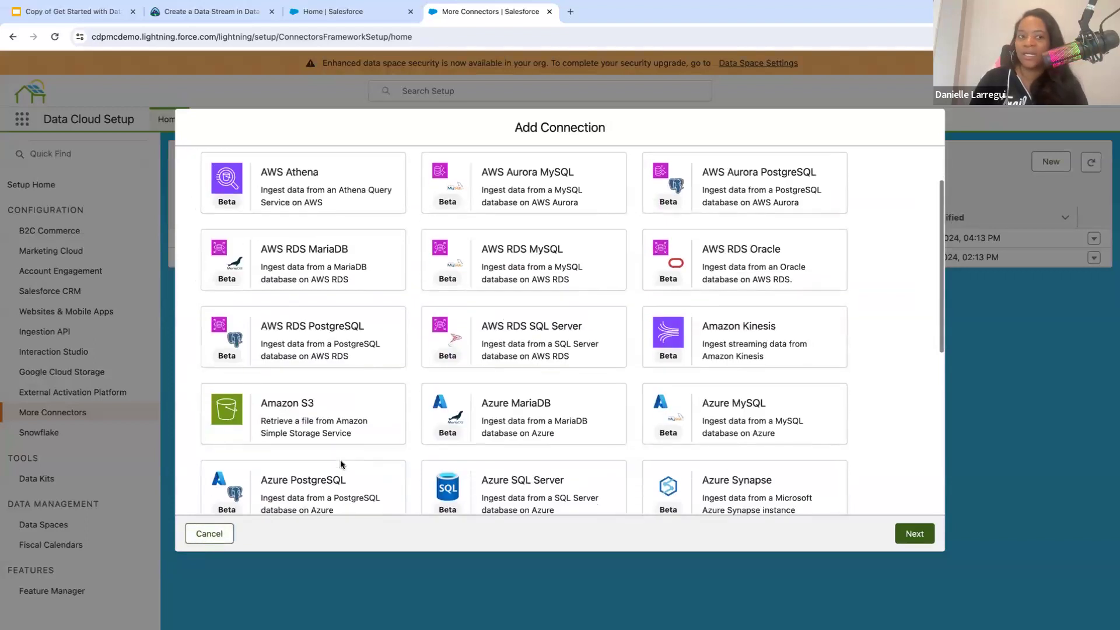
scroll(341, 460, "down", 3)
scroll(343, 465, "down", 8)
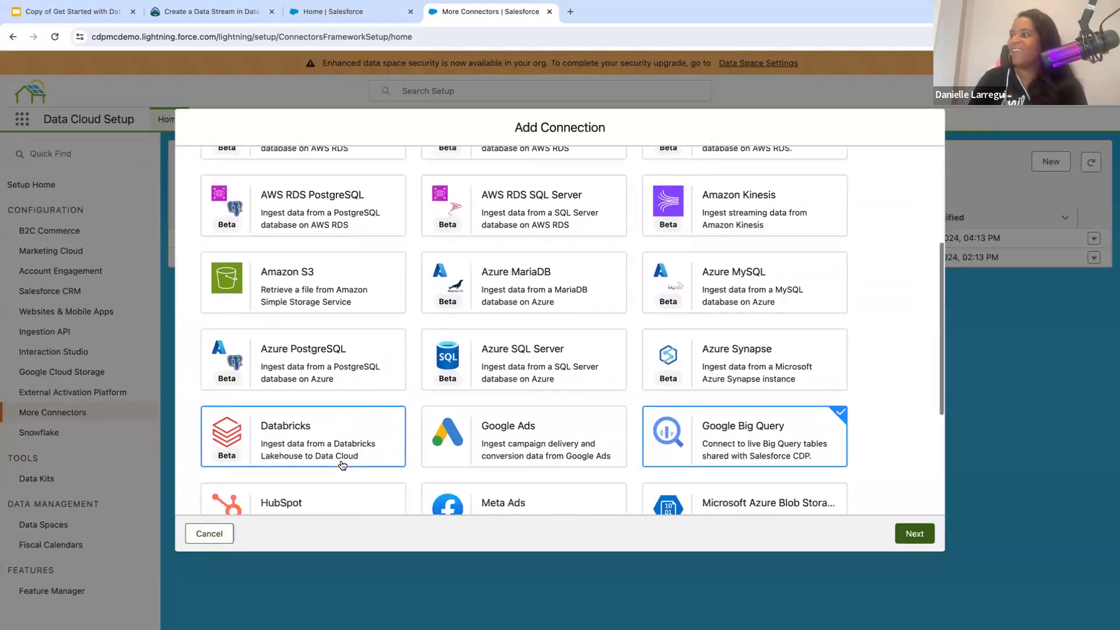
- Close the Add Connection dialog without adding a source and switch to the Data Cloud app
scroll(342, 465, "up", 15)
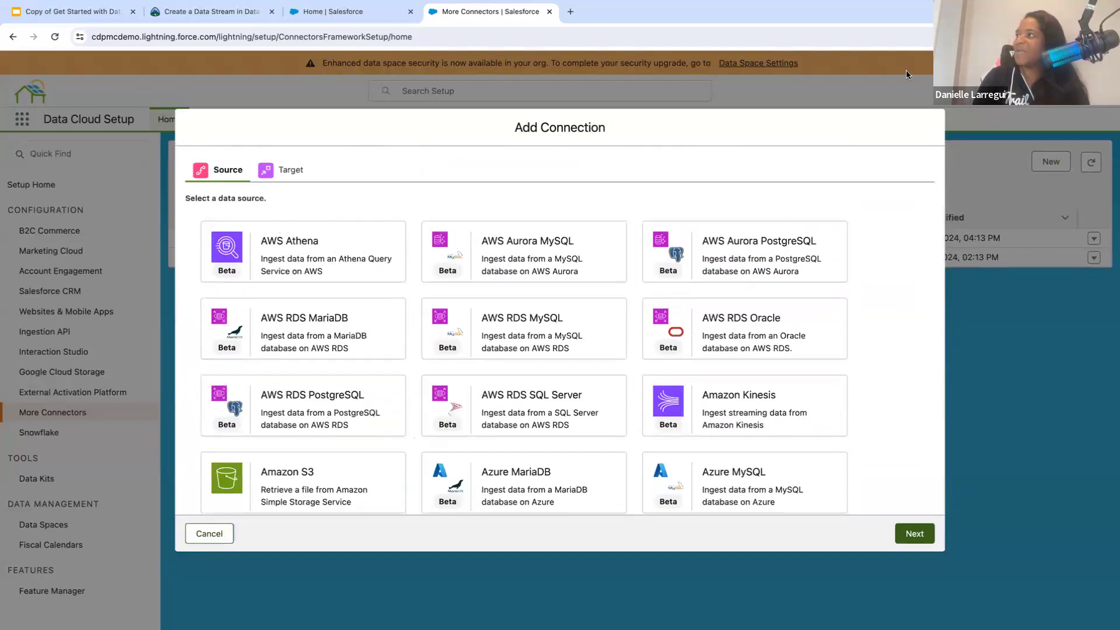
left_click(931, 94)
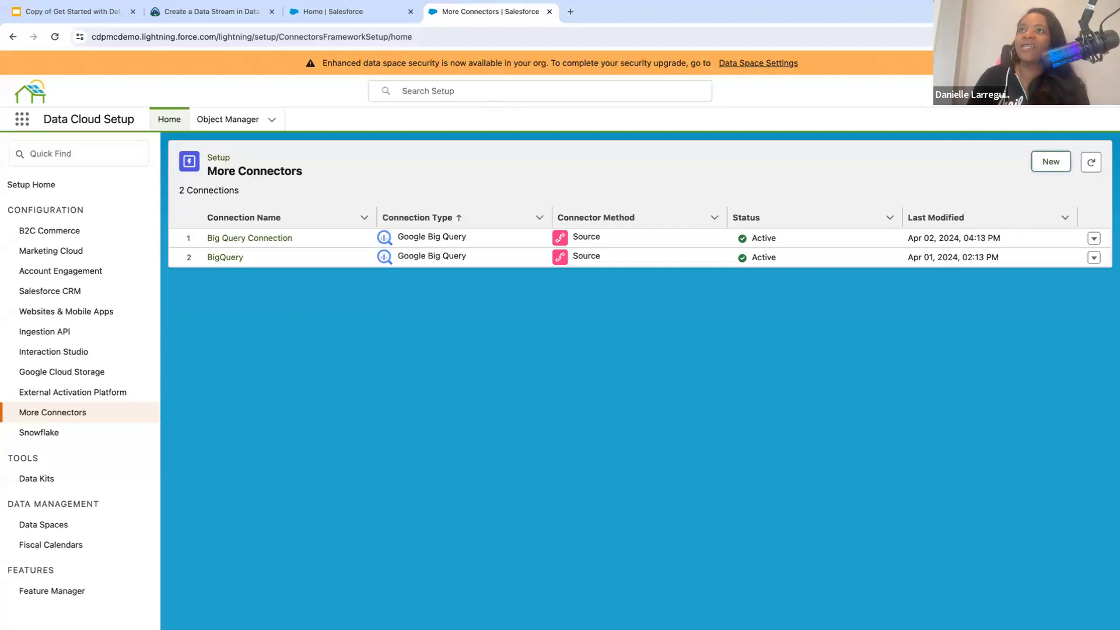
left_click(21, 123)
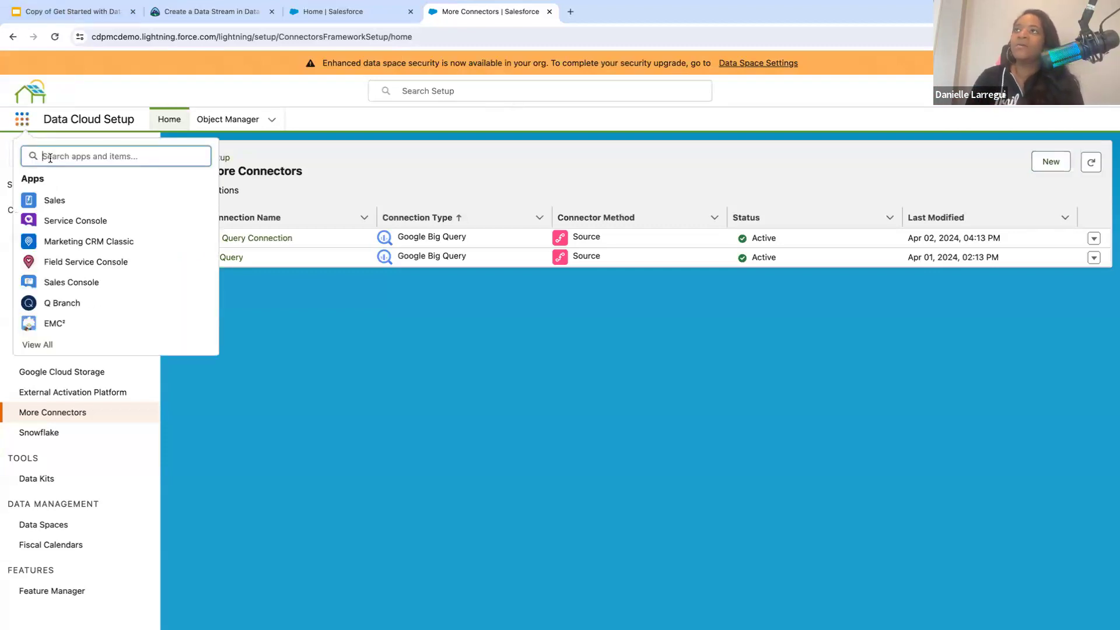
type("data cloud")
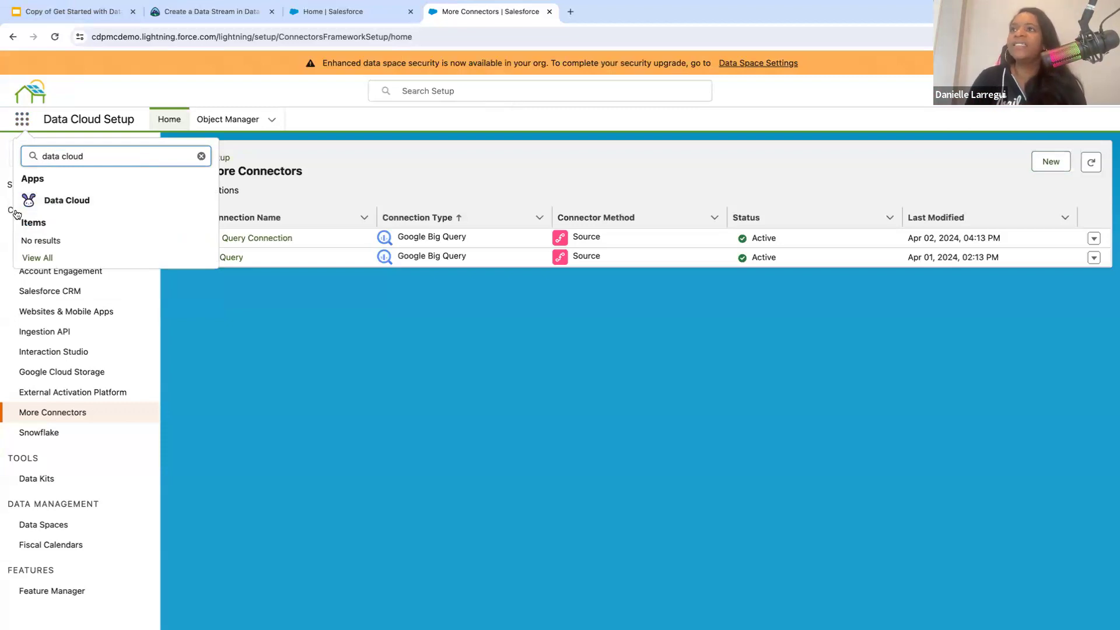
left_click(45, 200)
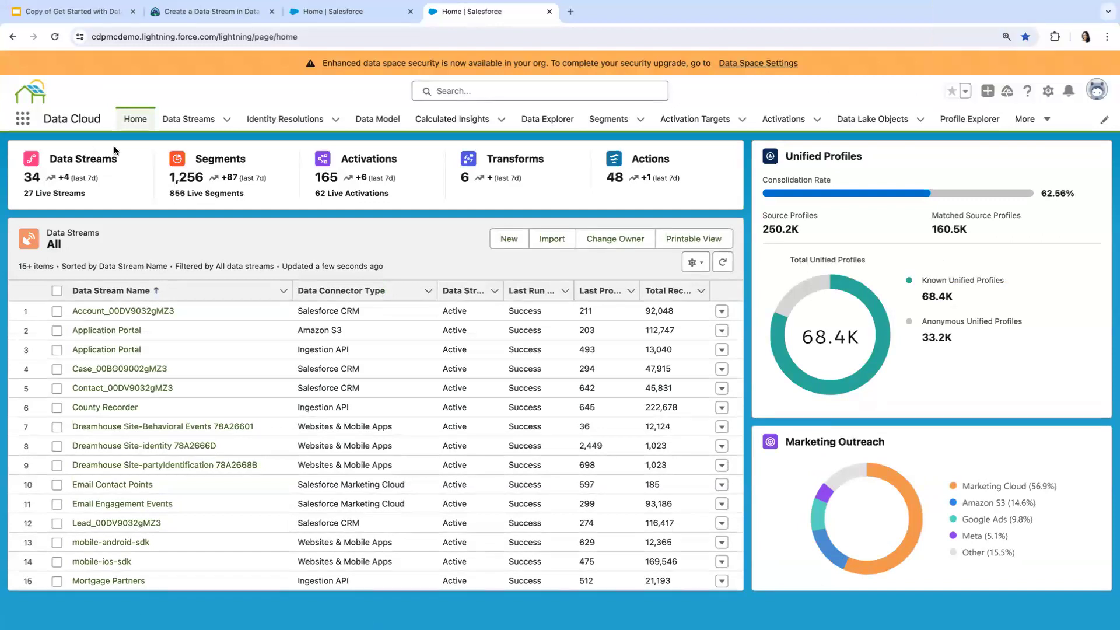
- Start a new data stream from the Data Streams list with Salesforce CRM as the connected source
left_click(196, 122)
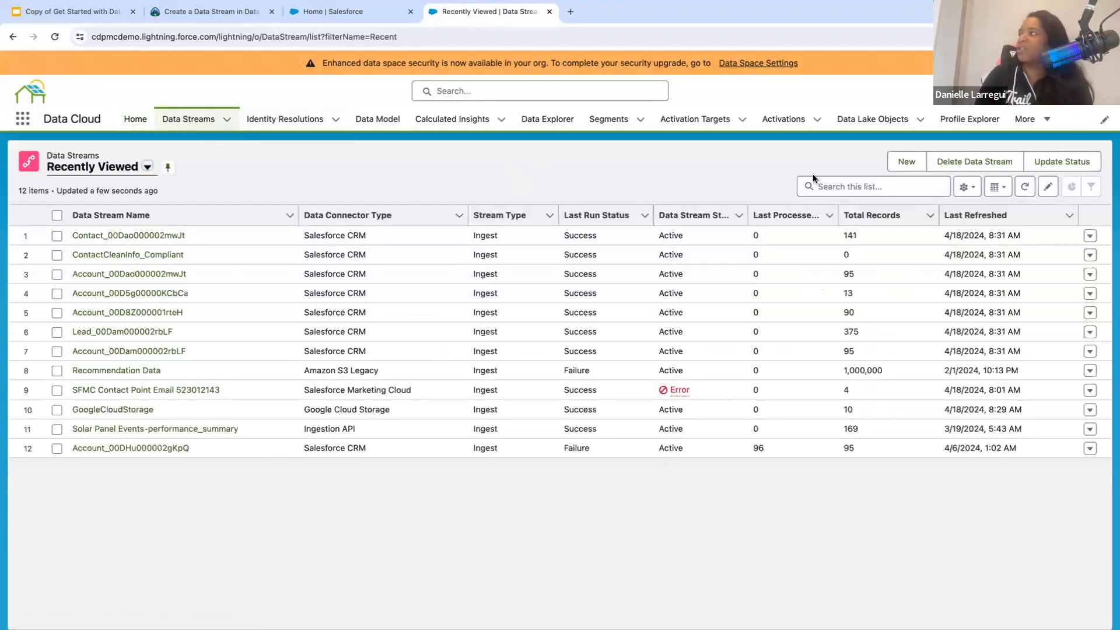
left_click(907, 163)
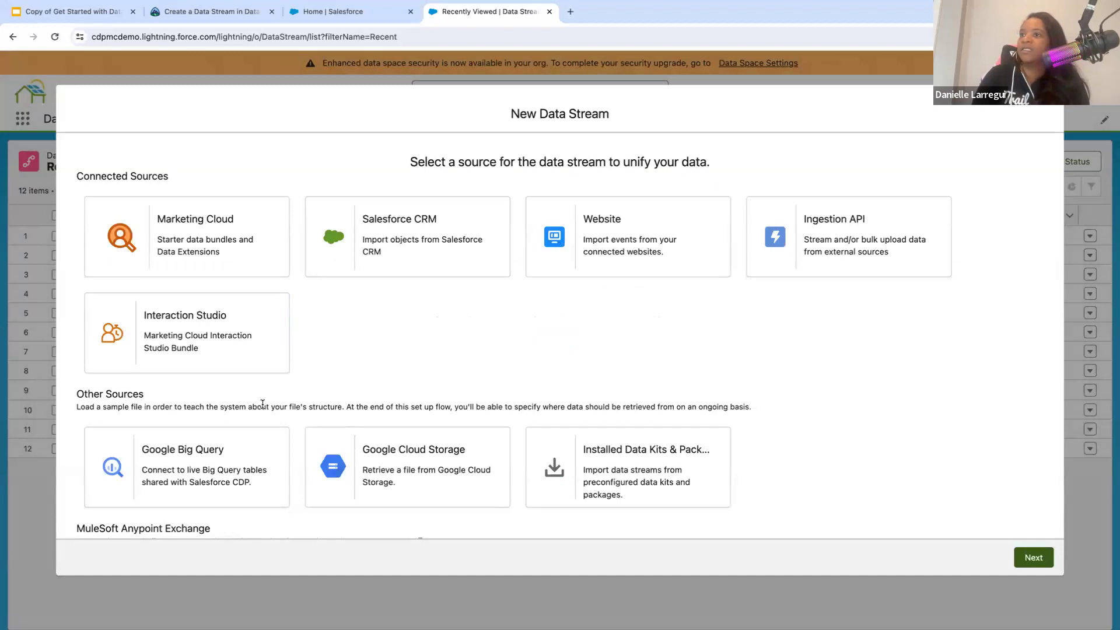
scroll(262, 403, "down", 3)
scroll(262, 403, "up", 3)
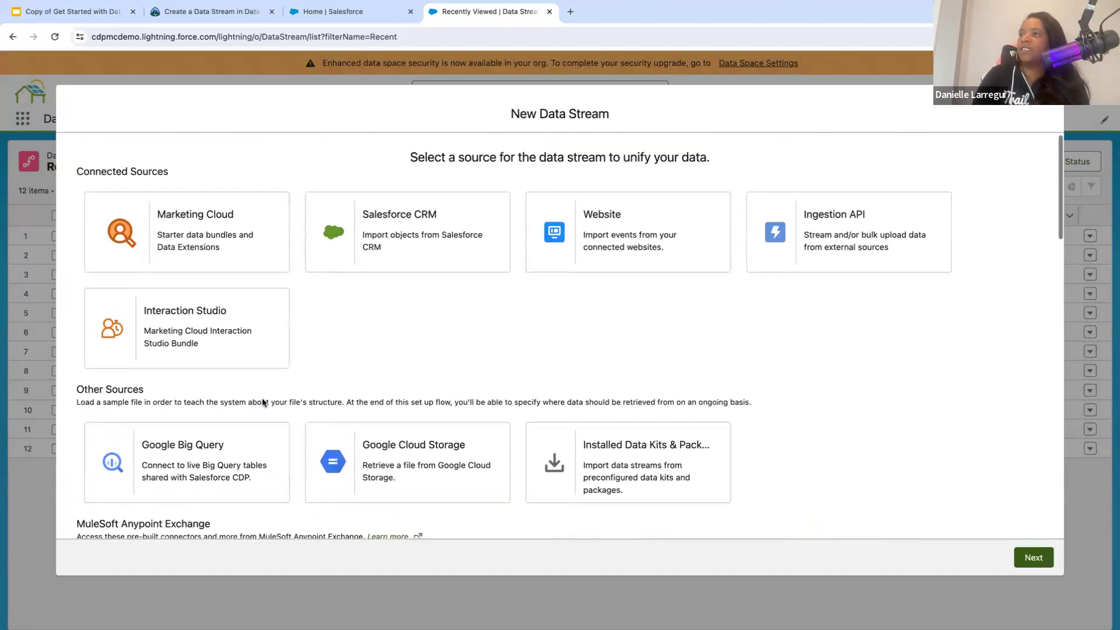
left_click(423, 247)
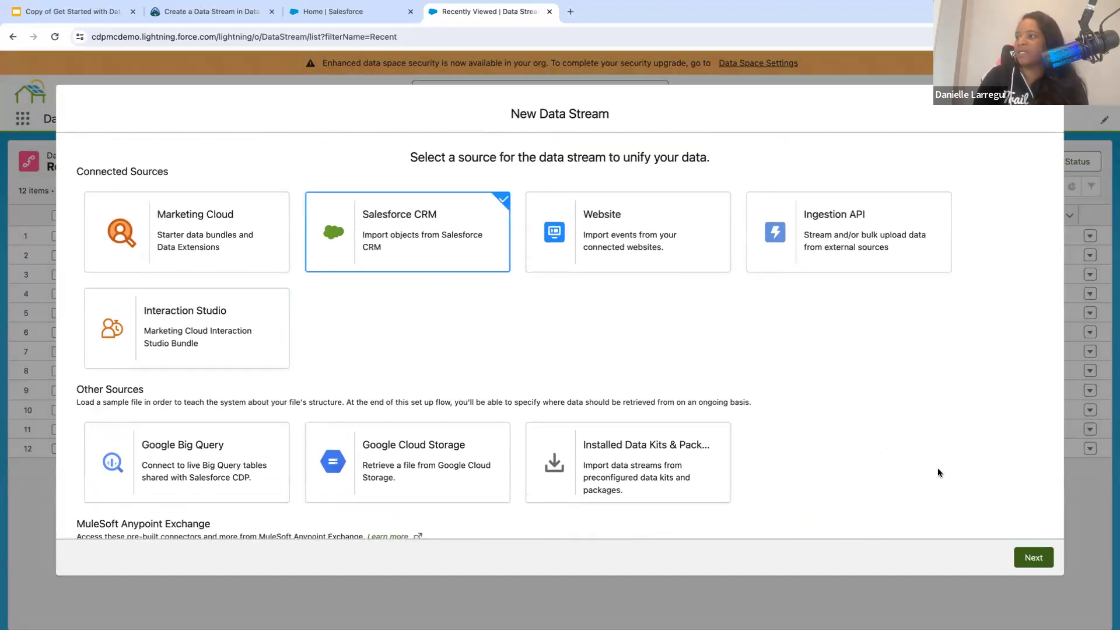
left_click(1028, 557)
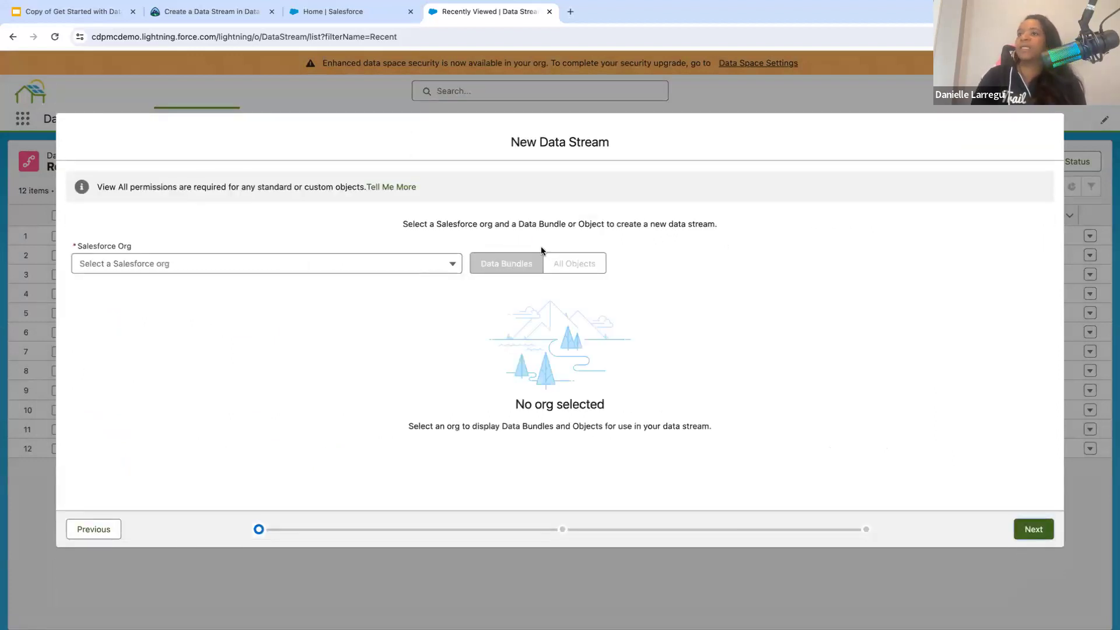
- Choose World Tour DC as the Salesforce org and compare the objects included in its Sales and Service standard data bundles
left_click(433, 264)
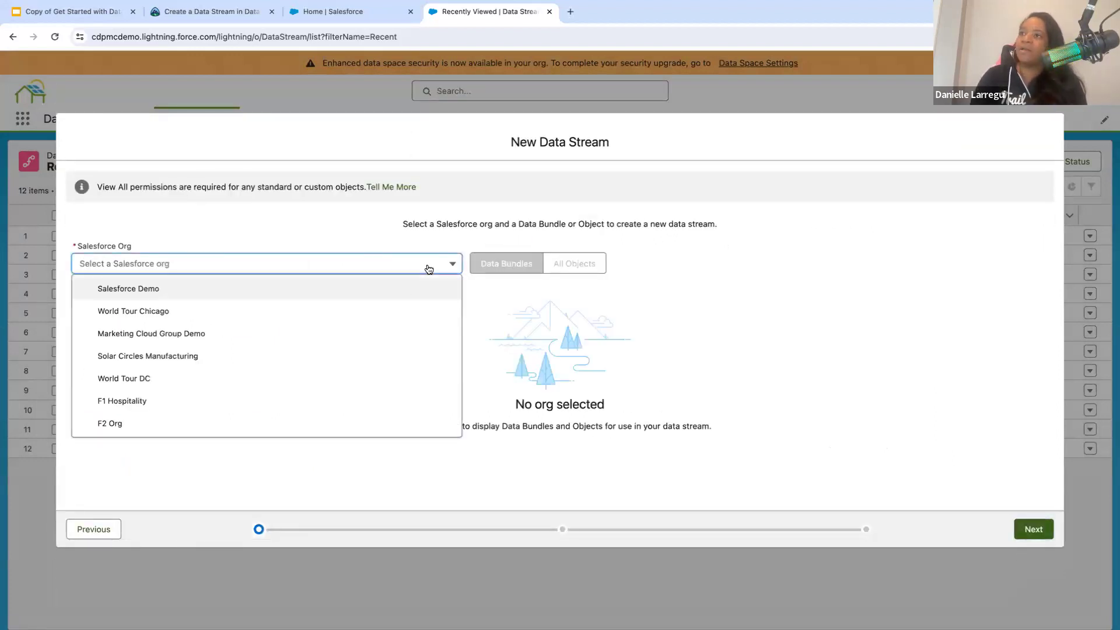
left_click(336, 385)
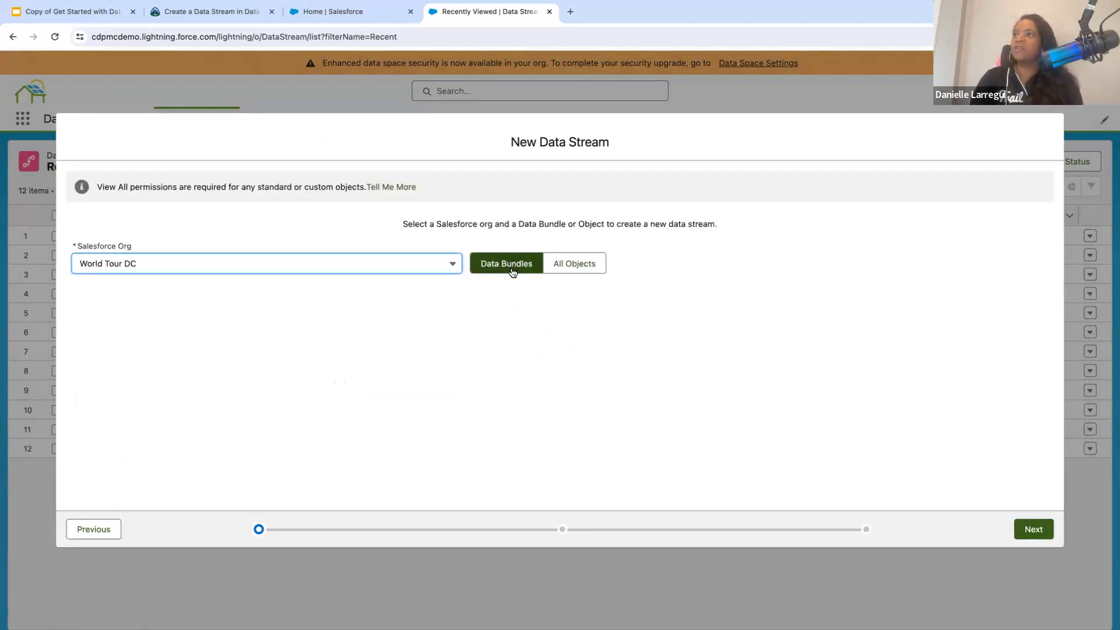
left_click(514, 262)
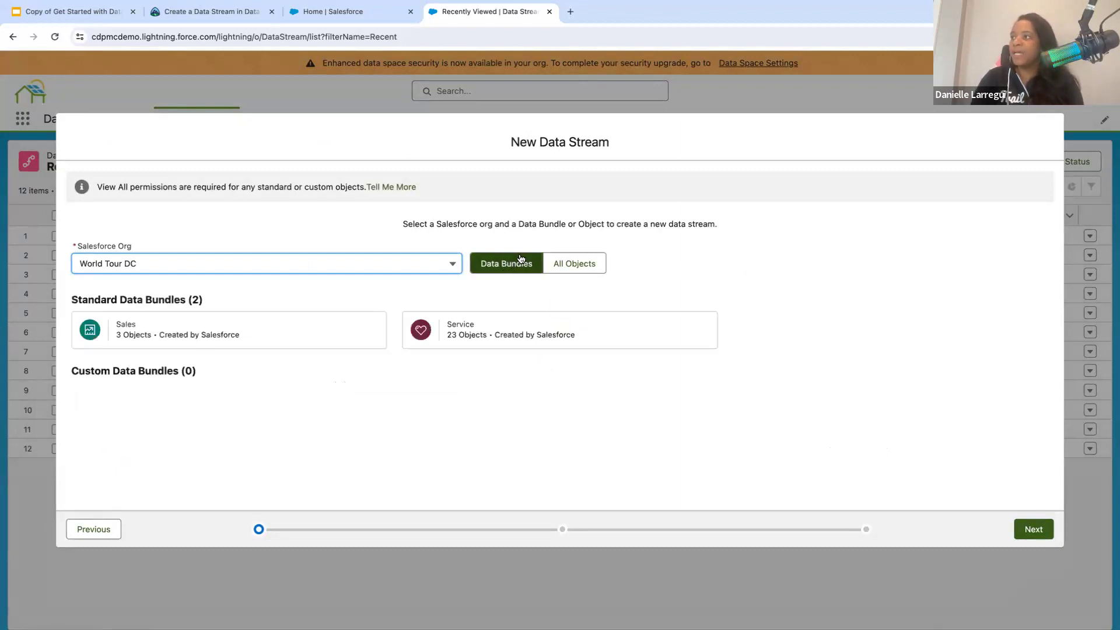
left_click(282, 340)
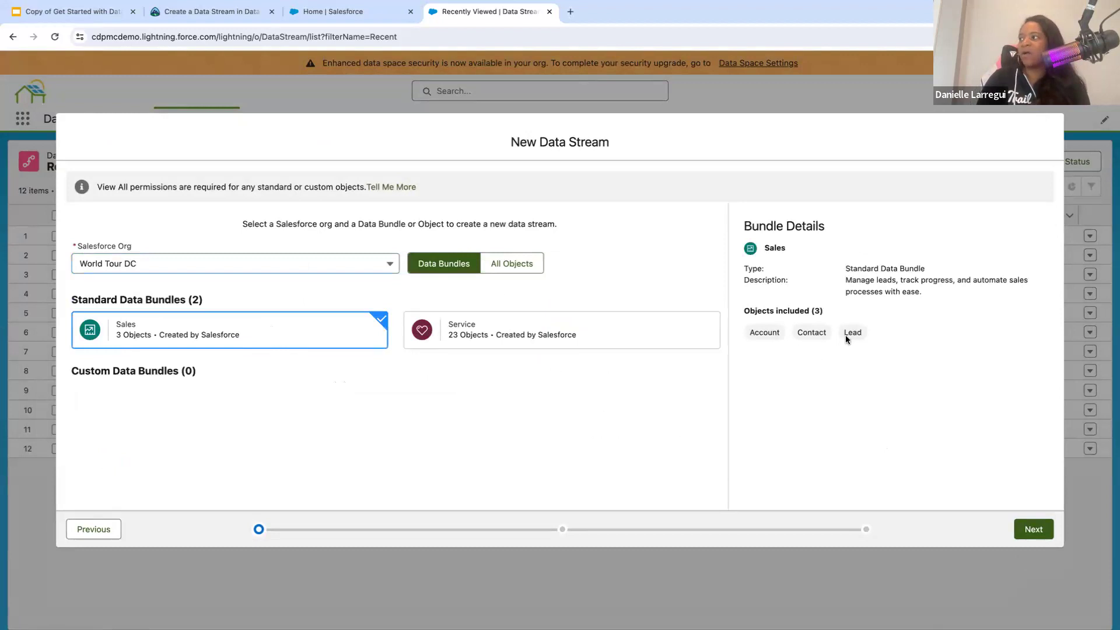
left_click(516, 340)
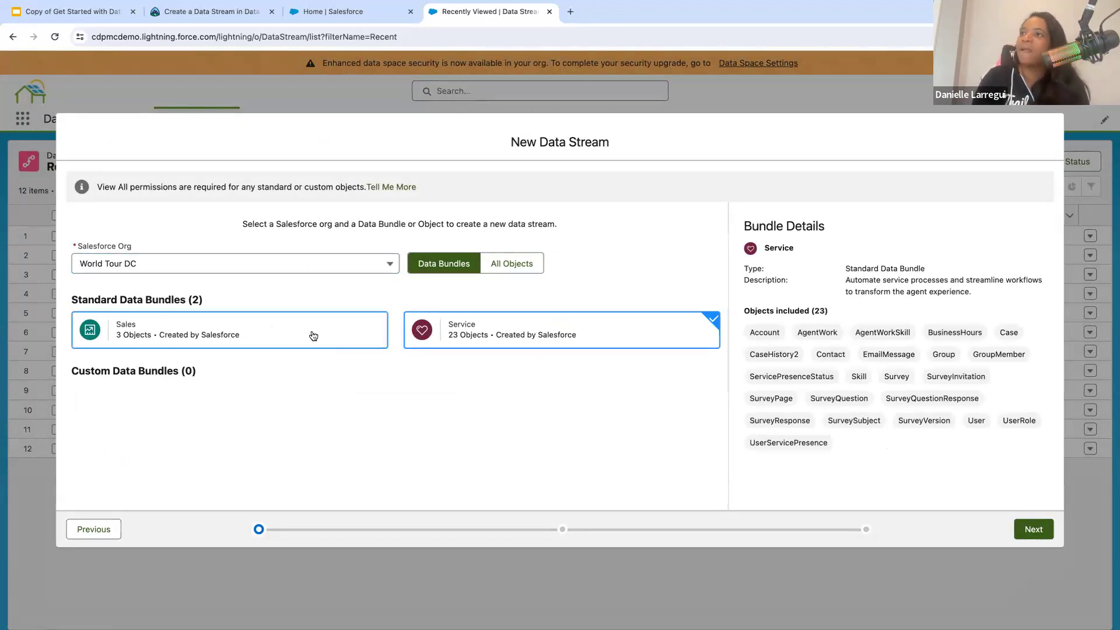
left_click(350, 342)
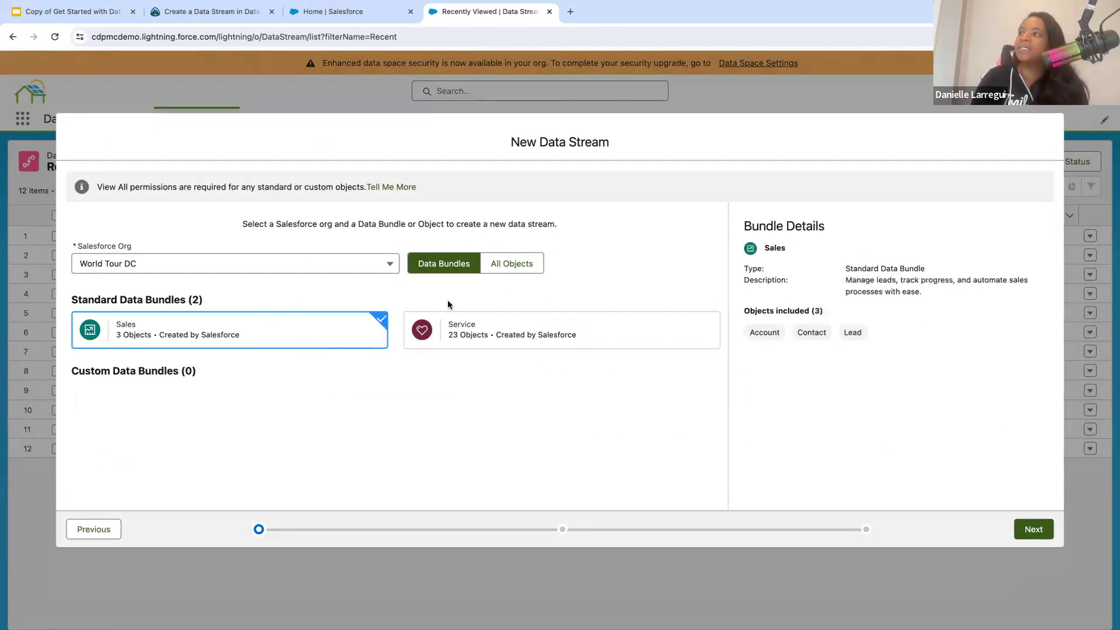
- Switch from data bundles to all objects, find the Lead object and continue with it as the stream's source object
left_click(525, 264)
scroll(314, 388, "down", 2)
scroll(314, 388, "down", 8)
scroll(314, 388, "down", 10)
scroll(367, 376, "down", 15)
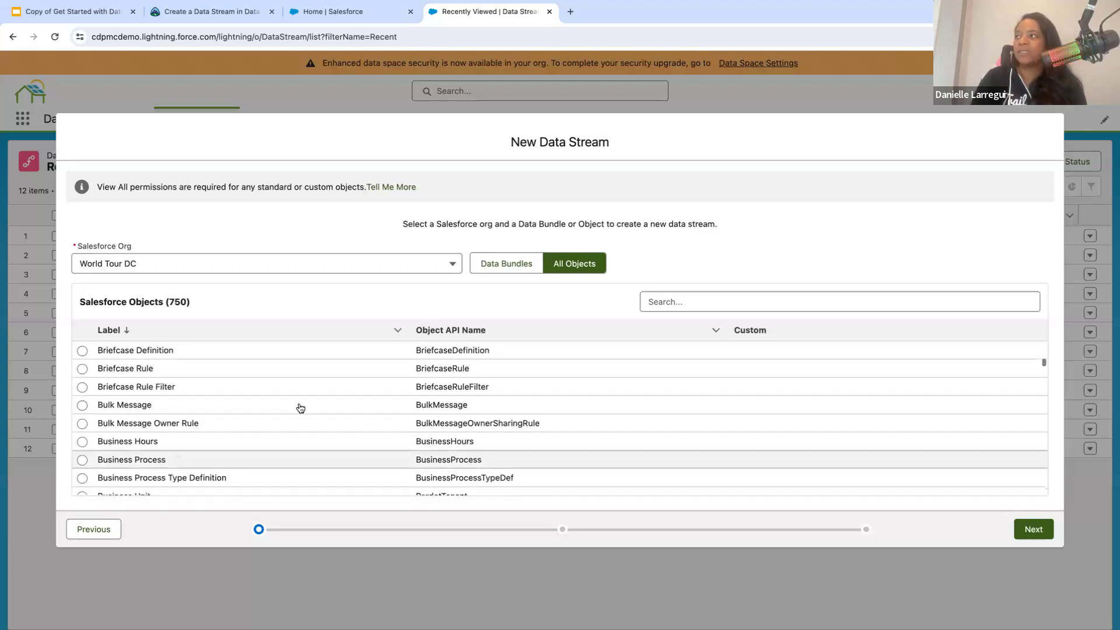
scroll(343, 387, "down", 10)
left_click(684, 297)
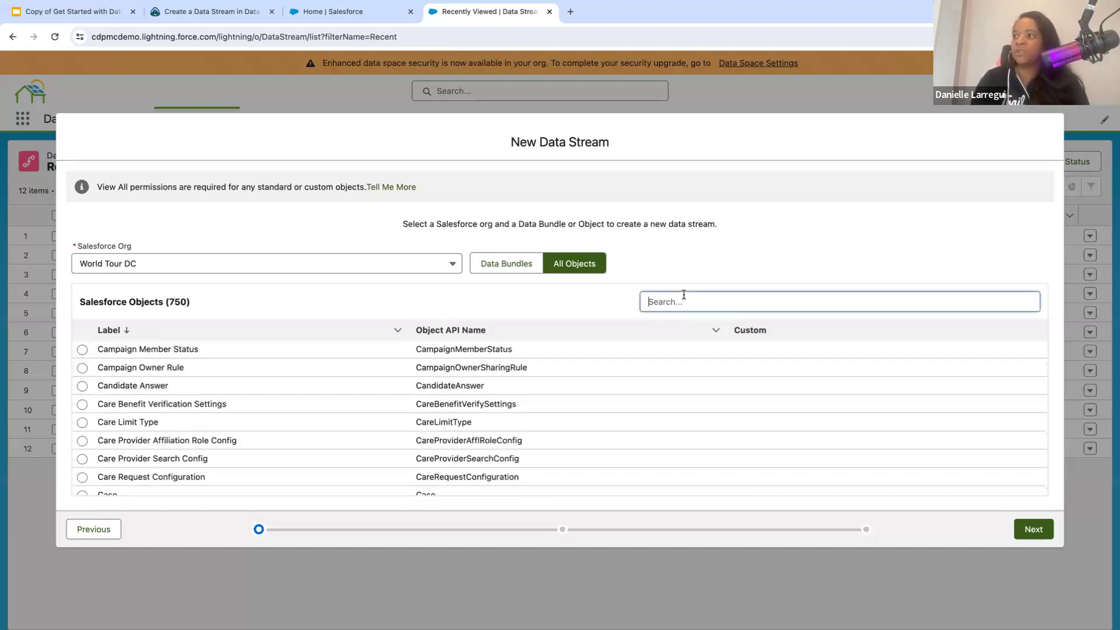
type("Lead")
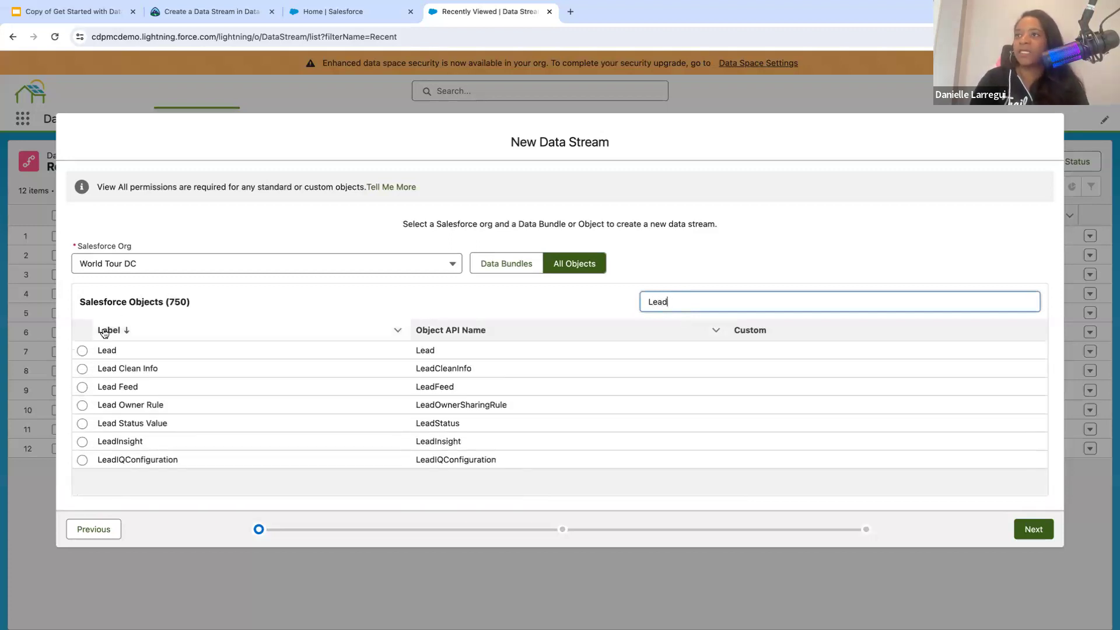
left_click(82, 350)
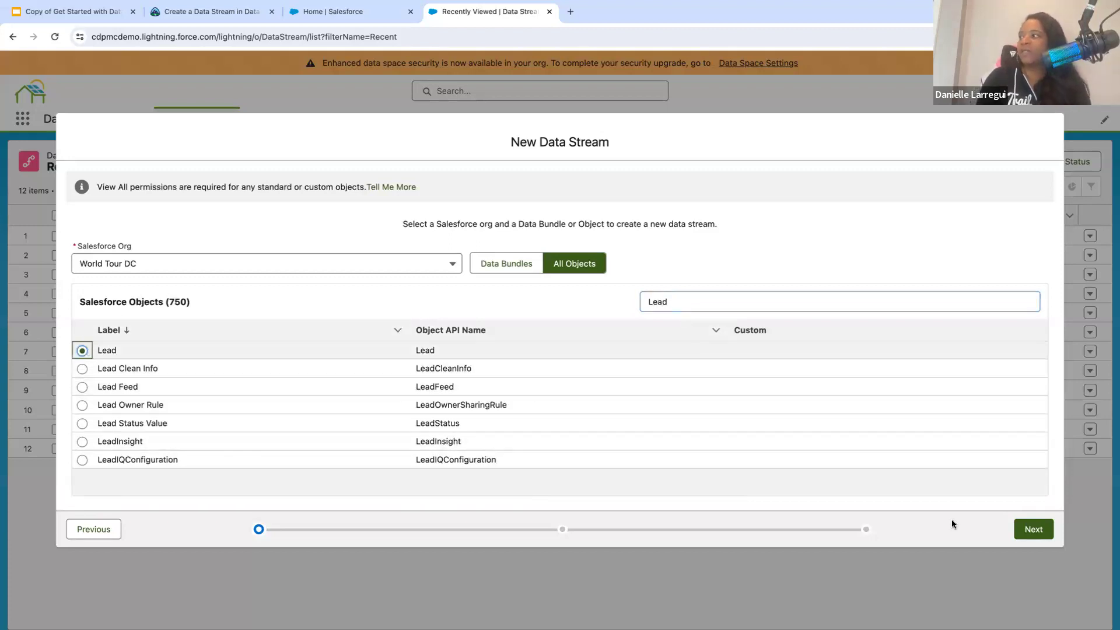
left_click(1033, 530)
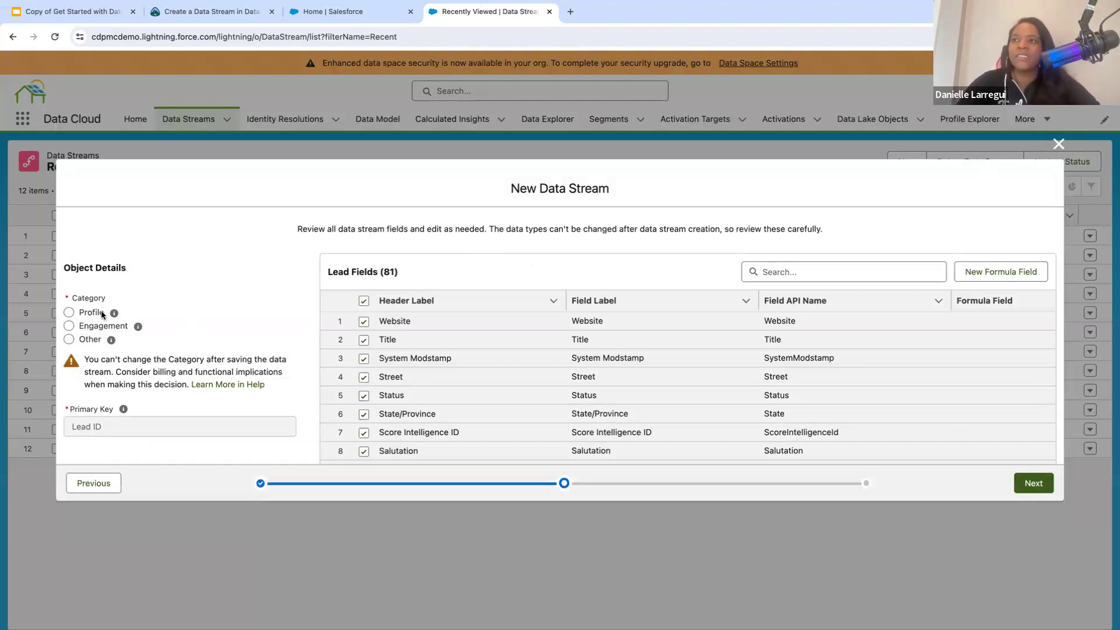
- Review the category options, set the Lead object's category to Profile and continue with all fields included
mouse_move(113, 315)
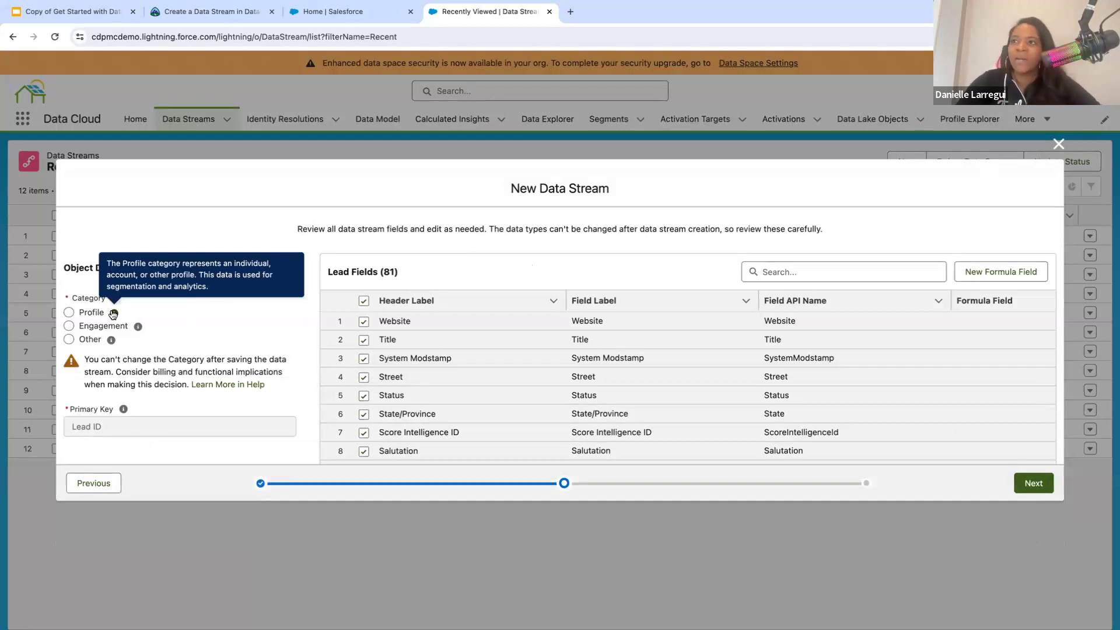
left_click(69, 327)
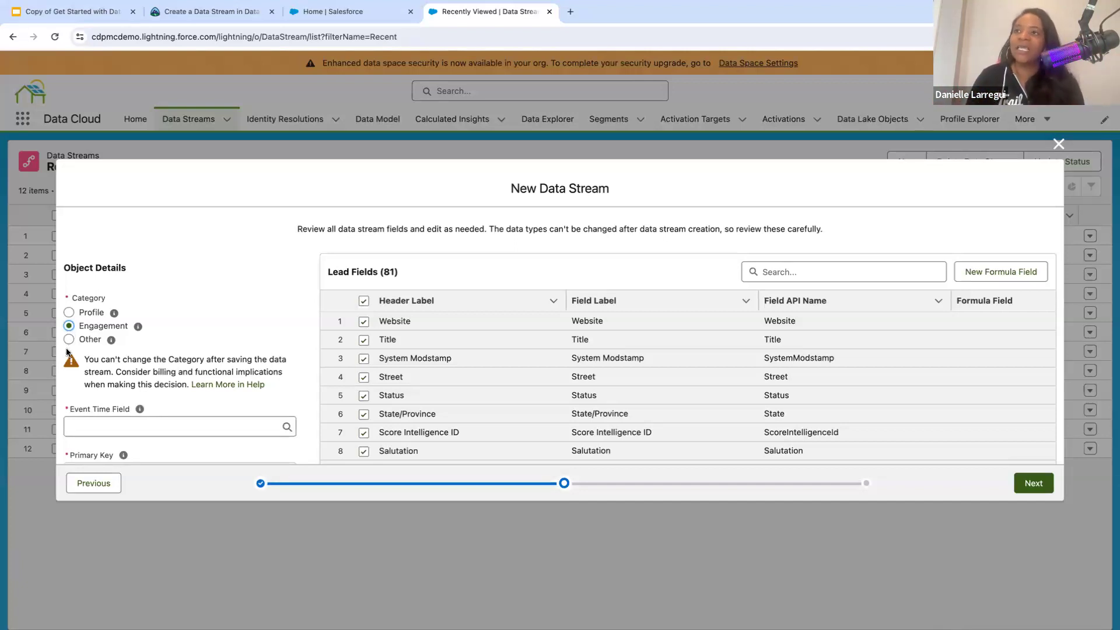
left_click(69, 340)
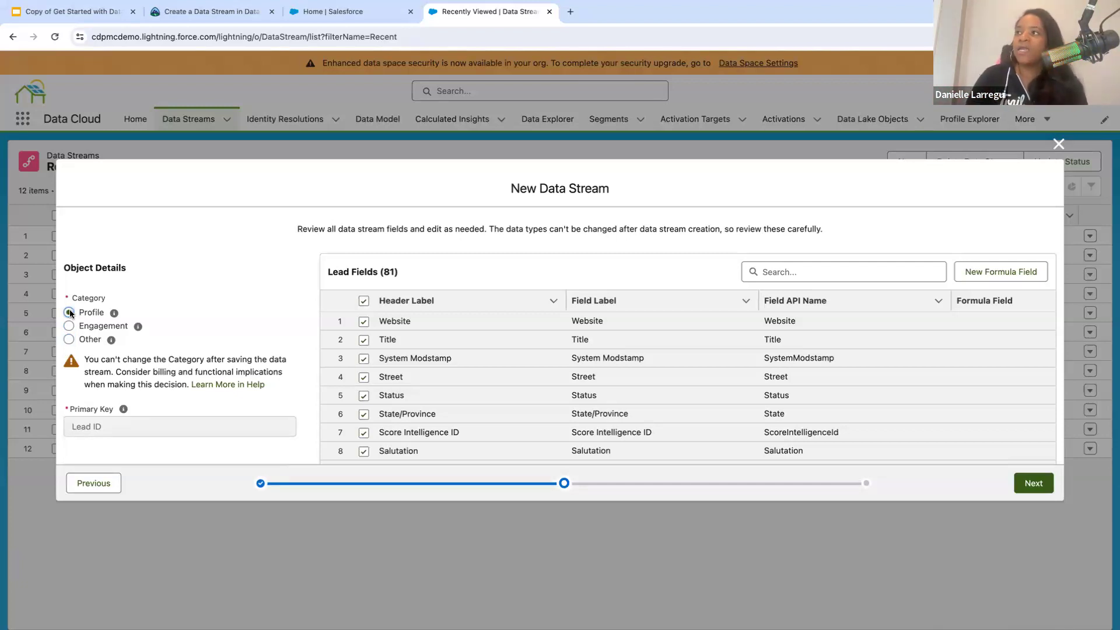
left_click(1034, 484)
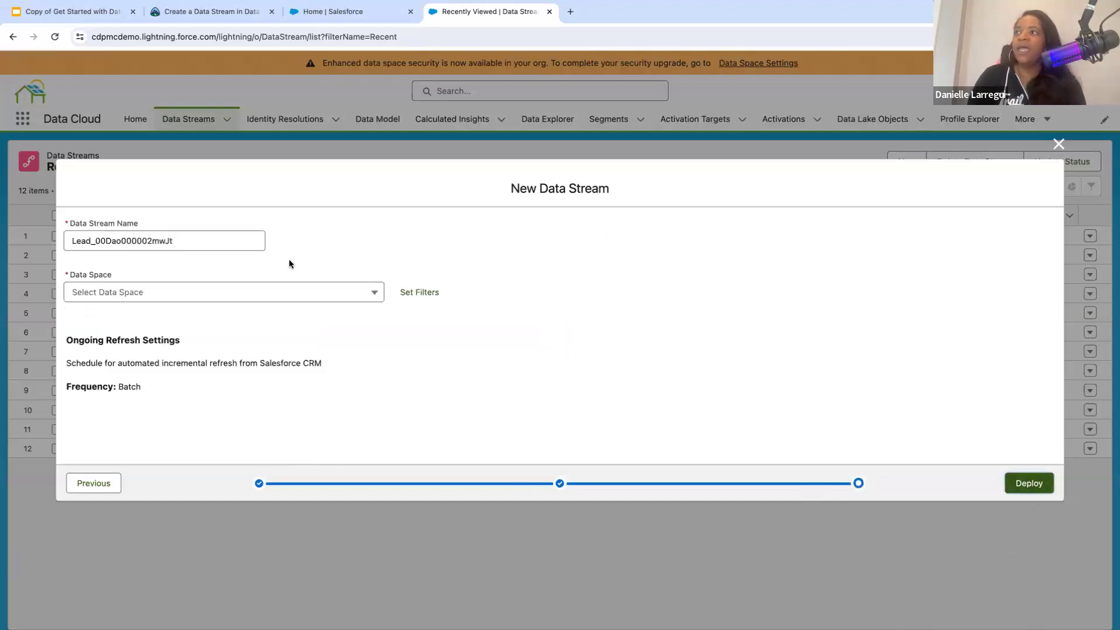
- Assign the Lead data stream to the default data space and deploy it
left_click(285, 290)
left_click(273, 315)
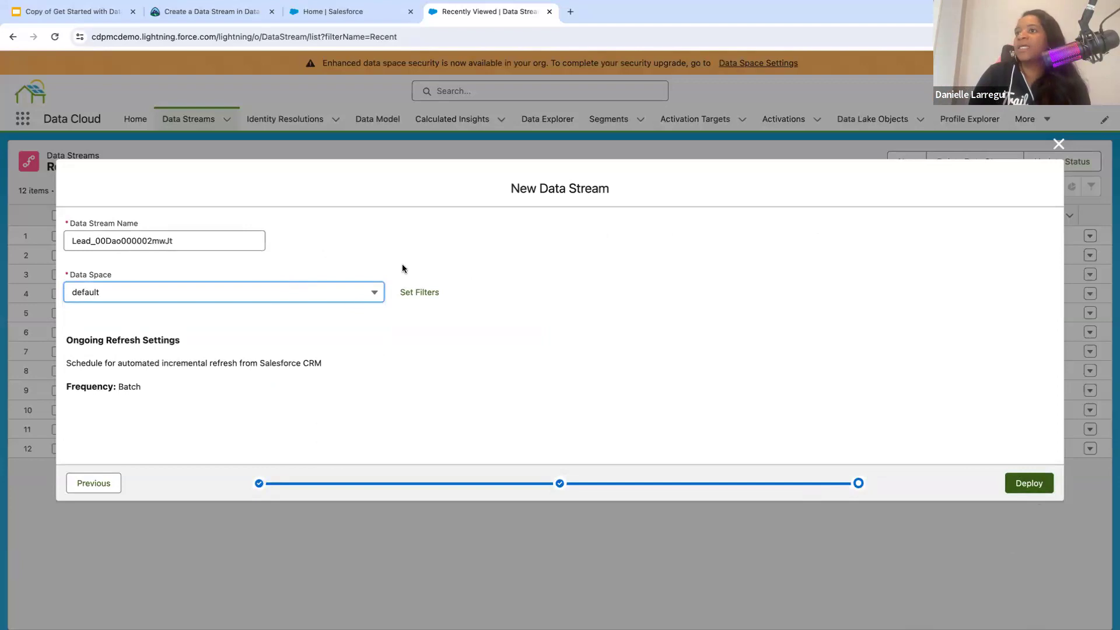
left_click(1028, 490)
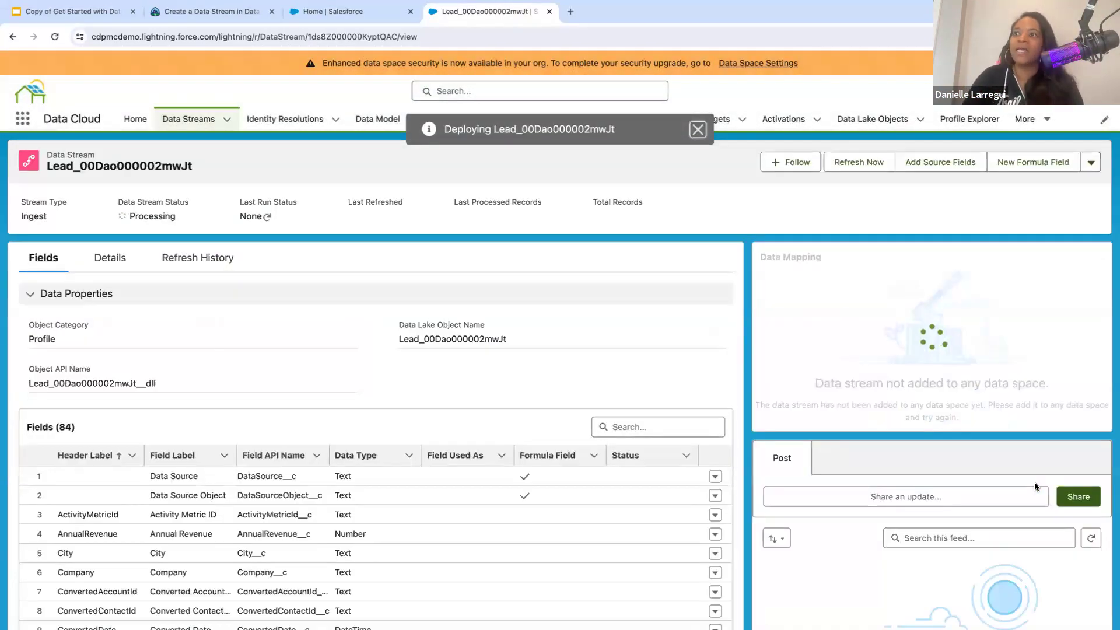
- Examine the deployed Lead stream's object API name and field list, and return to the Data Streams list
scroll(533, 450, "down", 4)
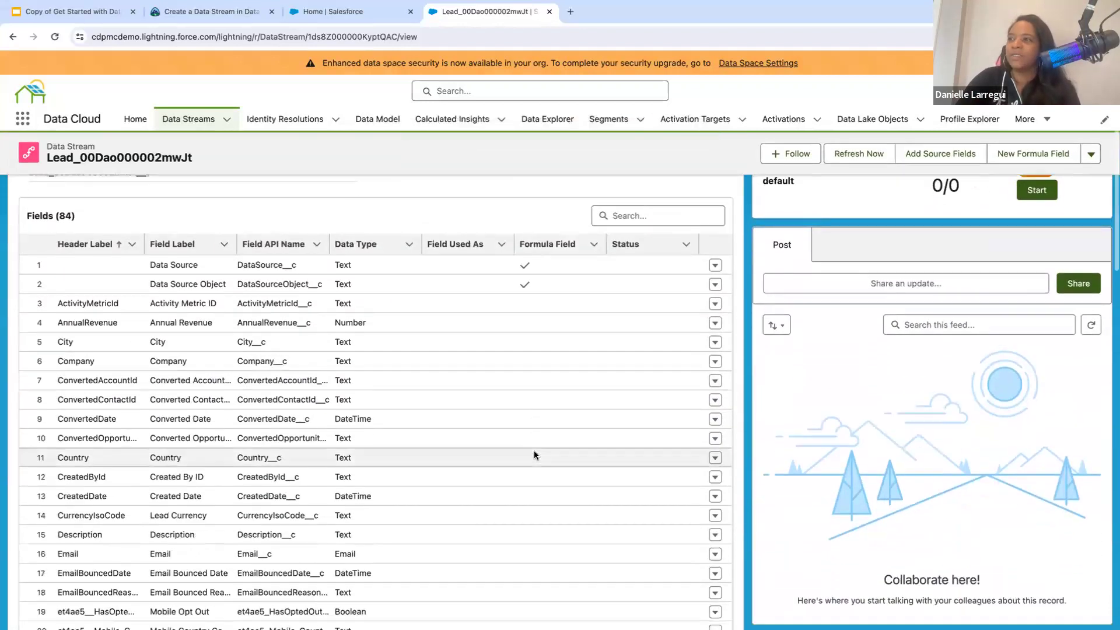
scroll(533, 455, "up", 4)
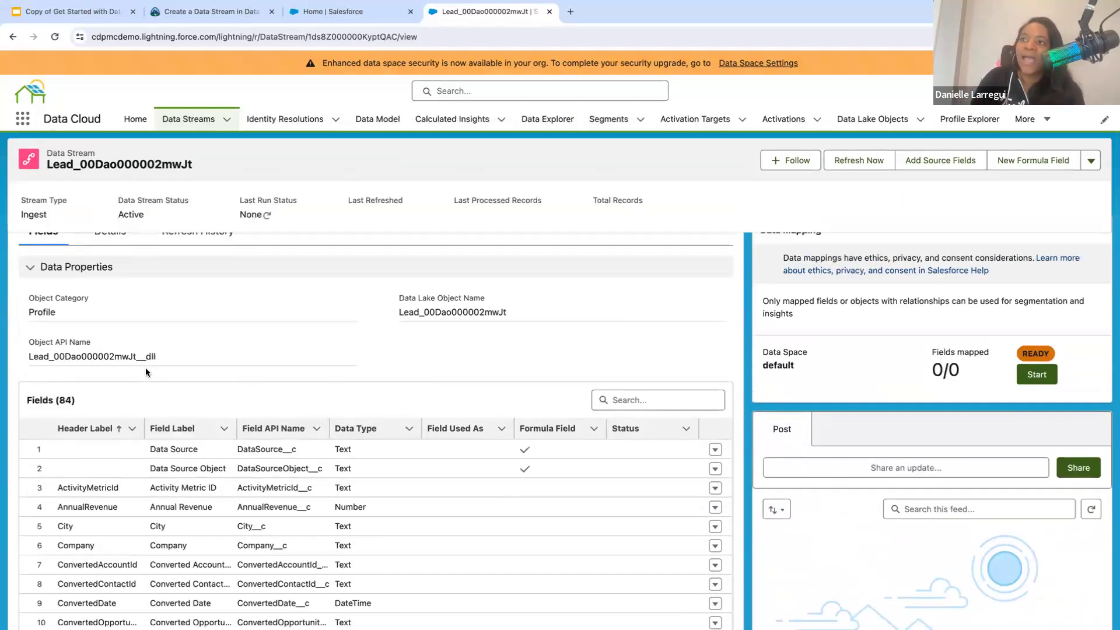
left_click_drag(156, 358, 20, 353)
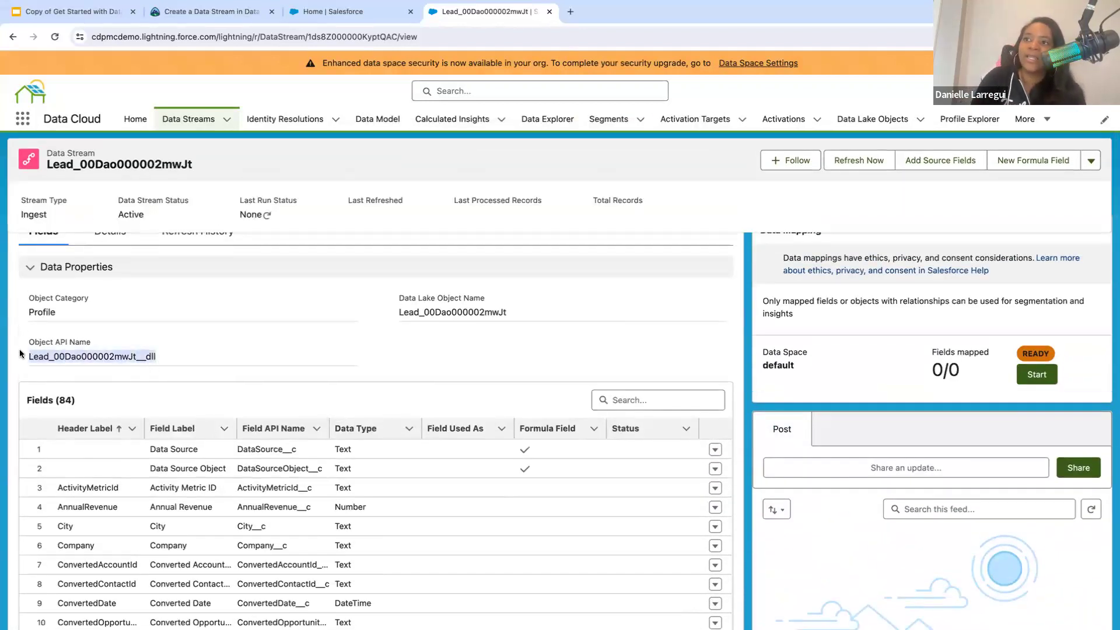
left_click(176, 354)
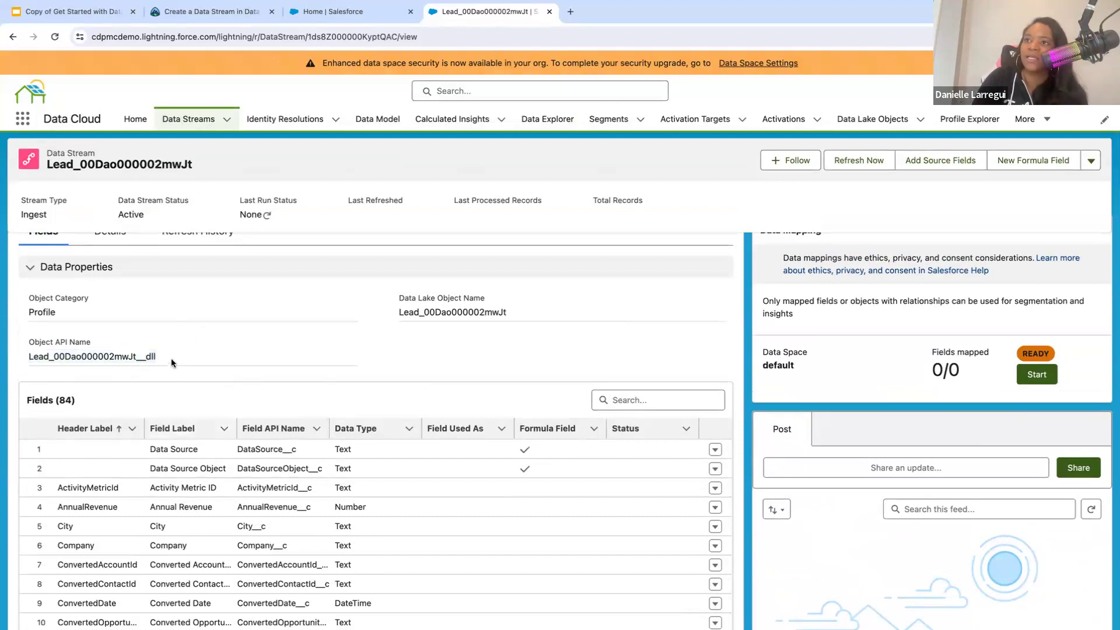
left_click_drag(171, 358, 25, 344)
left_click(267, 352)
scroll(258, 435, "down", 8)
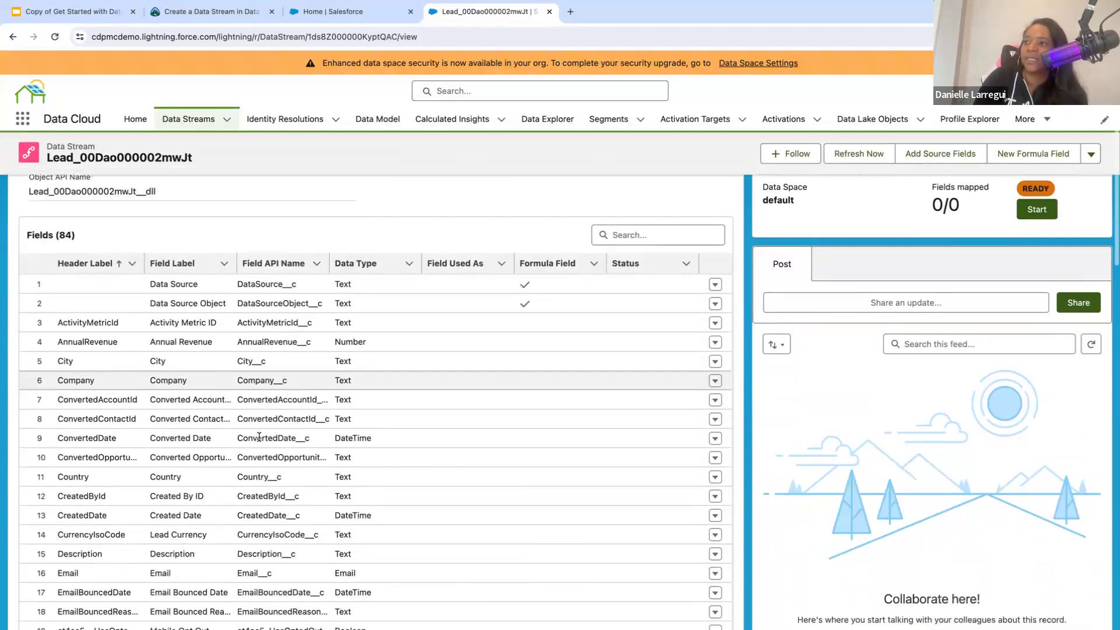
scroll(258, 435, "down", 15)
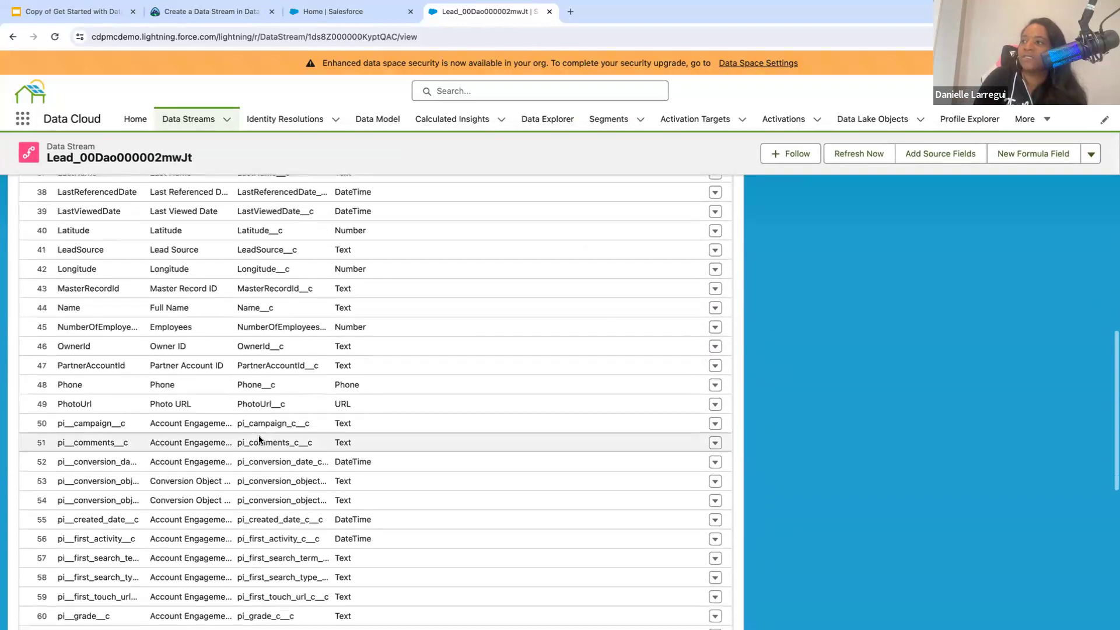
scroll(258, 435, "up", 8)
scroll(258, 435, "up", 15)
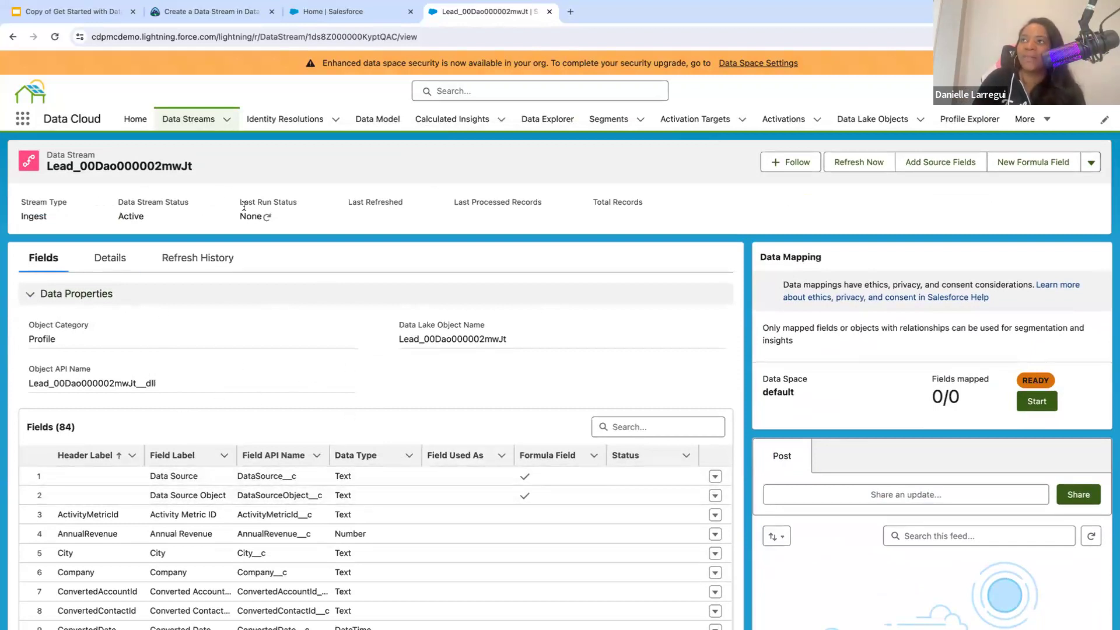
left_click(195, 123)
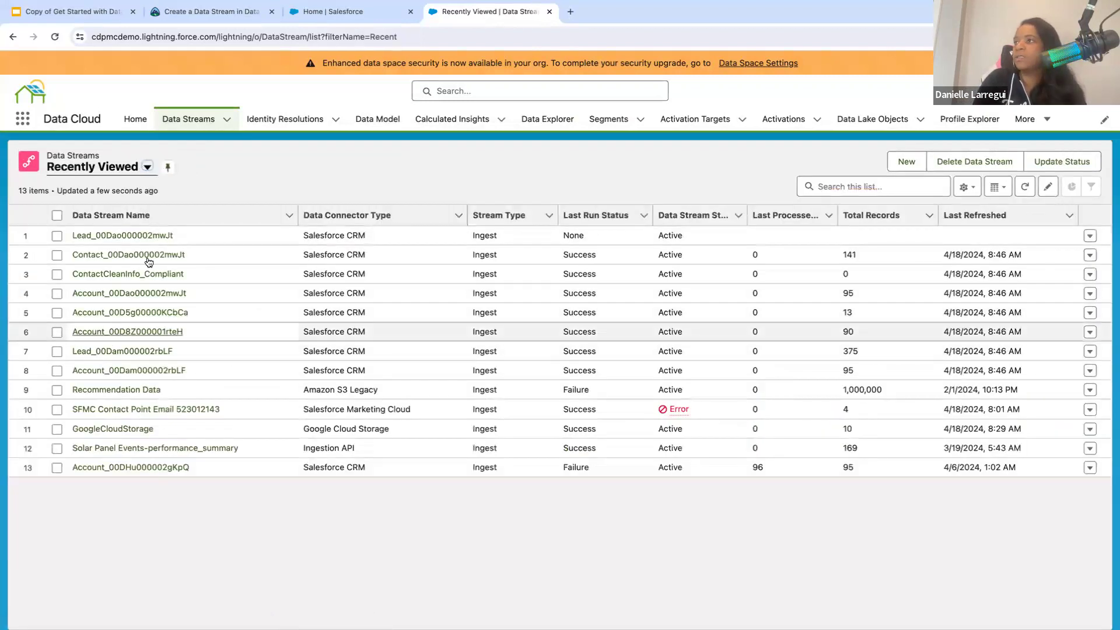
- Check the Lead_00Dam000002rbLF stream, and open the Lead_00DHu000002gKpQ stream from the list of all data streams
left_click(108, 351)
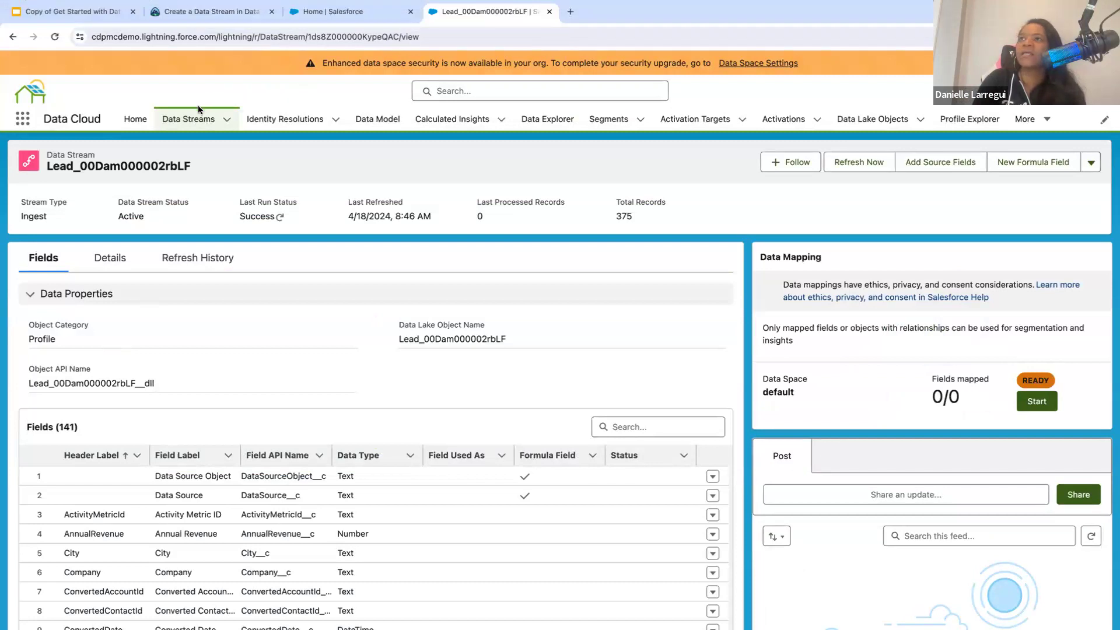
left_click(193, 119)
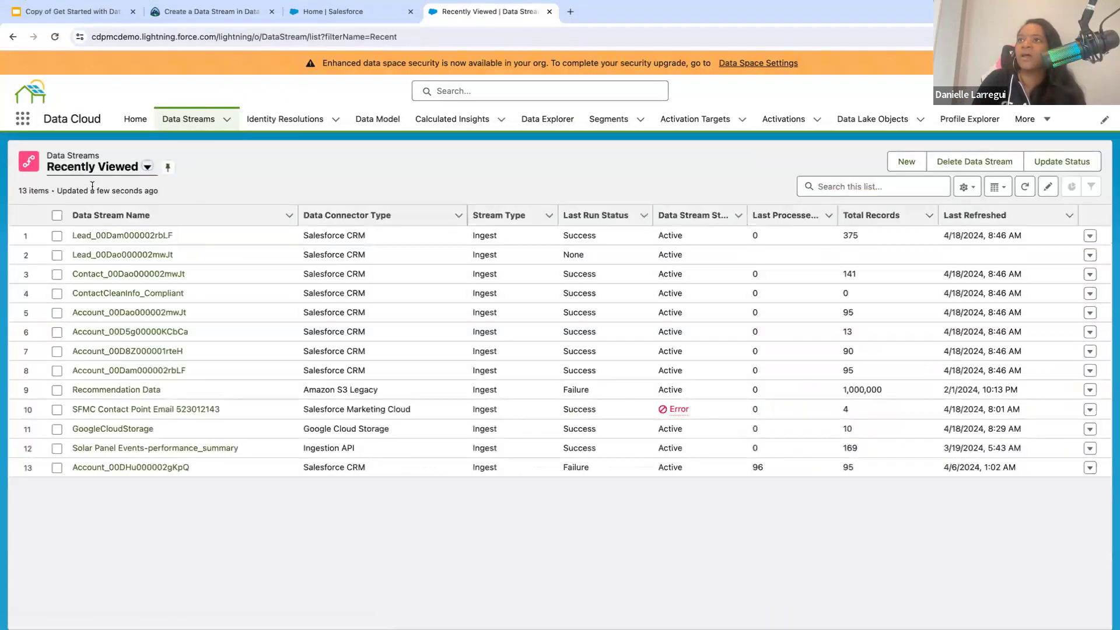
left_click(93, 168)
left_click(94, 210)
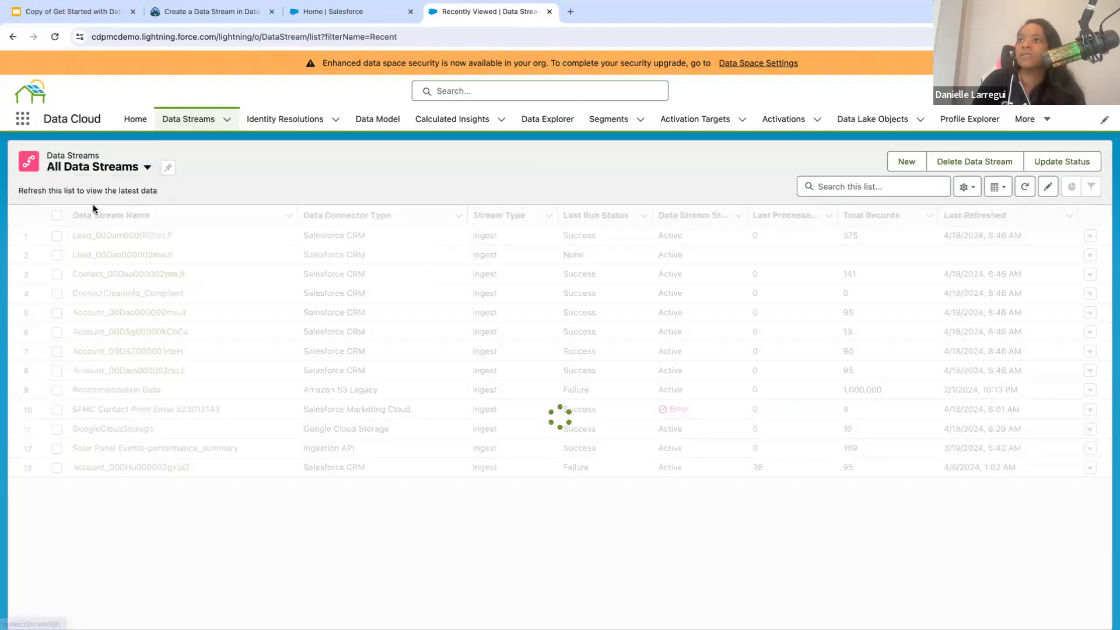
scroll(100, 360, "down", 10)
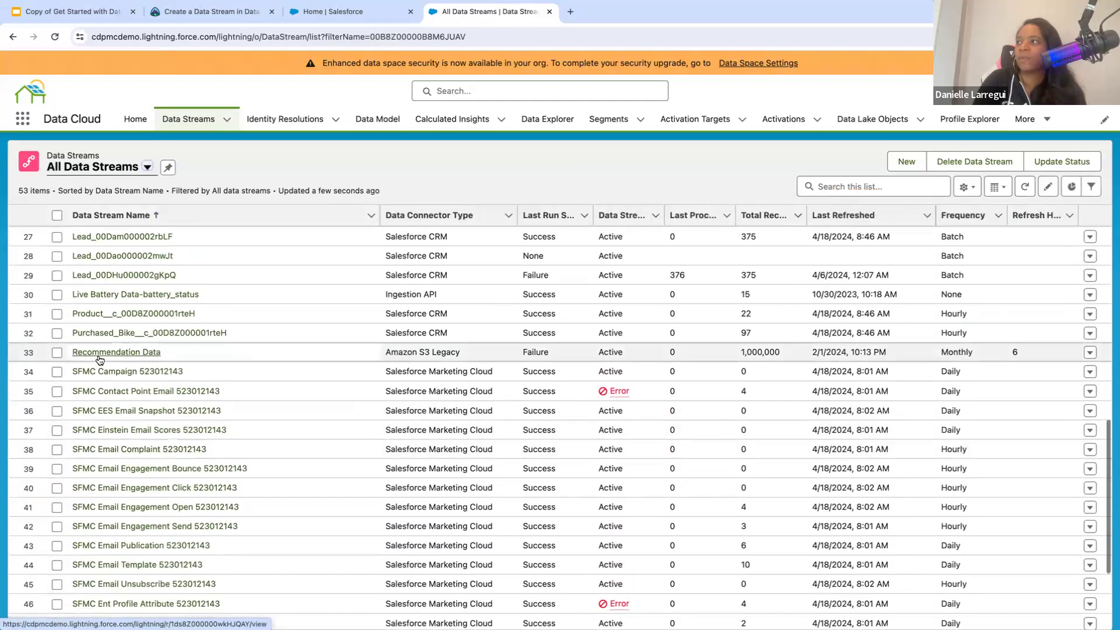
scroll(100, 360, "up", 3)
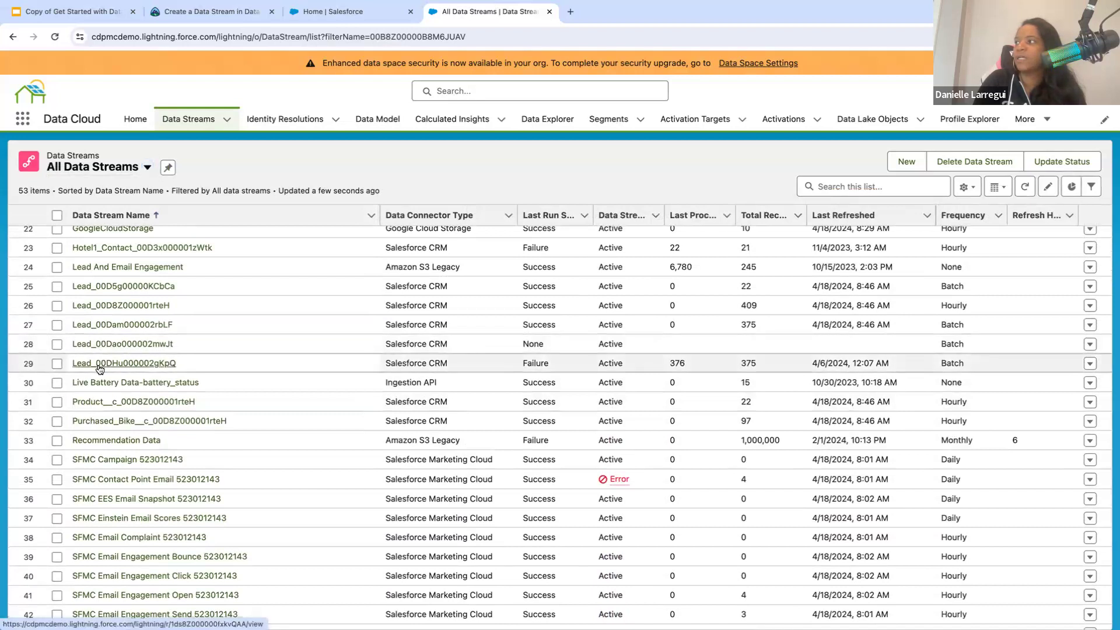
left_click(100, 364)
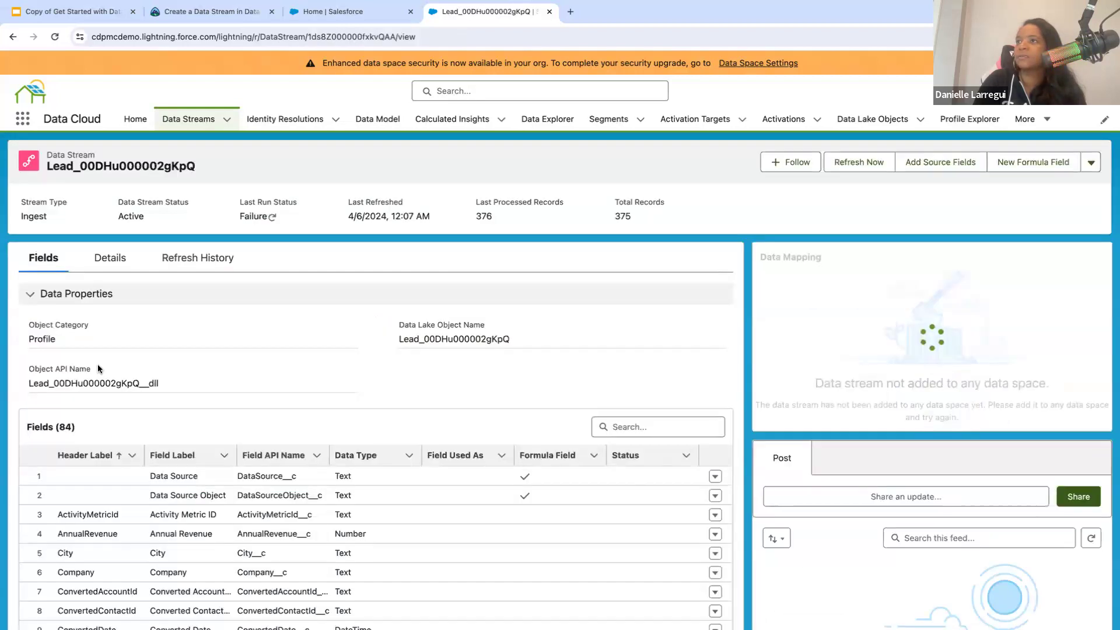
- Review the field list and data mapping status of the Lead_00DHu000002gKpQ stream
scroll(163, 432, "down", 2)
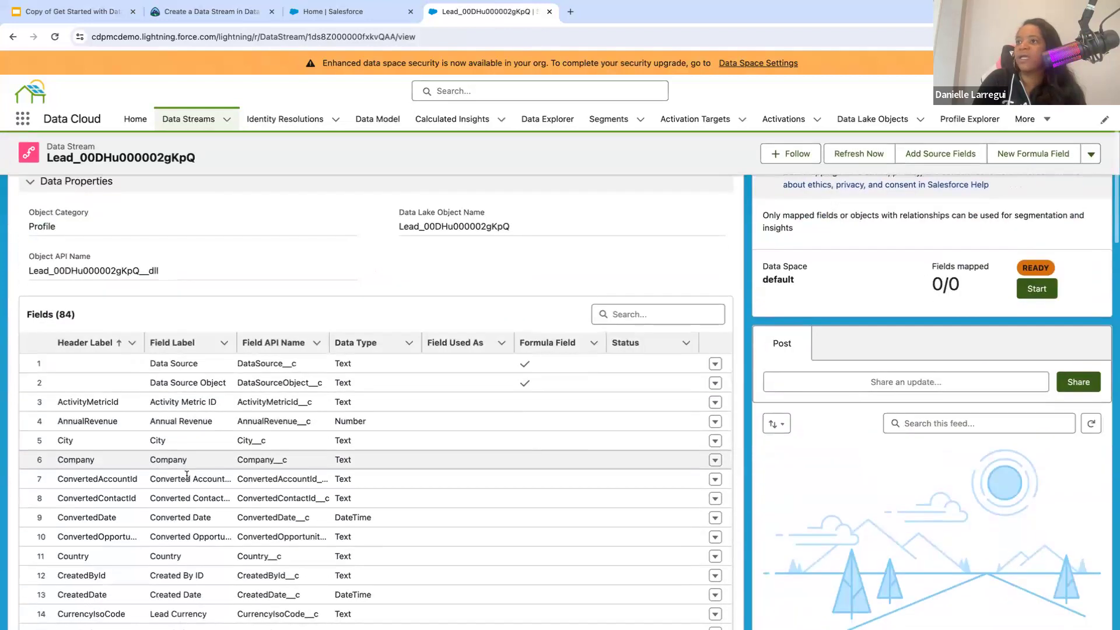
scroll(169, 443, "down", 6)
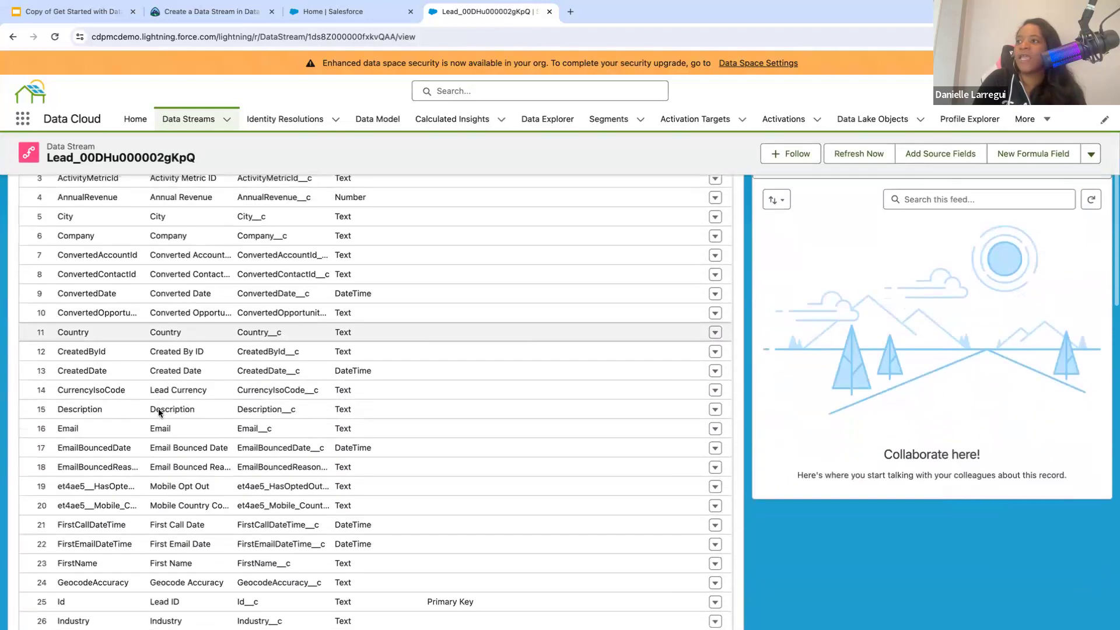
scroll(158, 413, "down", 5)
scroll(156, 414, "up", 15)
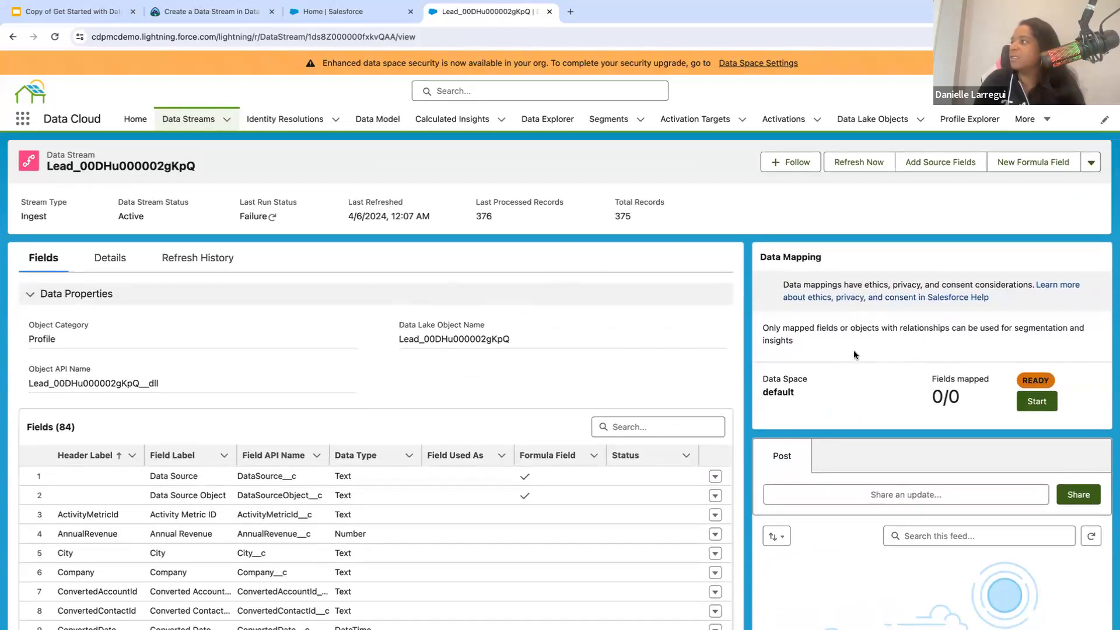
- Start the data mapping for the Lead_00DHu000002gKpQ stream and look through its unmapped source fields
left_click(1033, 403)
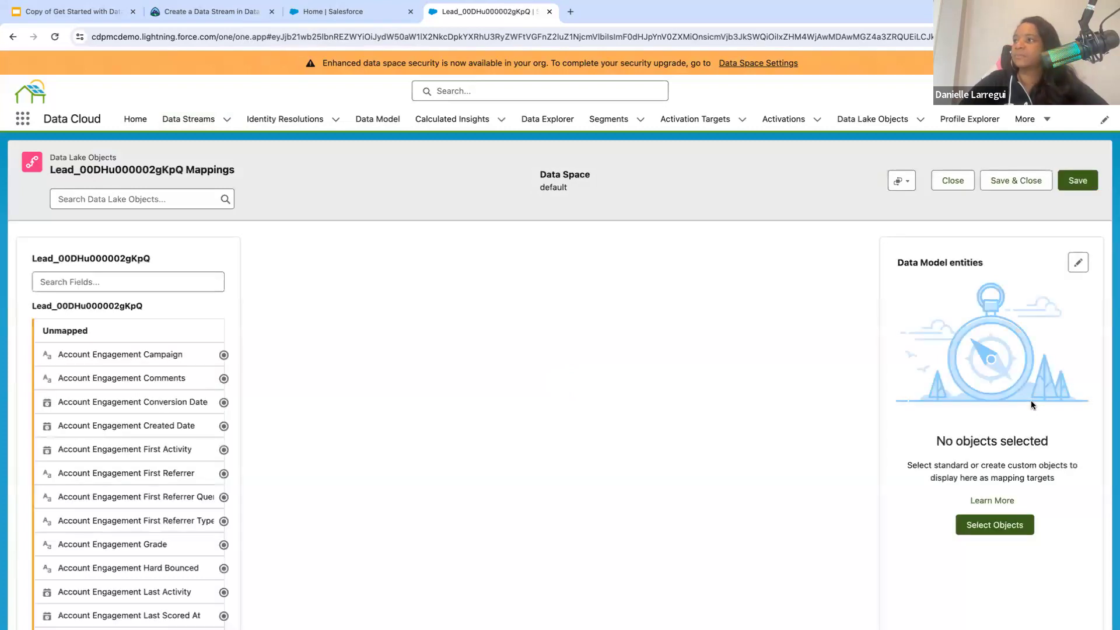
scroll(170, 386, "down", 1)
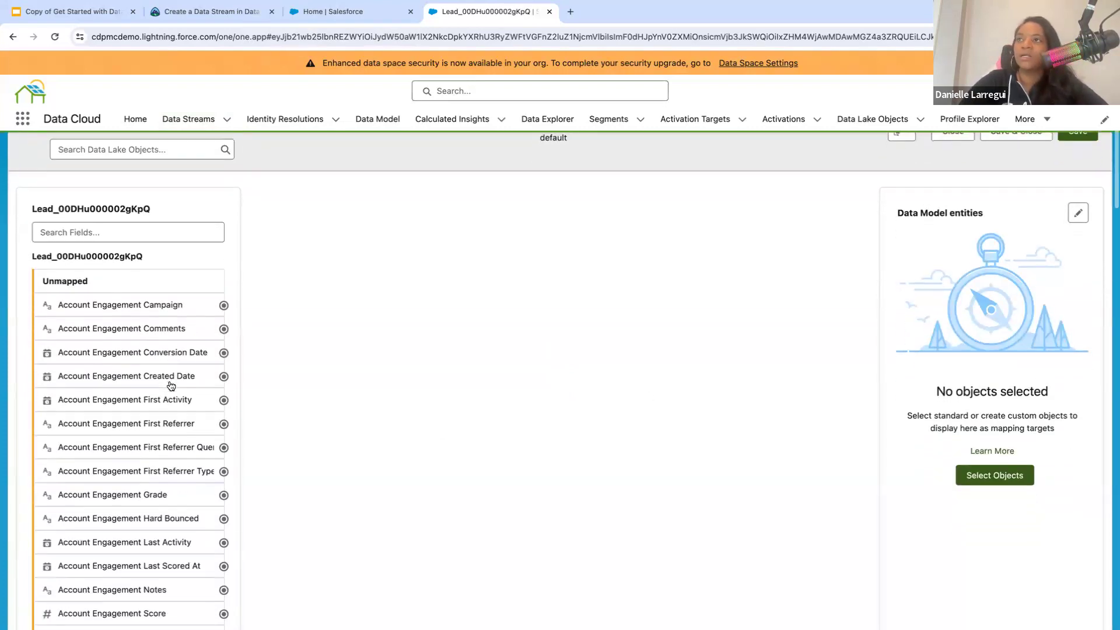
scroll(171, 385, "down", 10)
scroll(171, 385, "down", 18)
scroll(171, 386, "up", 20)
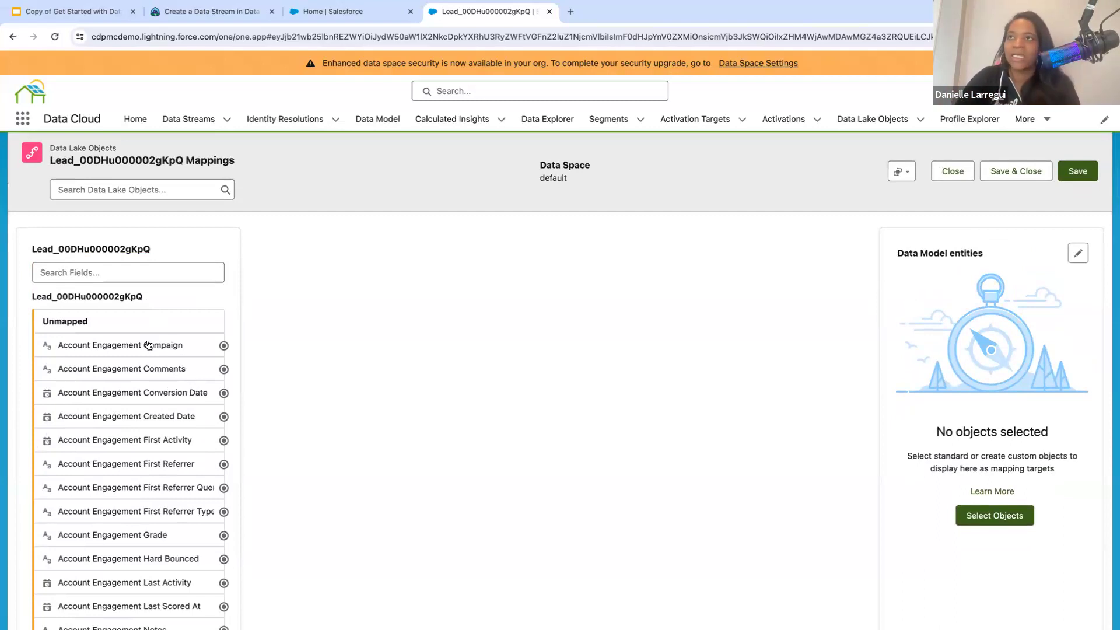
scroll(962, 455, "down", 2)
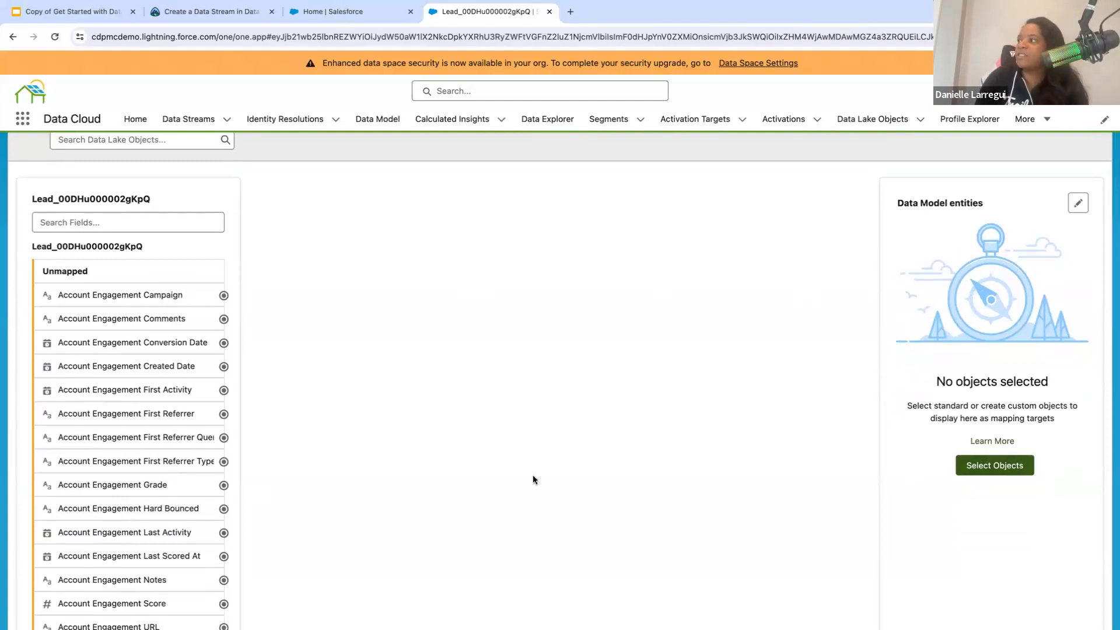
- Begin selecting target data model objects, search the Standard Data Model for Lead and inspect the Lead object's fields
left_click(1004, 467)
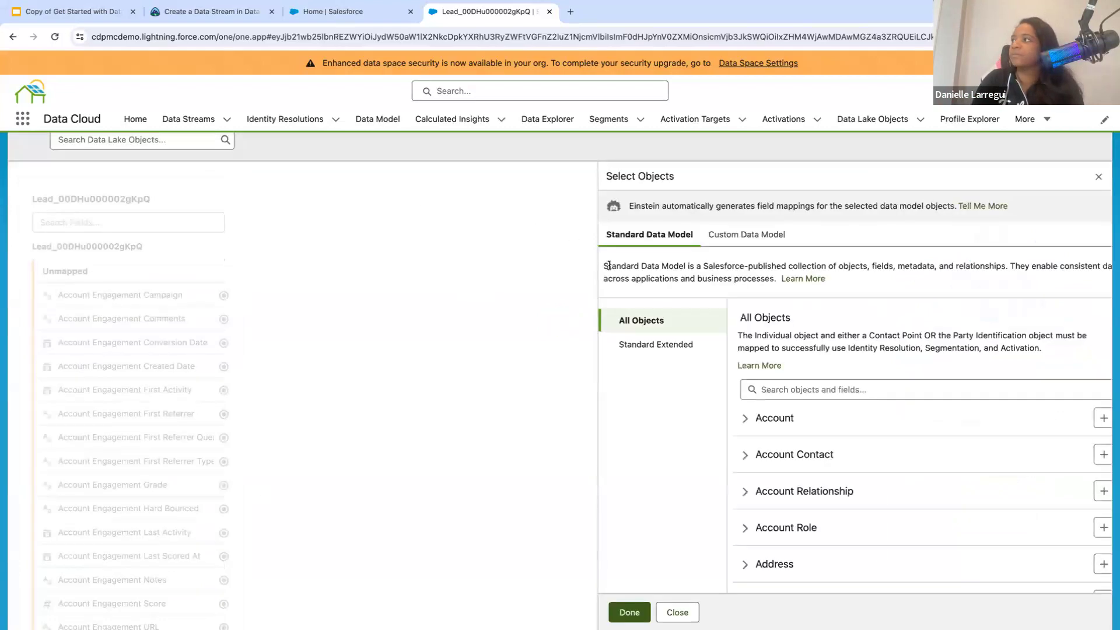
left_click(795, 390)
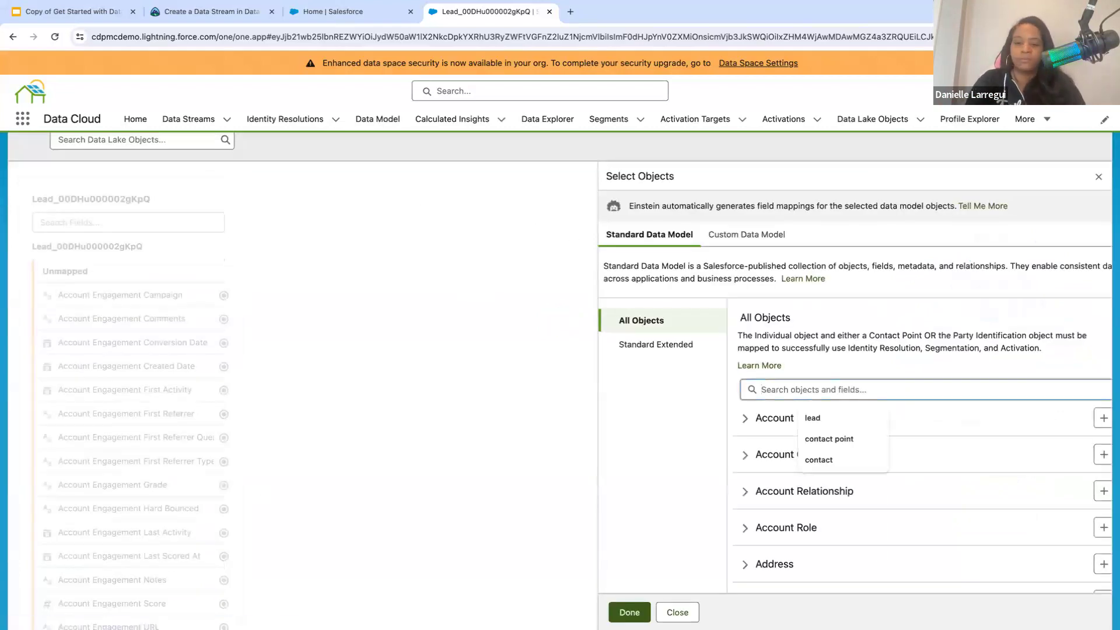
type("Lead")
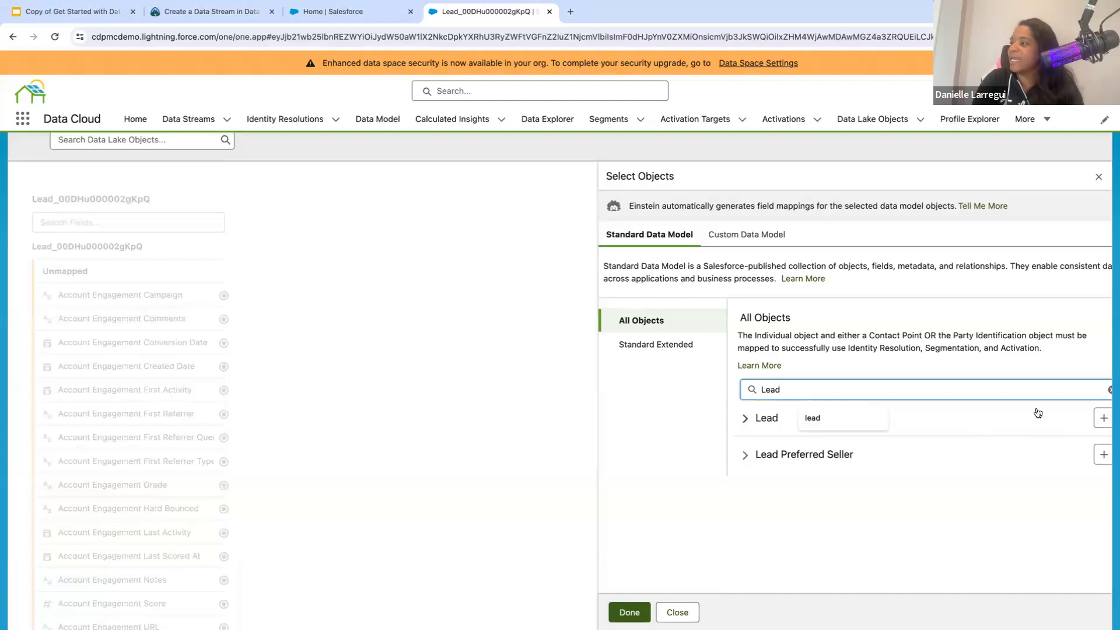
left_click(745, 418)
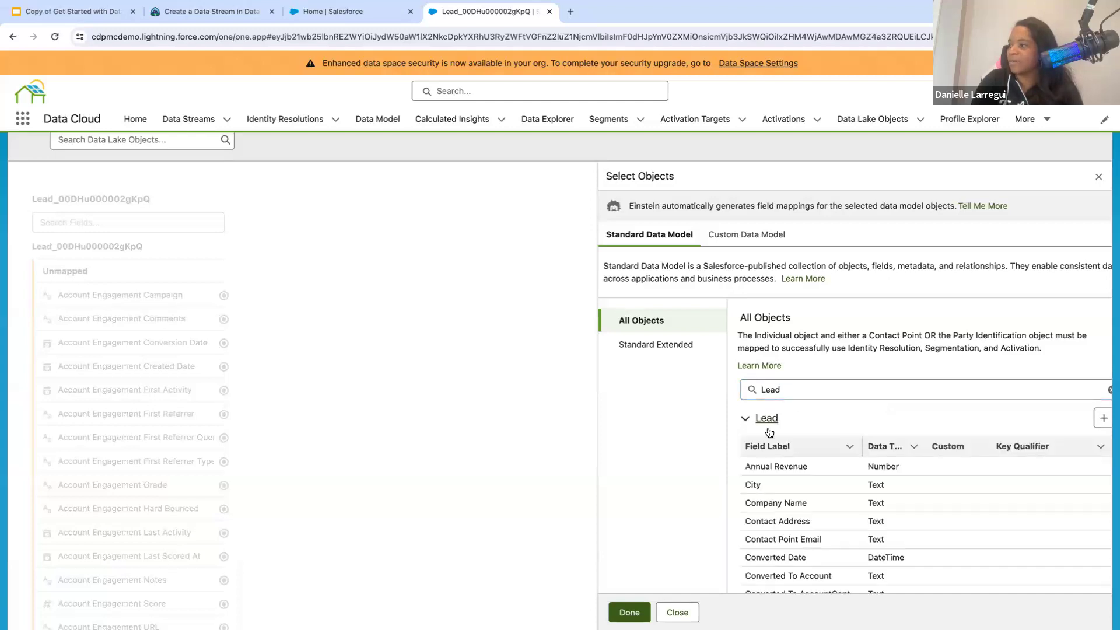
left_click(744, 419)
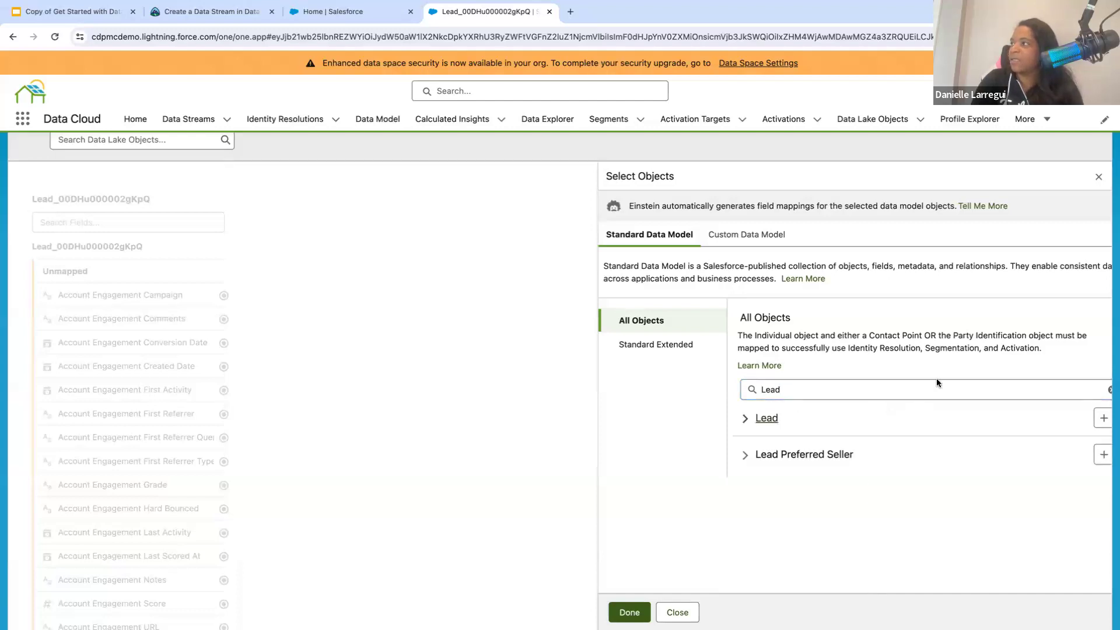
- Compare the Custom Data Model options, and add the standard Lead object as the mapping target with automatically generated field mappings
left_click(764, 235)
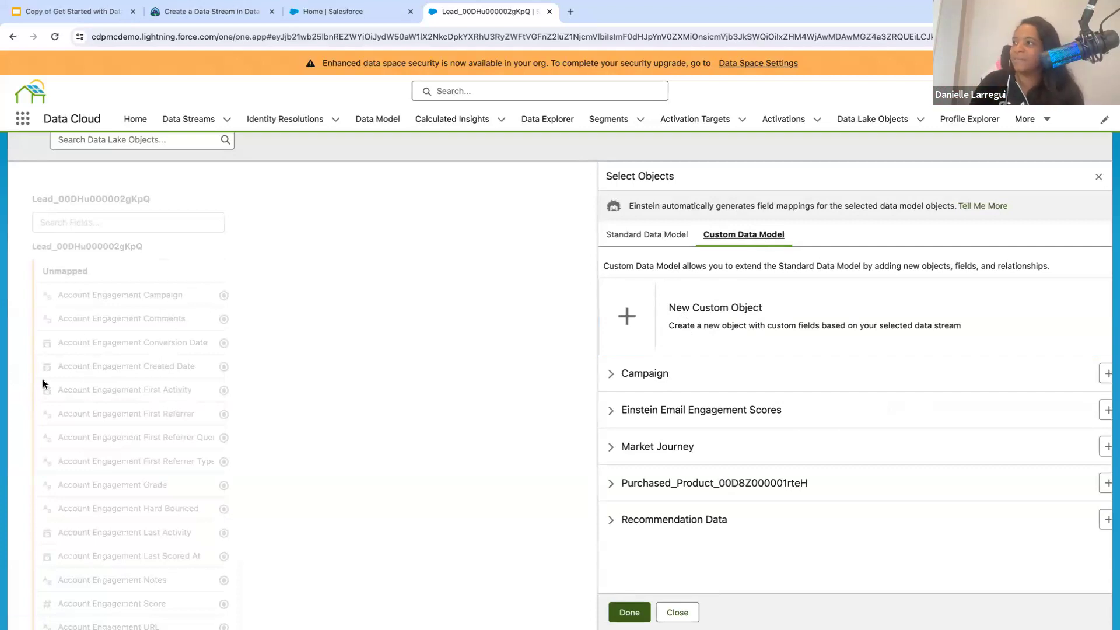
left_click(655, 236)
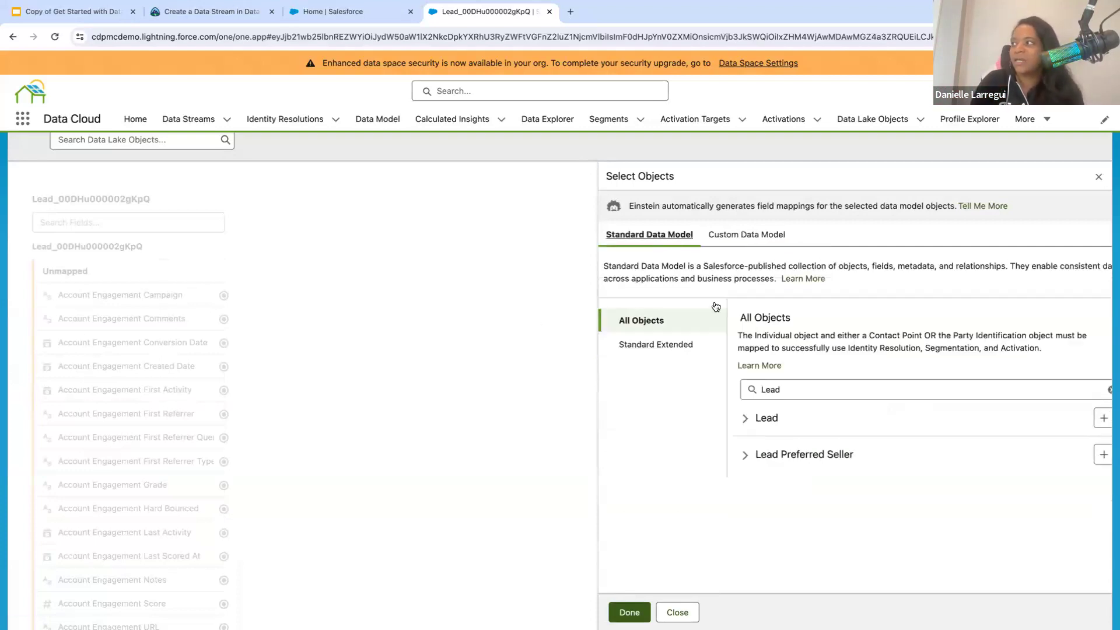
left_click(1101, 426)
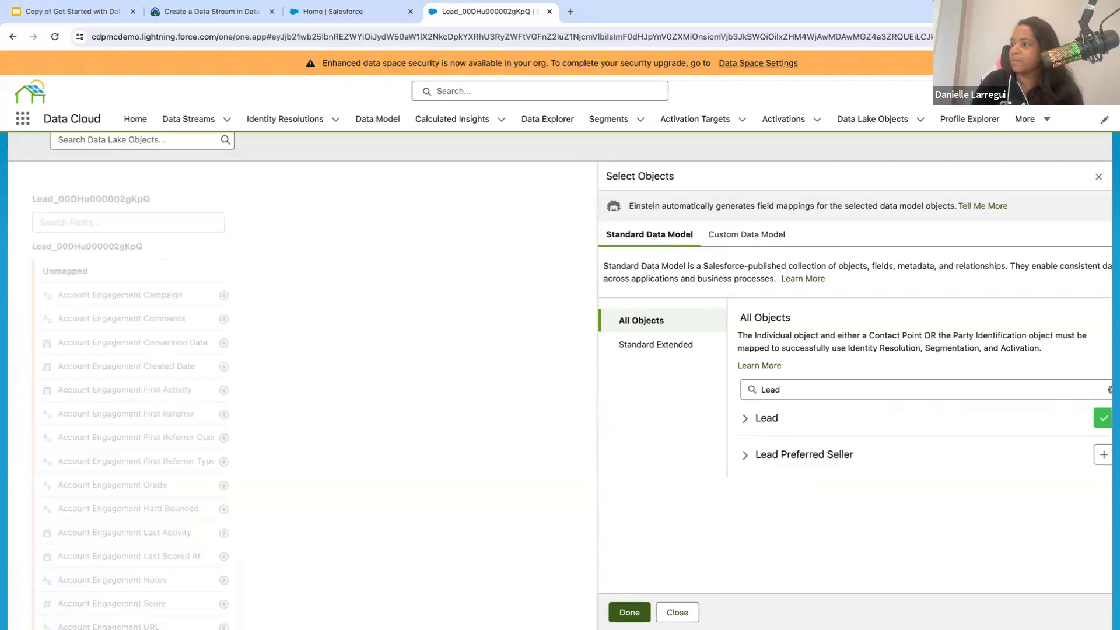
left_click(628, 612)
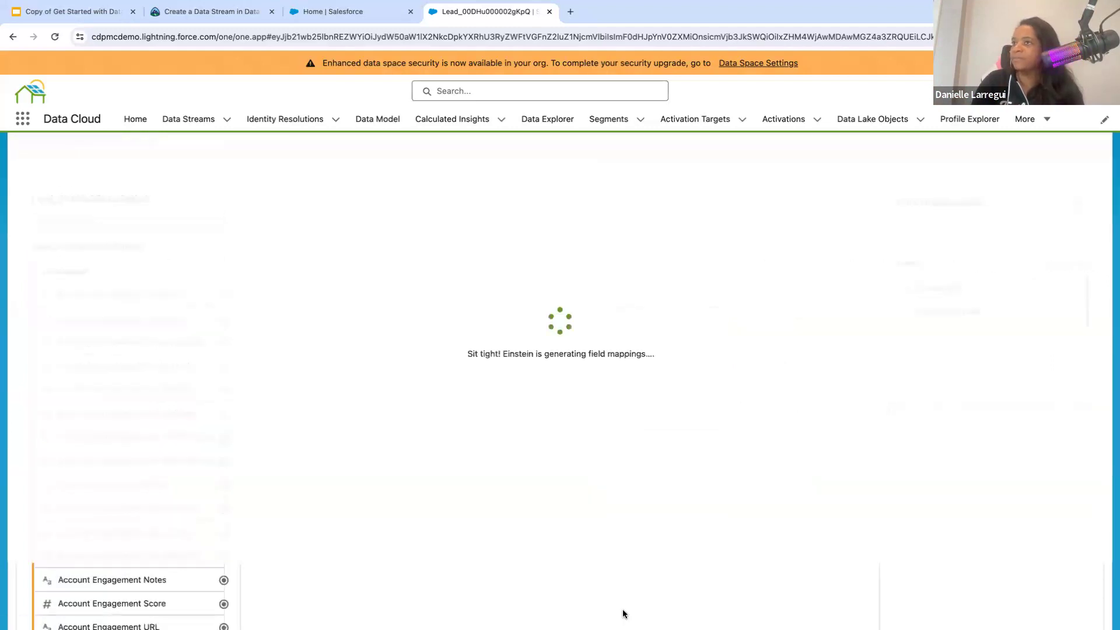
scroll(580, 435, "down", 3)
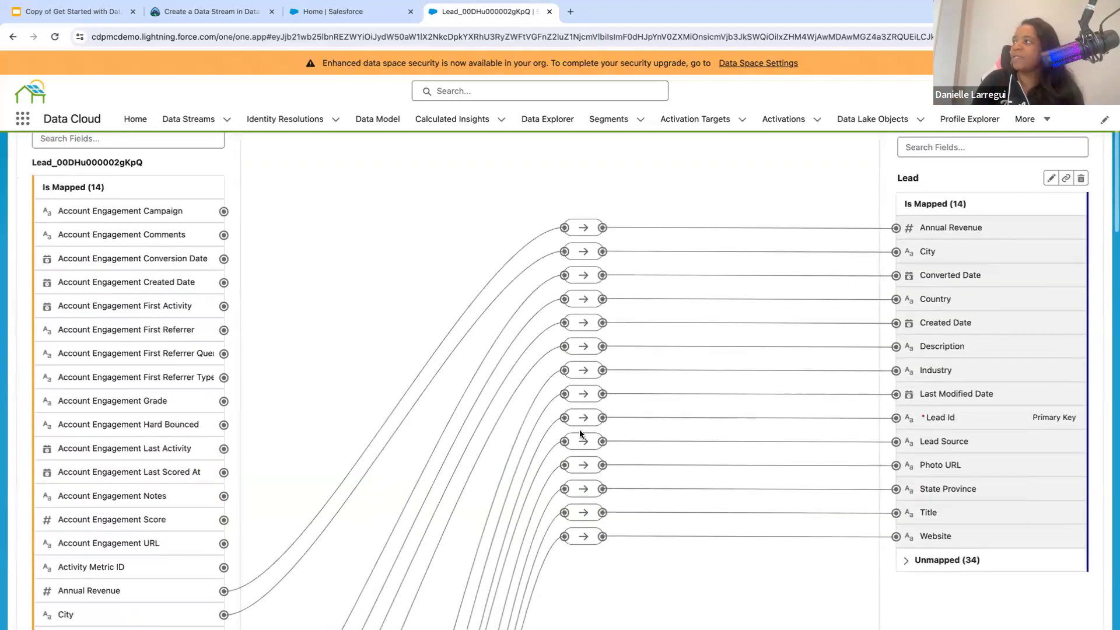
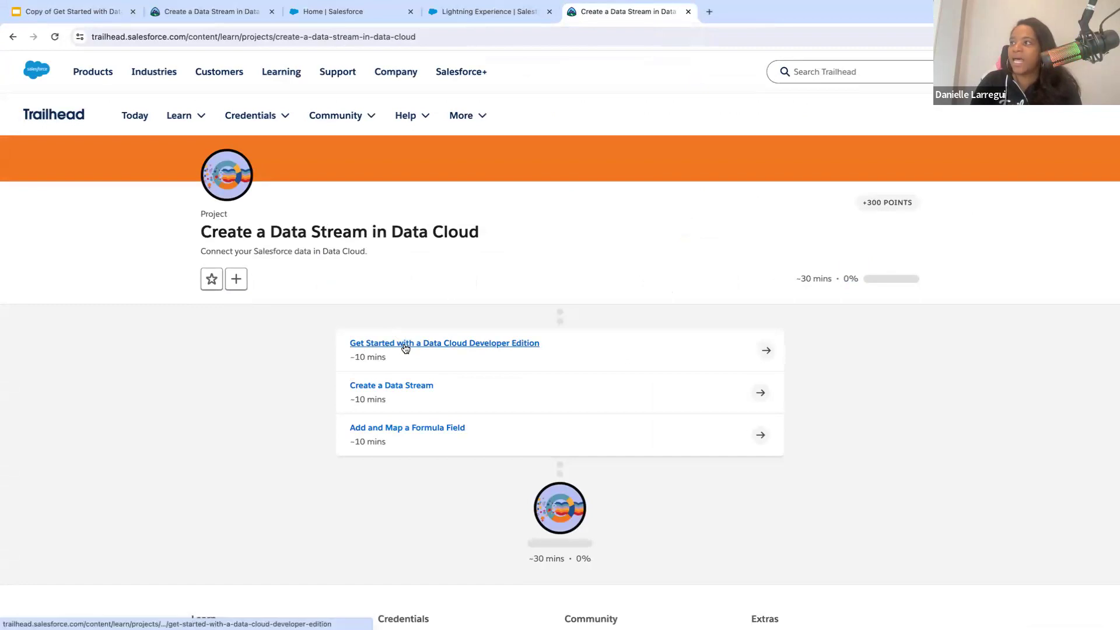
- Open the Get Started with a Data Cloud Developer Edition unit and find its sign-up instructions
left_click(405, 348)
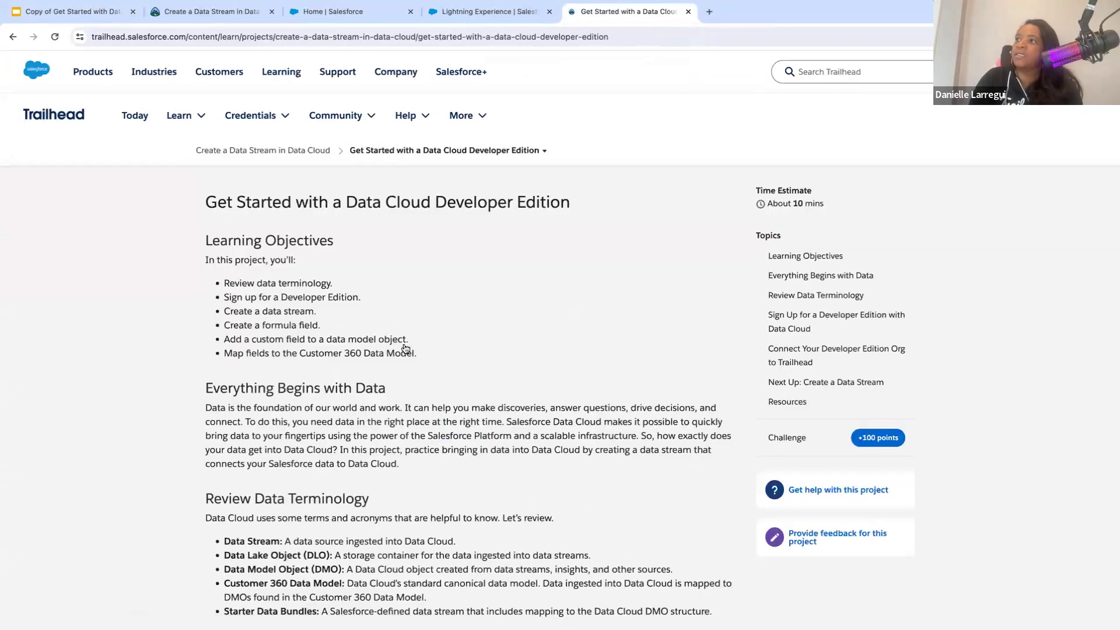
scroll(298, 431, "down", 5)
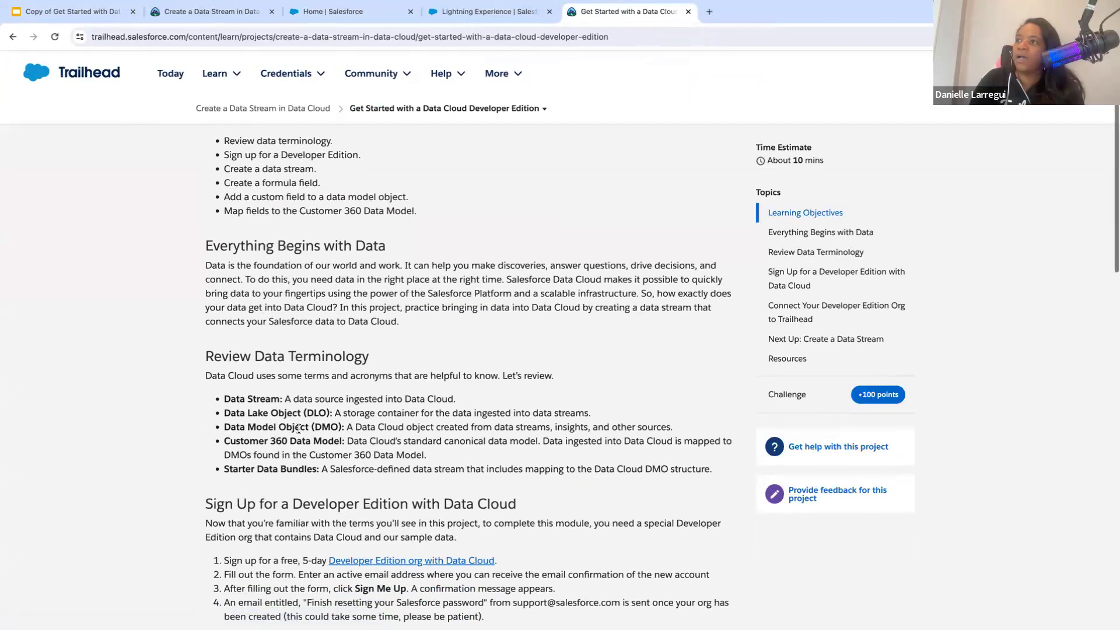
scroll(298, 429, "down", 2)
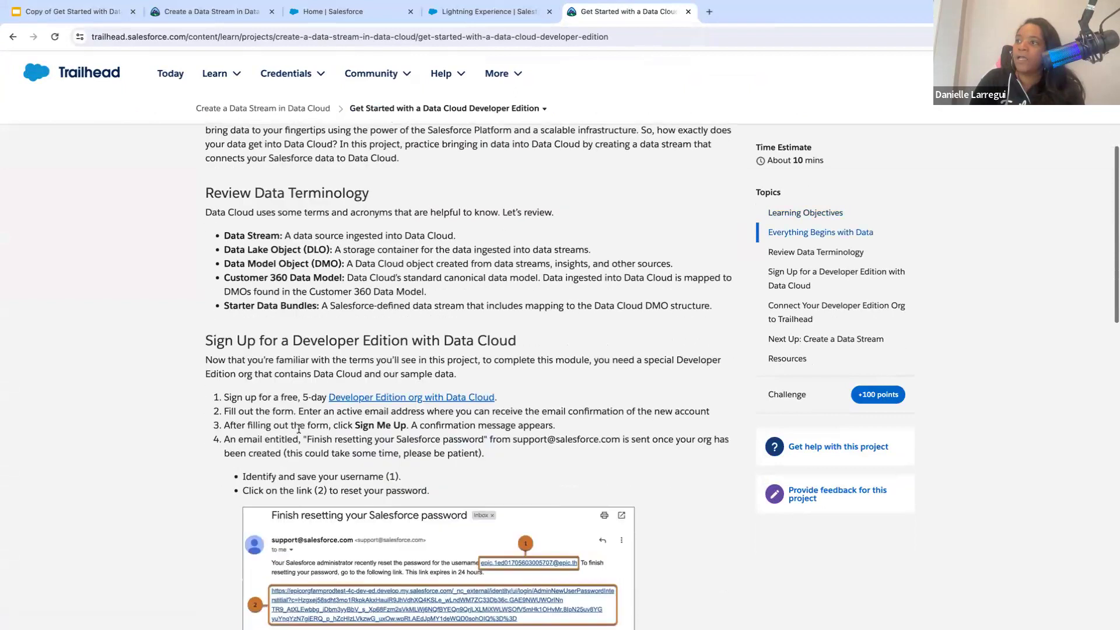
- Open the Developer Edition org with Data Cloud sign-up link in a separate tab and continue through the redirect
right_click(380, 398)
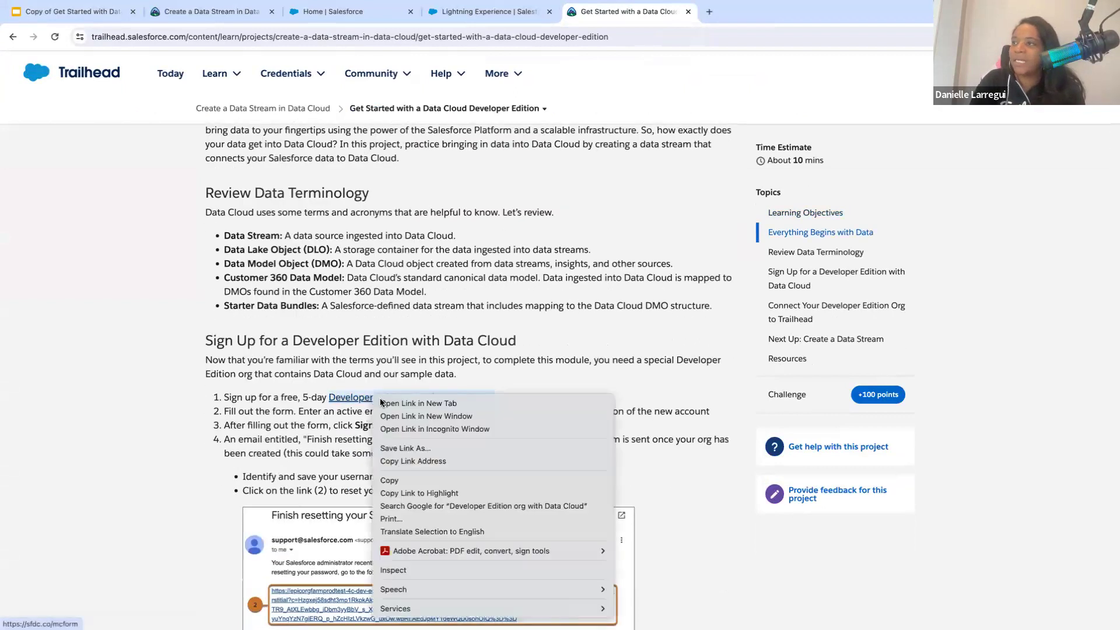
left_click(288, 362)
scroll(275, 405, "down", 1)
scroll(275, 402, "down", 1)
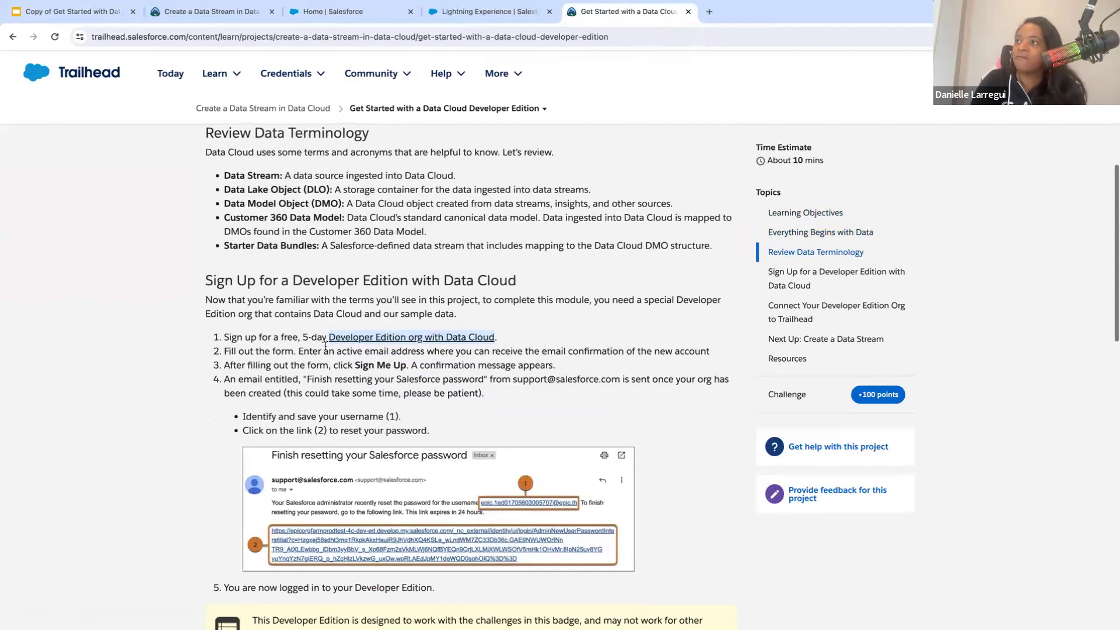
right_click(351, 338)
left_click(374, 346)
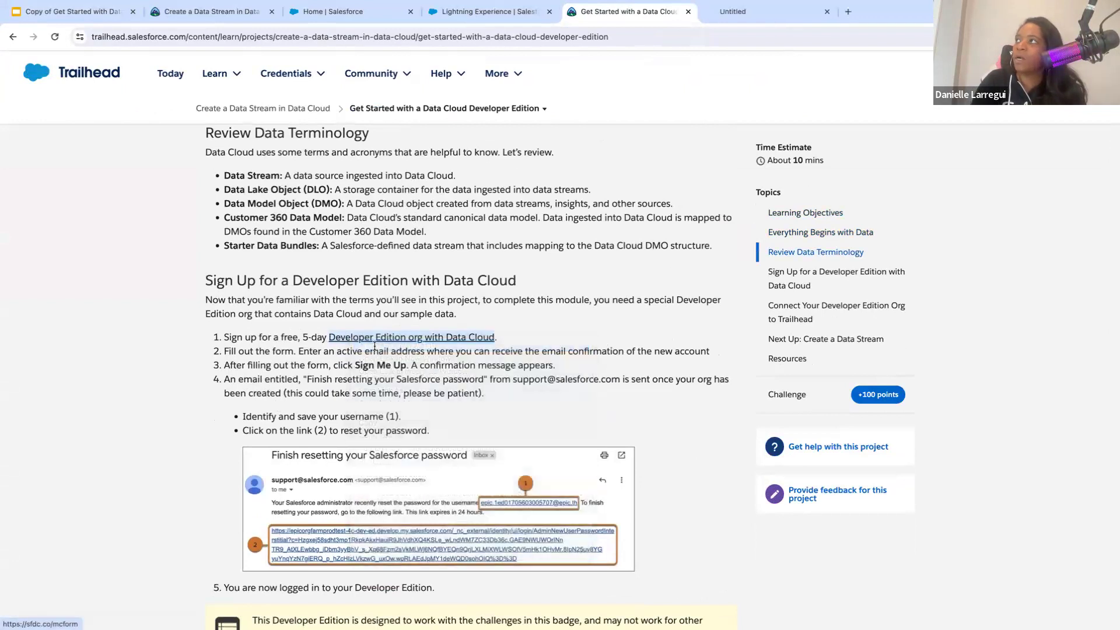
left_click(751, 12)
left_click(459, 240)
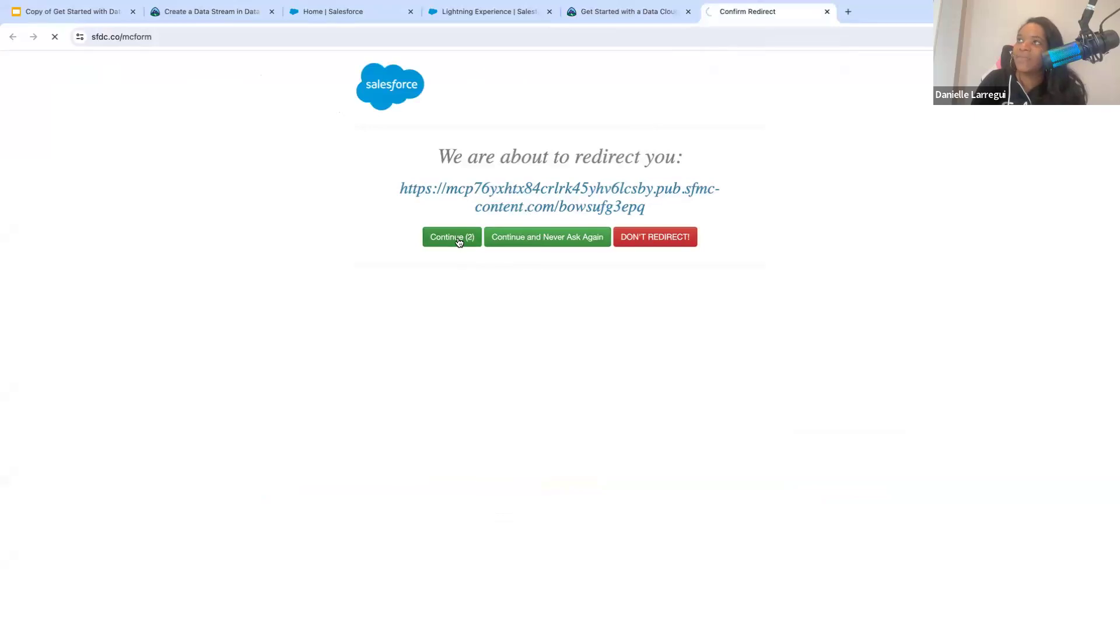
- Fill in the first name and last name on the Data Cloud developer org sign-up form and start the email address field
left_click(582, 162)
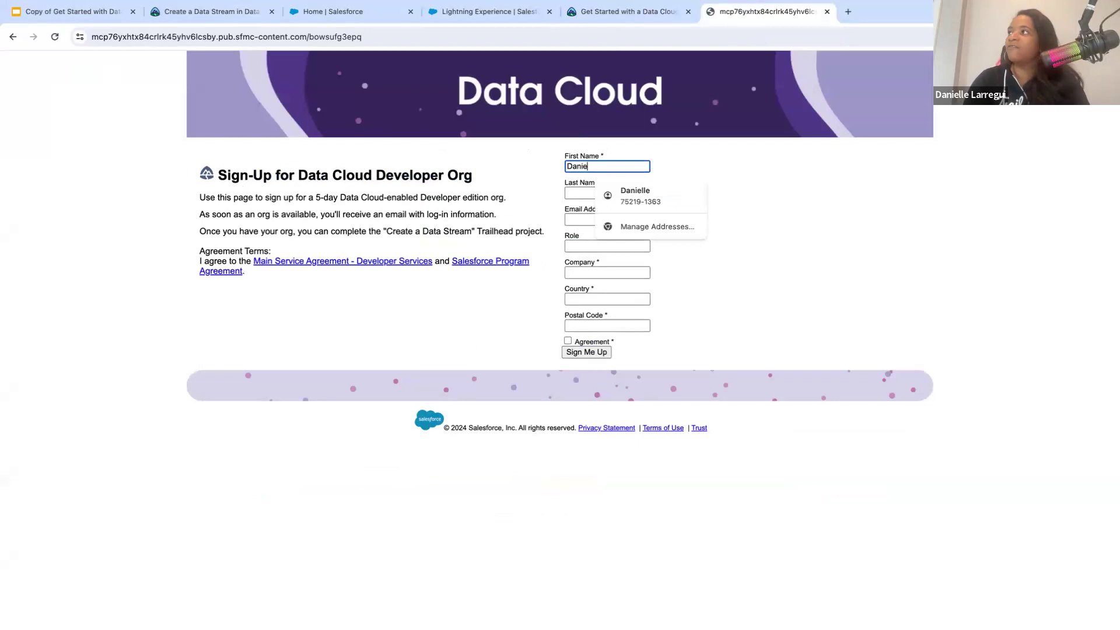
left_click(574, 194)
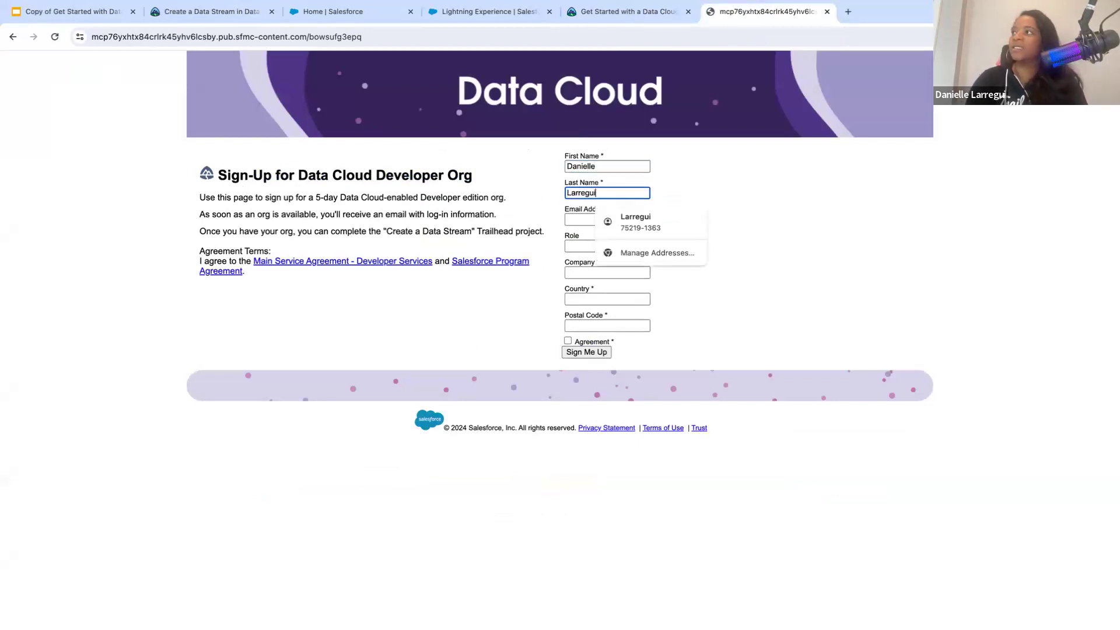
left_click(574, 218)
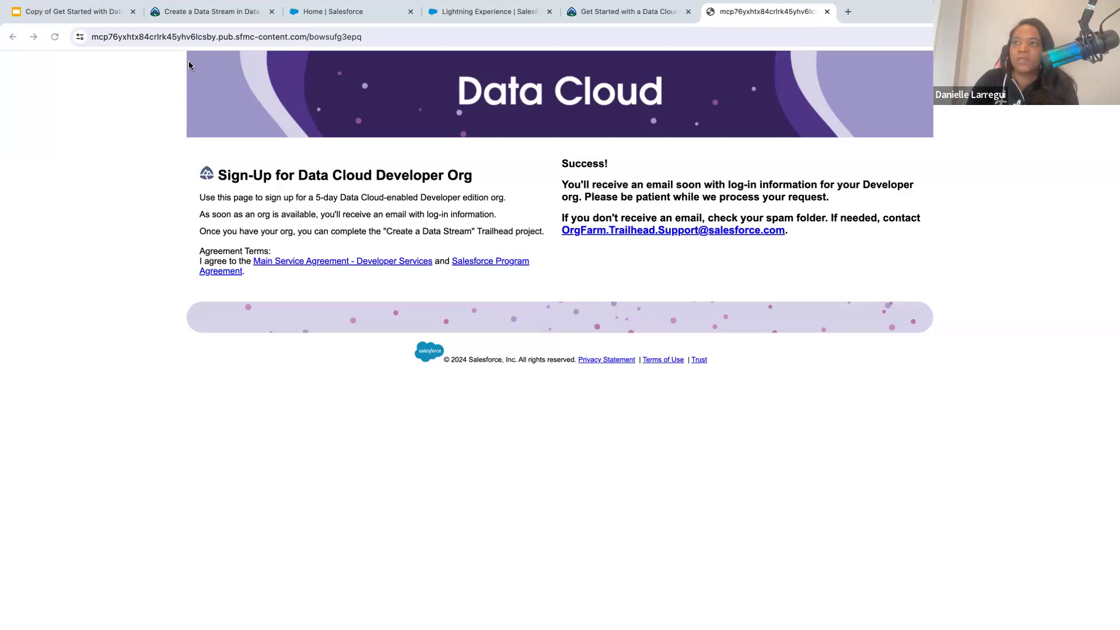
- Switch to the browser window with the new developer org and show its Seller Home page in full screen
left_click_drag(408, 68, 508, 62)
left_click_drag(272, 61, 0, 140)
left_click(612, 13)
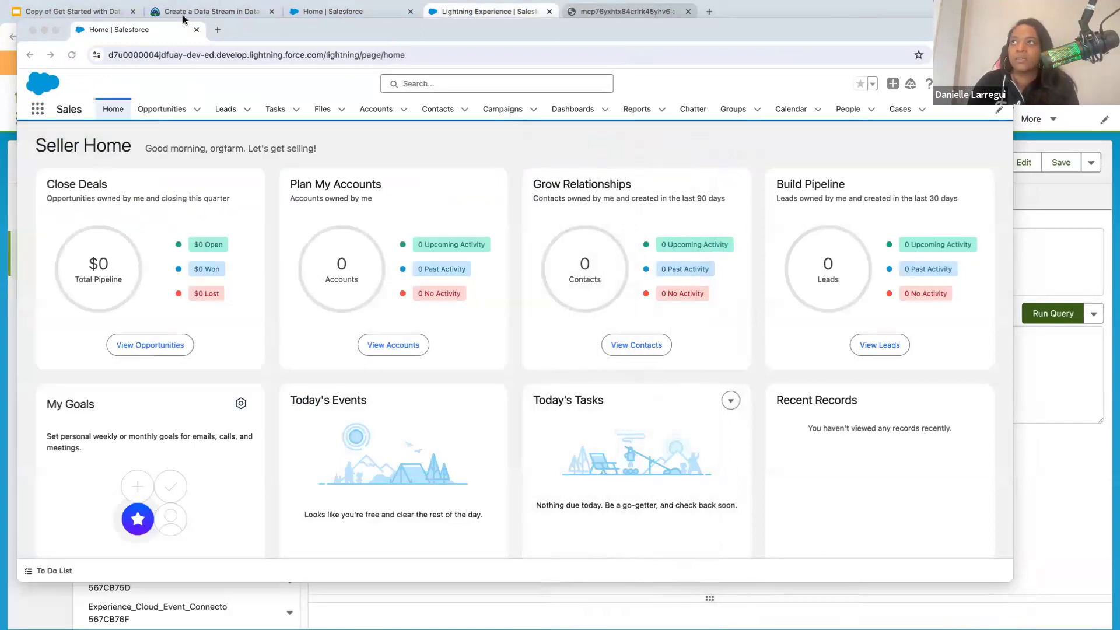
left_click(57, 30)
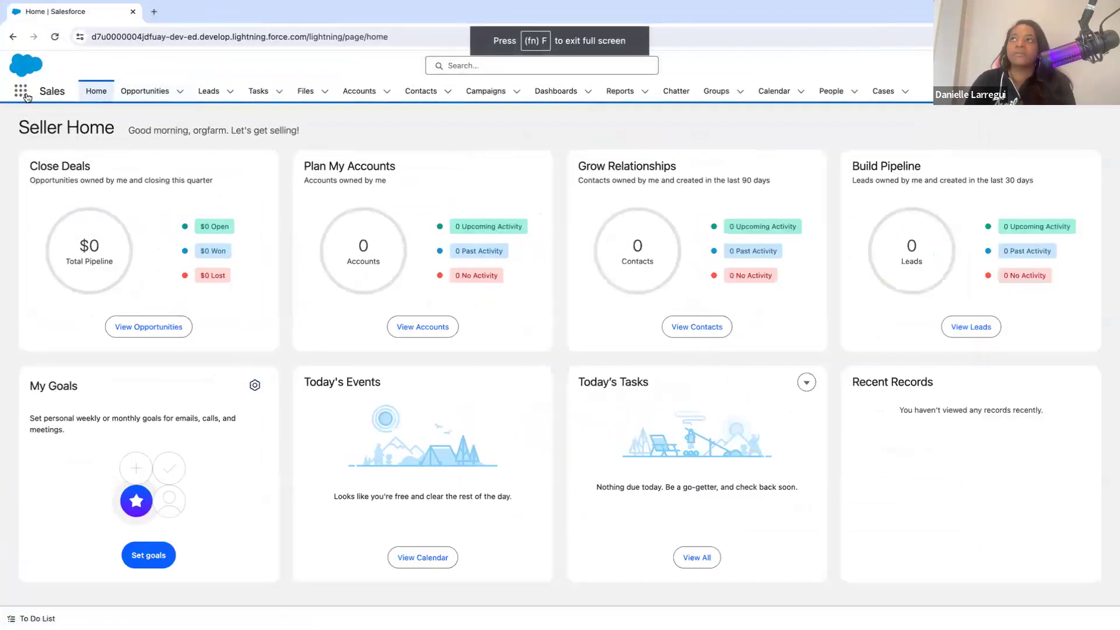
left_click(89, 91)
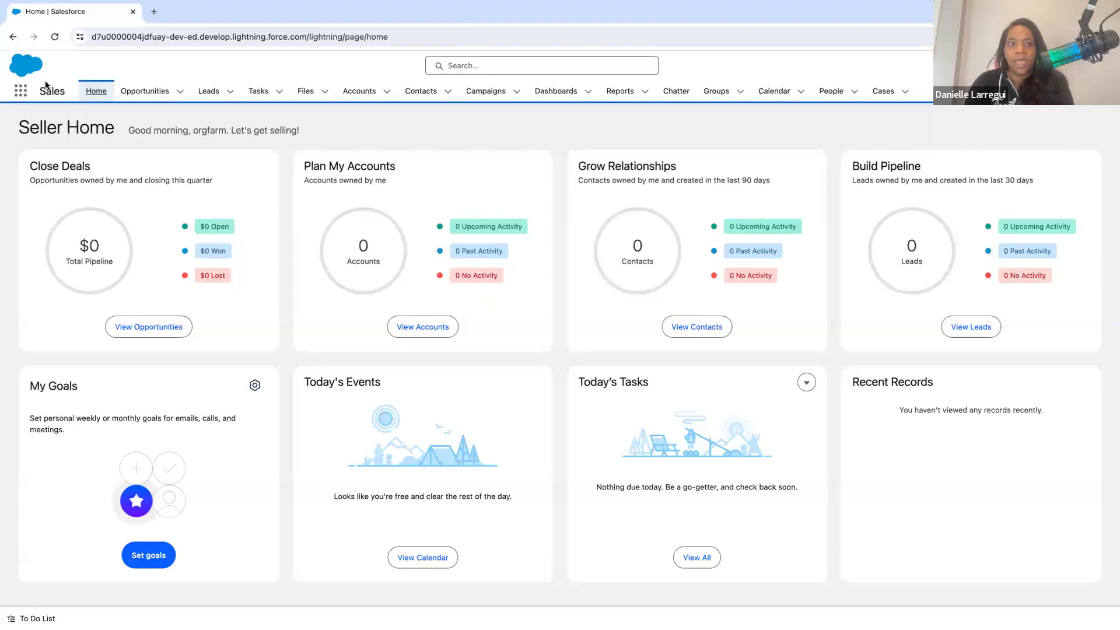
- Load the Get Started with a Data Cloud Developer Edition unit in a new tab beside the developer org
key("super+t")
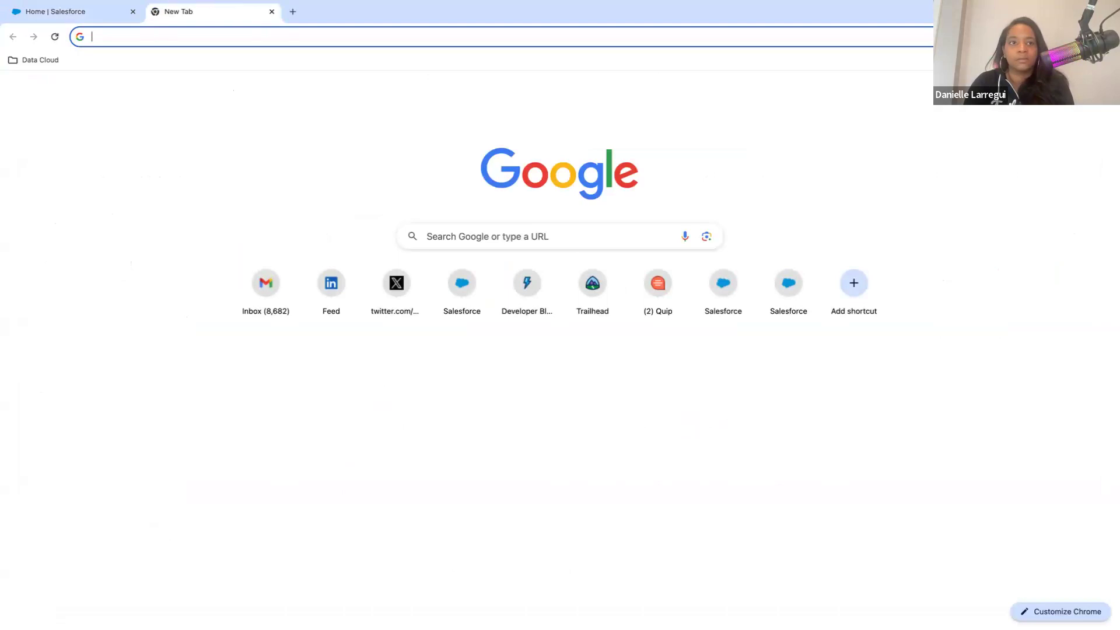
key("super+Tab")
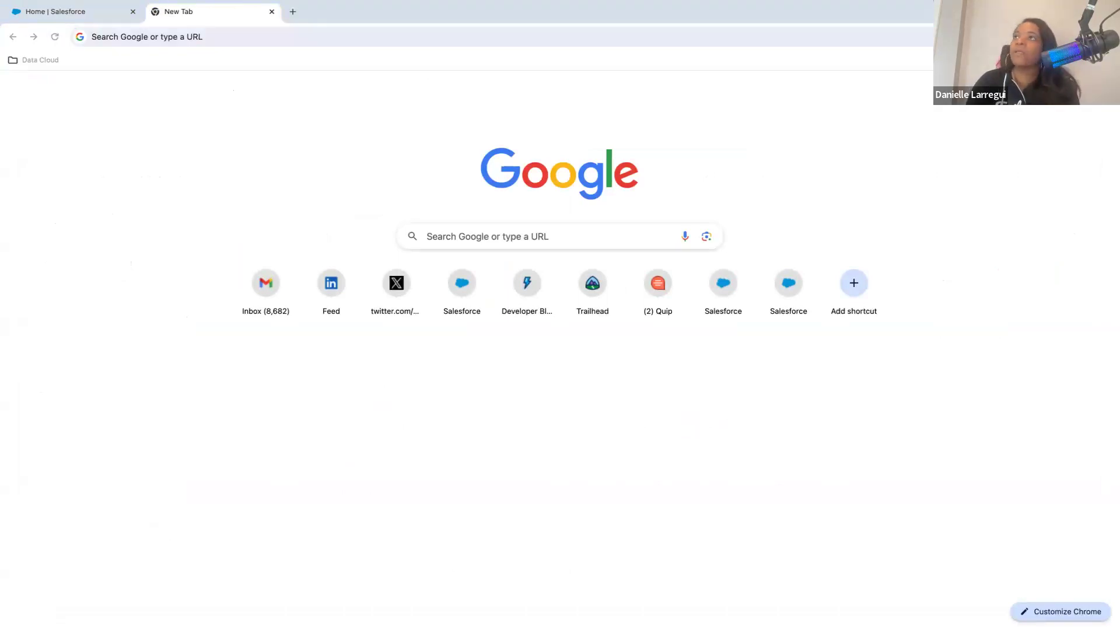
left_click(245, 35)
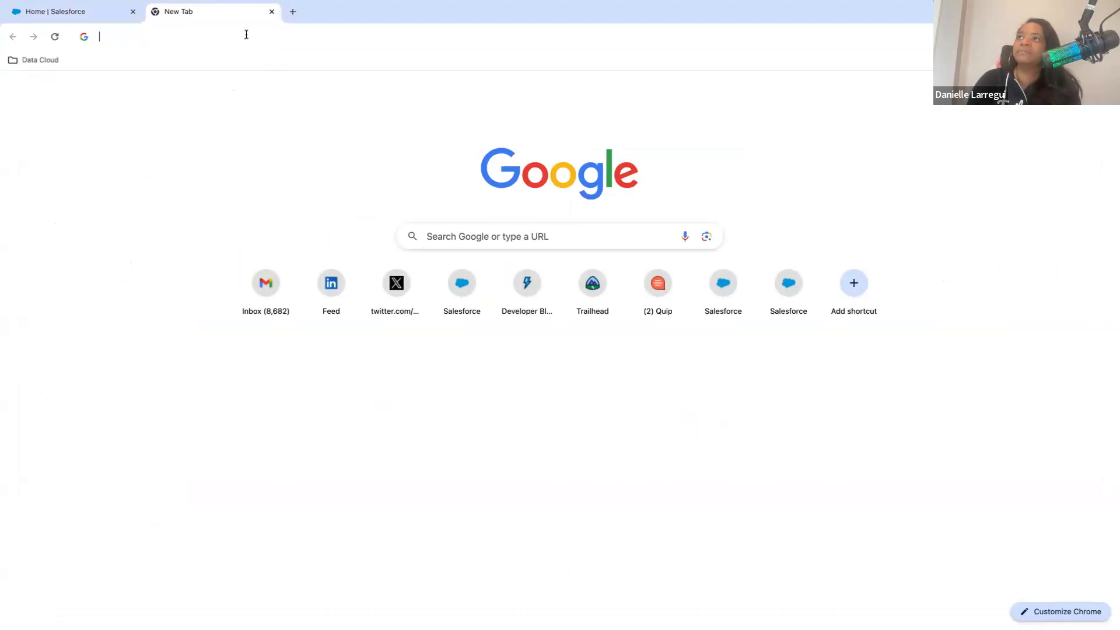
type("trailhead.salesforce.com/content/learn/projects/create-a-data-stream-in-data-cloud/get-started-with-a-data-cloud-developer-edition")
key("Return")
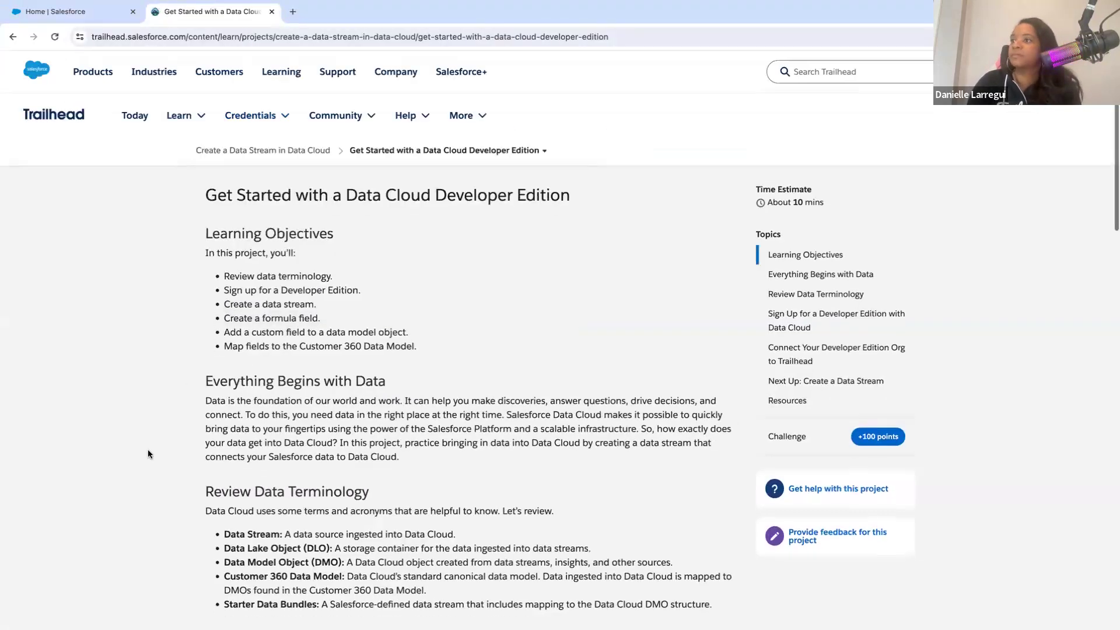
- Examine the unit's instructions for connecting the Developer Edition org to Trailhead and its Verify Step section
scroll(148, 453, "down", 10)
scroll(148, 452, "down", 10)
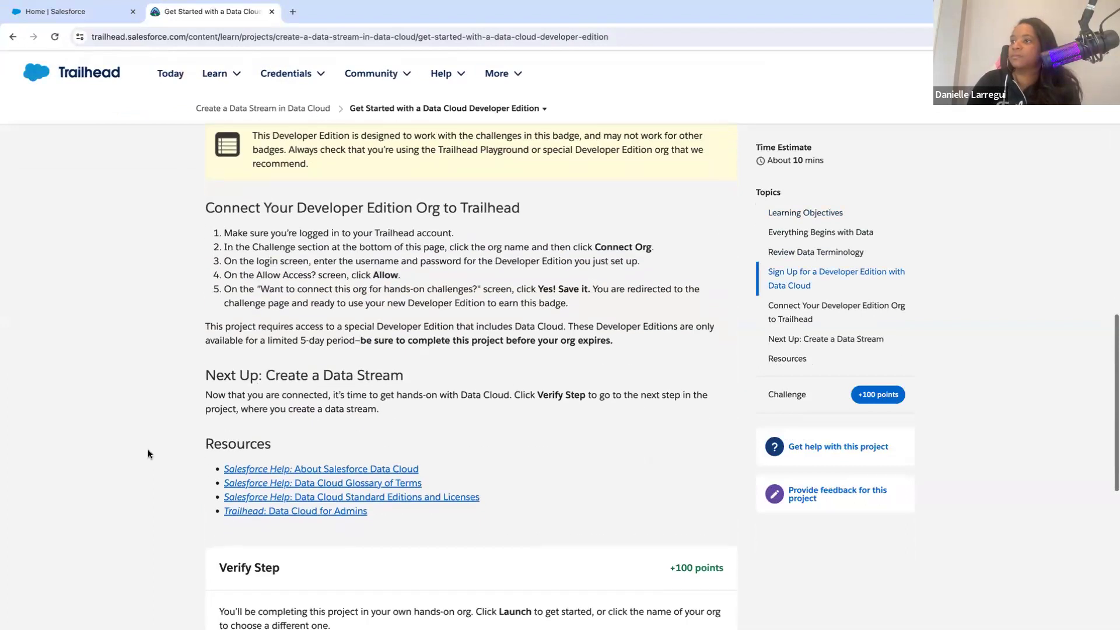
scroll(148, 453, "up", 3)
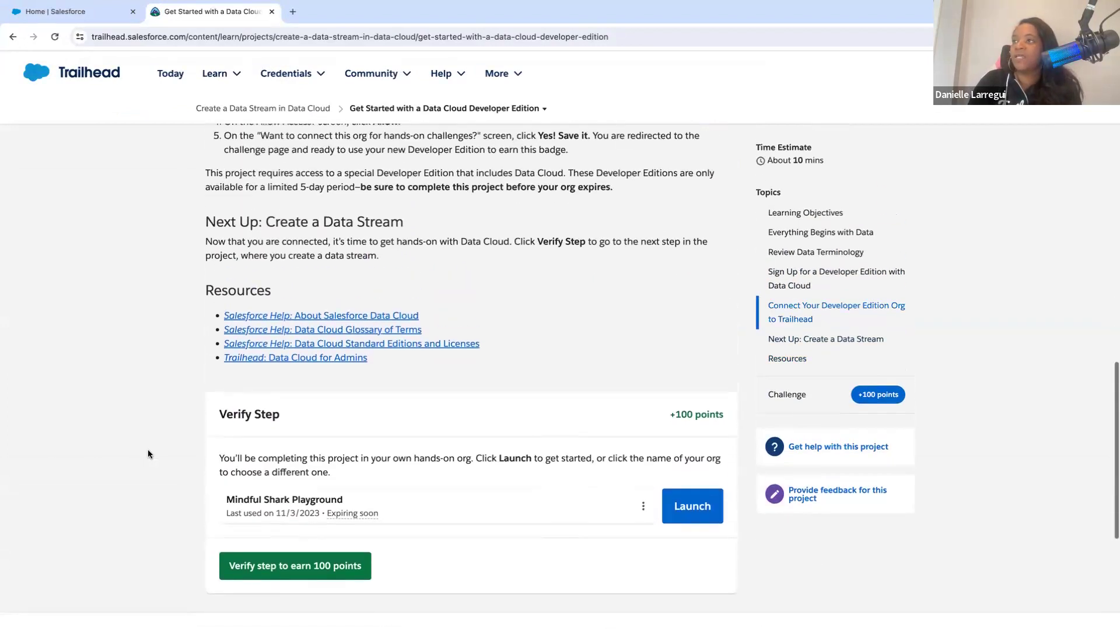
scroll(180, 386, "up", 1)
scroll(180, 386, "down", 2)
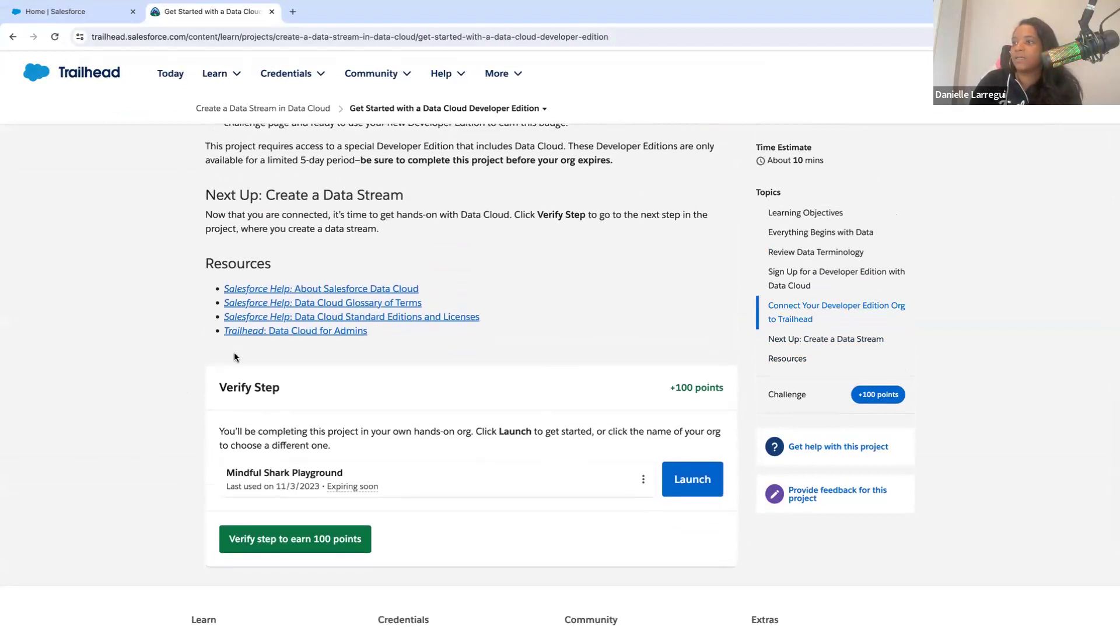
scroll(234, 356, "up", 1)
scroll(233, 352, "up", 20)
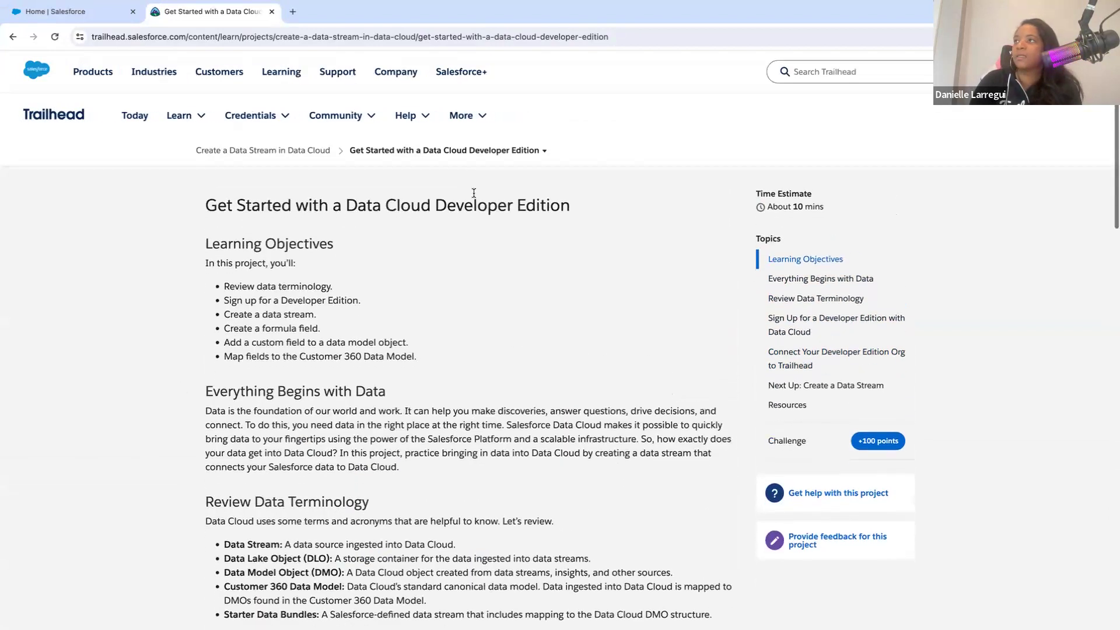
- Go to the Create a Data Stream unit and read how to navigate Data Cloud and create a stream from a data bundle
left_click(481, 151)
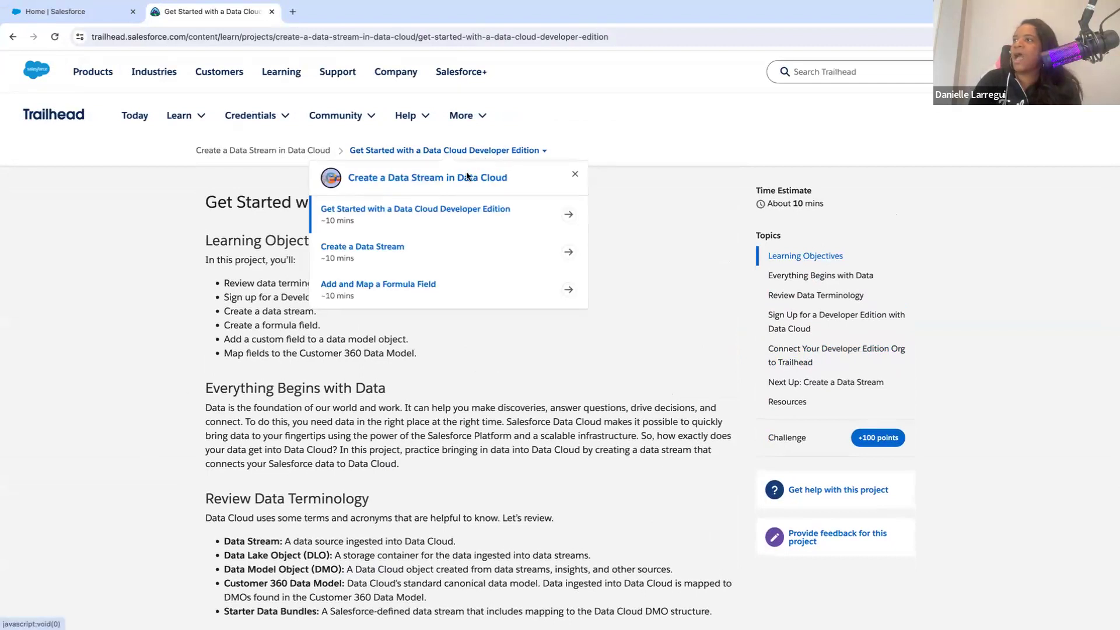
left_click(439, 242)
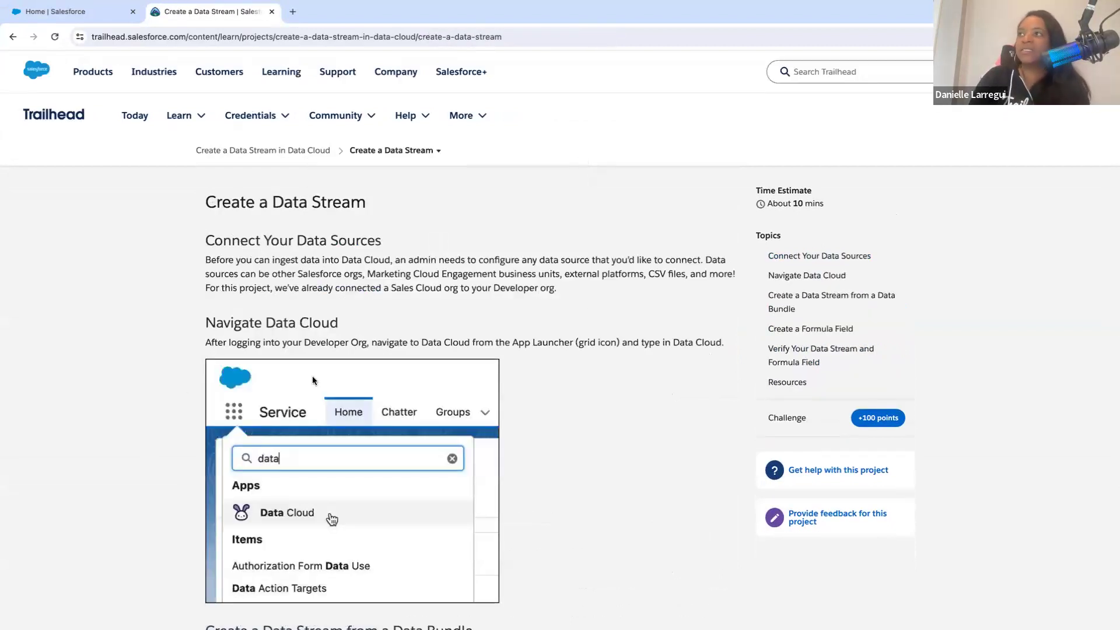
scroll(313, 379, "down", 3)
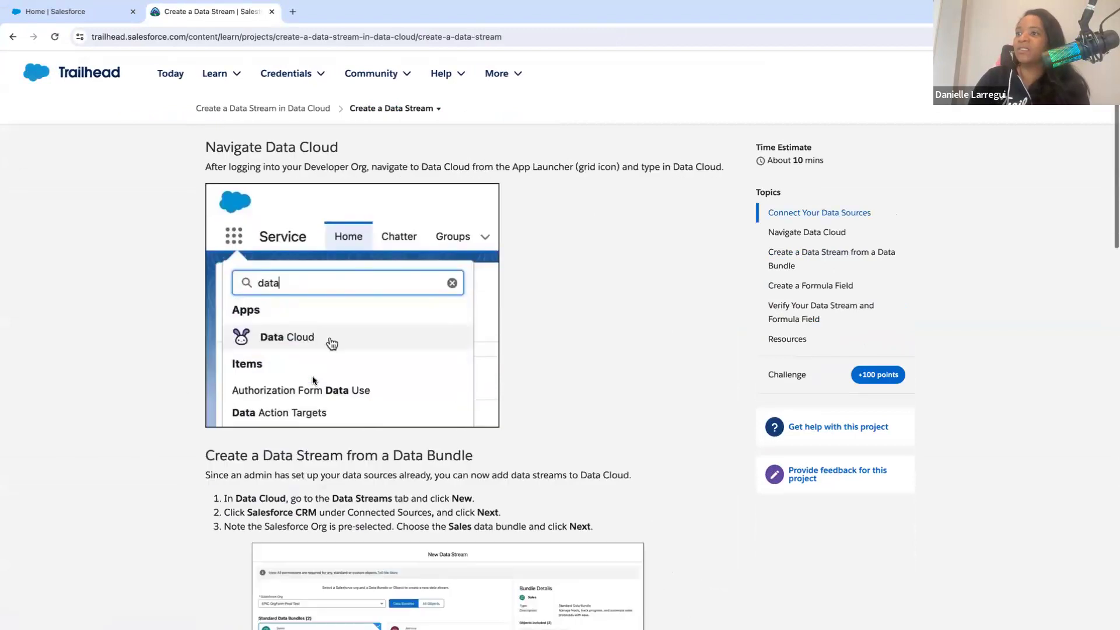
scroll(314, 376, "up", 2)
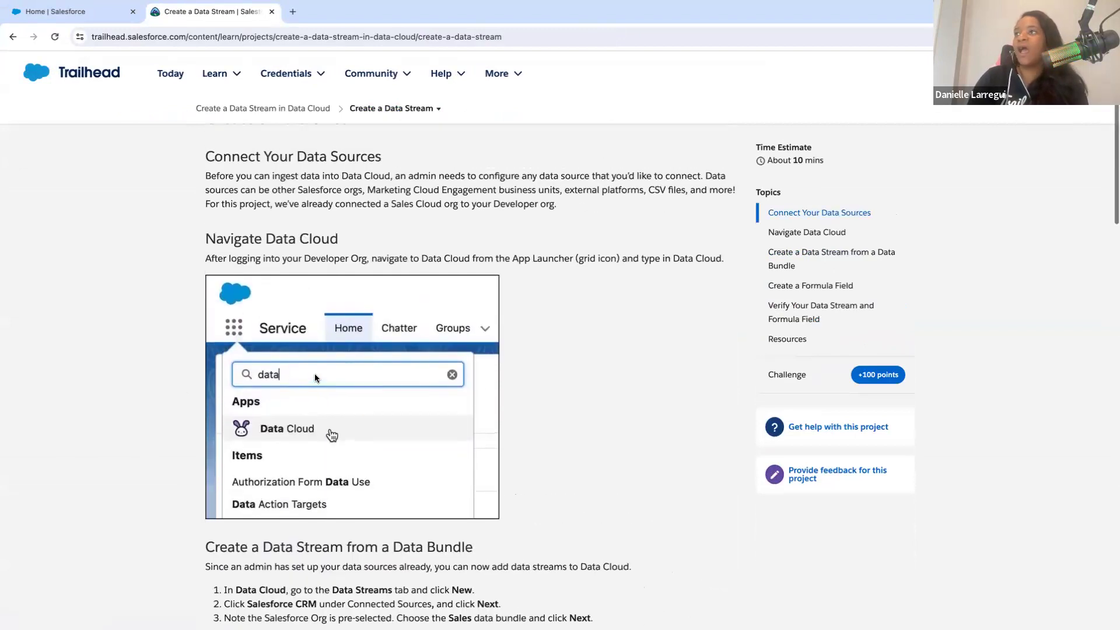
scroll(315, 378, "down", 2)
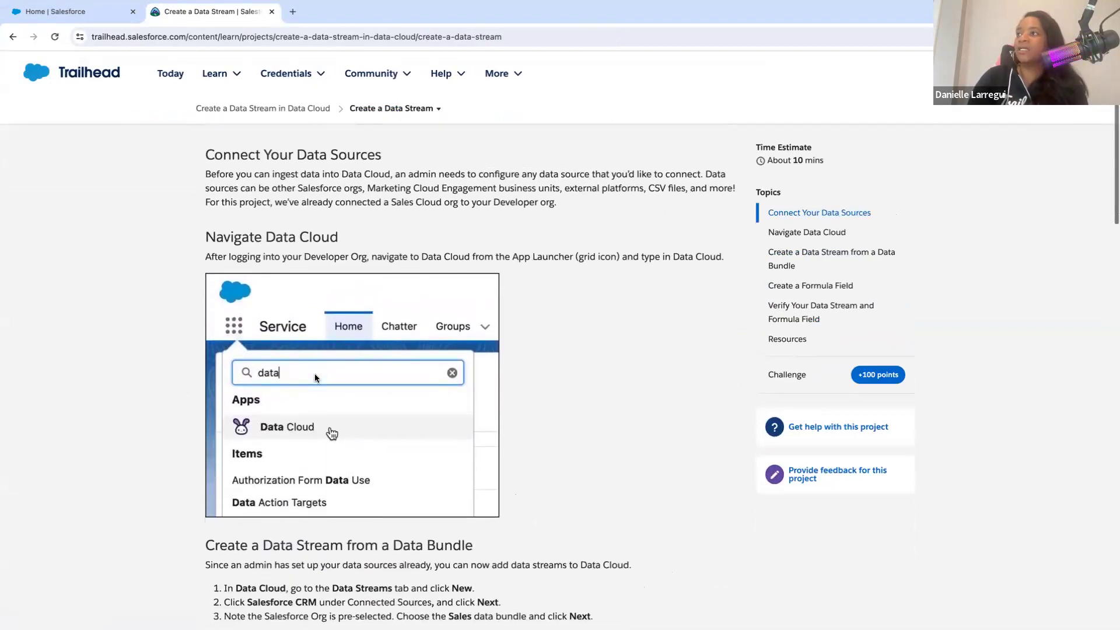
scroll(315, 378, "down", 3)
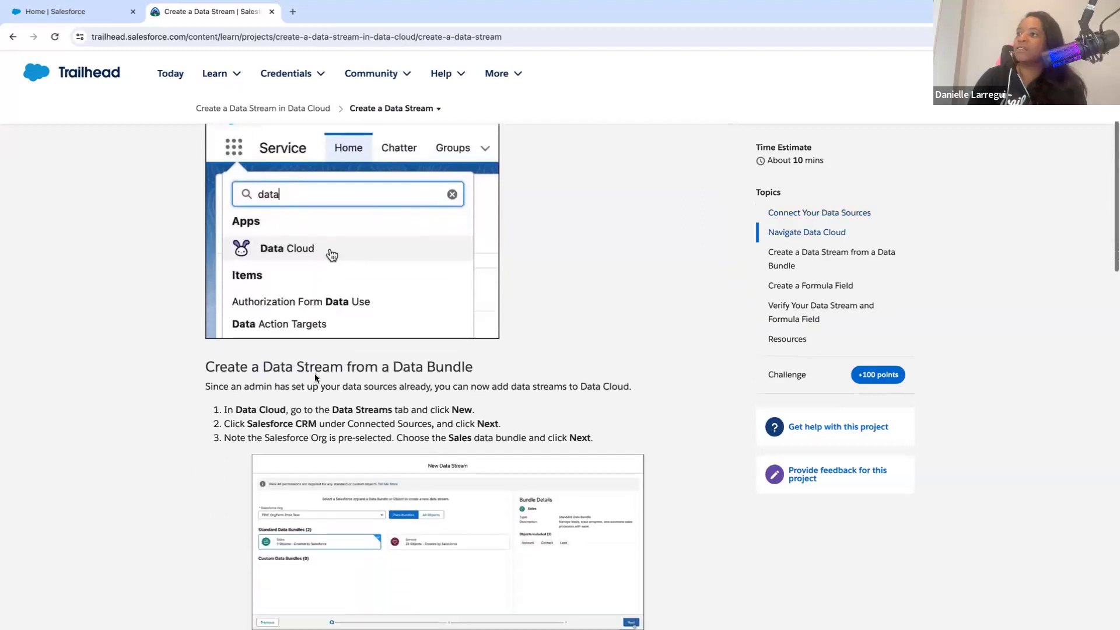
scroll(315, 374, "down", 1)
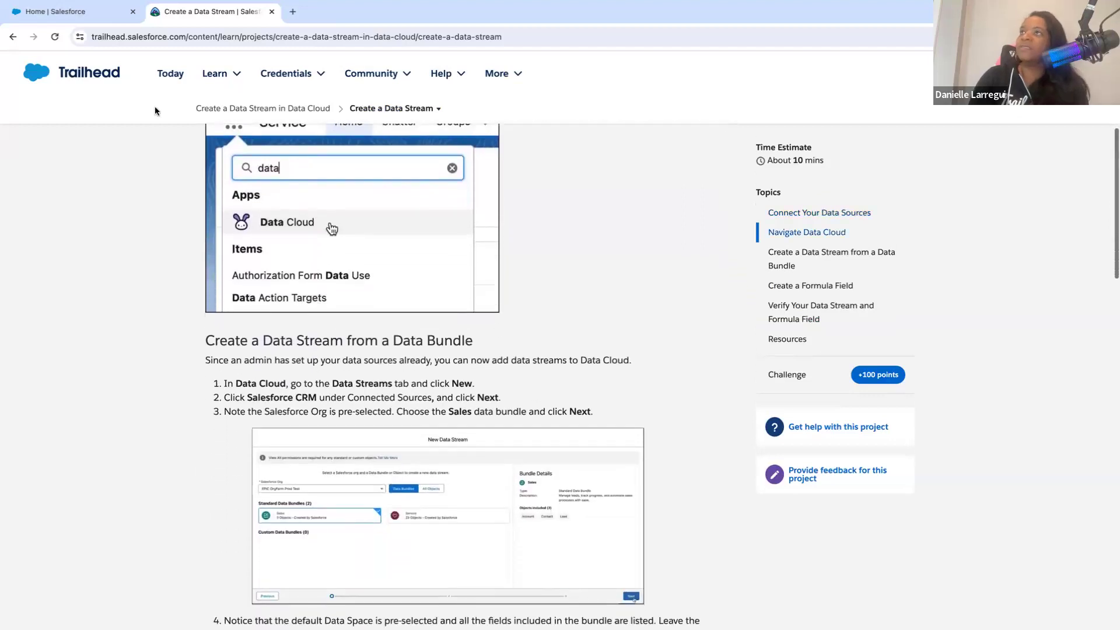
- Return to the developer org's home page and check its available setup options
left_click(67, 11)
left_click(1055, 65)
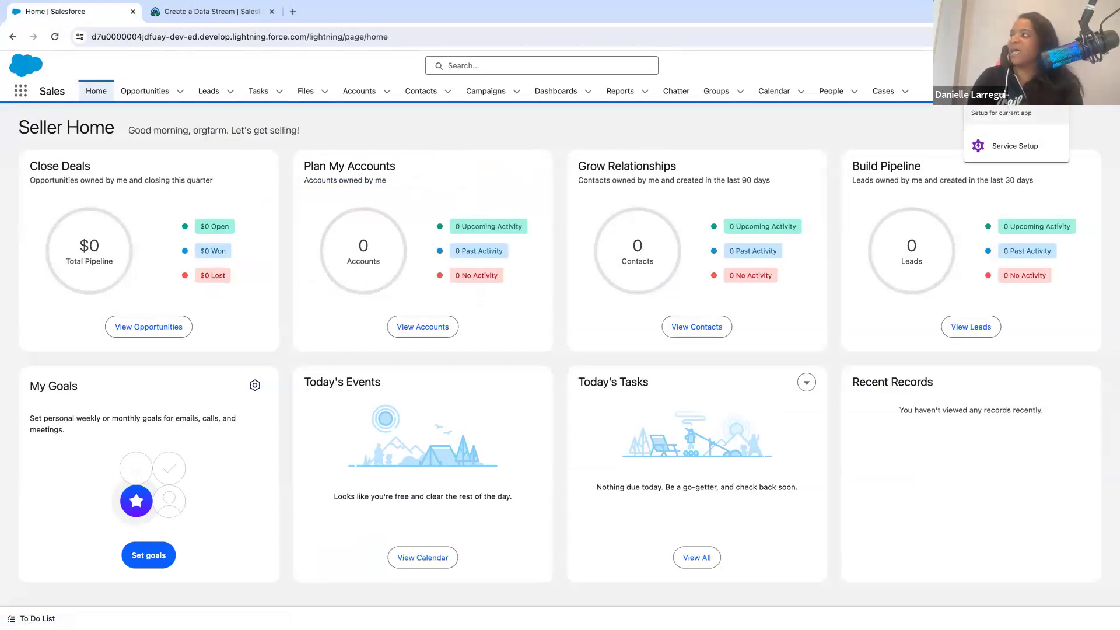
left_click(551, 140)
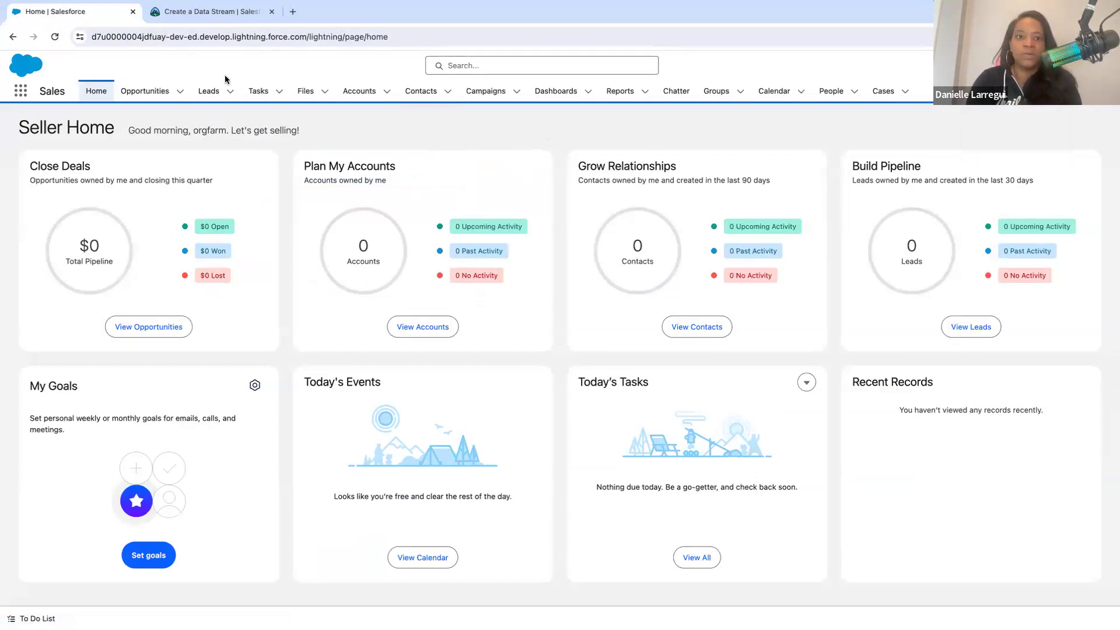
- Find and open the Data Cloud app, dismiss the notification request, and go to the Data Streams list
left_click(20, 93)
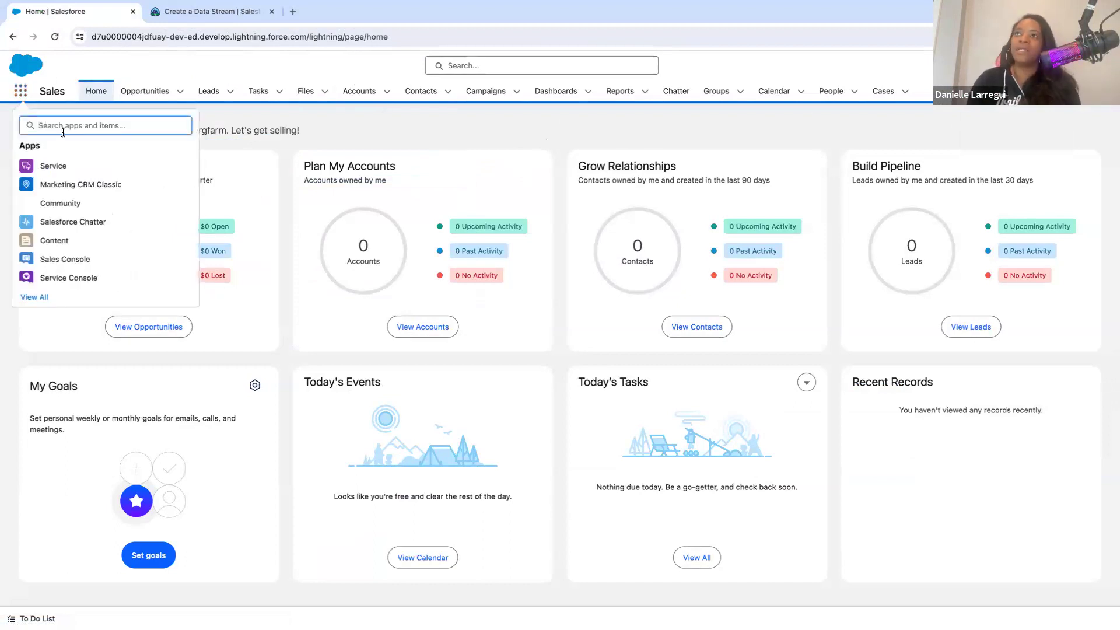
type("Data Cloud")
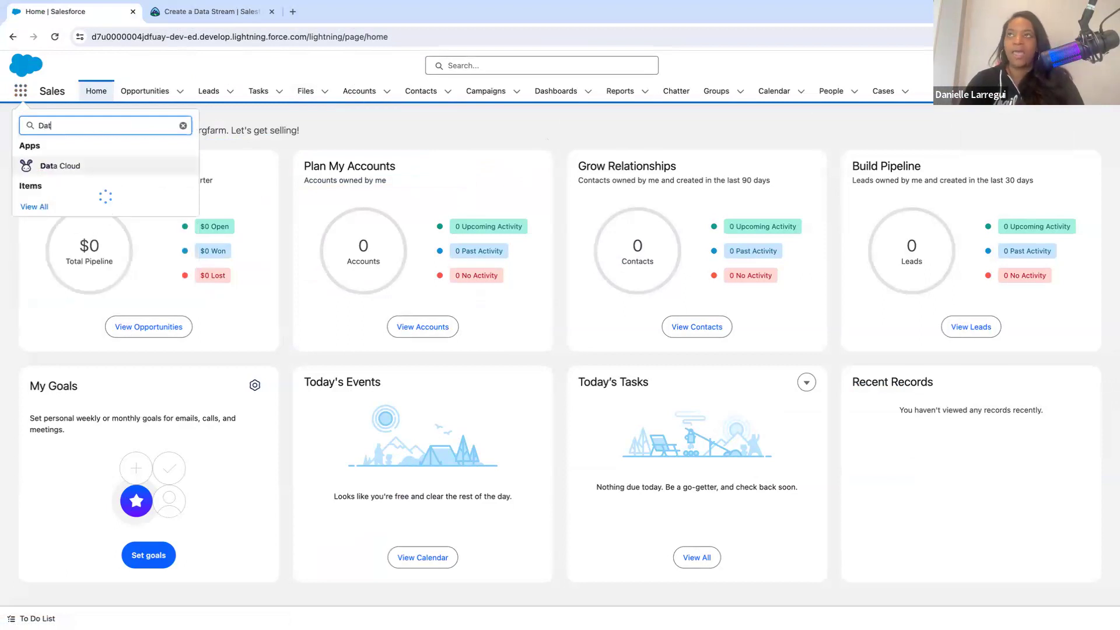
left_click(44, 168)
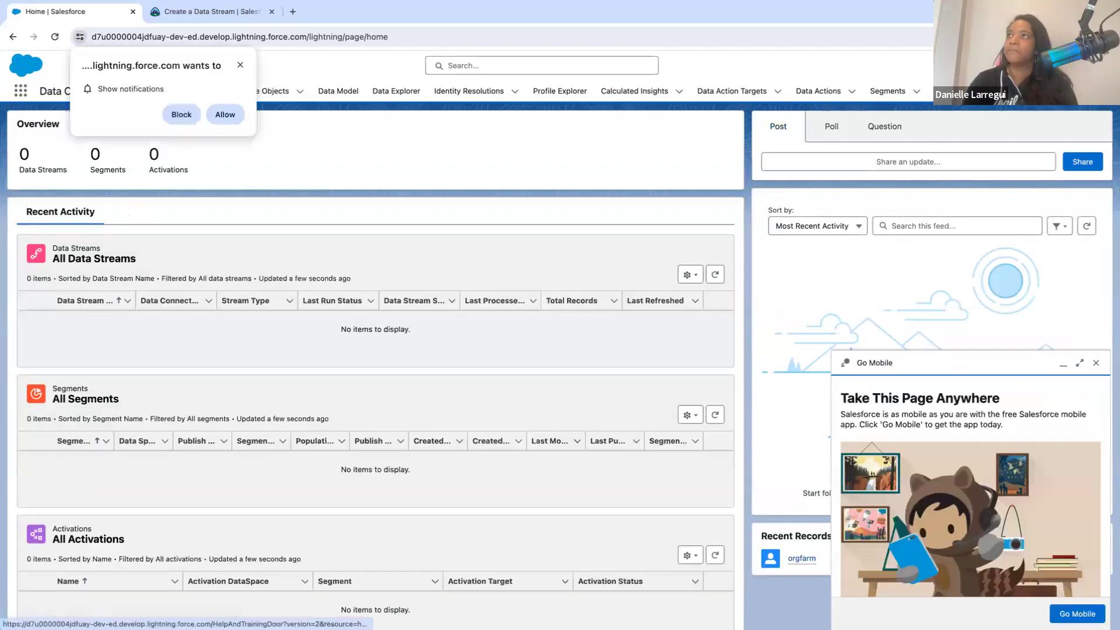
left_click(241, 65)
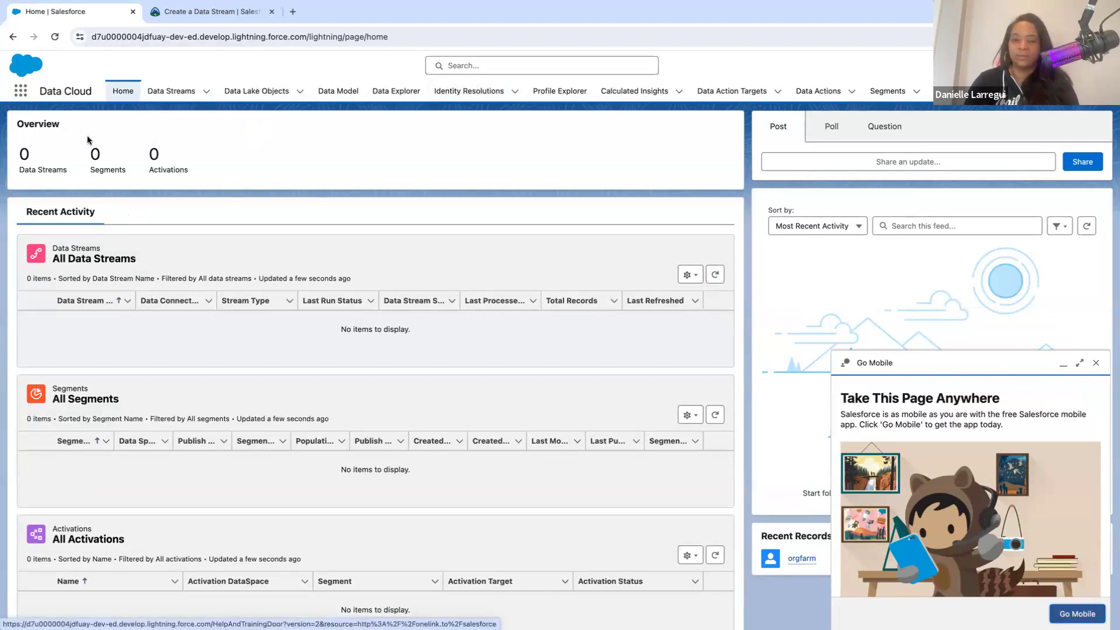
left_click(171, 92)
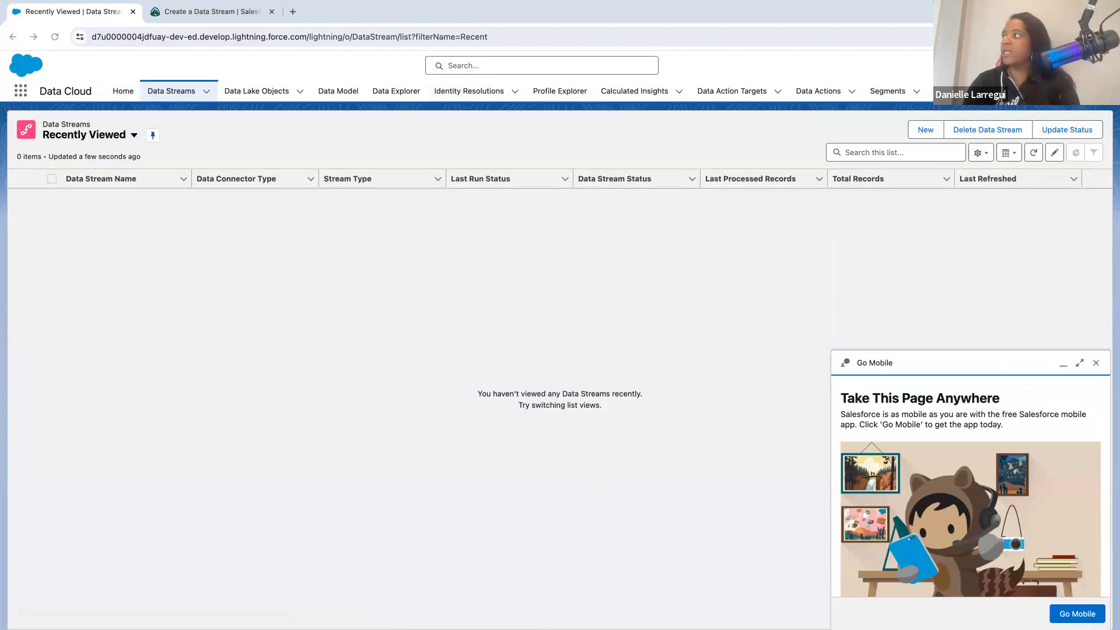
- Dismiss the Go Mobile prompt and start a new data stream with Salesforce CRM as its source
left_click(1096, 363)
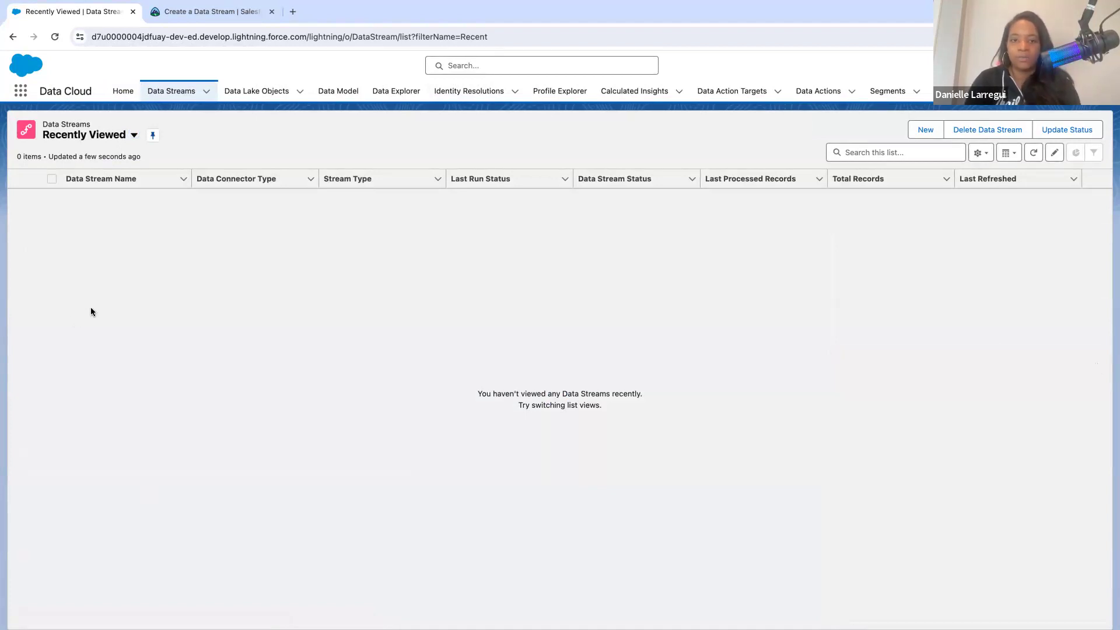
left_click(924, 130)
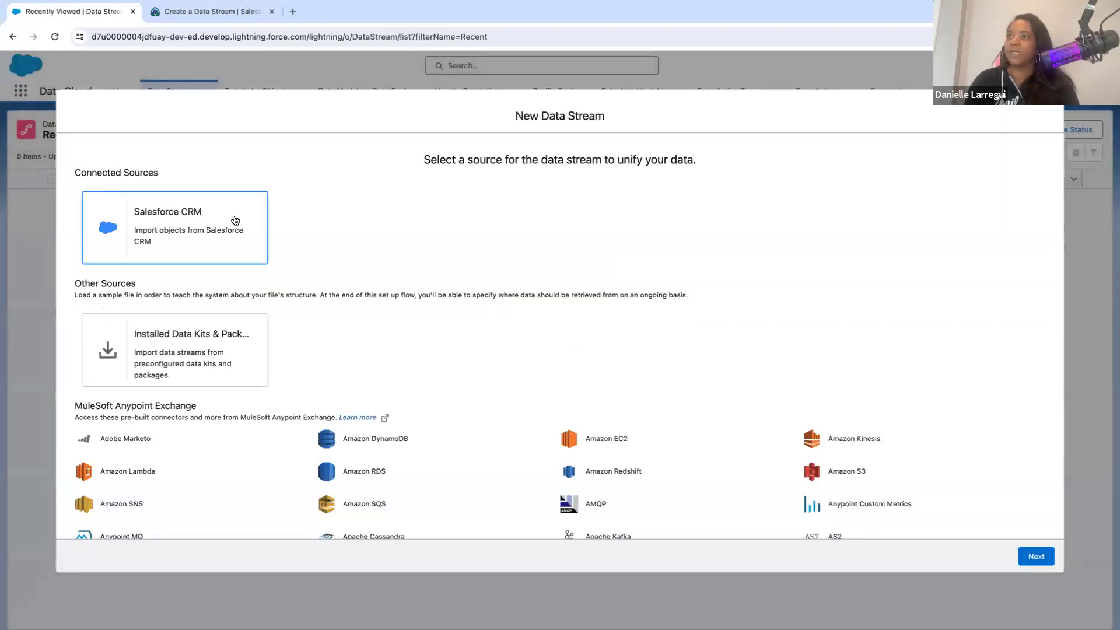
left_click(230, 226)
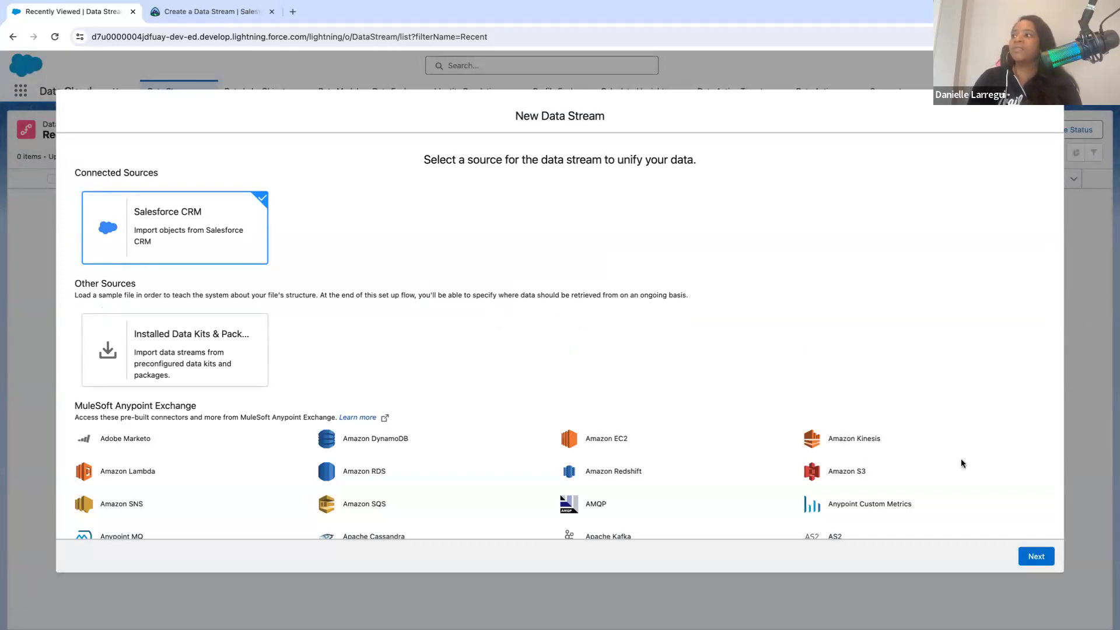
left_click(1032, 557)
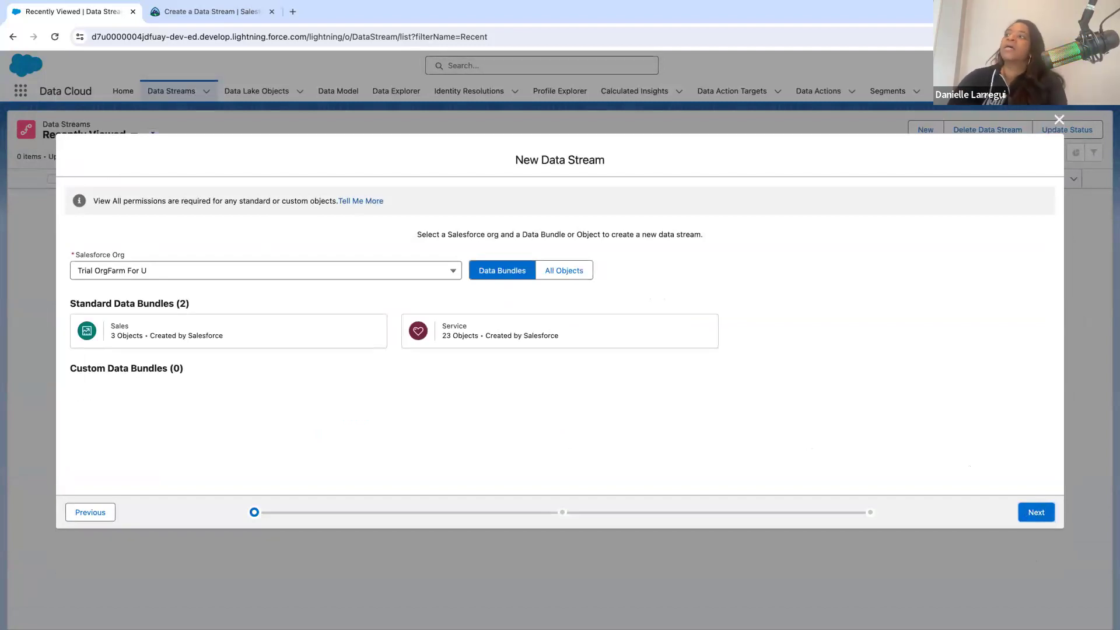
- Check the Salesforce orgs available for the new data stream and browse the list of all Salesforce objects
left_click(217, 272)
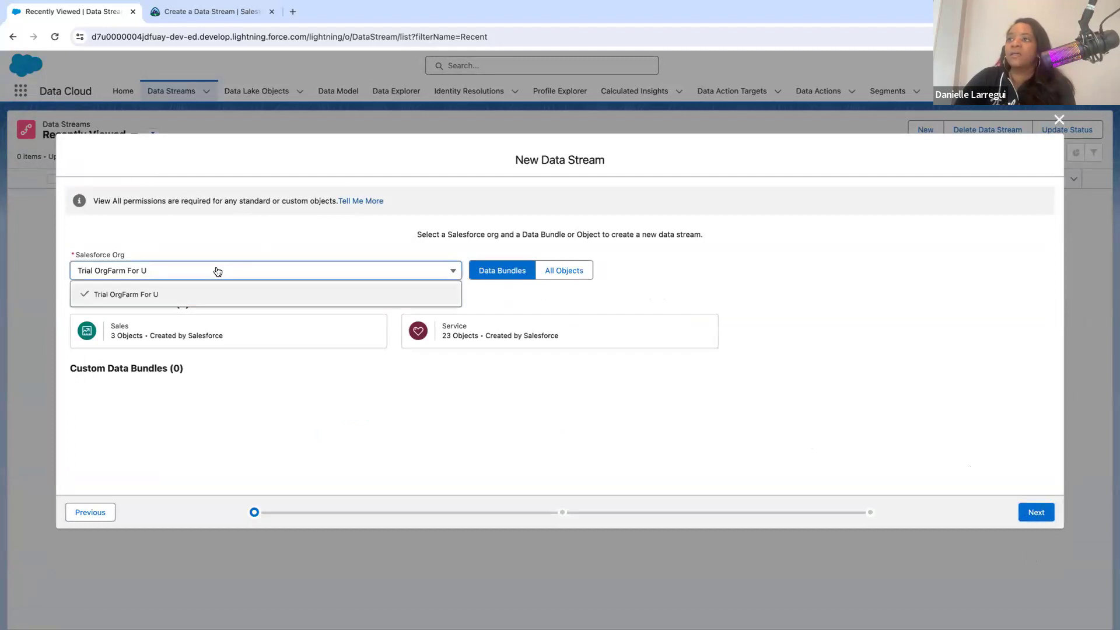
left_click(216, 270)
left_click(226, 232)
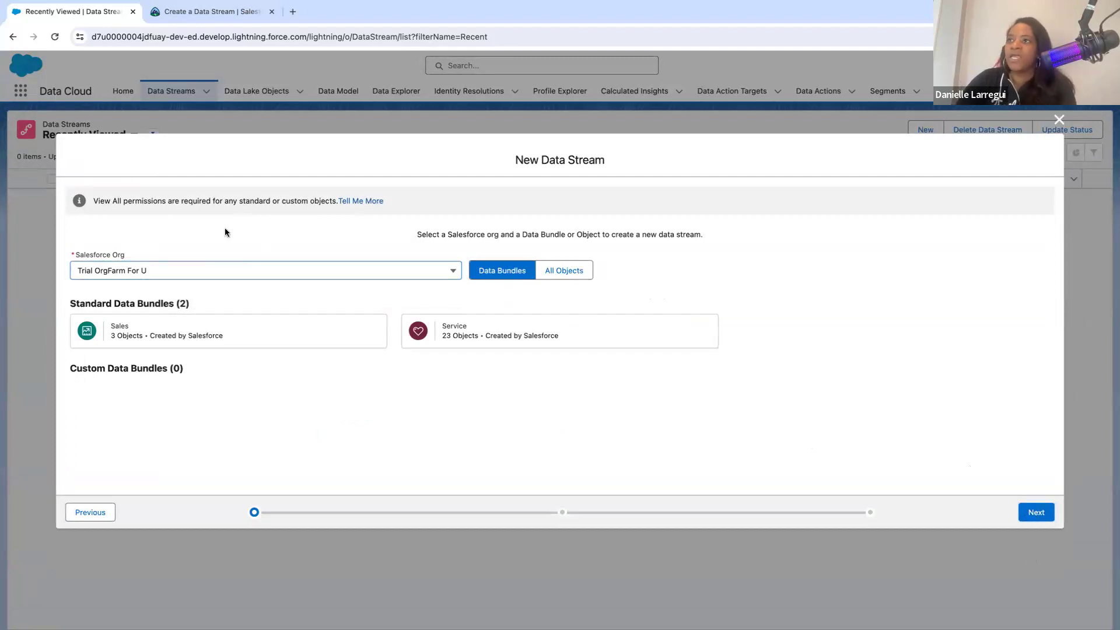
left_click(563, 269)
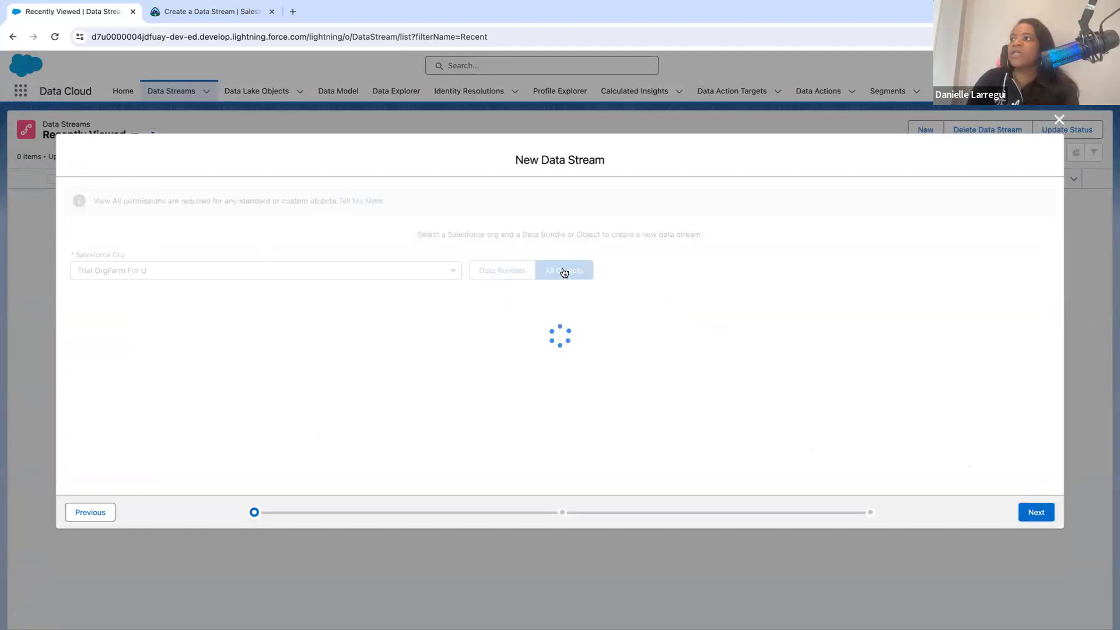
scroll(407, 413, "down", 4)
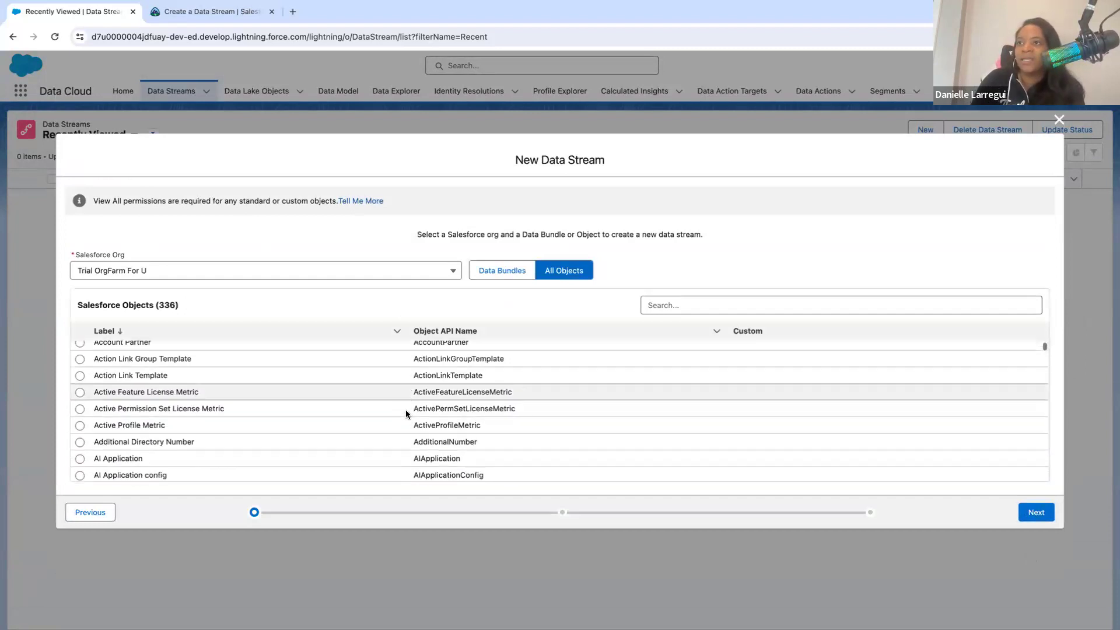
scroll(406, 413, "down", 12)
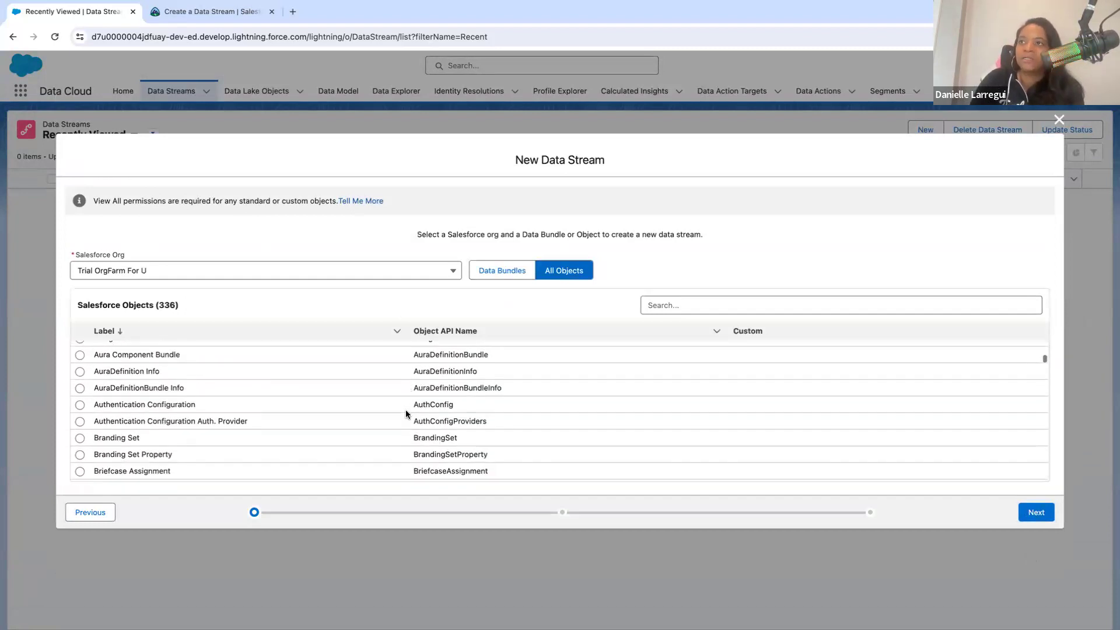
scroll(407, 413, "down", 12)
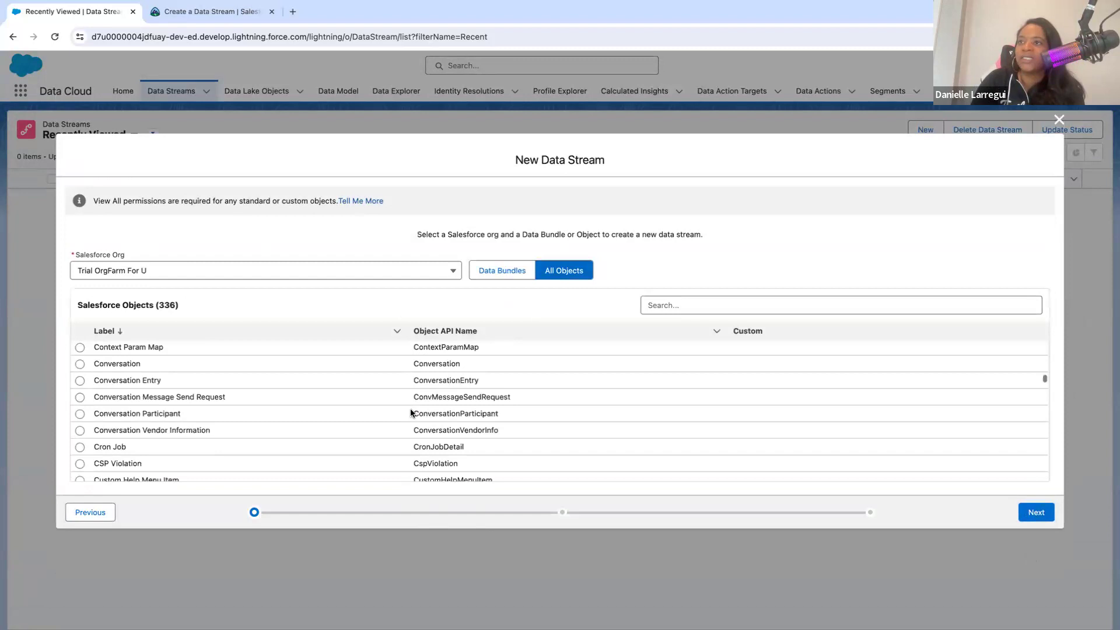
scroll(411, 412, "down", 8)
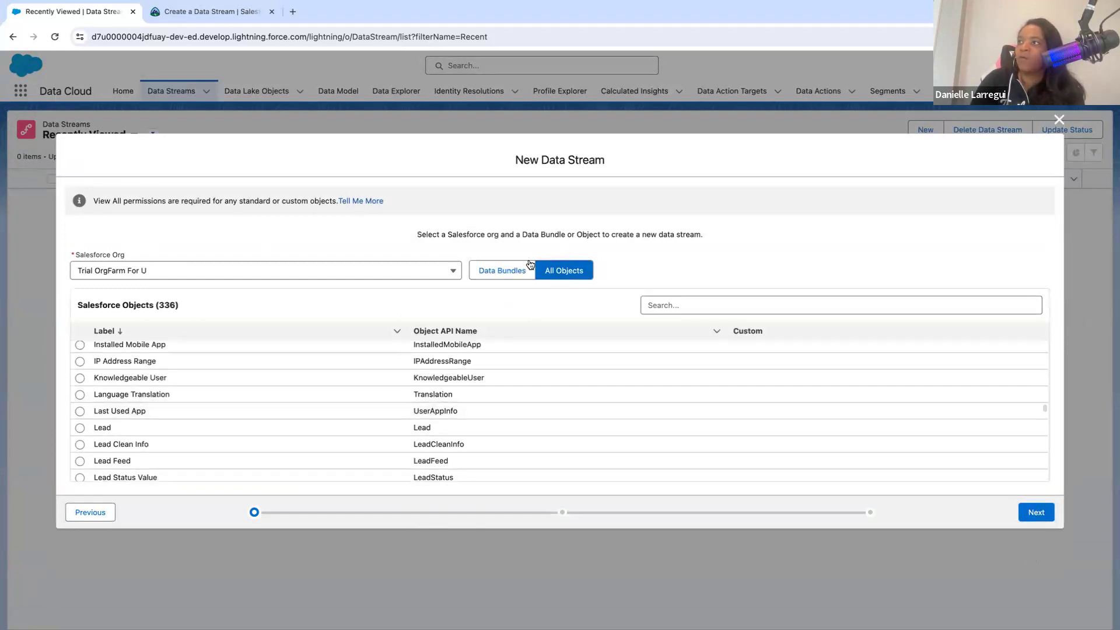
- Return to the data bundles, select the standard Sales bundle, and continue to its field review
left_click(516, 276)
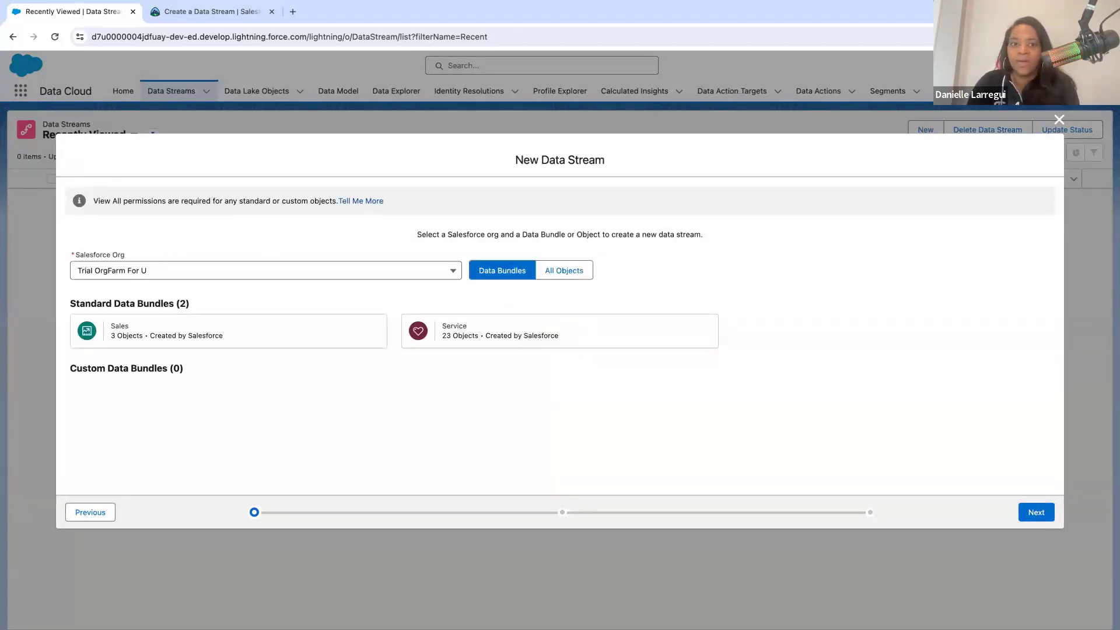
left_click(144, 347)
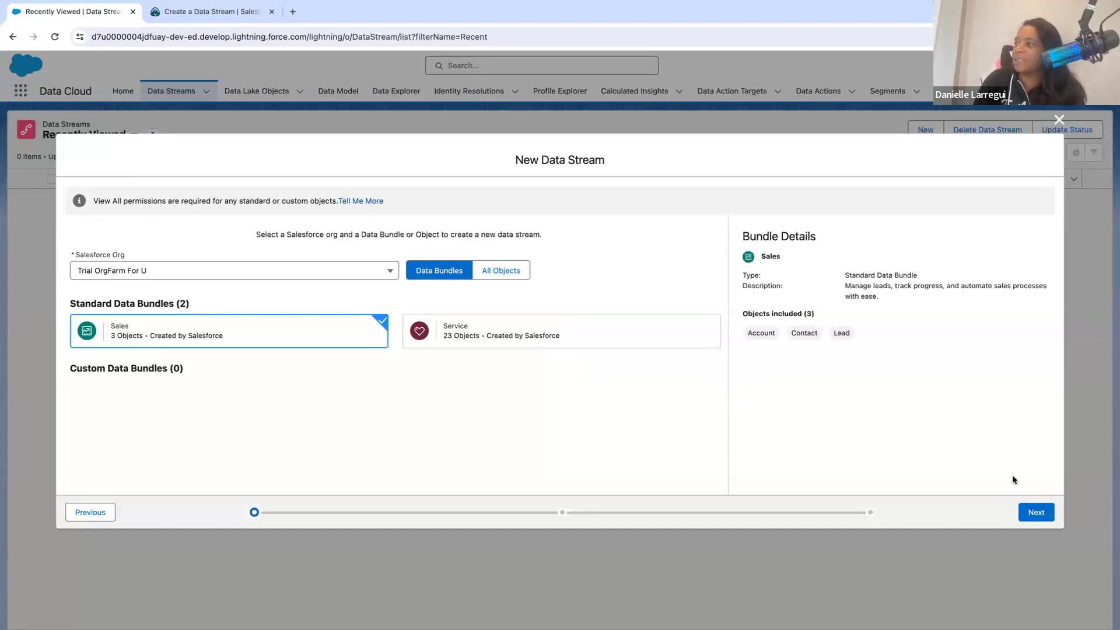
left_click(1026, 514)
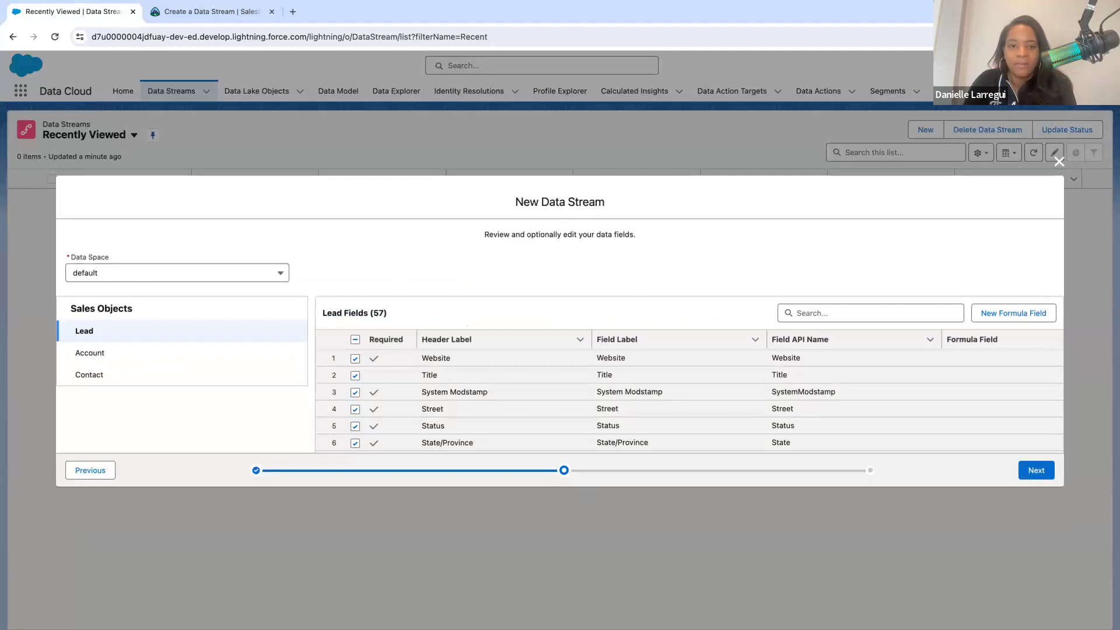
- Review the Lead fields and inspect the edit option for the Website field label without changing it
scroll(483, 380, "down", 5)
scroll(485, 392, "up", 5)
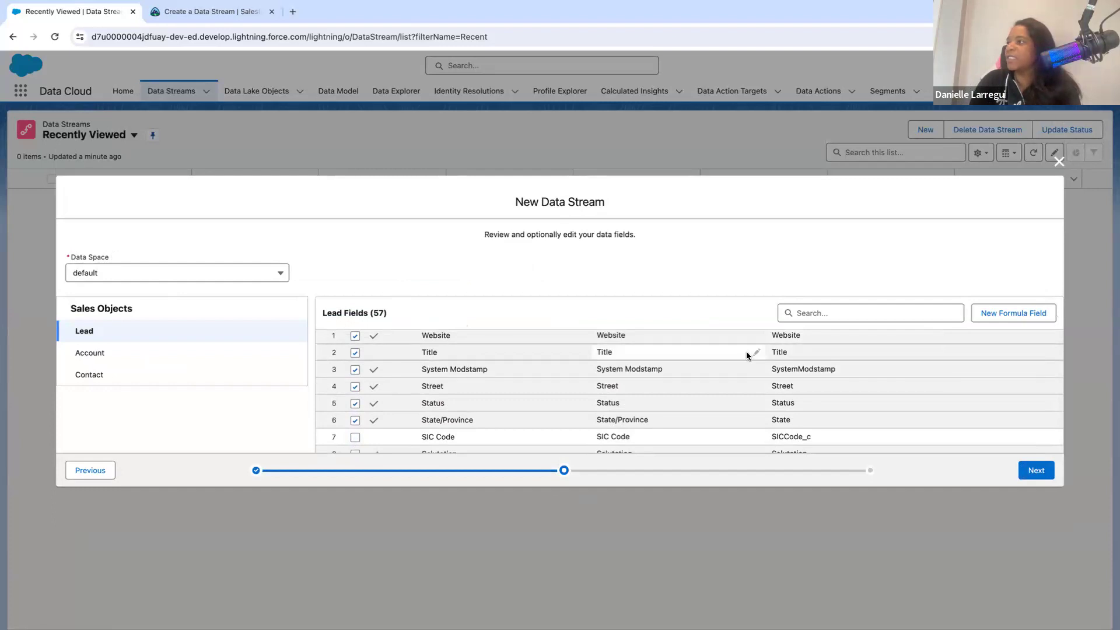
scroll(746, 353, "up", 1)
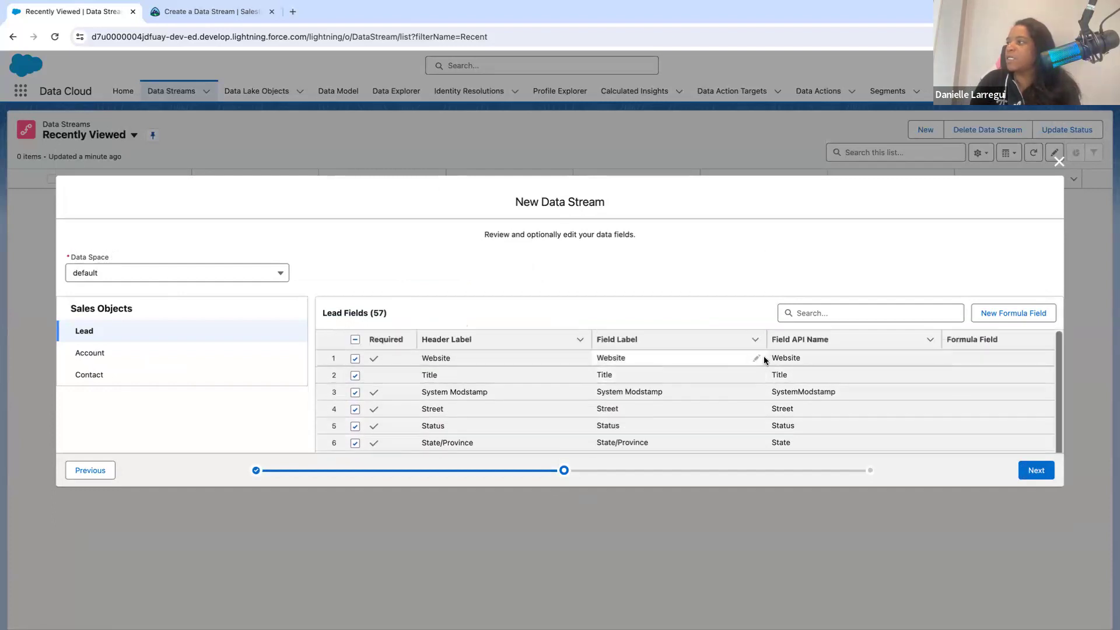
left_click(756, 357)
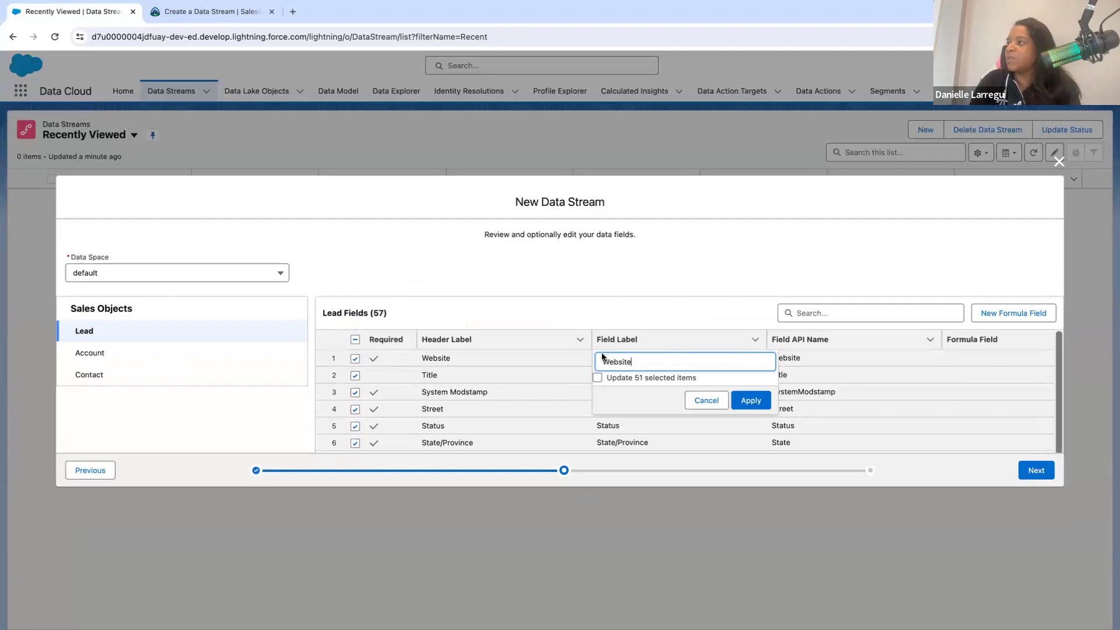
left_click(563, 379)
scroll(929, 392, "down", 2)
scroll(930, 393, "up", 2)
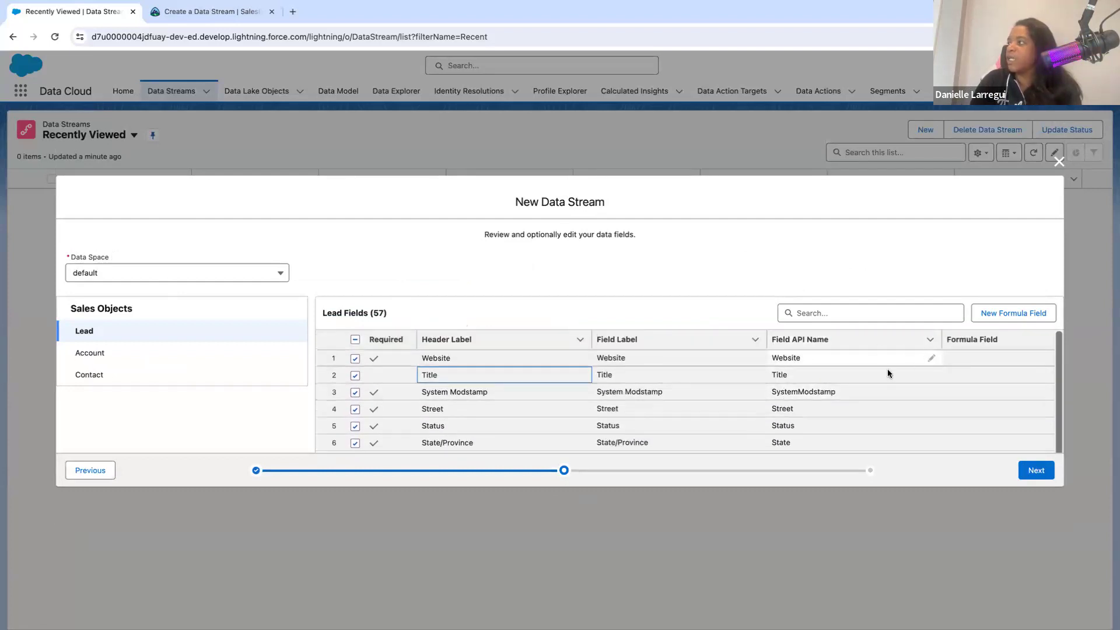
- Examine the data types of the Lead fields, including Website and Title
scroll(887, 371, "right", 4)
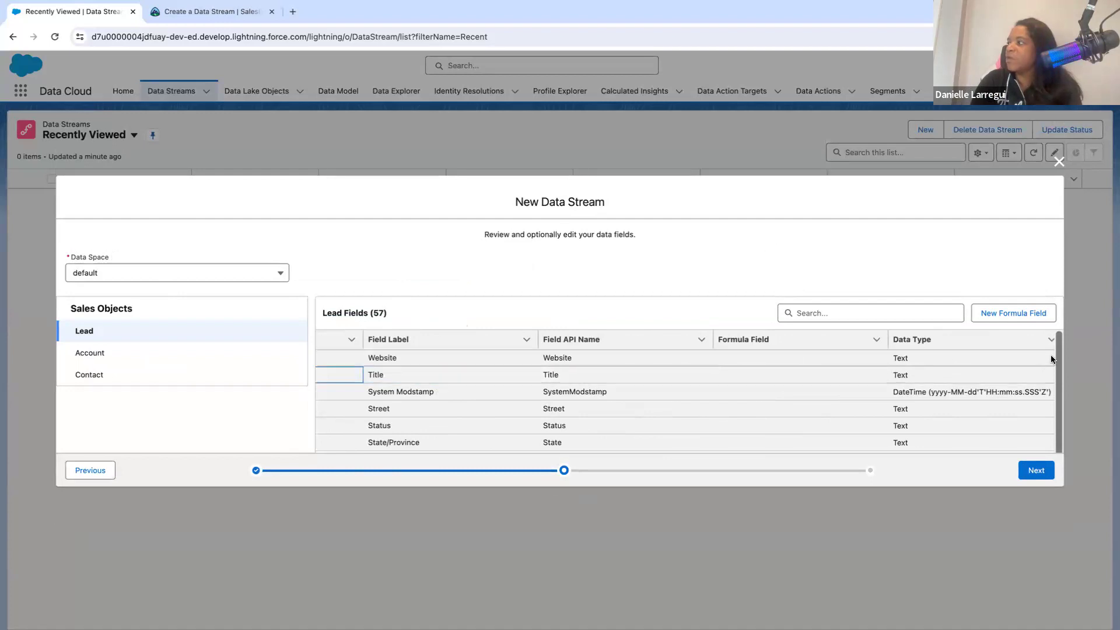
left_click(978, 357)
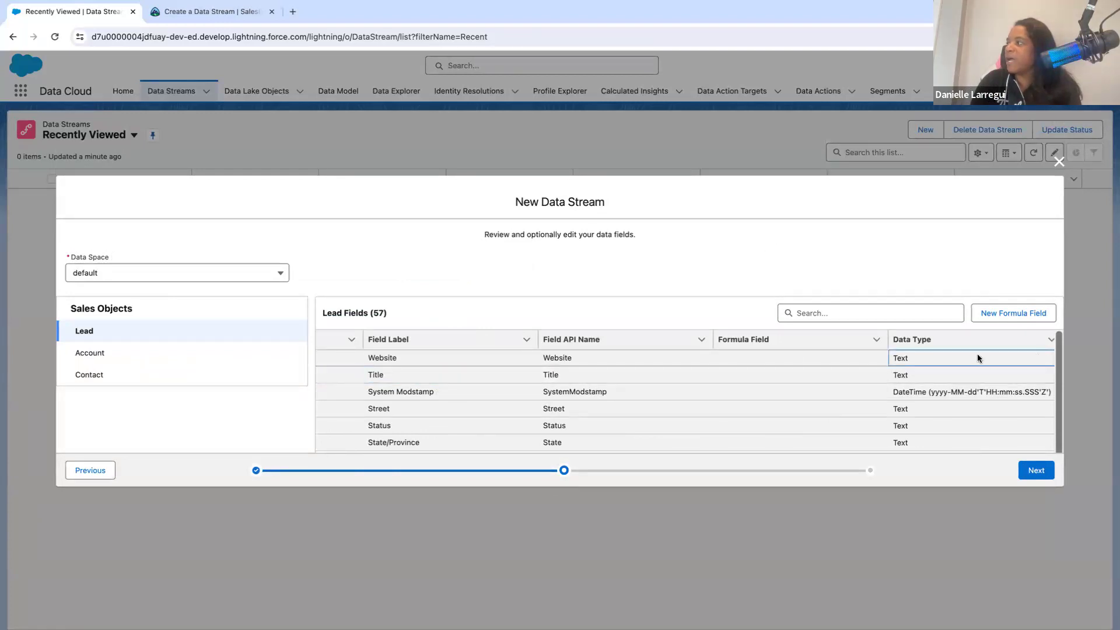
left_click(939, 374)
scroll(846, 387, "left", 3)
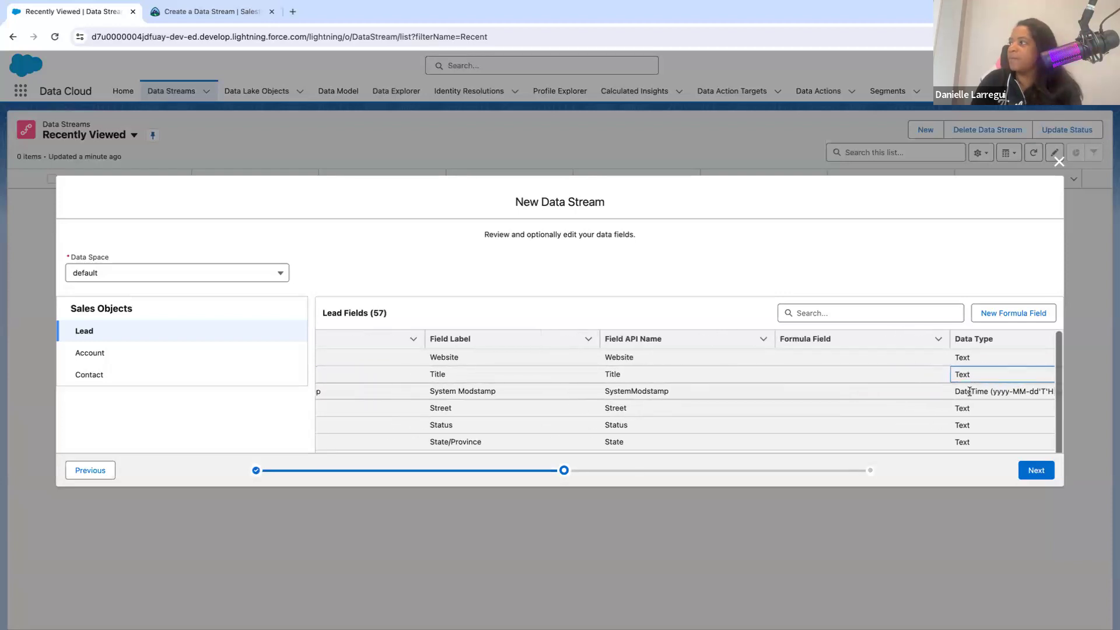
scroll(950, 381, "left", 5)
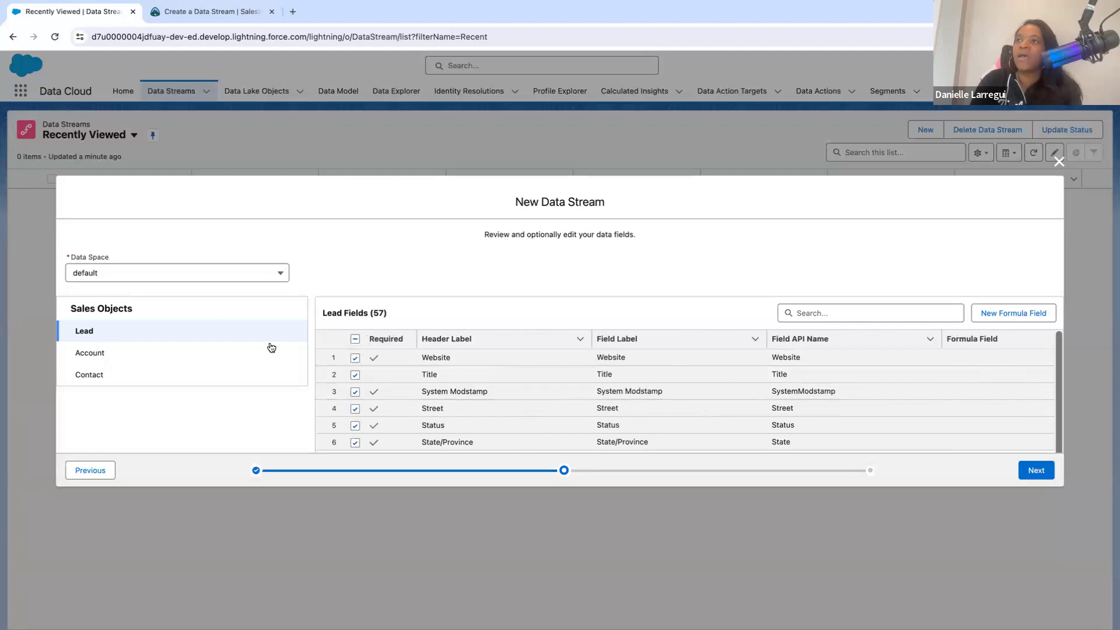
- Review the Account and Contact objects' fields in the Sales bundle, then return to the Lead fields
left_click(225, 354)
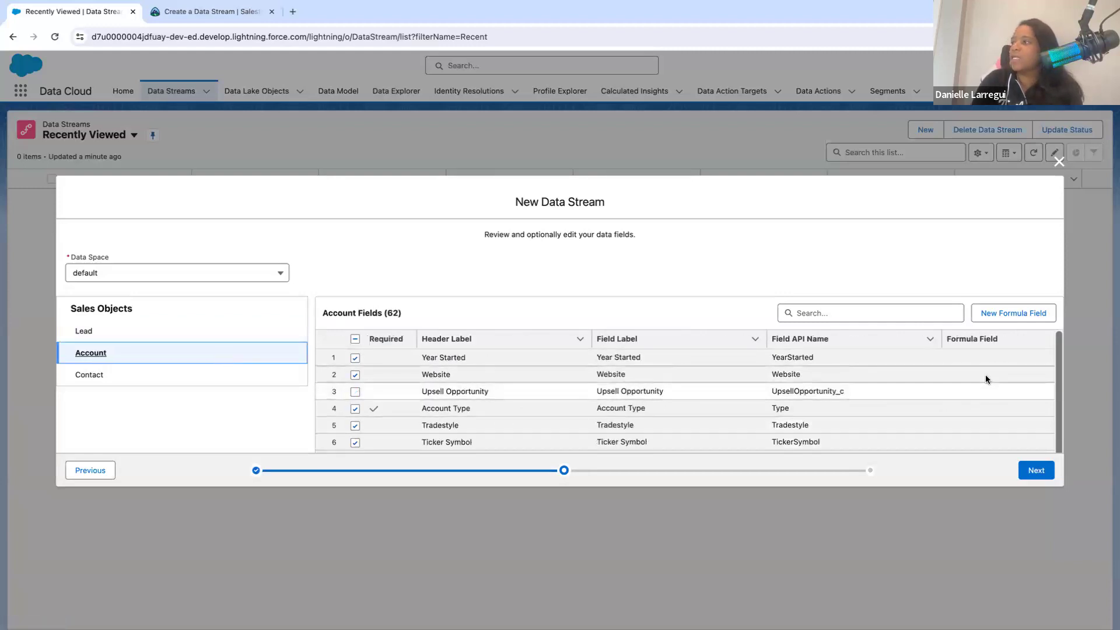
scroll(985, 374, "right", 10)
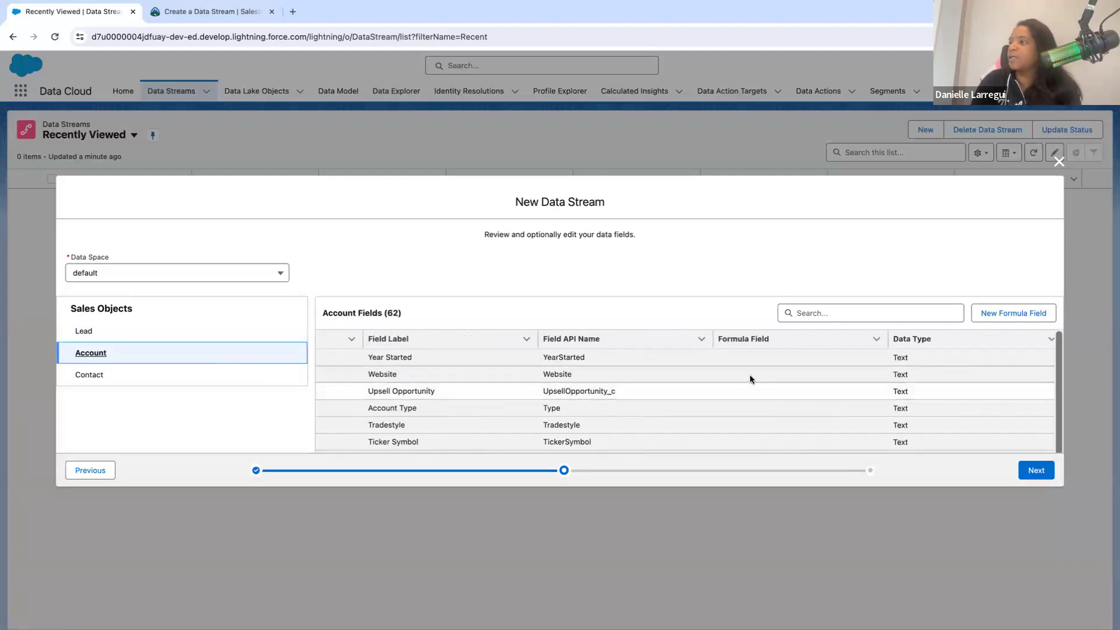
scroll(817, 407, "left", 10)
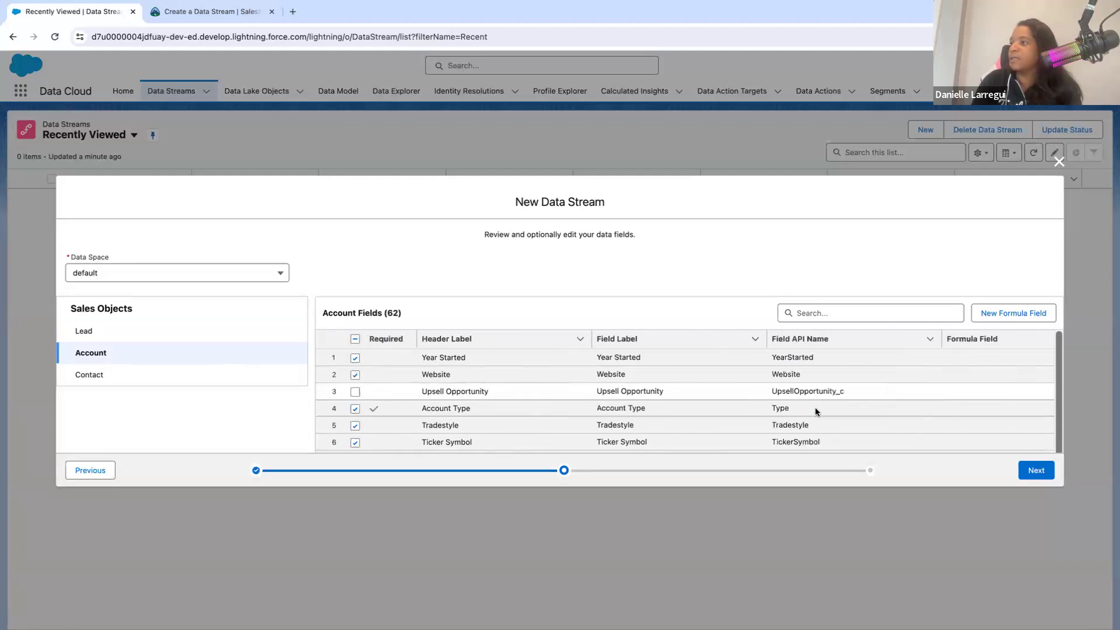
left_click(138, 375)
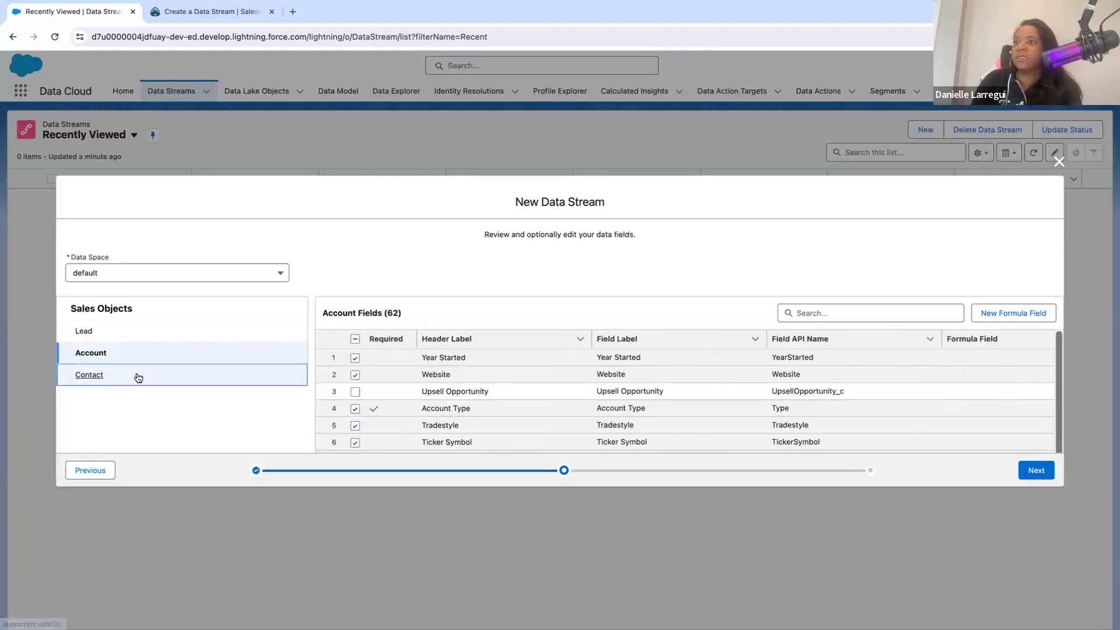
left_click(147, 338)
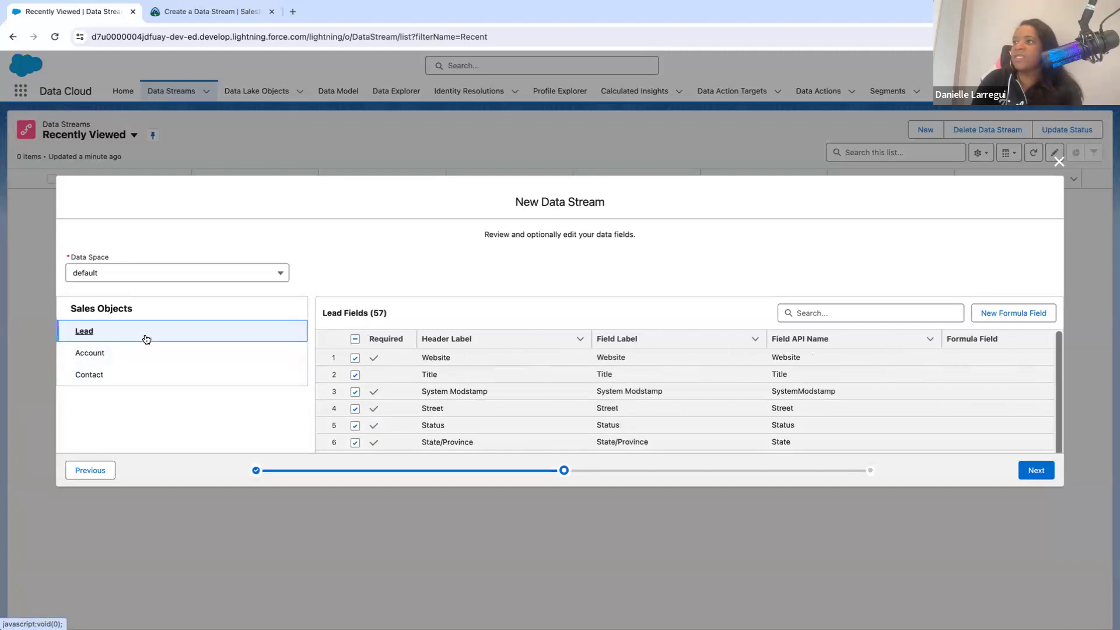
- Accept the default field selections and deploy the Sales bundle's Lead, Account and Contact data streams
left_click(1036, 471)
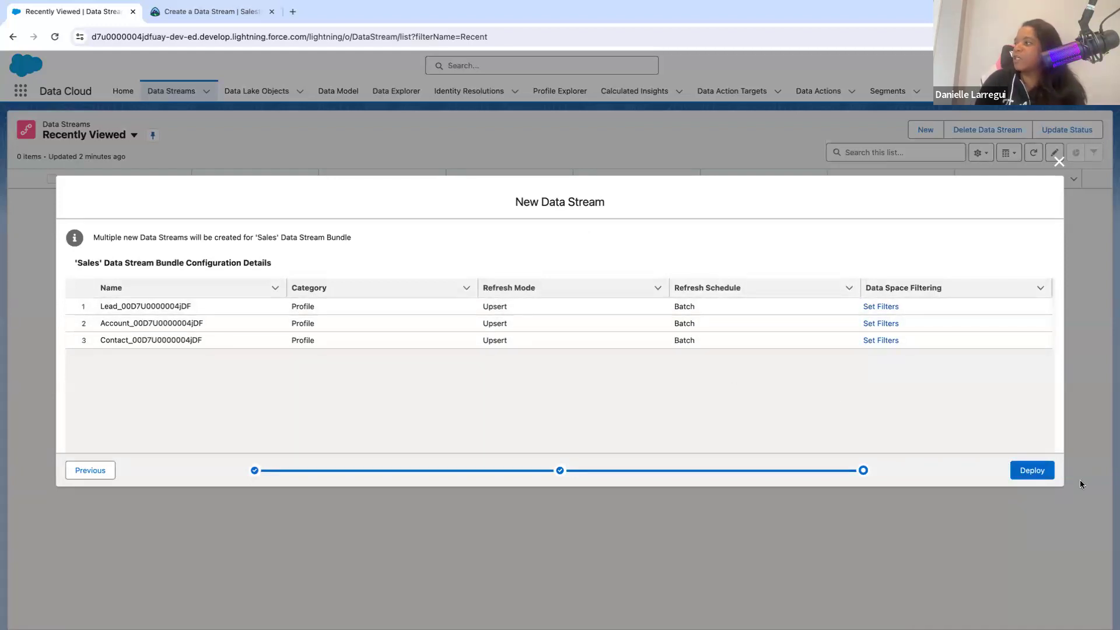
left_click(1035, 469)
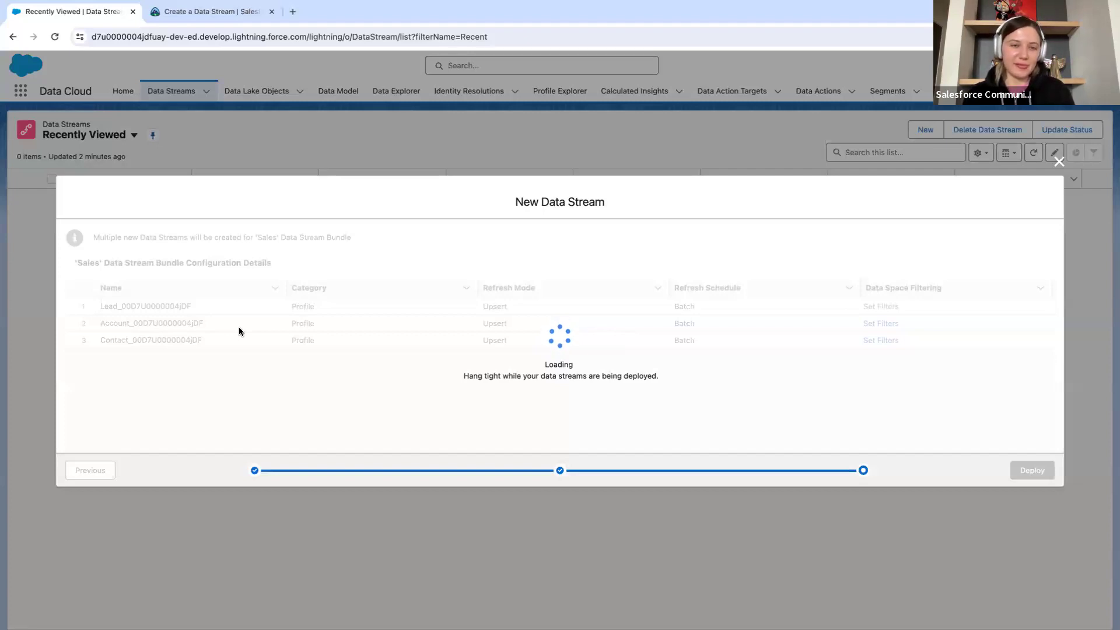
left_click(184, 18)
left_click(82, 18)
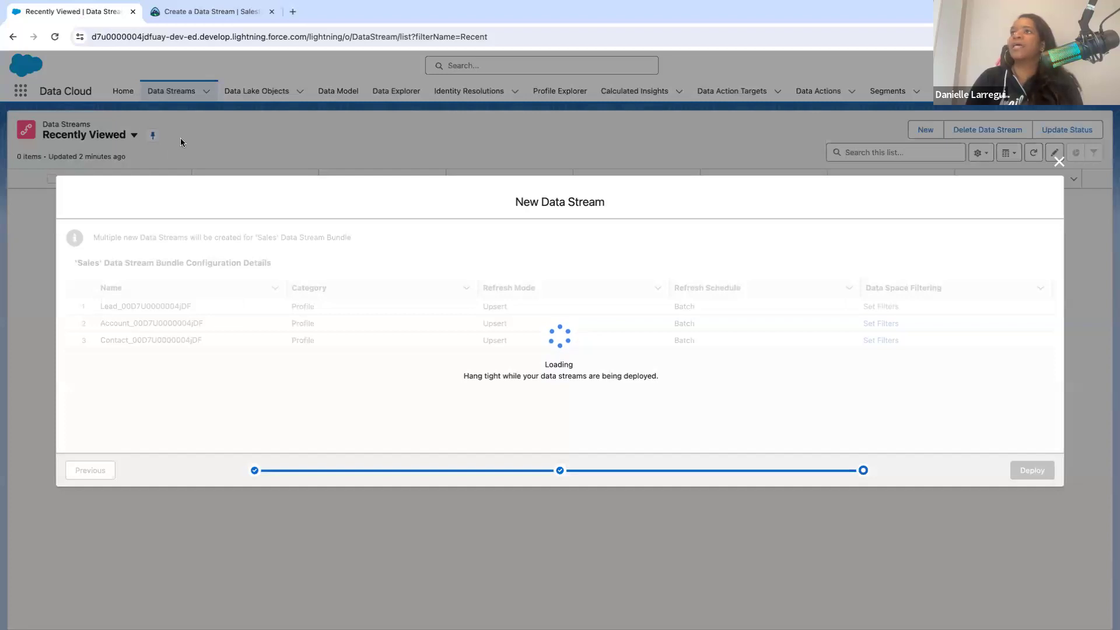
left_click(185, 36)
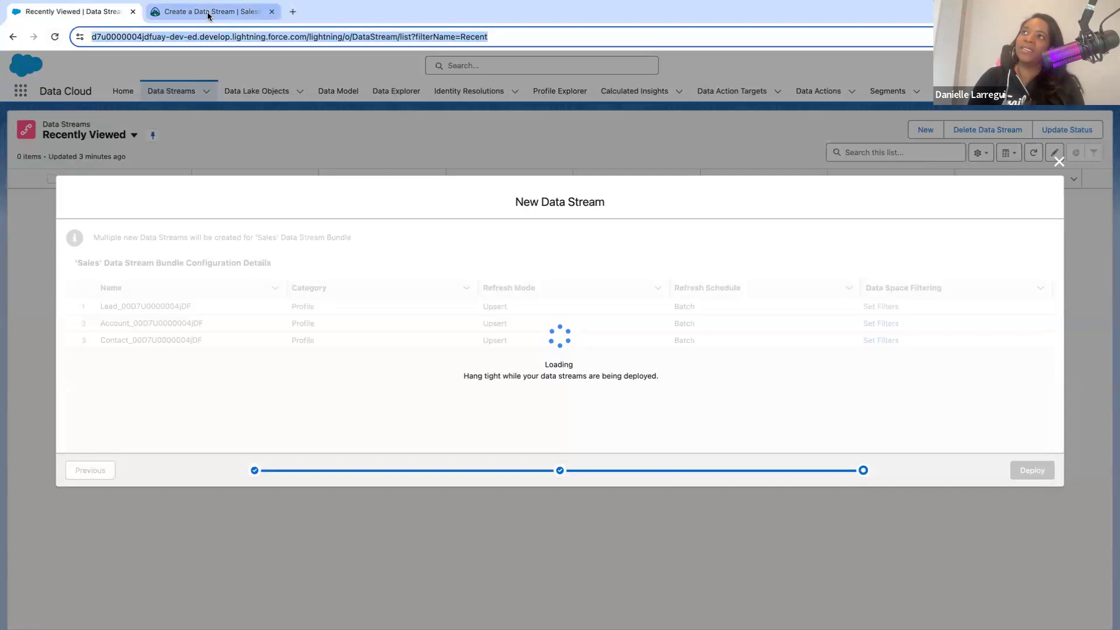
left_click(208, 12)
left_click(103, 12)
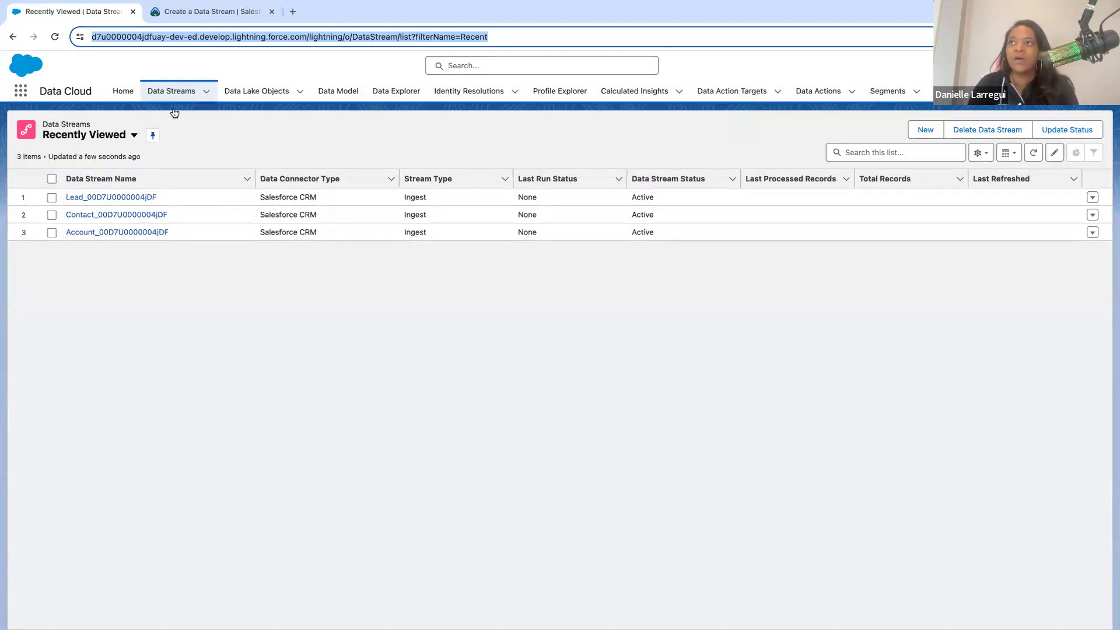
- Open the deployed Lead data stream and examine its data properties and field list
left_click(131, 199)
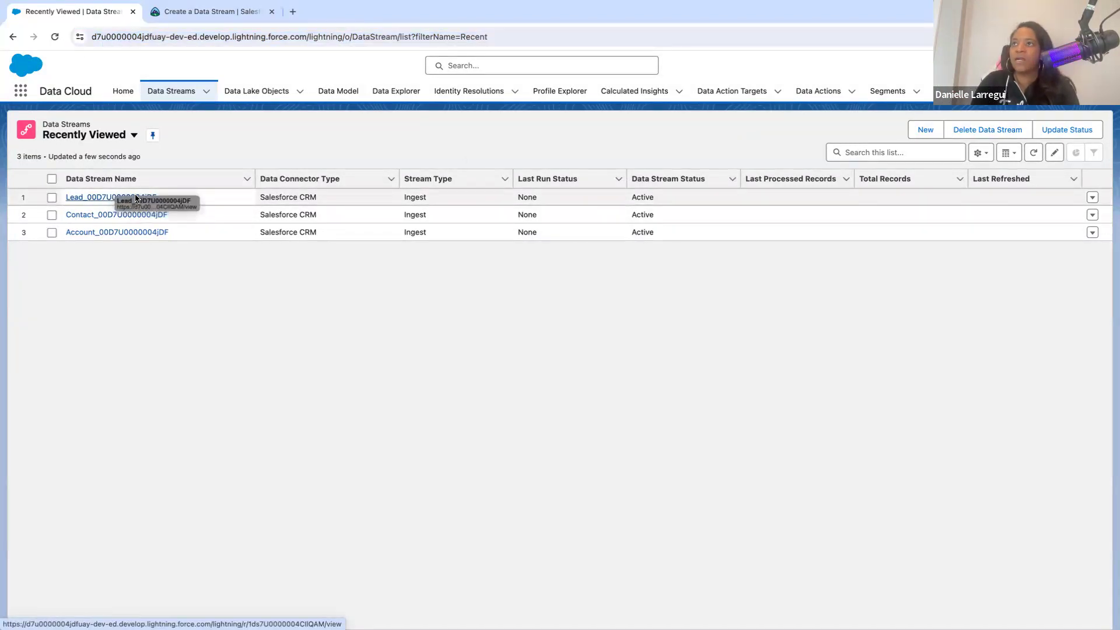
left_click(121, 197)
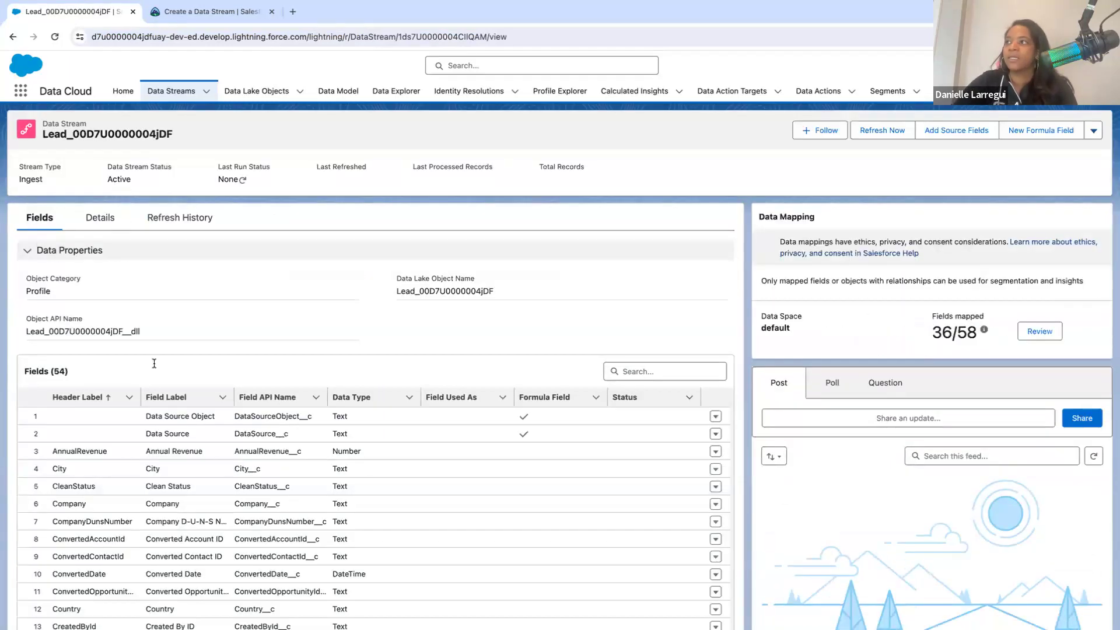
scroll(265, 353, "down", 1)
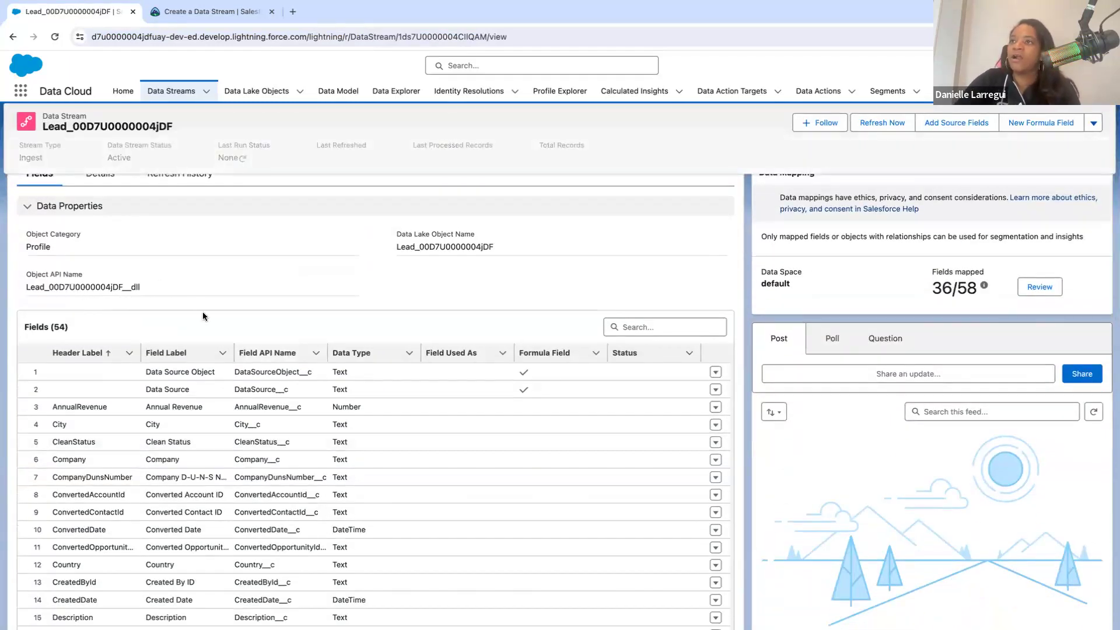
- Examine the Lead stream's field list and check which data model objects its mapped fields are mapped to
scroll(145, 481, "down", 4)
scroll(145, 481, "down", 8)
scroll(143, 483, "up", 12)
scroll(143, 488, "up", 2)
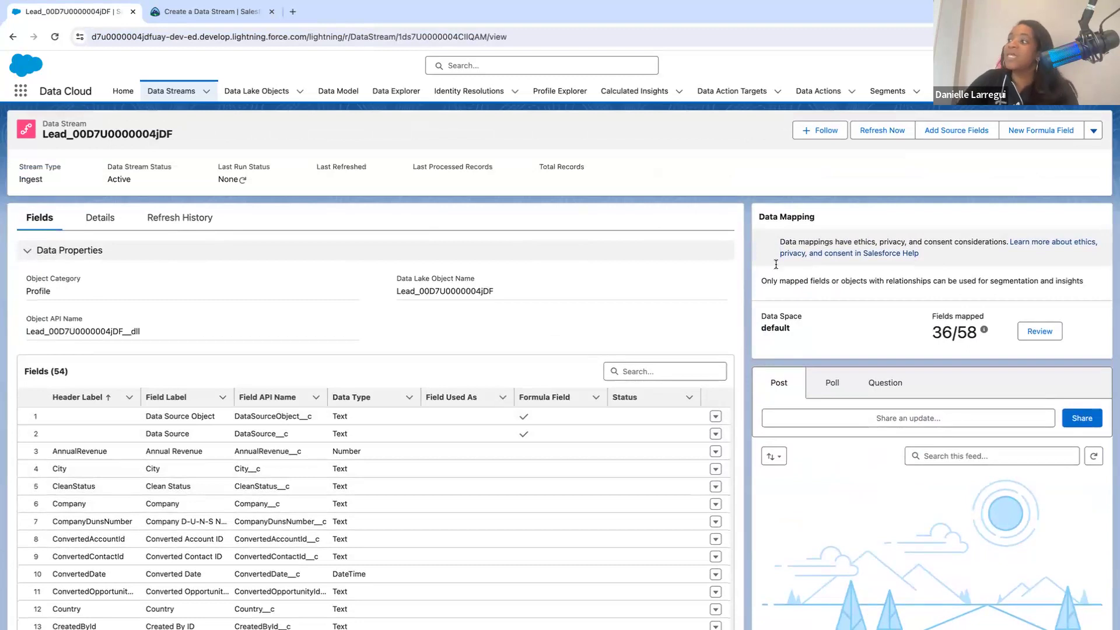
left_click_drag(932, 319, 981, 333)
left_click(974, 341)
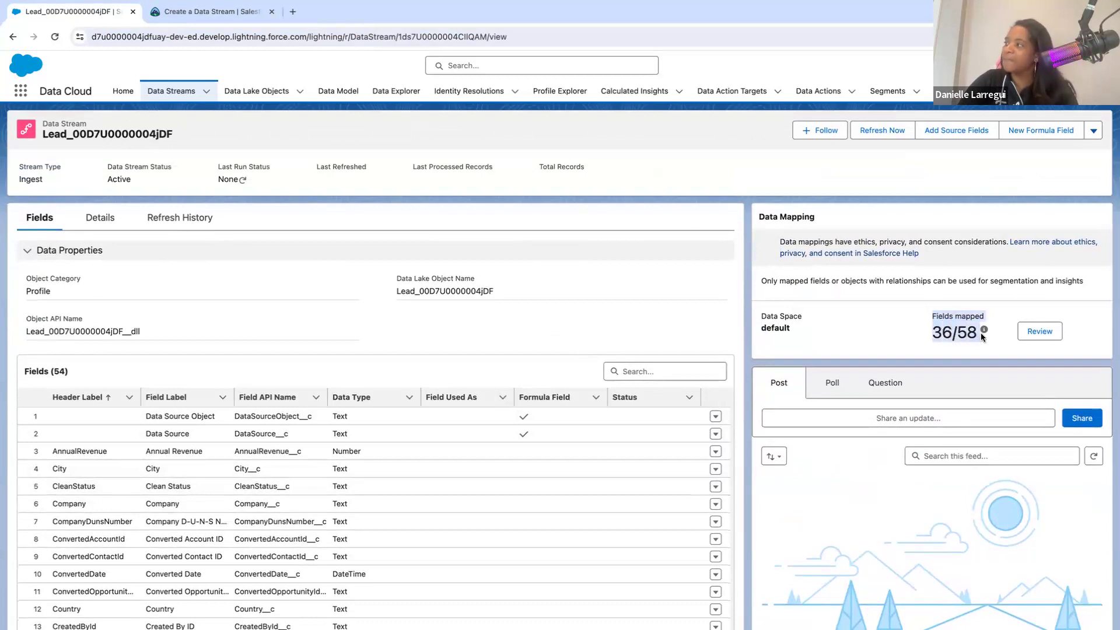
mouse_move(981, 334)
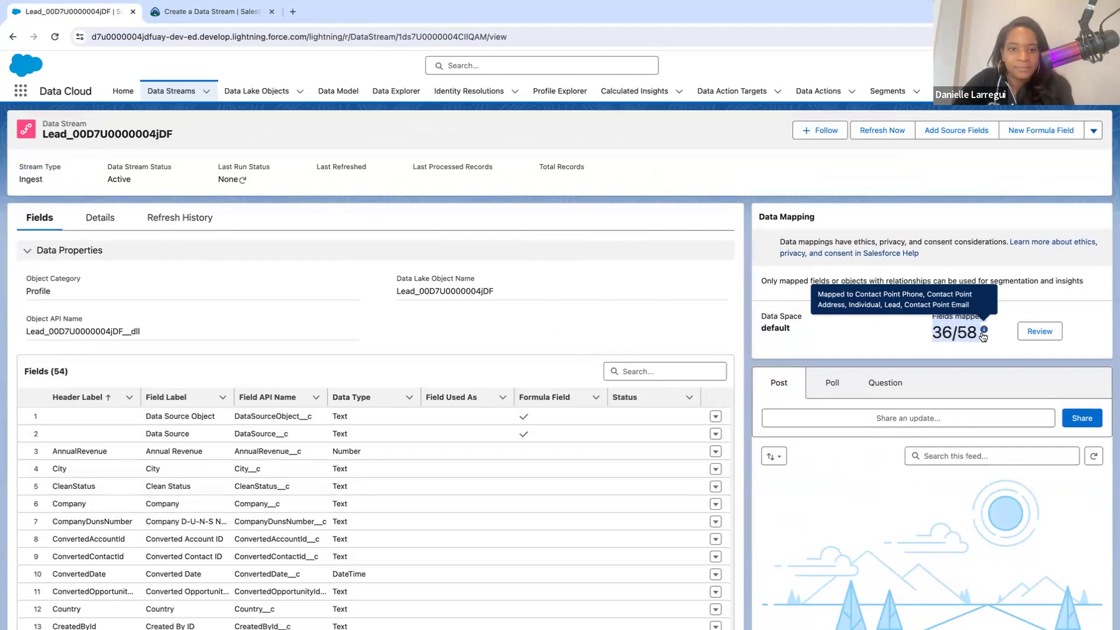
- Start a new formula field on the Lead data stream with the label Is US Based
left_click(1051, 131)
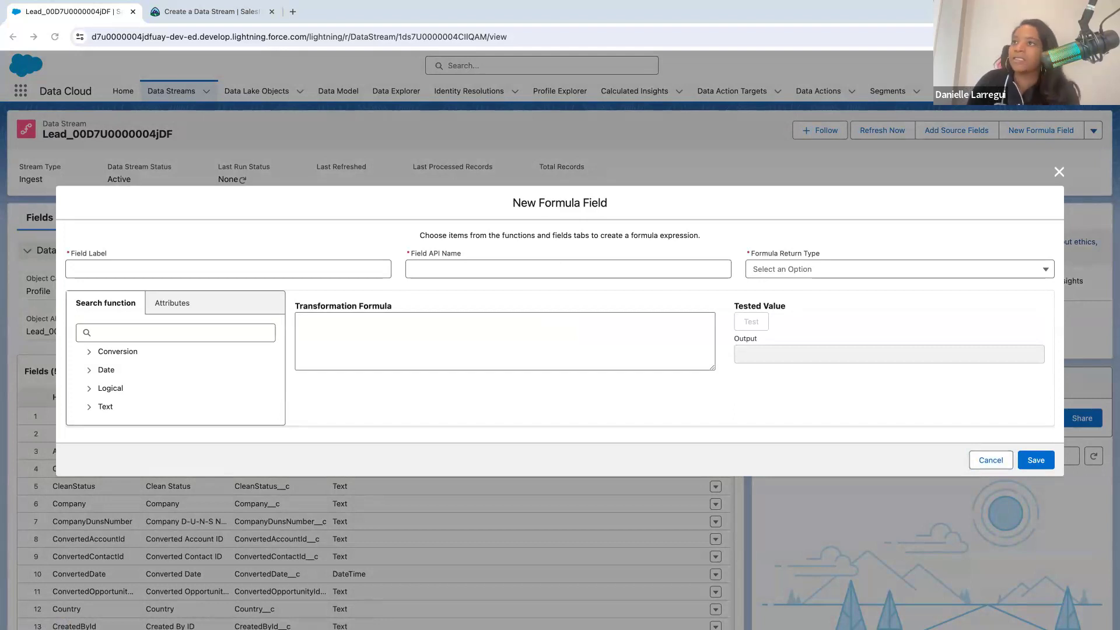
left_click(161, 265)
type("Is US Based")
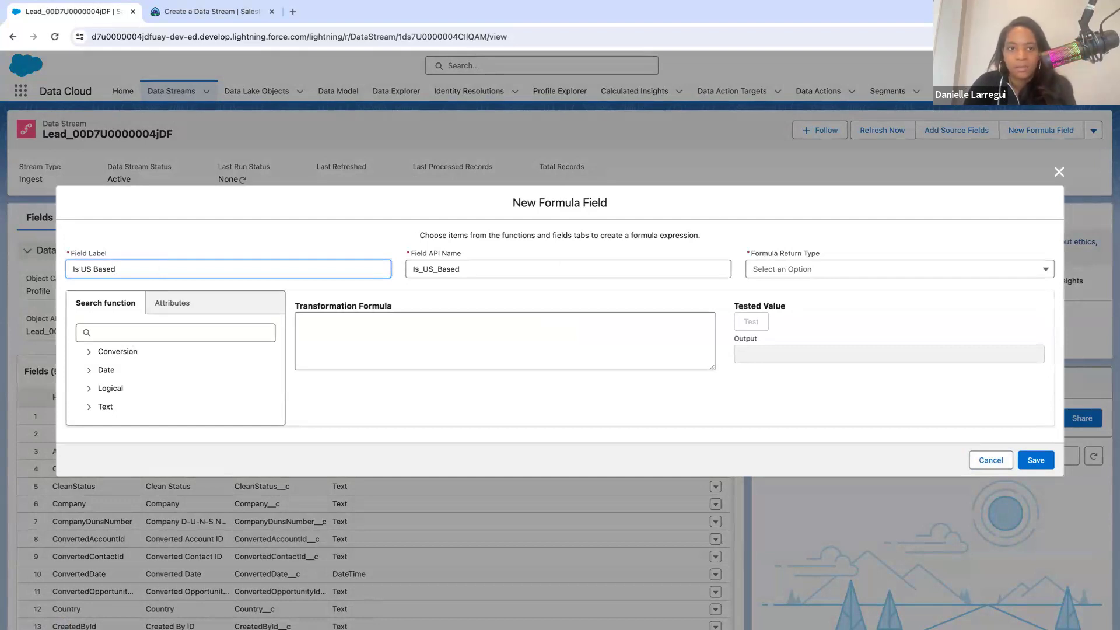
- Enter the transformation formula IF(sourceField['Country'] == "USA" , "TRUE" , "FALSE") and set the formula return type to Text
key("super+Tab")
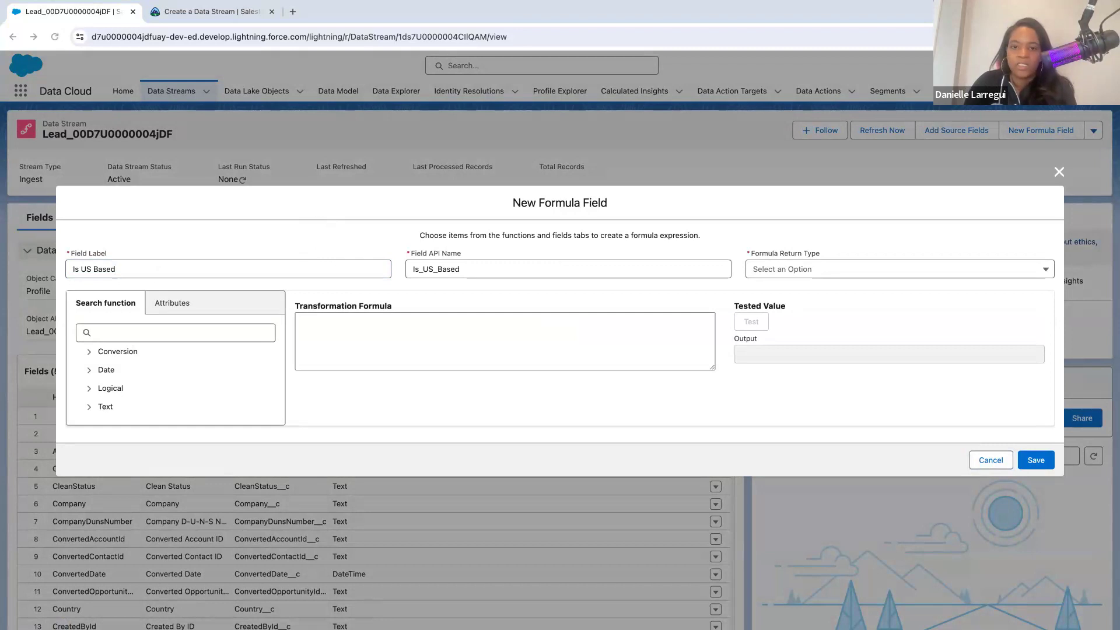
left_click(337, 323)
type("IF(sourceField['Country'] == \"USA\" , \"TRUE\" , \"FALSE\")")
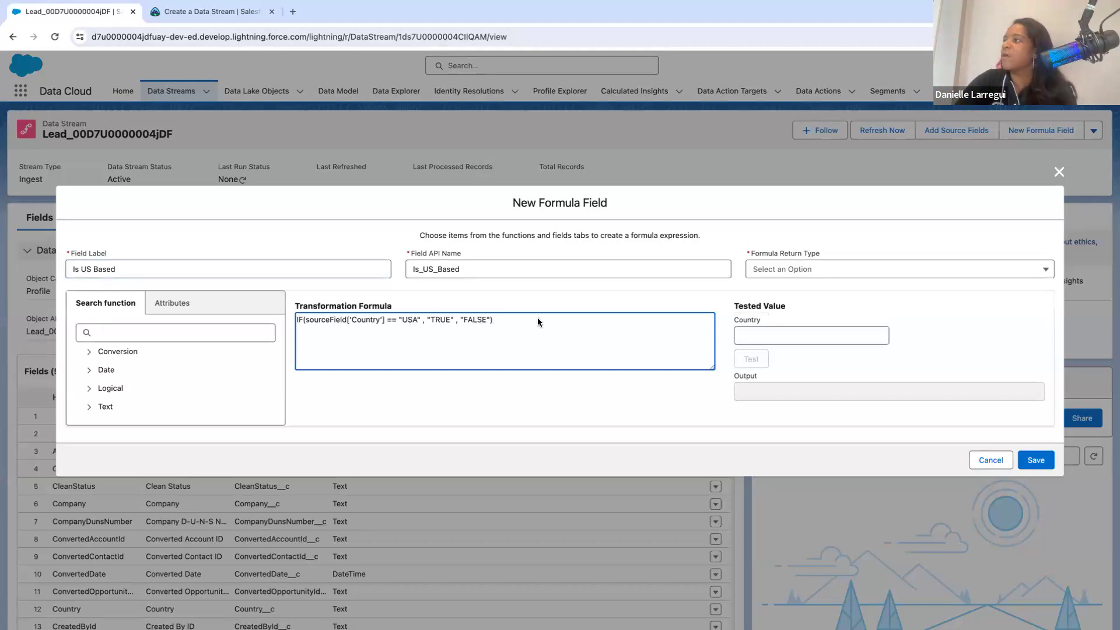
left_click(762, 270)
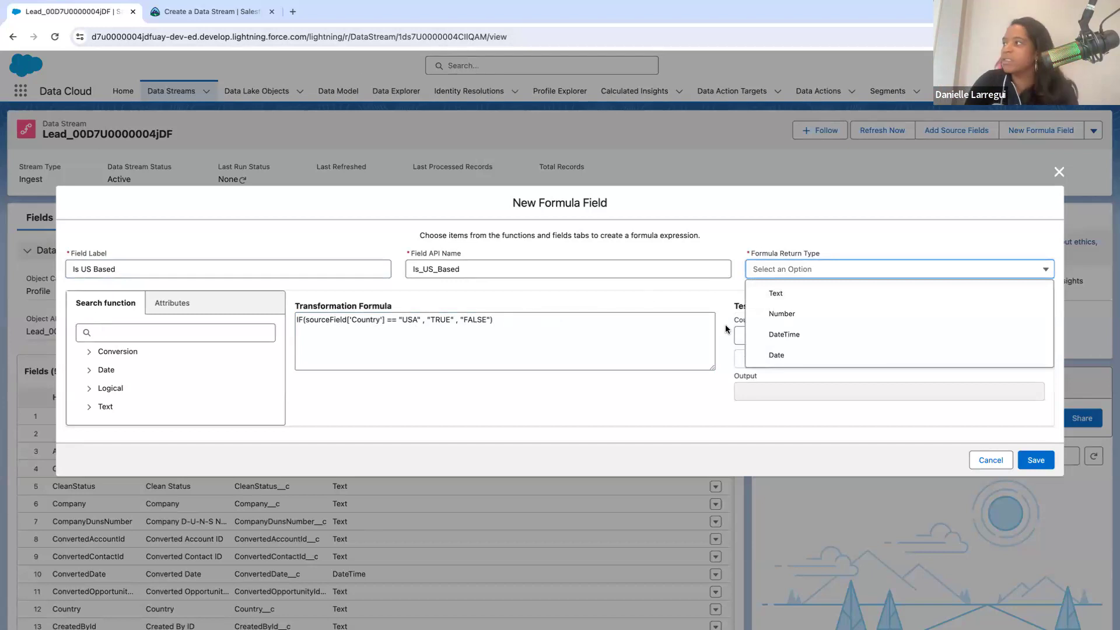
left_click(783, 293)
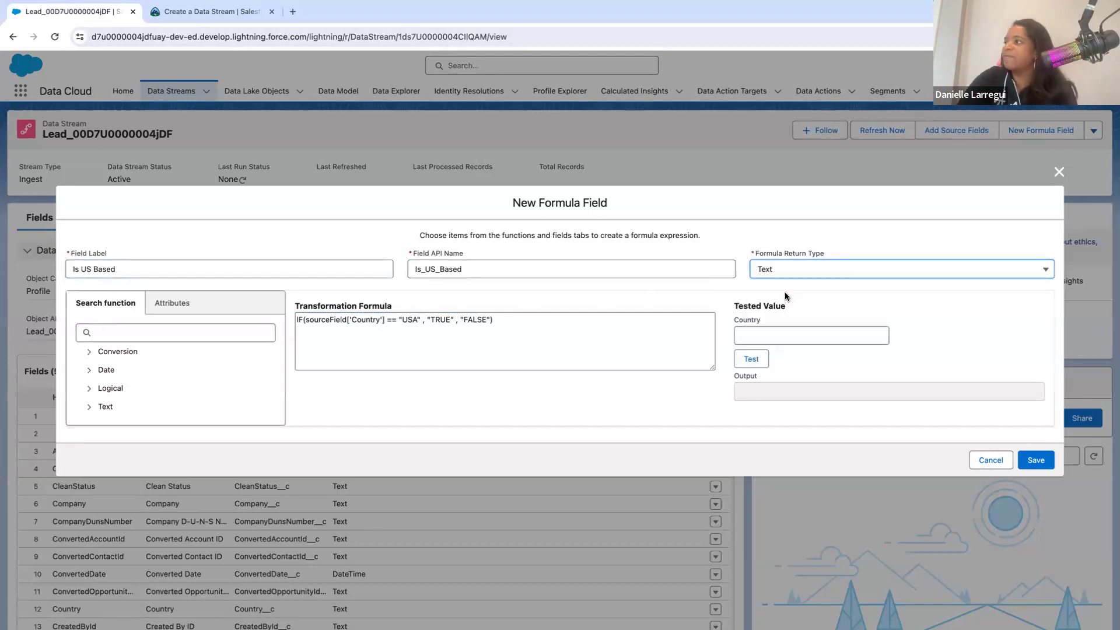
- Test the formula with USA and with Ukraine as the Country value
left_click(764, 334)
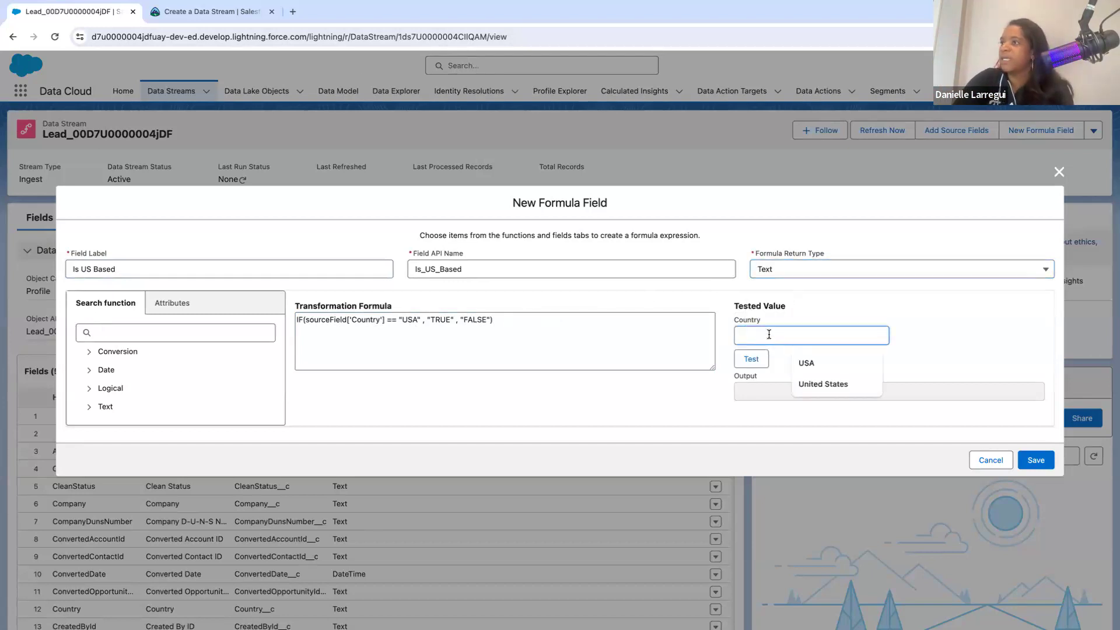
left_click(806, 362)
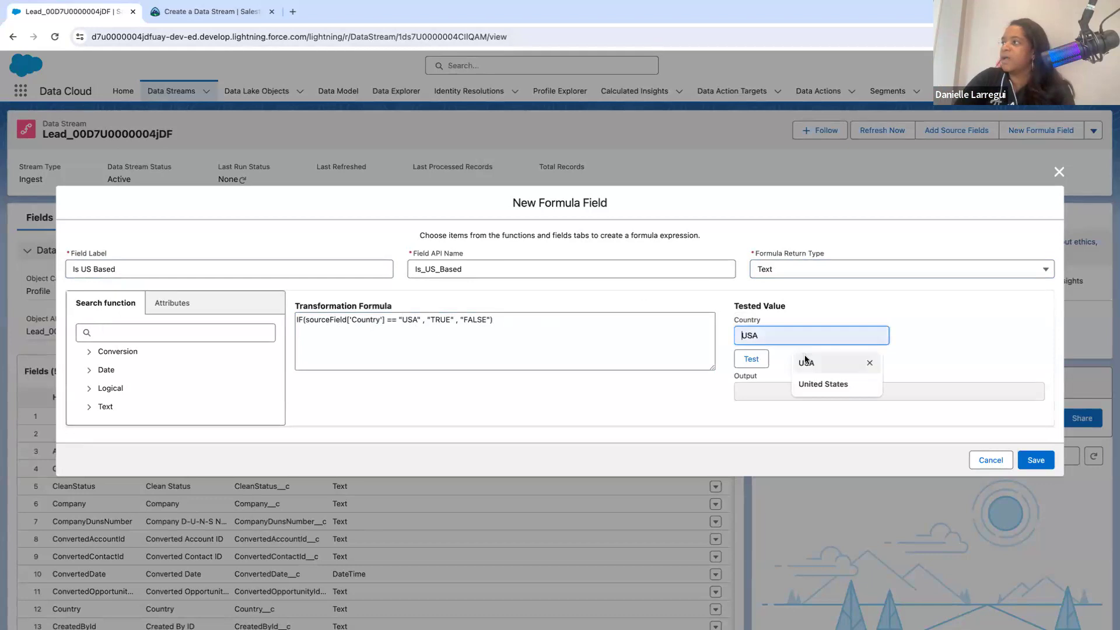
left_click(752, 360)
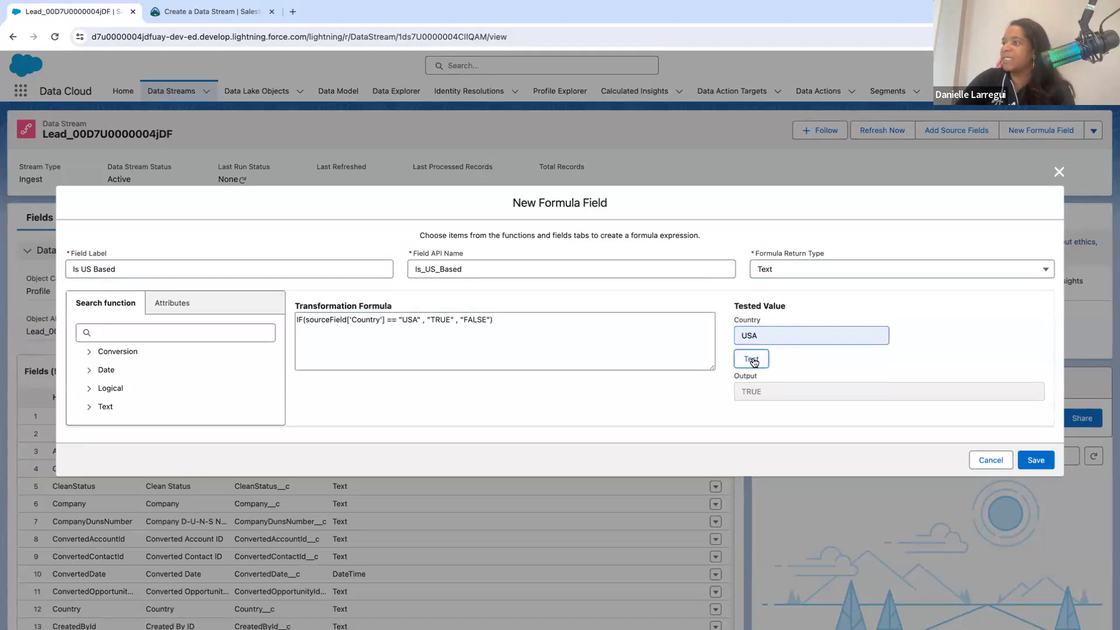
left_click(779, 334)
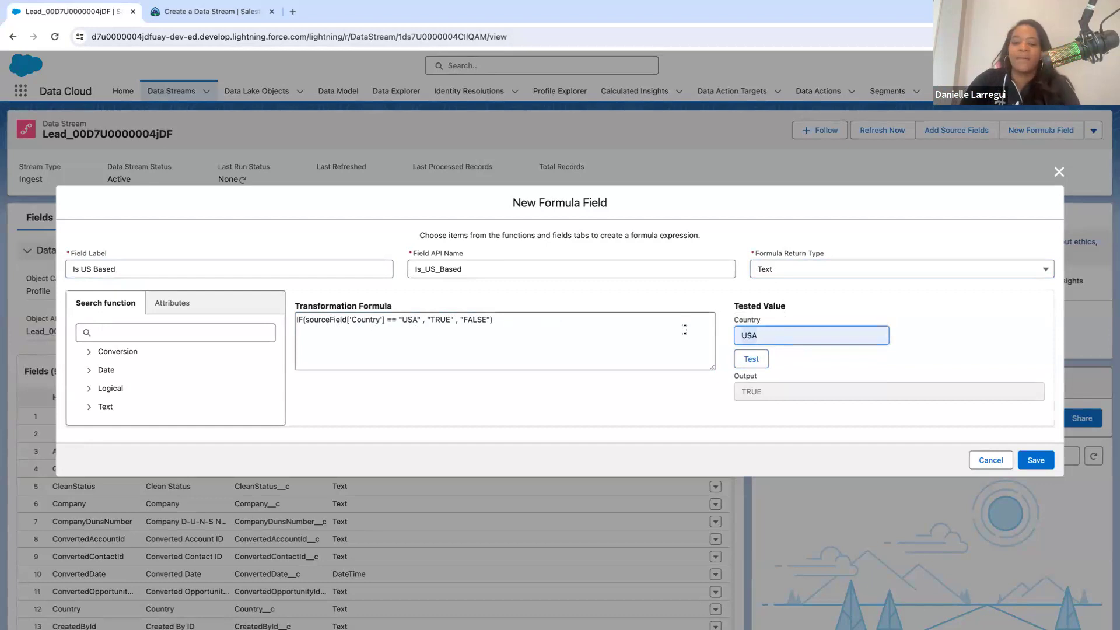
type("Ukraine")
left_click(756, 360)
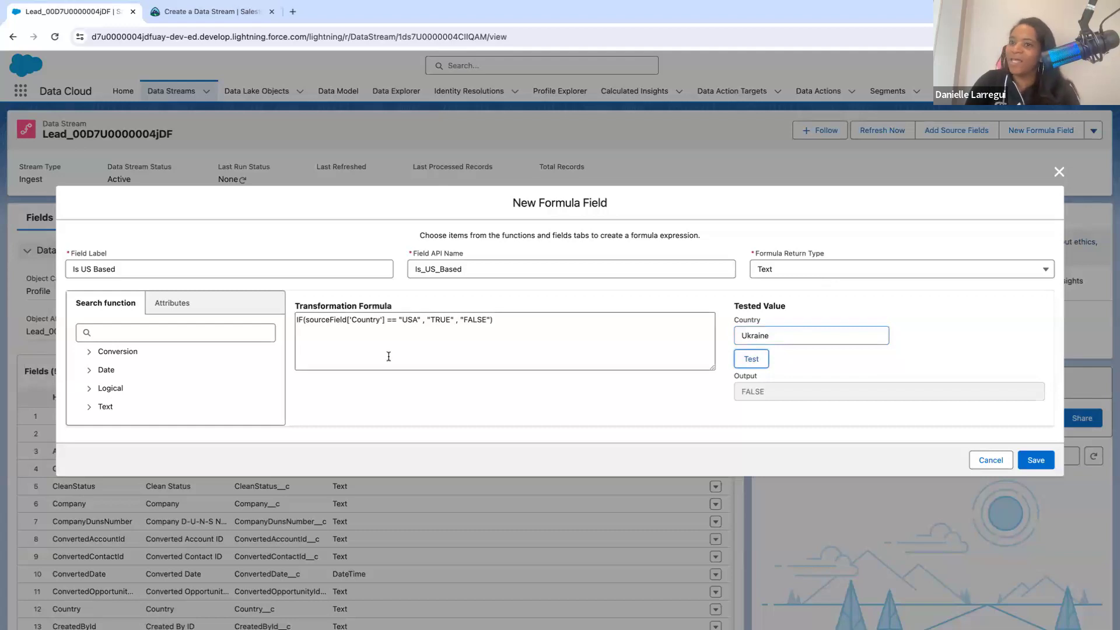
- Clear the Country test value and save the Is US Based formula field
key("shift+Tab")
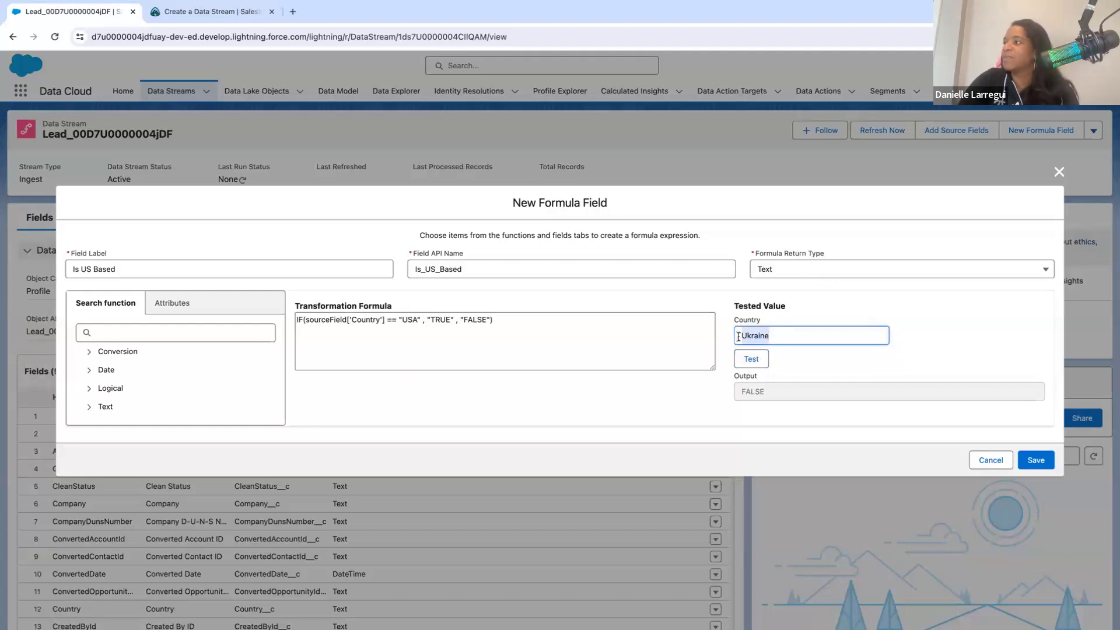
key("BackSpace")
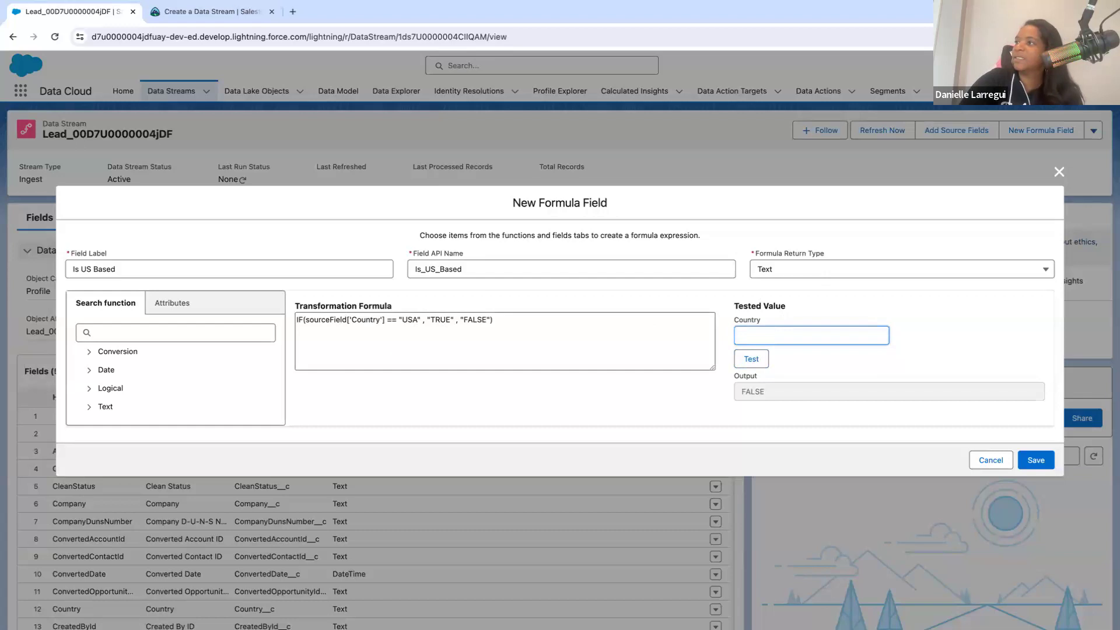
left_click(1037, 461)
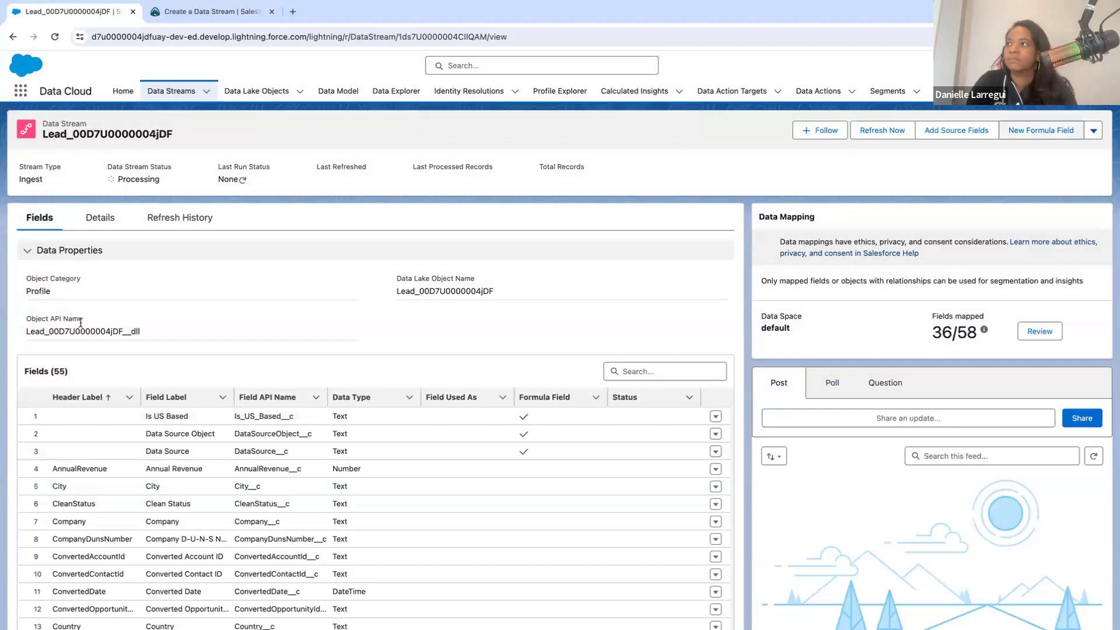
- Open the Lead stream's data mappings for review and examine how its fields map to the Contact Point, Individual and Lead entities
left_click(1049, 333)
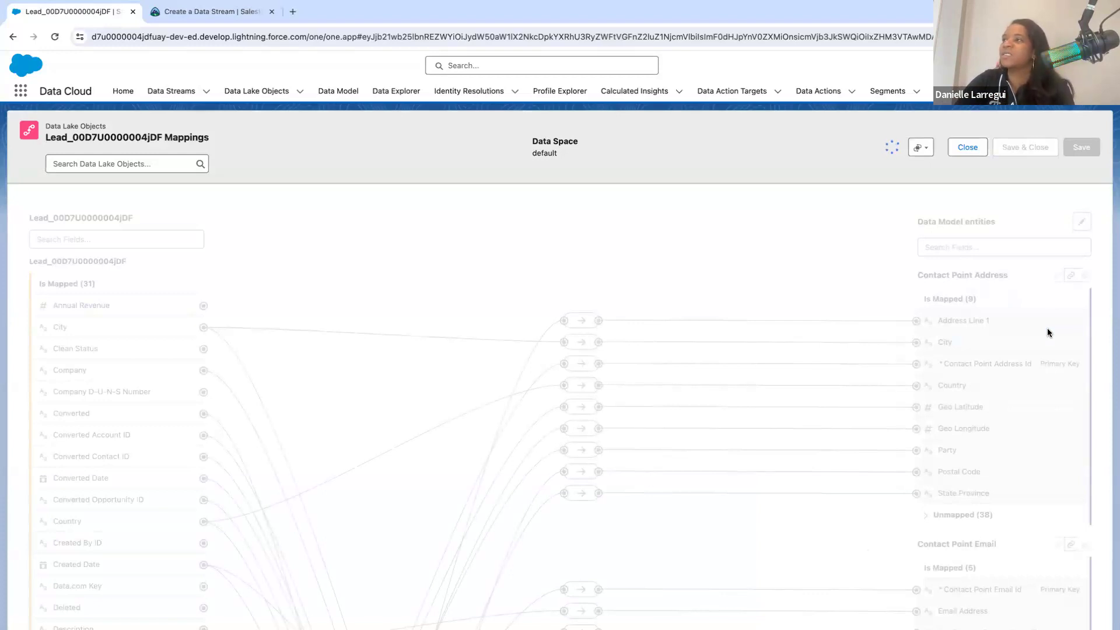
scroll(691, 418, "down", 2)
scroll(690, 418, "down", 2)
scroll(691, 418, "up", 2)
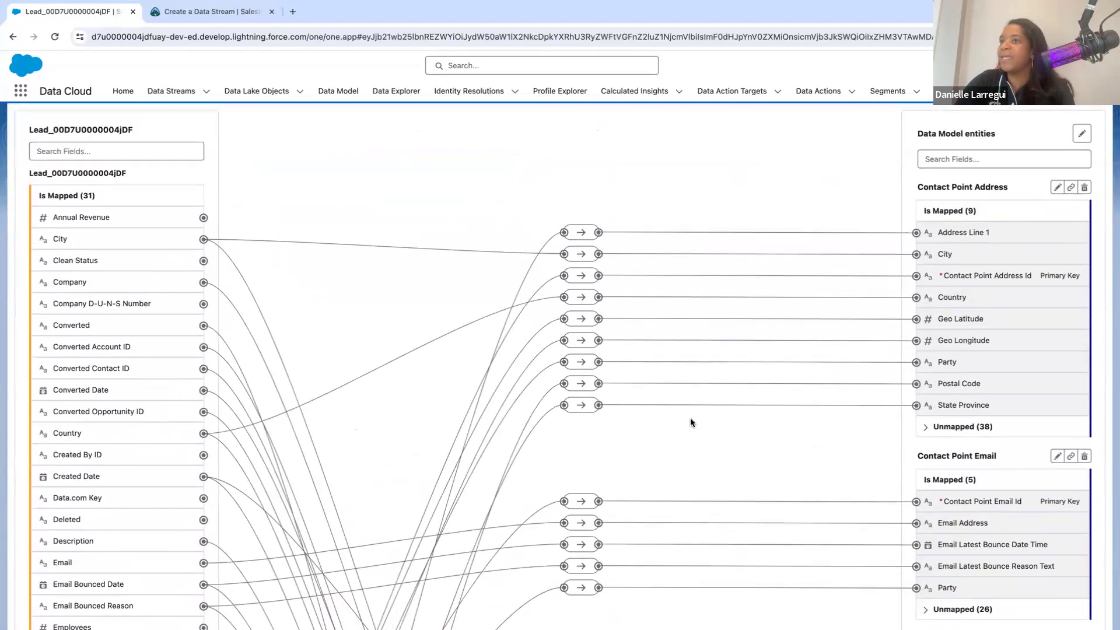
scroll(690, 422, "down", 10)
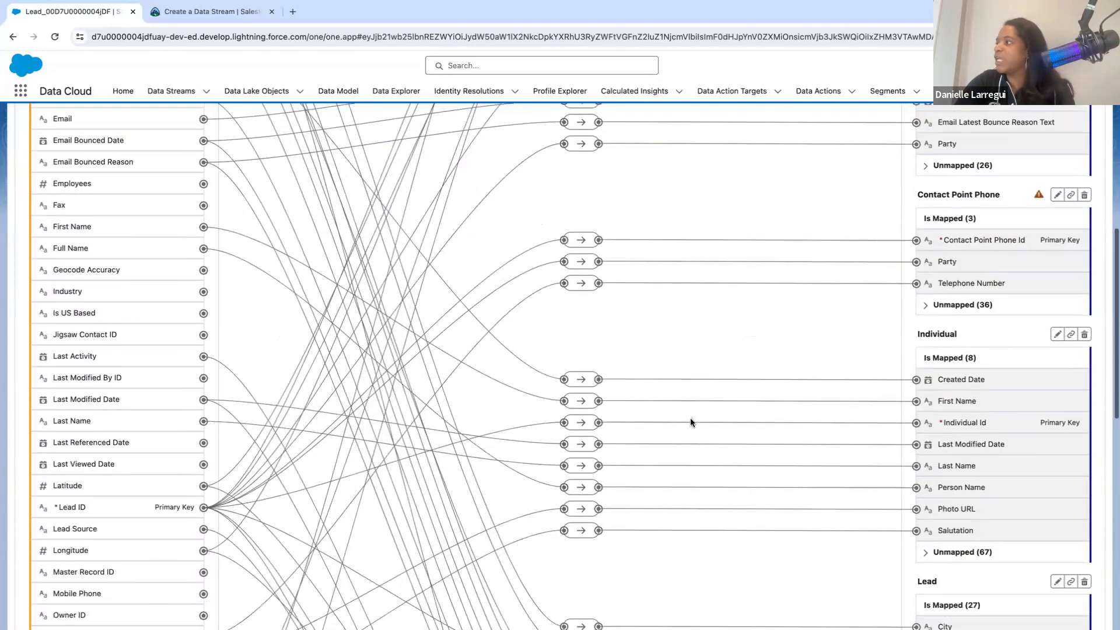
scroll(1020, 471, "down", 5)
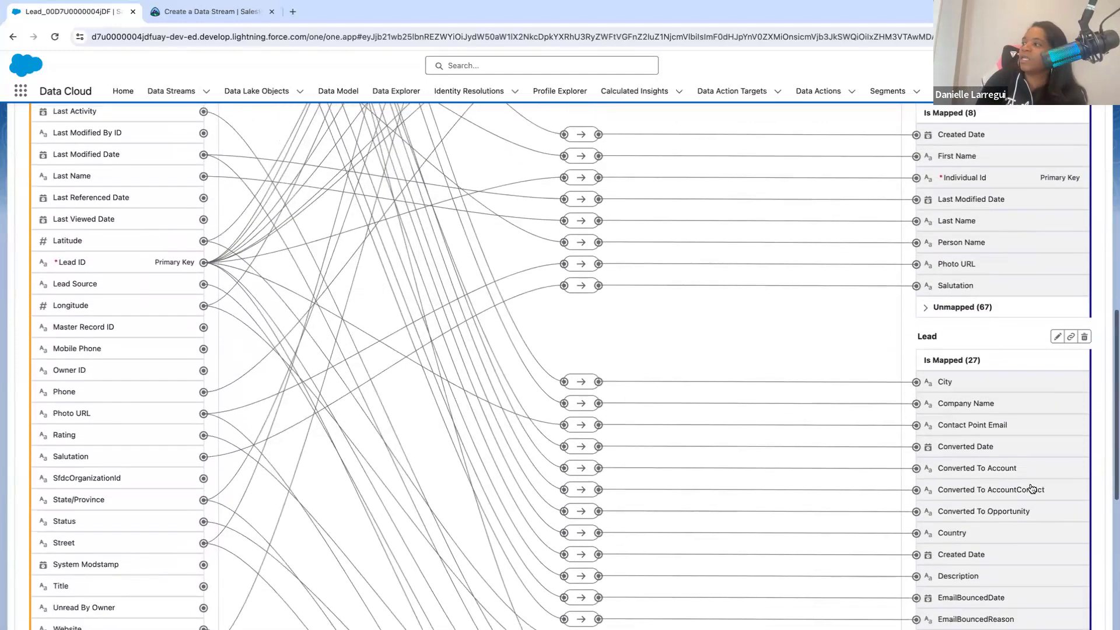
scroll(976, 509, "down", 7)
scroll(975, 508, "up", 14)
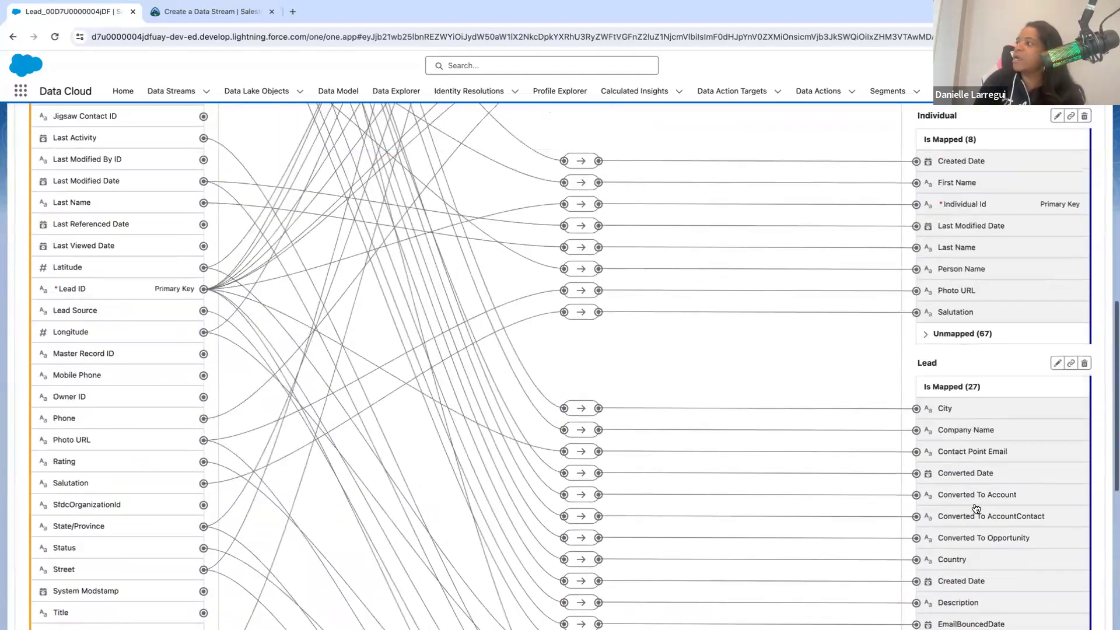
scroll(968, 432, "up", 3)
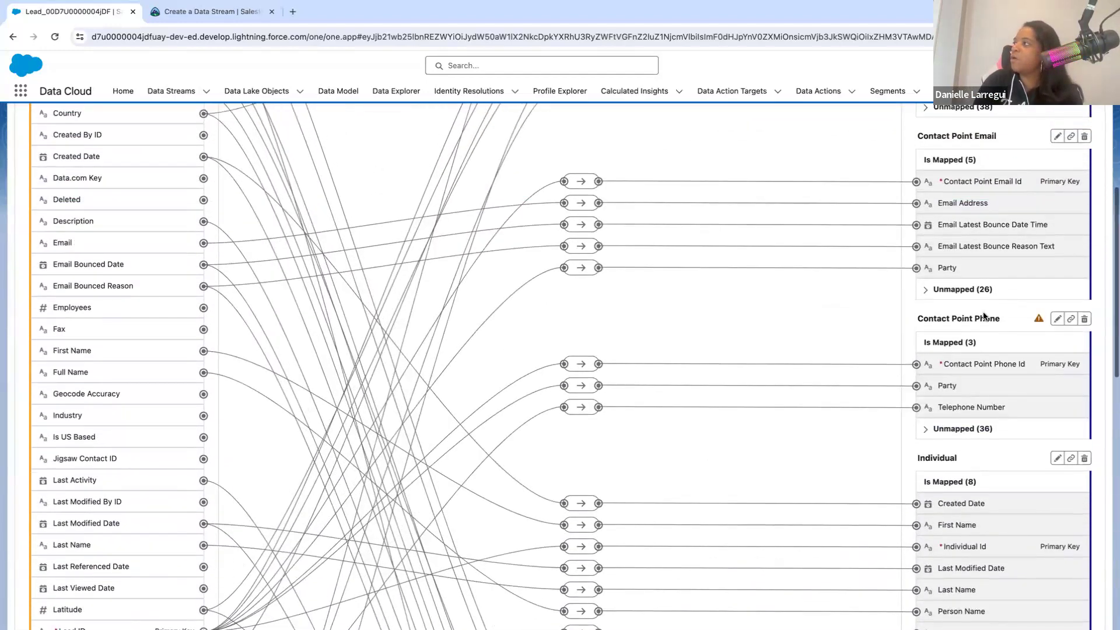
scroll(985, 316, "up", 5)
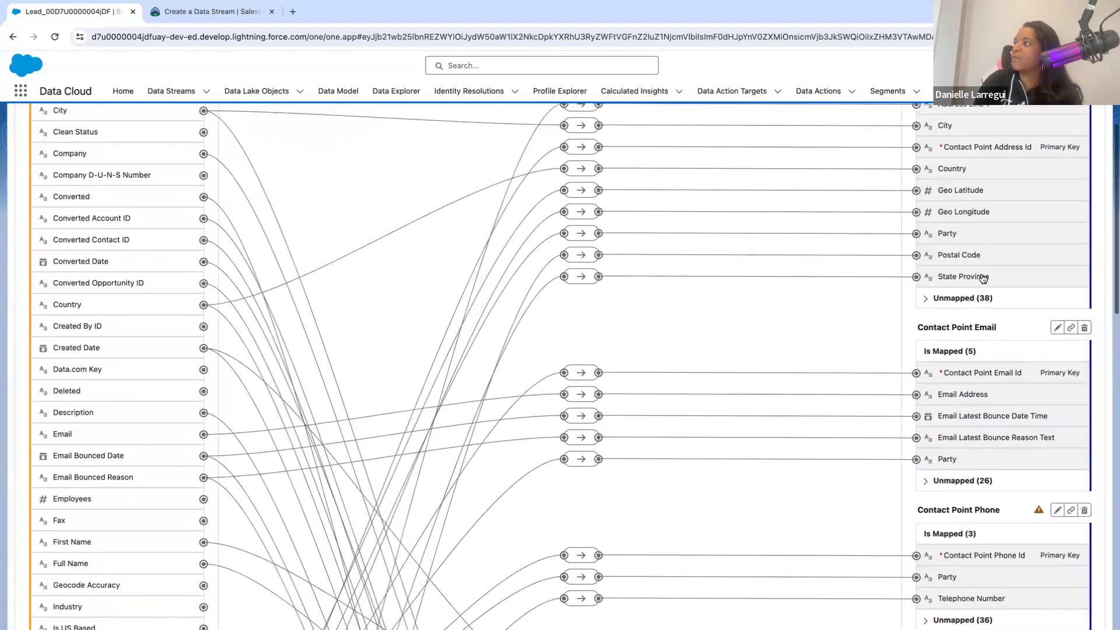
scroll(983, 279, "up", 3)
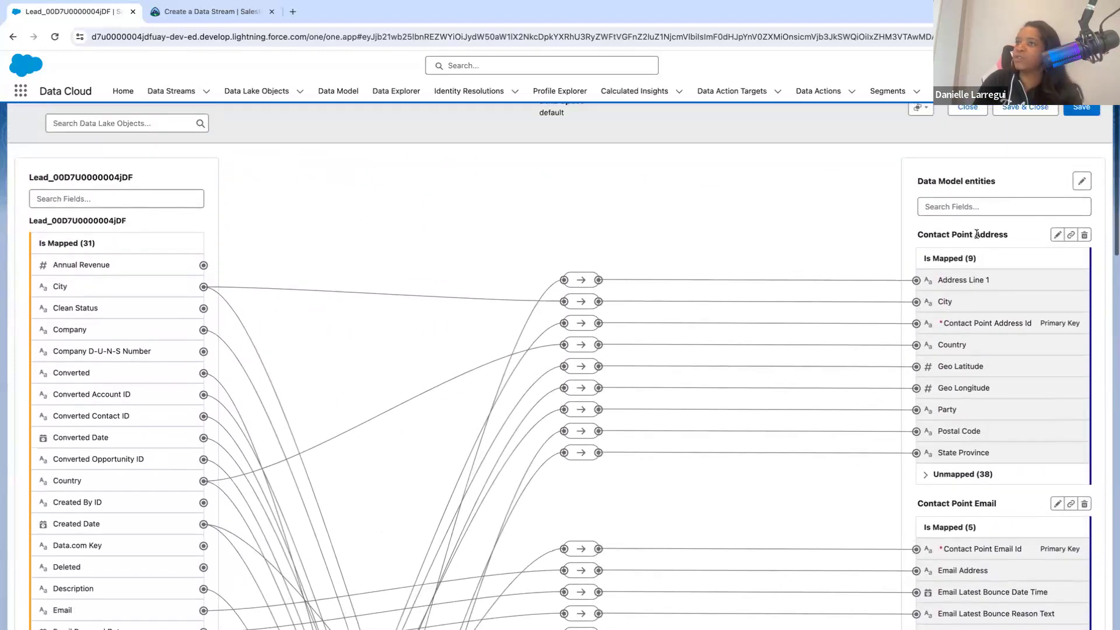
- Browse the standard data model objects available for mapping, then close the mappings without changes
left_click(1081, 182)
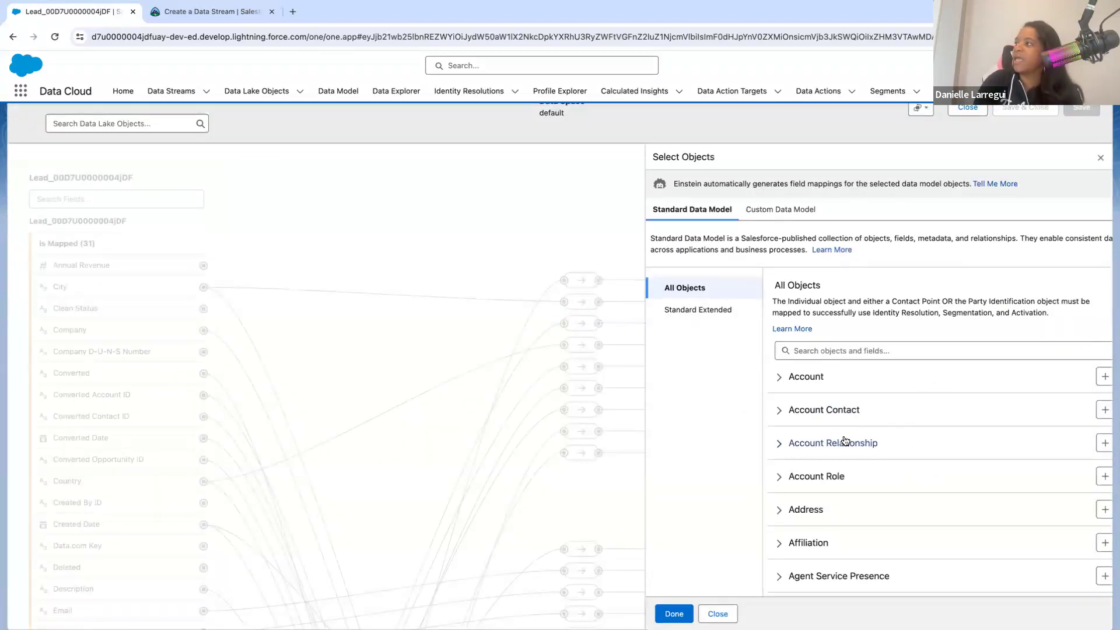
scroll(845, 441, "down", 2)
scroll(845, 440, "down", 10)
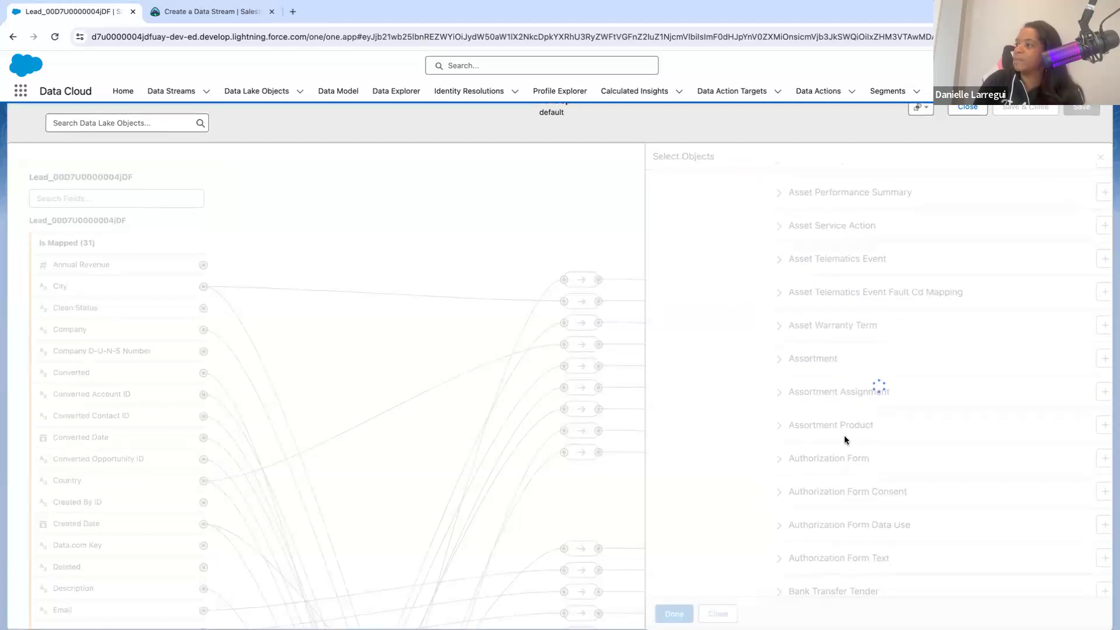
scroll(845, 441, "up", 6)
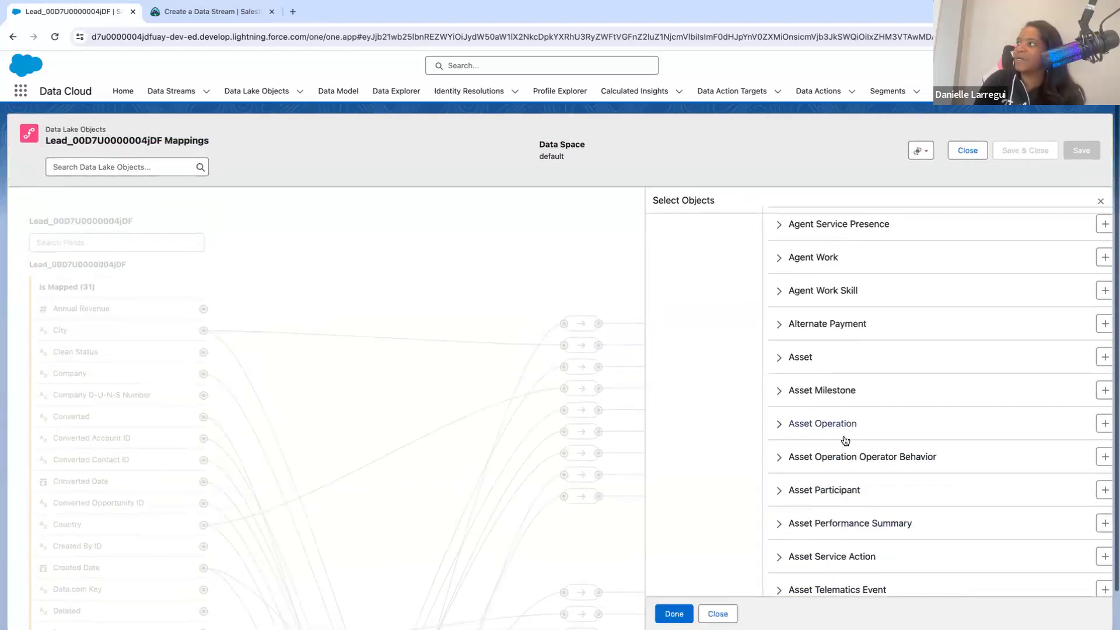
scroll(845, 441, "up", 5)
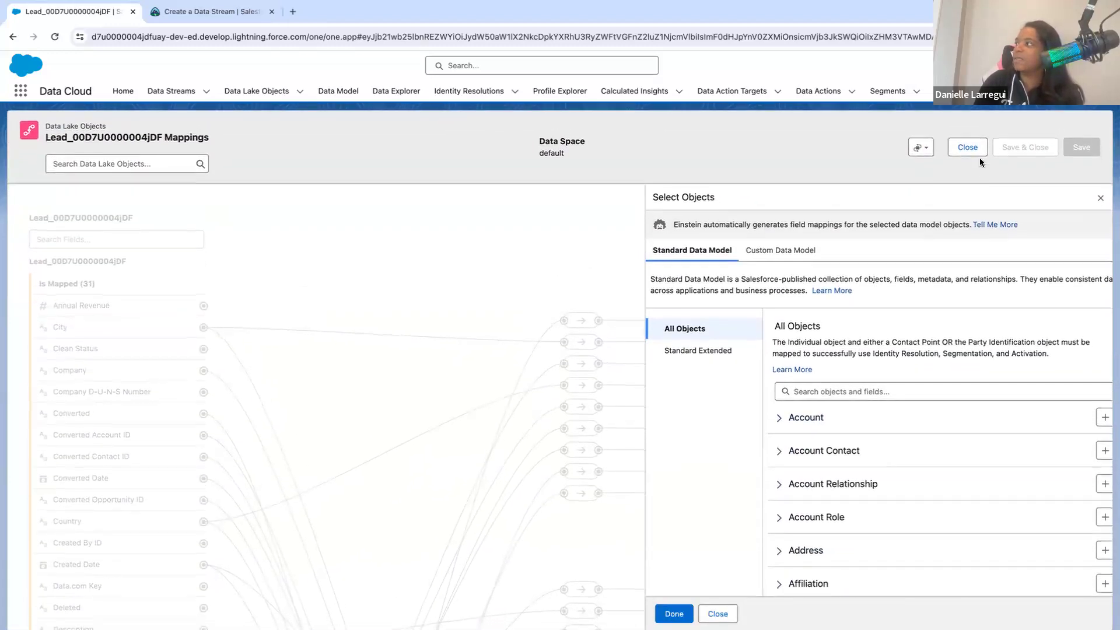
left_click(968, 149)
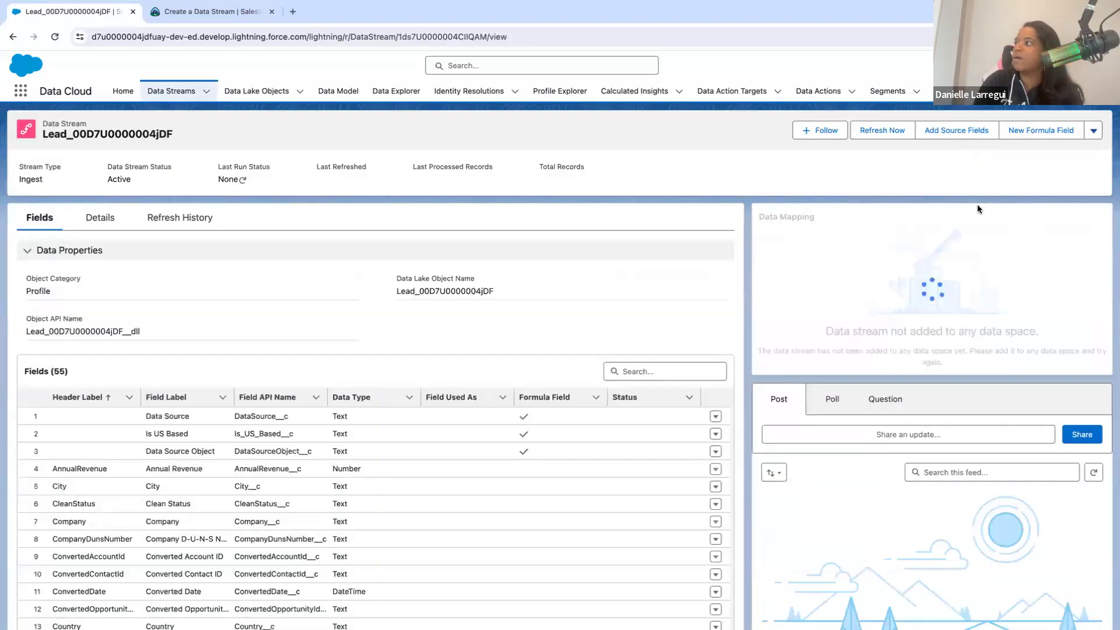
- Reopen the Lead stream's mappings and expand the unmapped fields of the Lead data model entity
left_click(1038, 337)
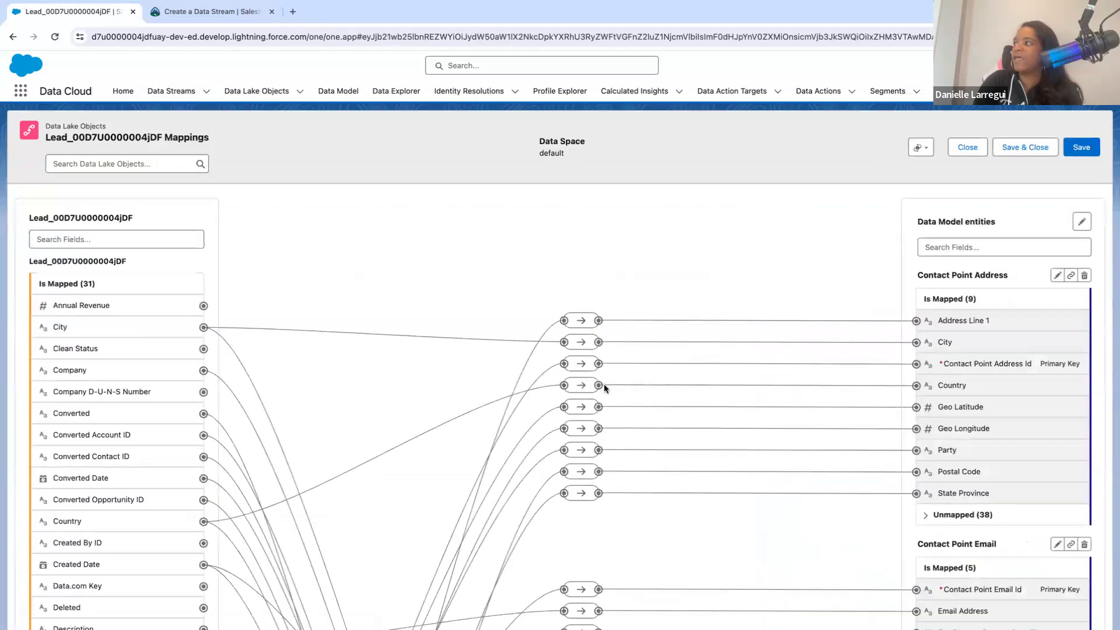
scroll(604, 385, "down", 2)
scroll(604, 384, "down", 3)
scroll(604, 384, "up", 1)
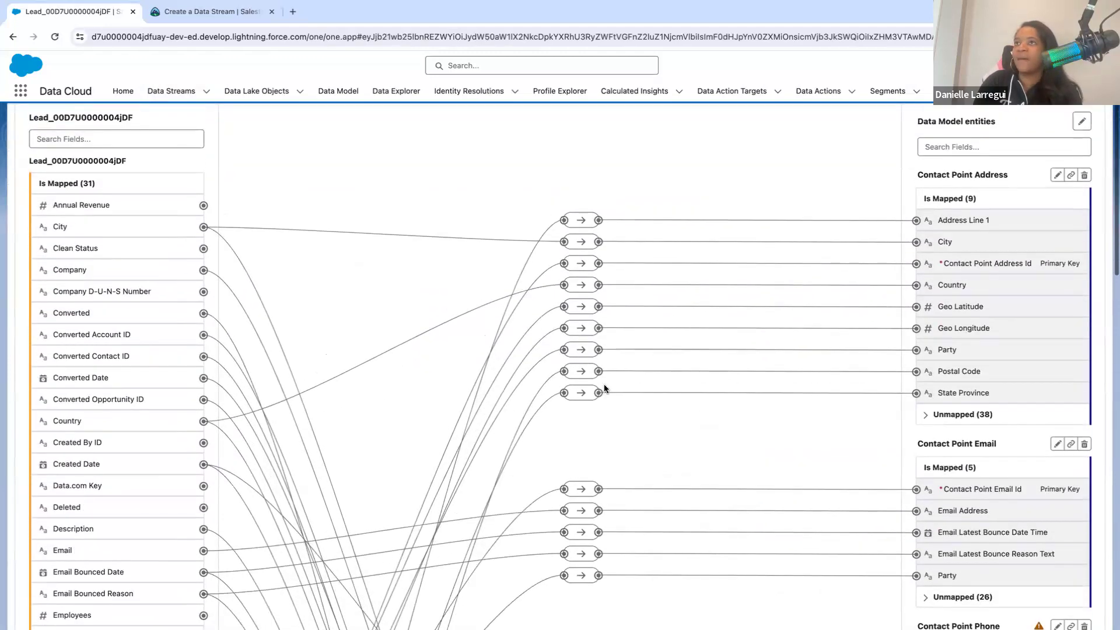
scroll(811, 484, "down", 10)
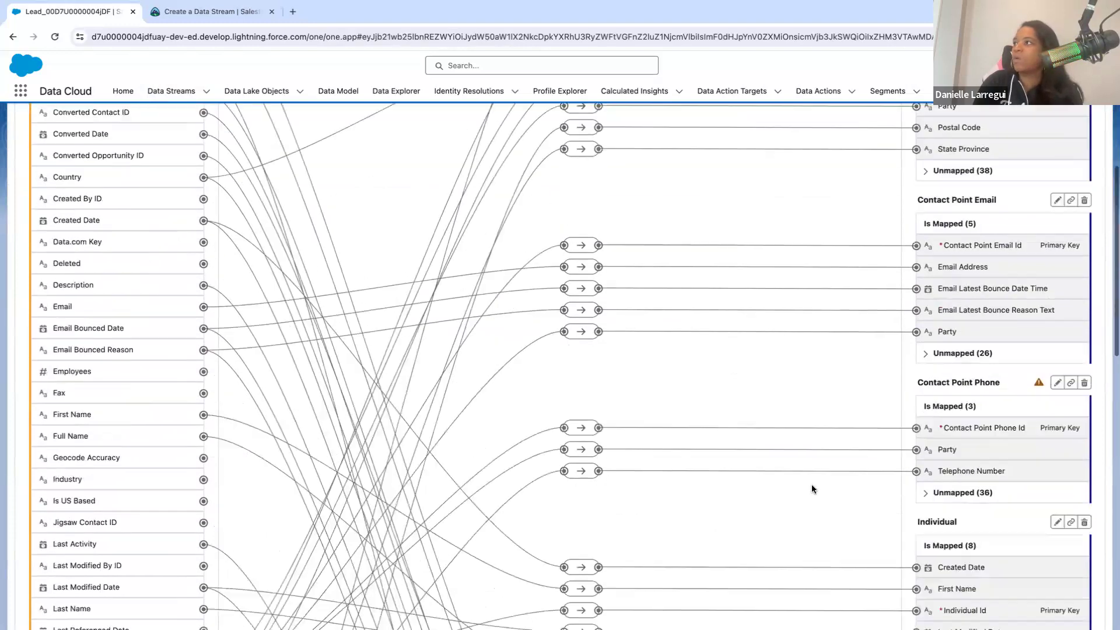
scroll(812, 489, "down", 8)
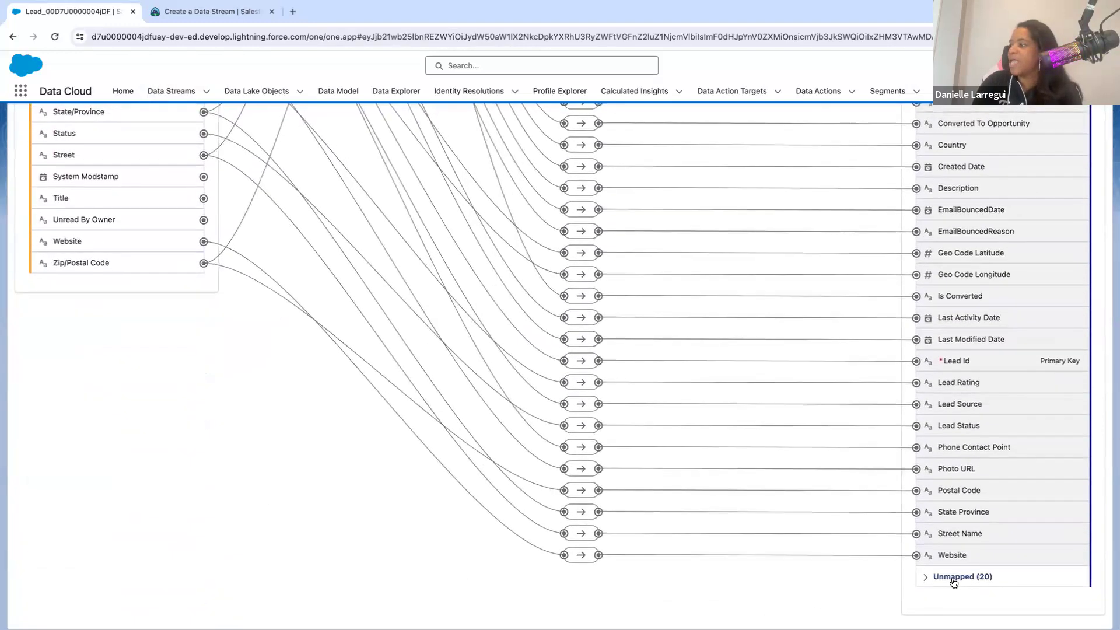
left_click(926, 579)
scroll(927, 583, "down", 3)
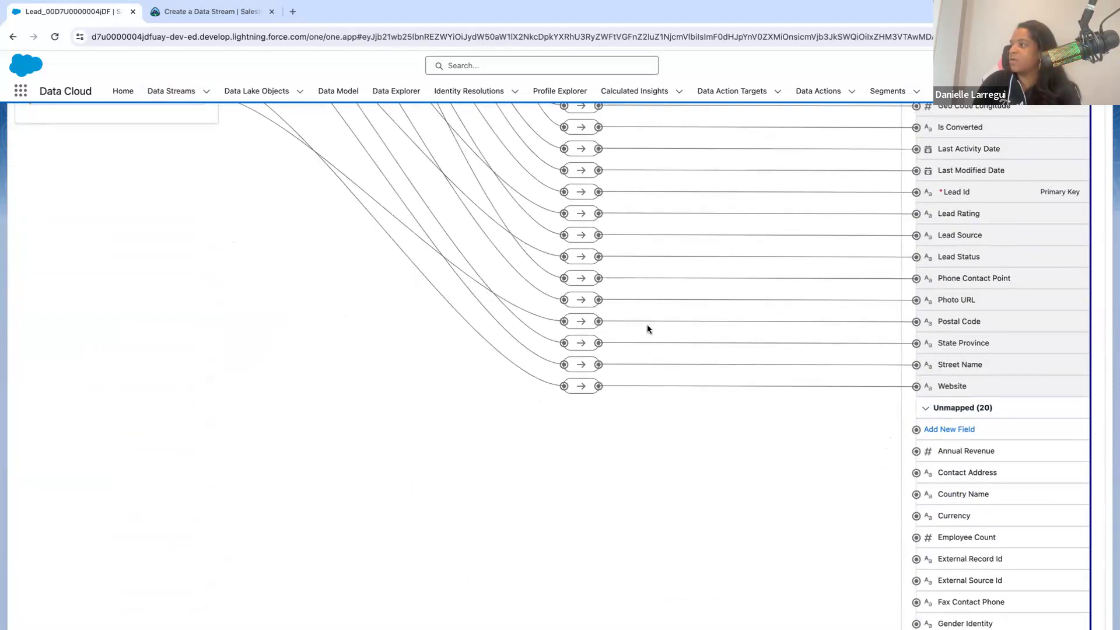
- Map the stream's Annual Revenue field to the unmapped Annual Revenue field of the Lead data model entity
scroll(635, 320, "up", 12)
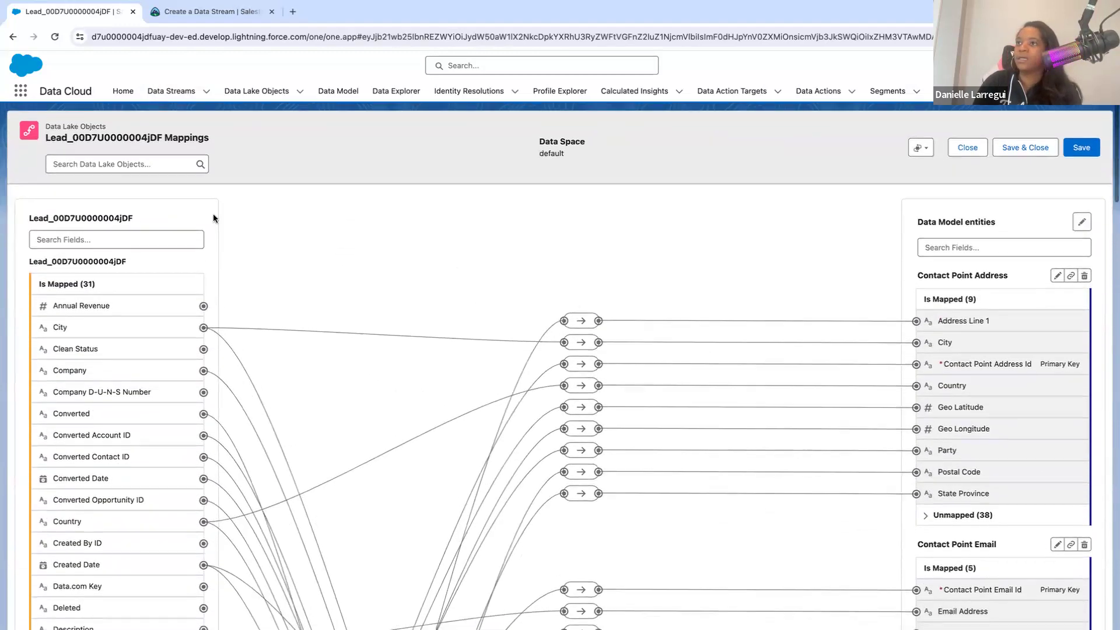
left_click(204, 306)
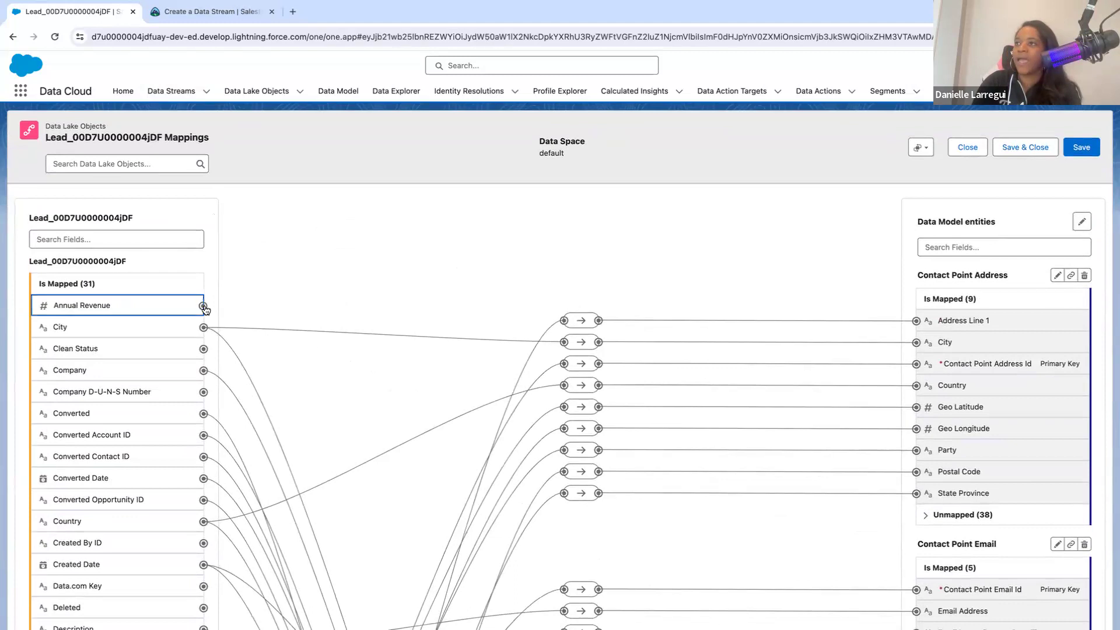
left_click(263, 302)
left_click(203, 307)
scroll(596, 424, "down", 15)
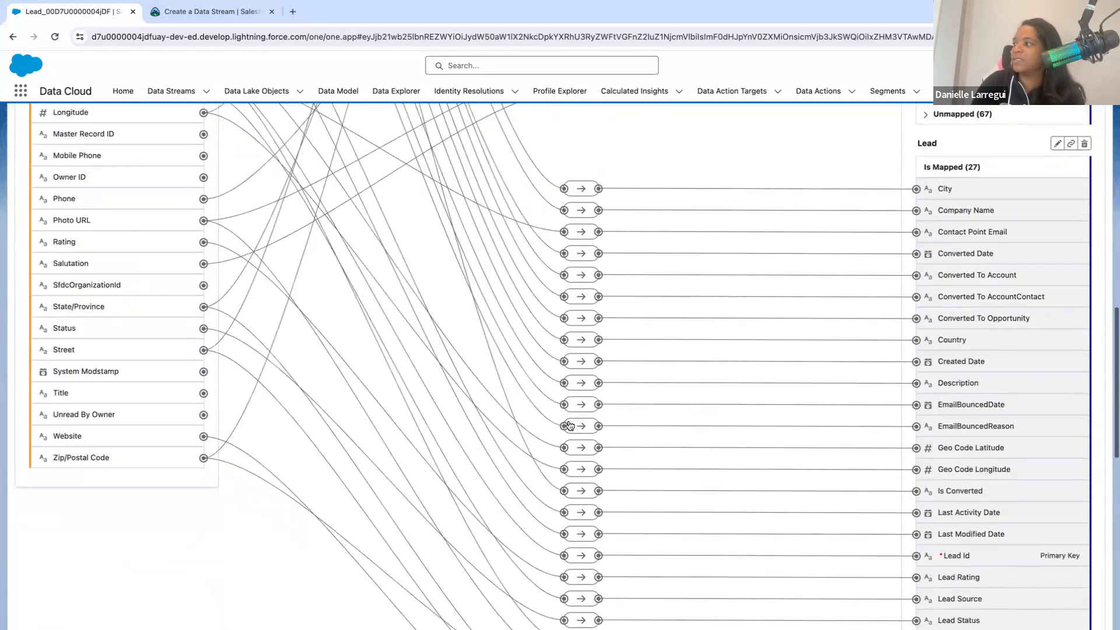
scroll(892, 449, "up", 4)
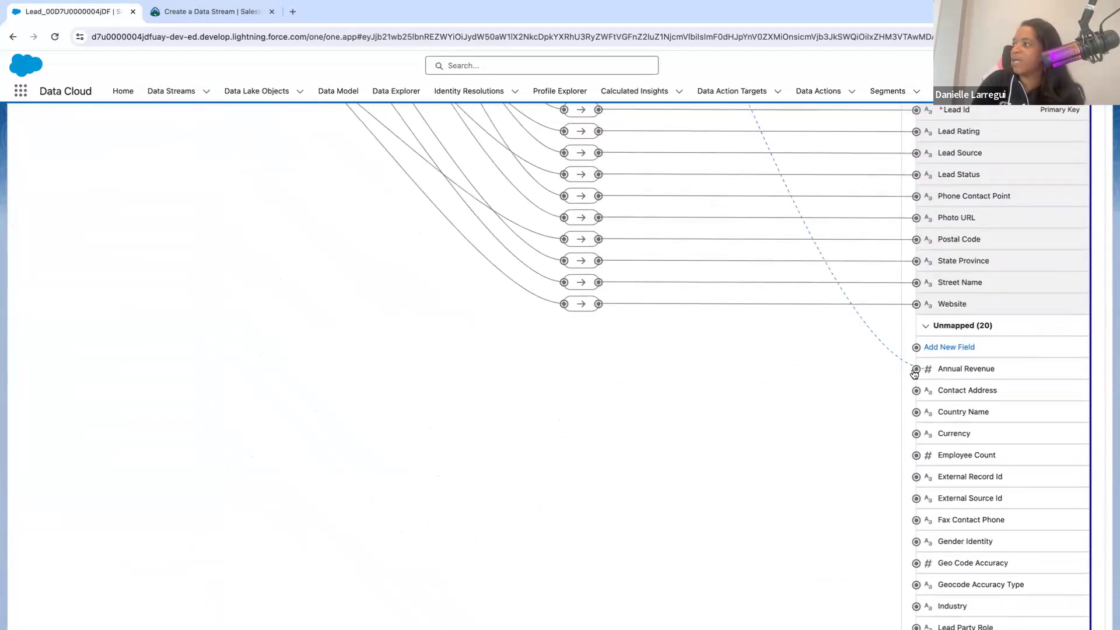
left_click(915, 370)
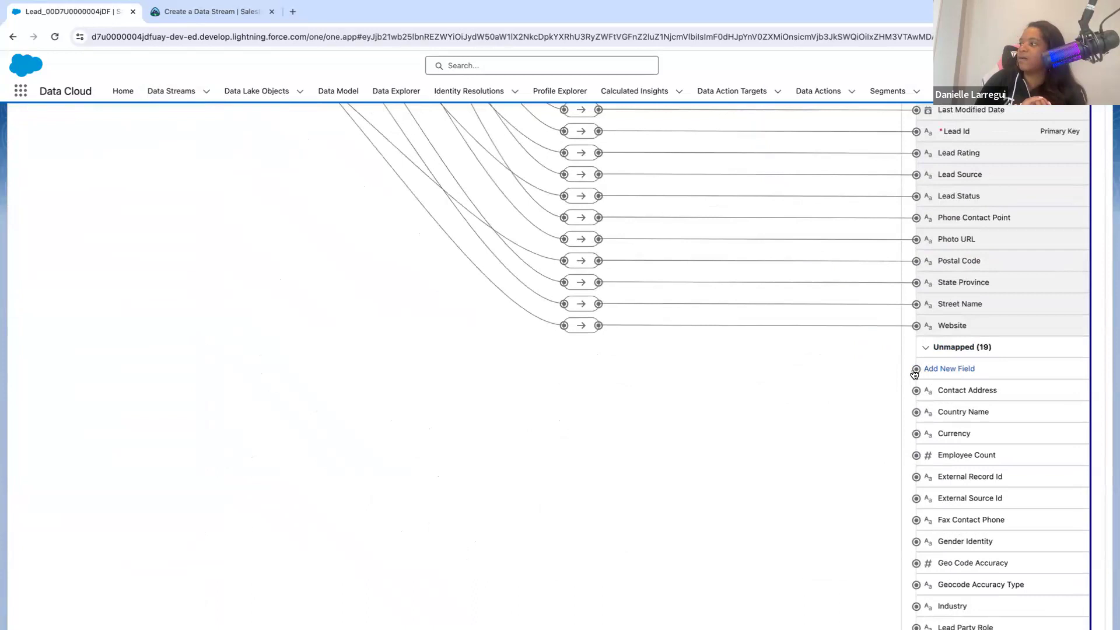
- Search the data model entity fields for "Lead", check the matches under each entity, and clear the search
scroll(892, 265, "up", 15)
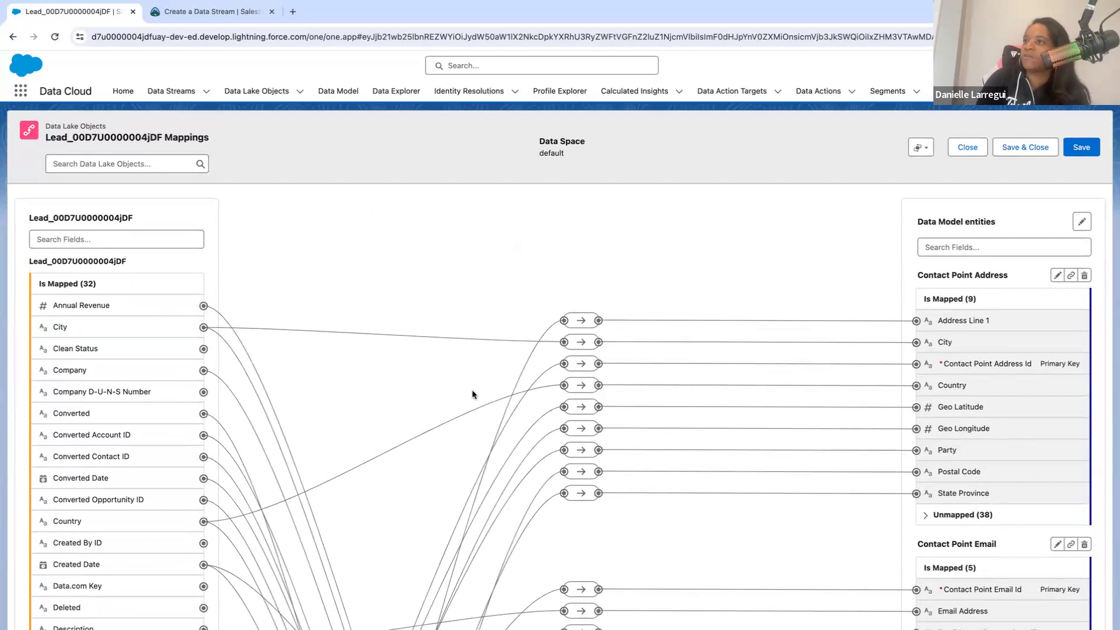
scroll(568, 422, "down", 5)
scroll(568, 422, "up", 5)
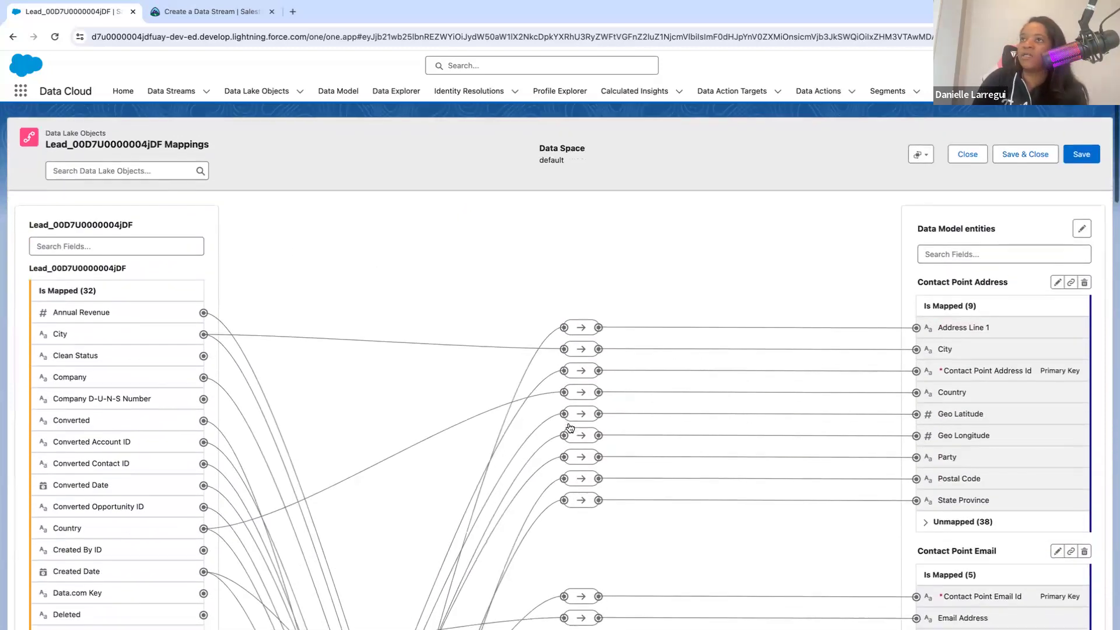
left_click(958, 244)
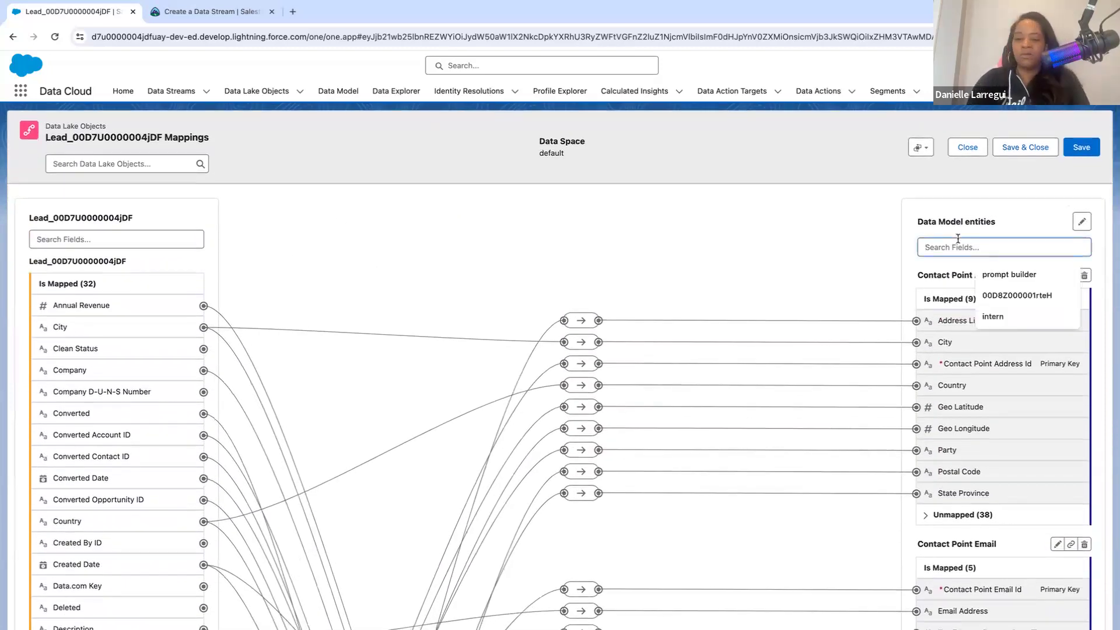
type("Le")
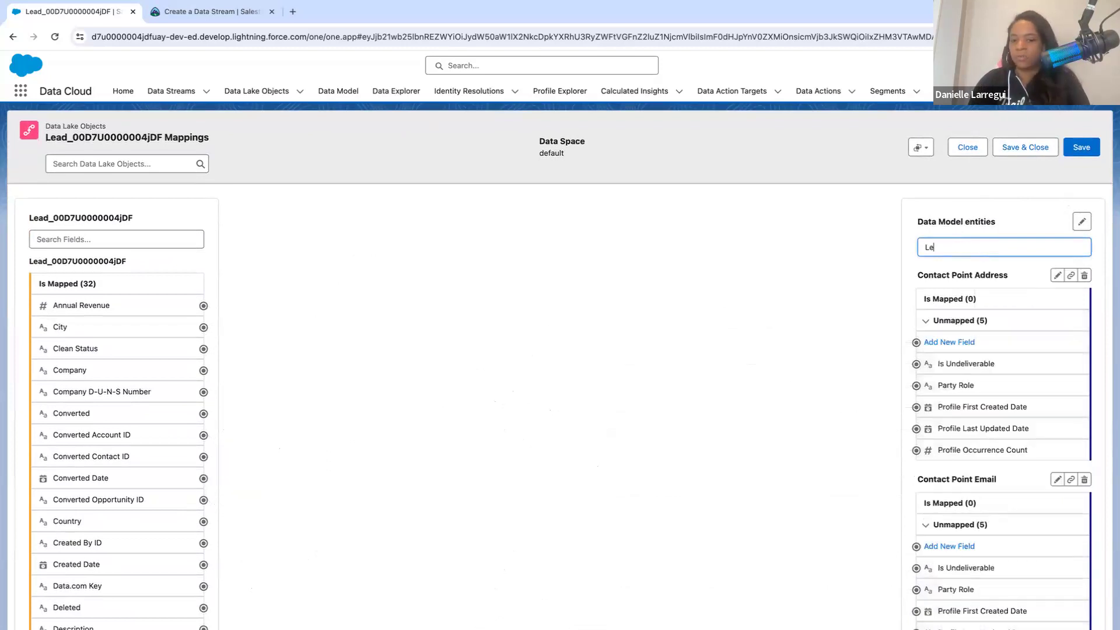
type("ad")
scroll(1030, 388, "down", 8)
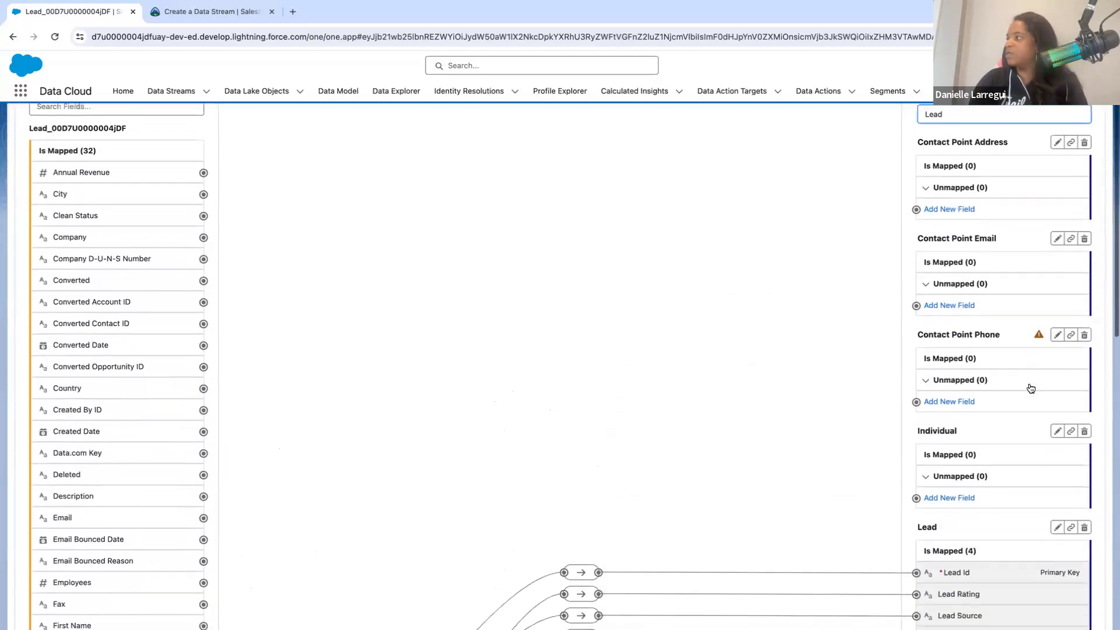
scroll(1030, 389, "up", 8)
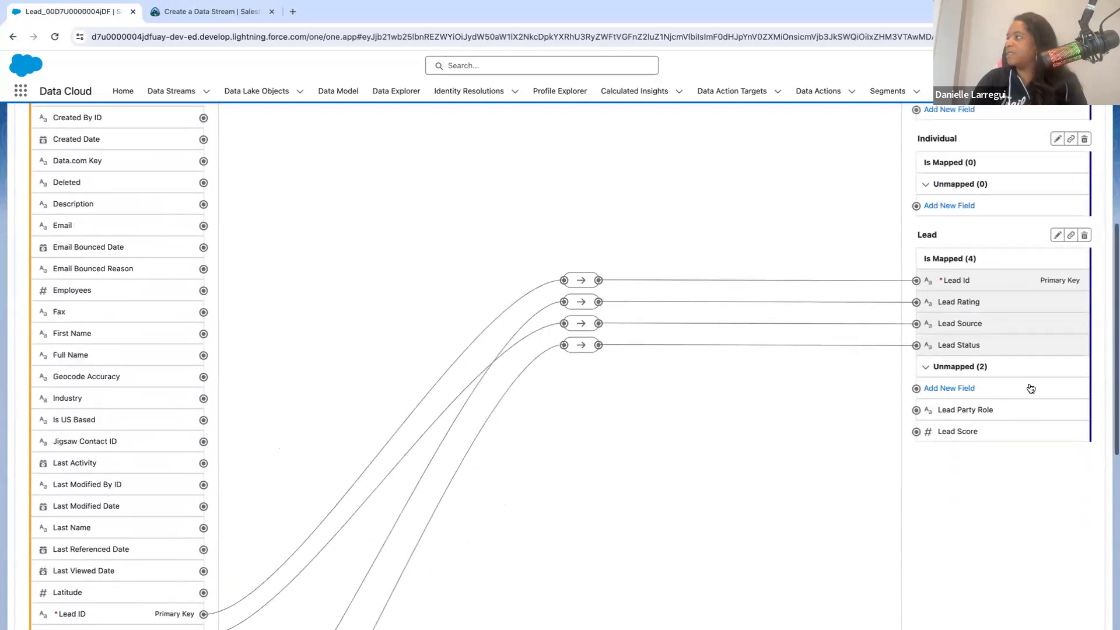
key("BackSpace")
key("BackSpace")
key("BackSpace")
key("BackSpace")
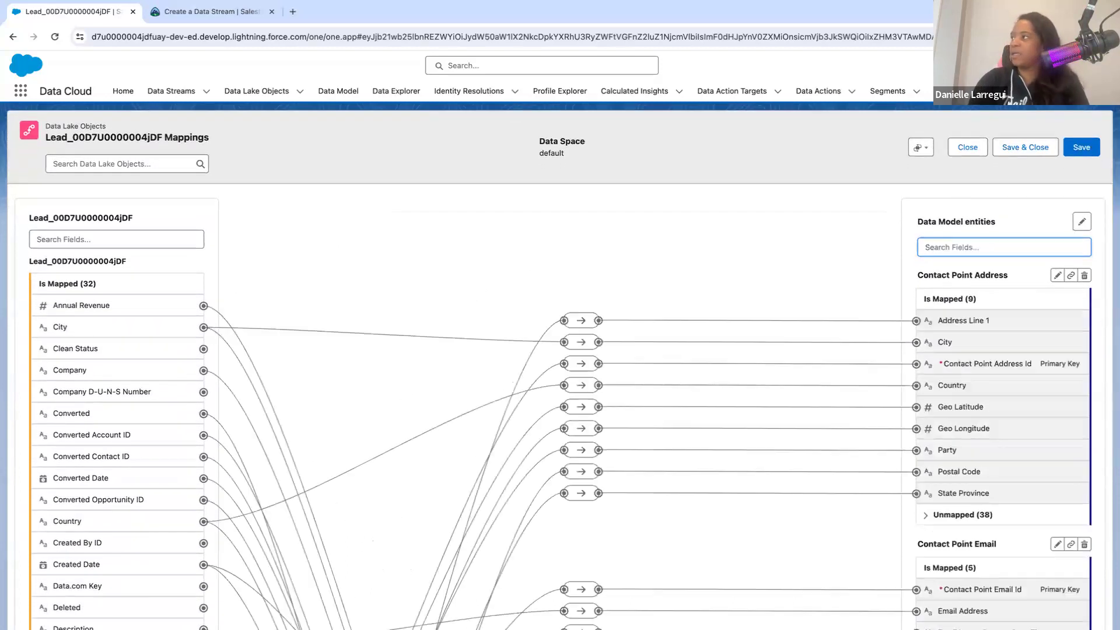
- Search the data model entity fields for "Annual Revenue" to check its mapping on the Lead entity, and clear the search
type("Annual")
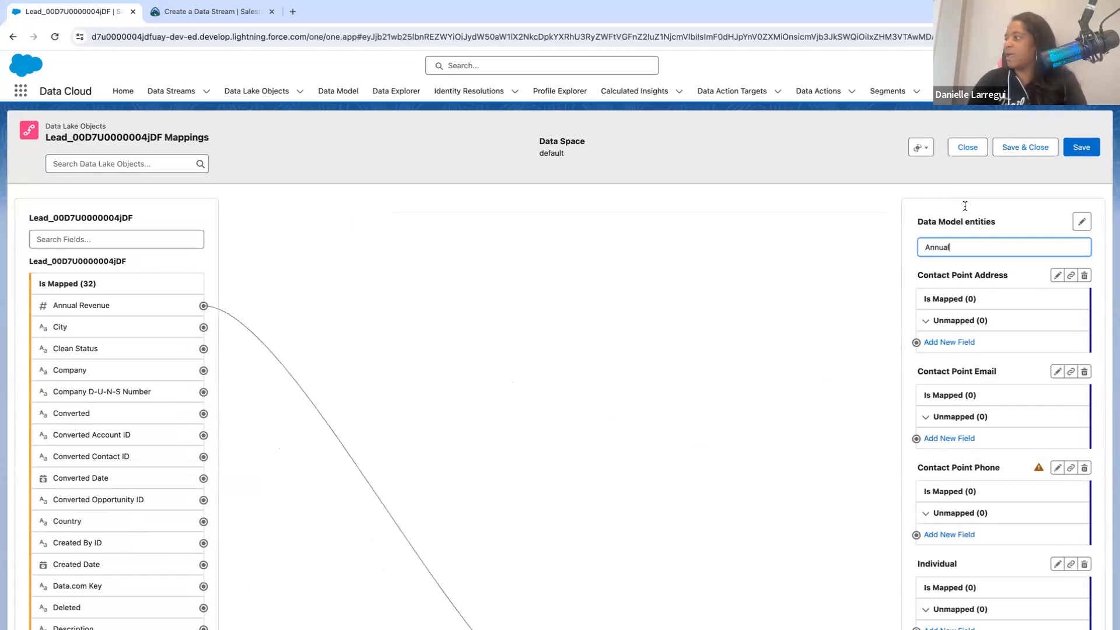
scroll(996, 437, "down", 4)
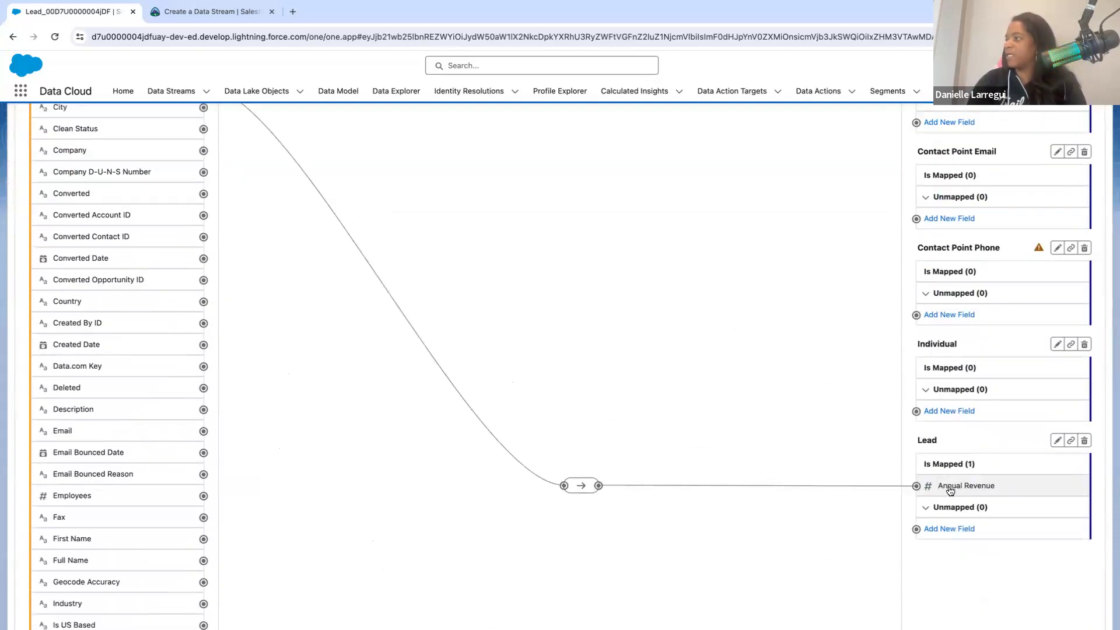
scroll(980, 254, "up", 4)
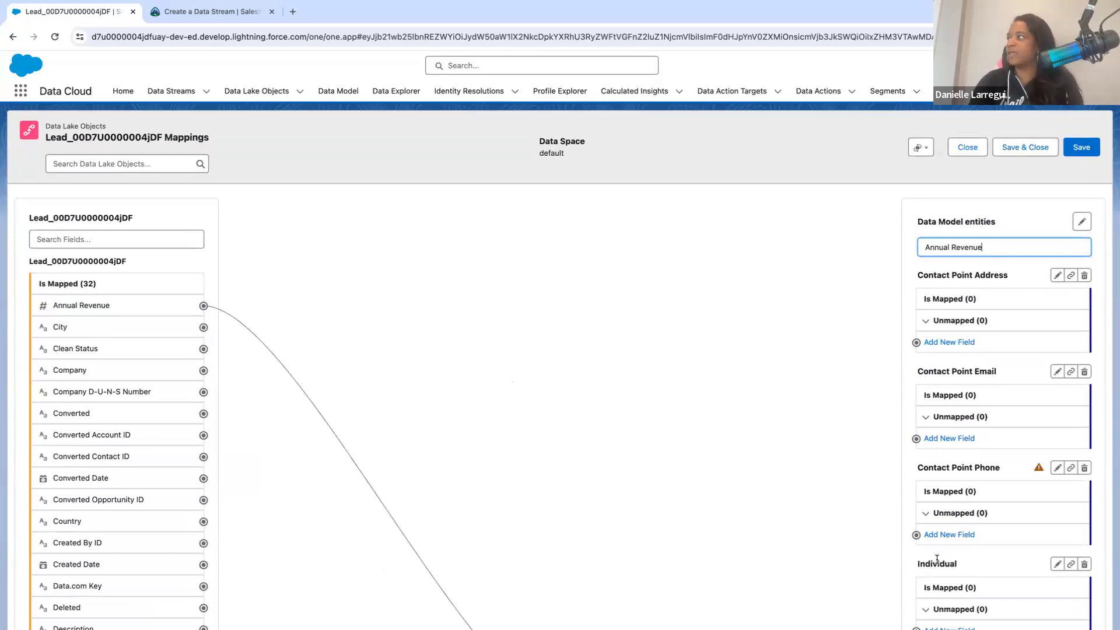
scroll(937, 559, "down", 8)
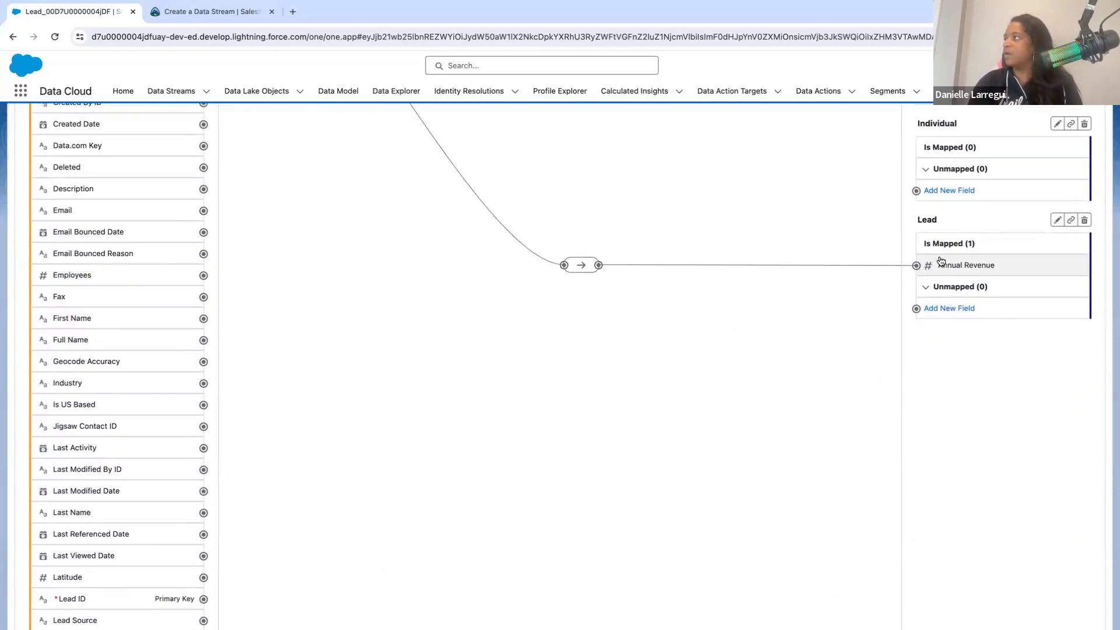
scroll(940, 261, "up", 8)
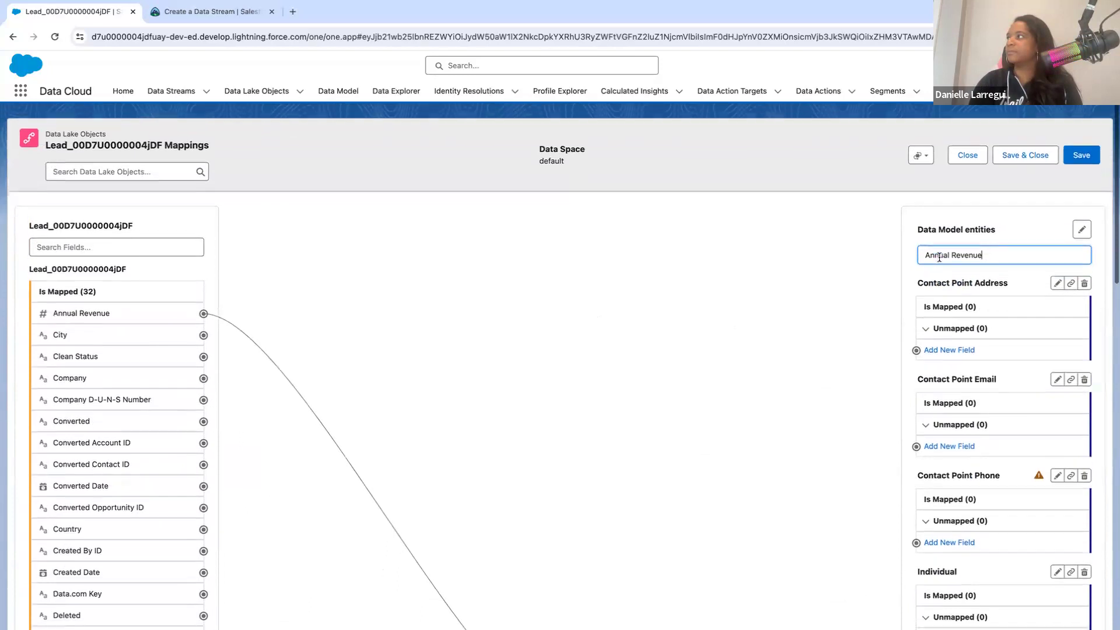
left_click_drag(979, 249, 883, 246)
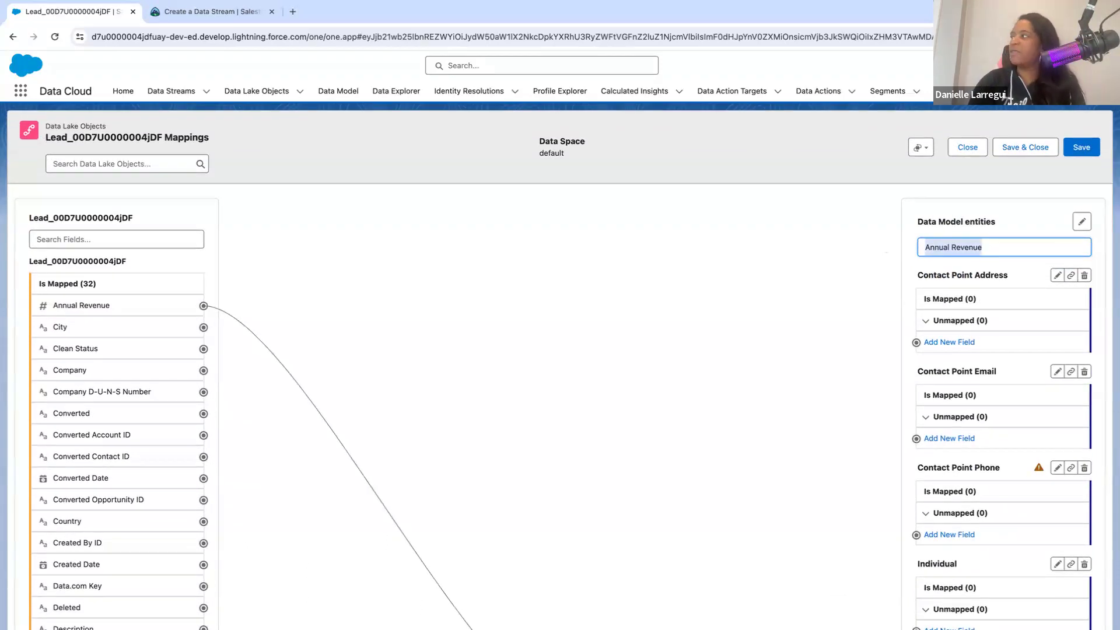
key("BackSpace")
- Look through the mappings from the Contact Point entities down to the end of the Lead entity
scroll(502, 412, "down", 3)
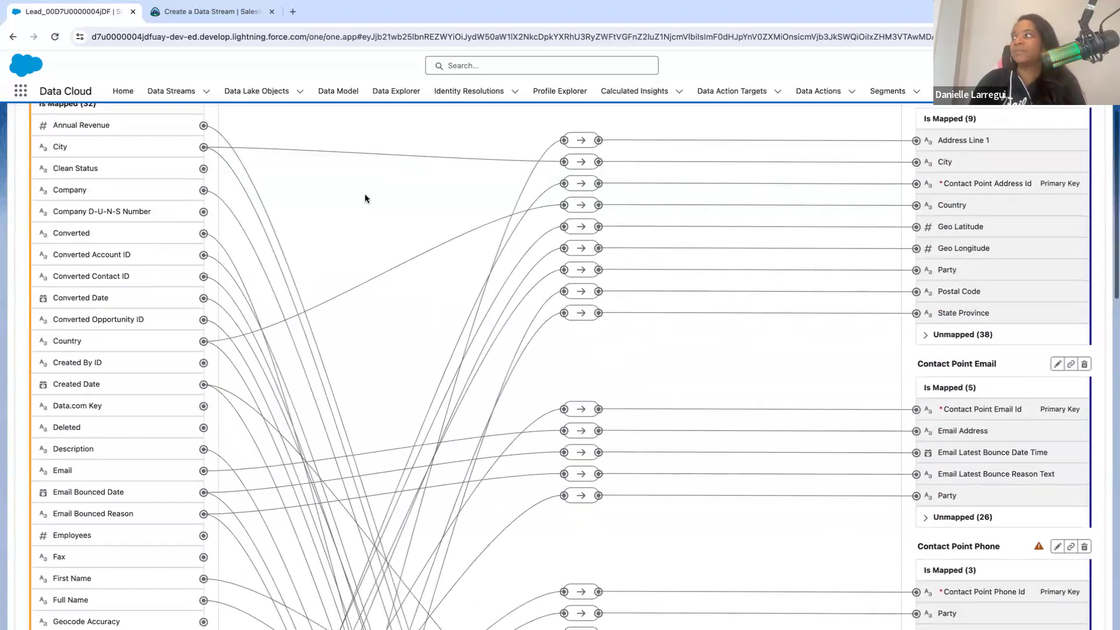
scroll(365, 195, "down", 7)
scroll(366, 198, "down", 1)
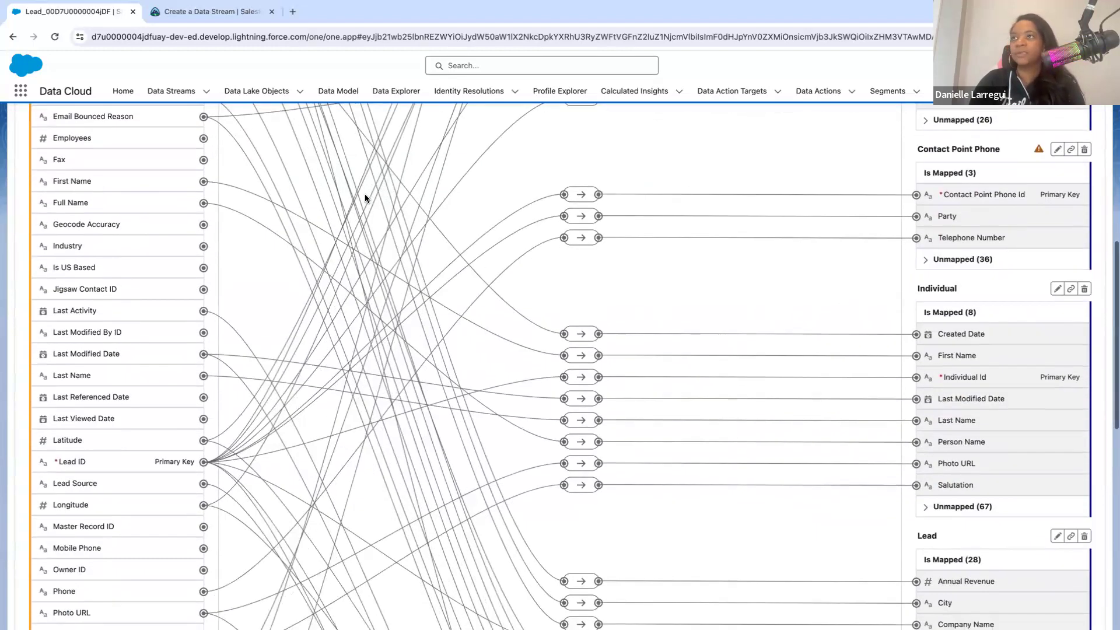
scroll(365, 193, "down", 3)
scroll(365, 193, "up", 2)
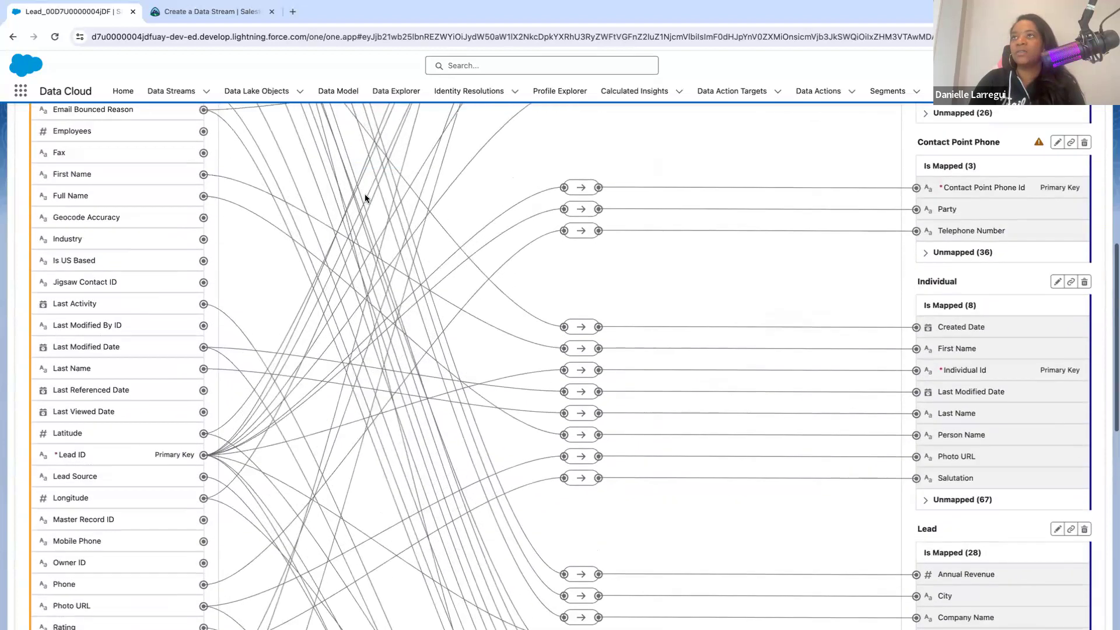
scroll(489, 320, "down", 10)
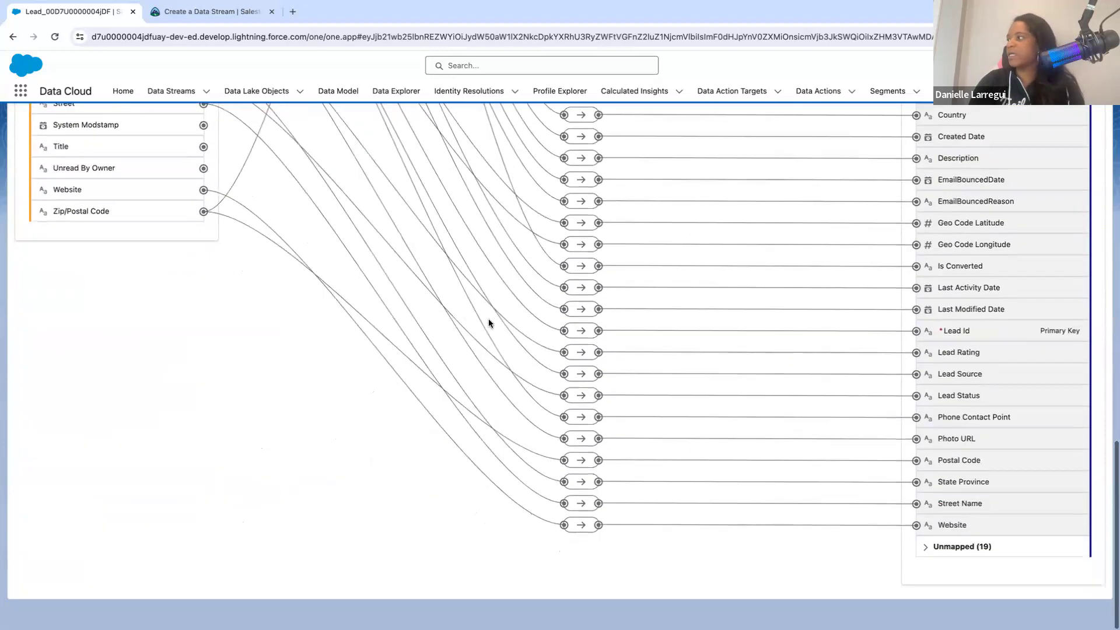
- Filter the data model entity fields by "Industry" and locate the match under the Lead entity
scroll(488, 318, "up", 20)
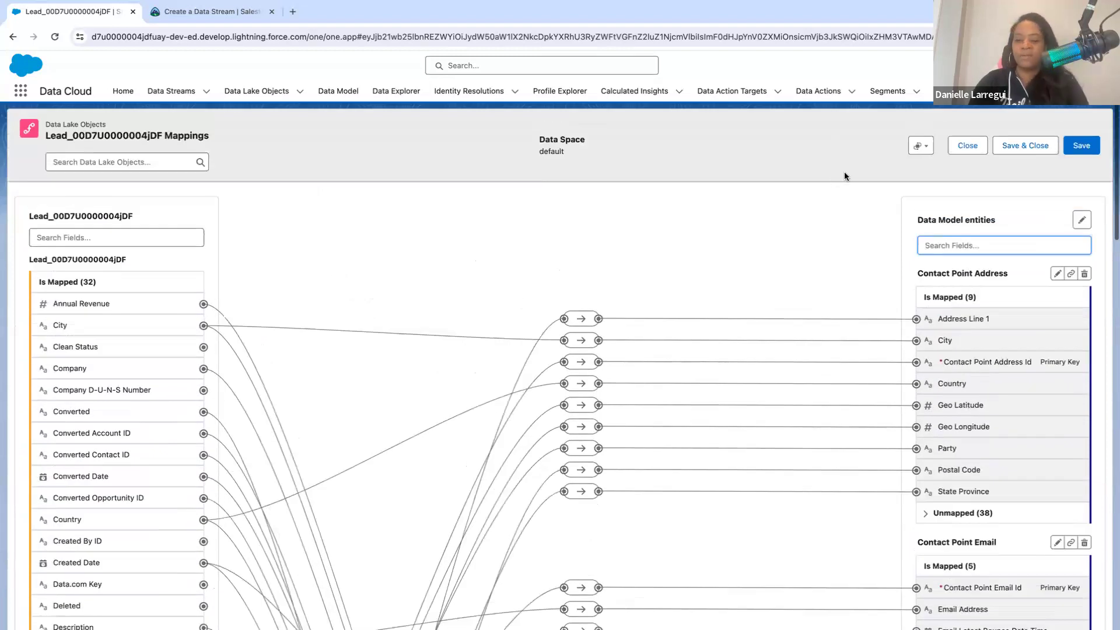
type("industry")
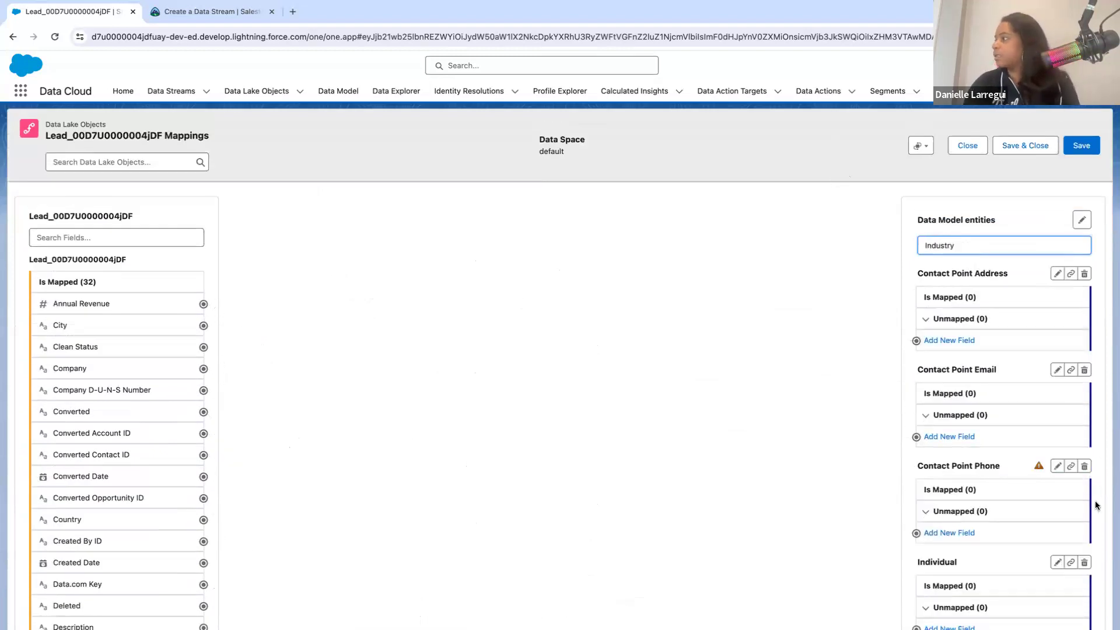
scroll(990, 470, "down", 4)
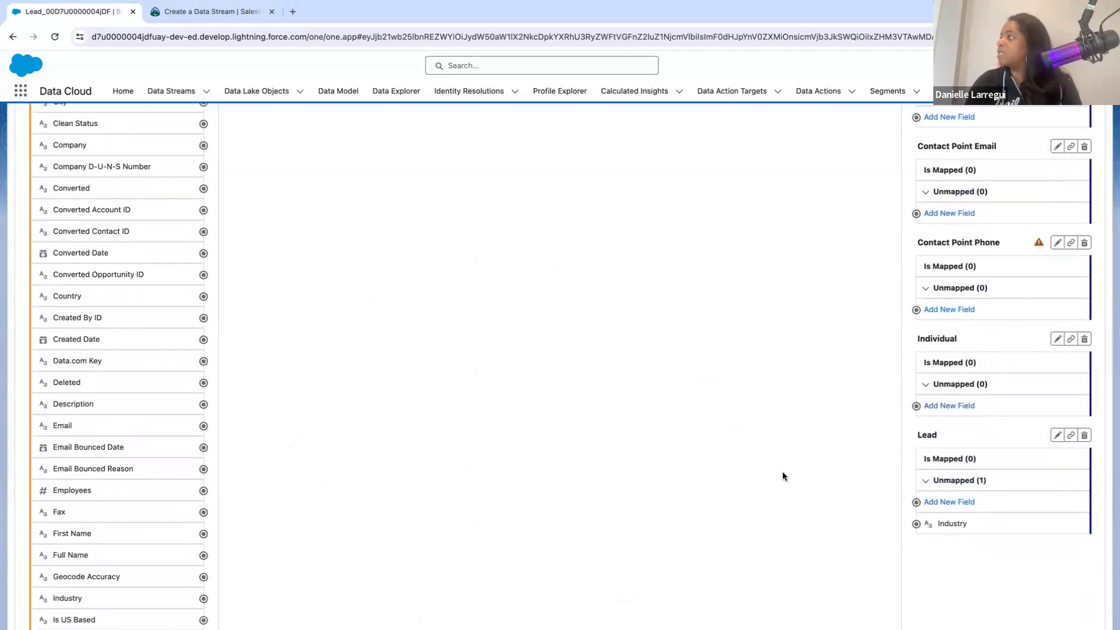
scroll(572, 389, "up", 4)
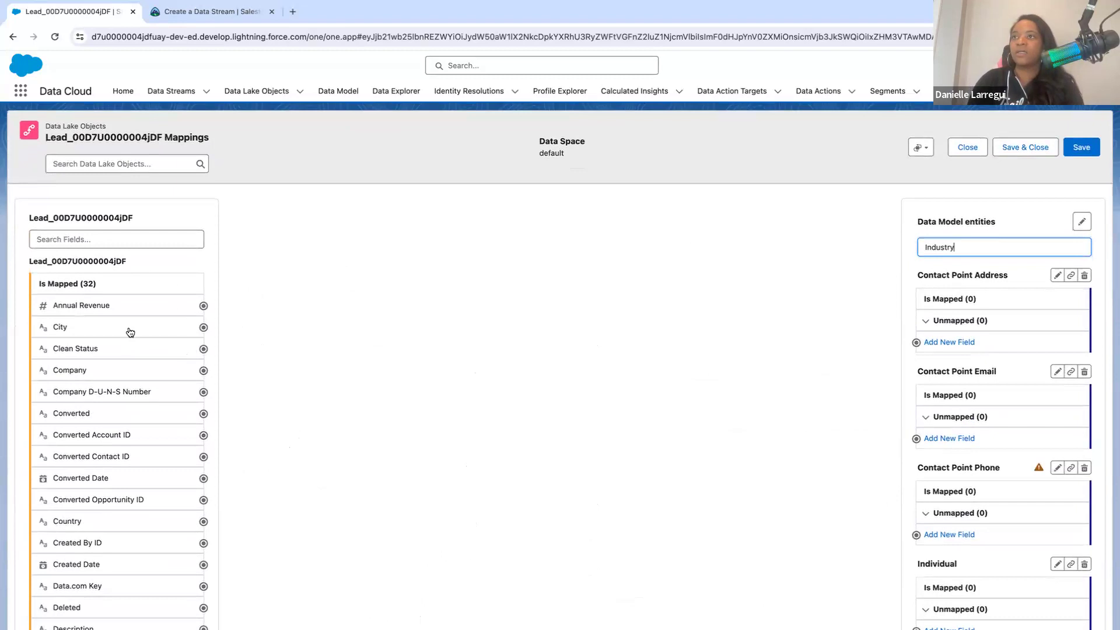
- Filter the stream's fields by "Industry", map Industry to the Lead entity's Industry field, and save the mappings
left_click(130, 239)
type("i")
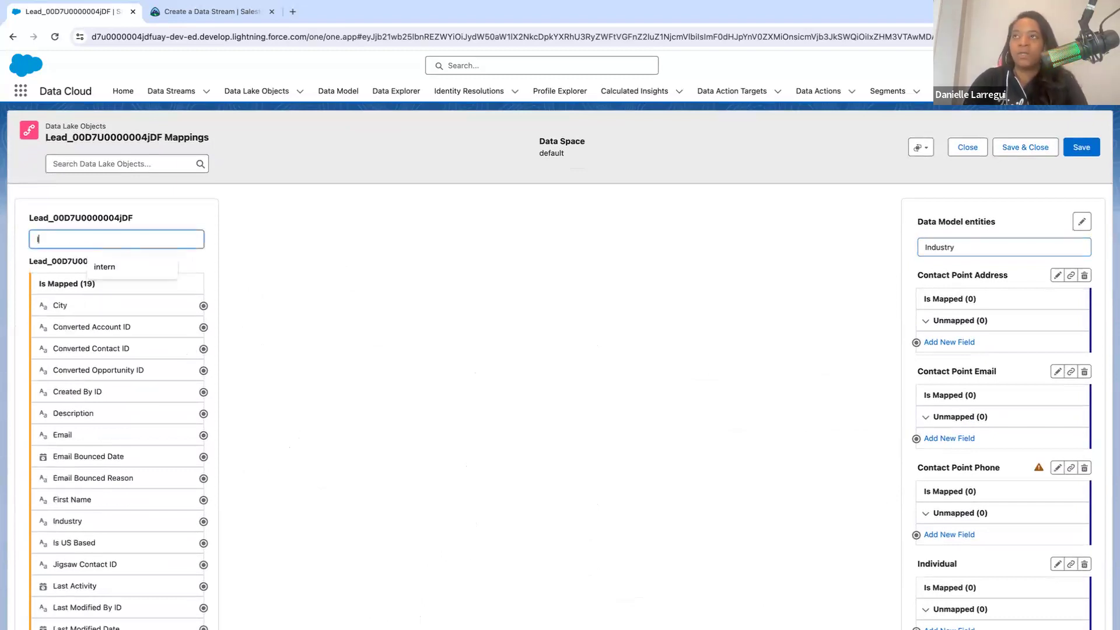
type("ndustry")
left_click(202, 308)
scroll(629, 490, "down", 3)
scroll(629, 487, "down", 1)
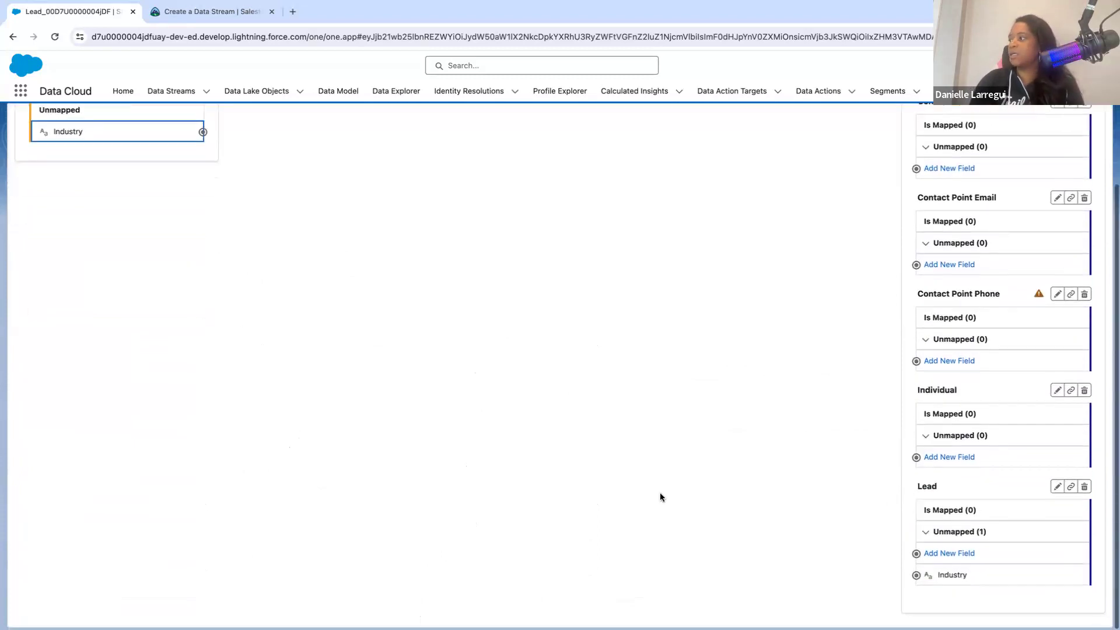
left_click(917, 578)
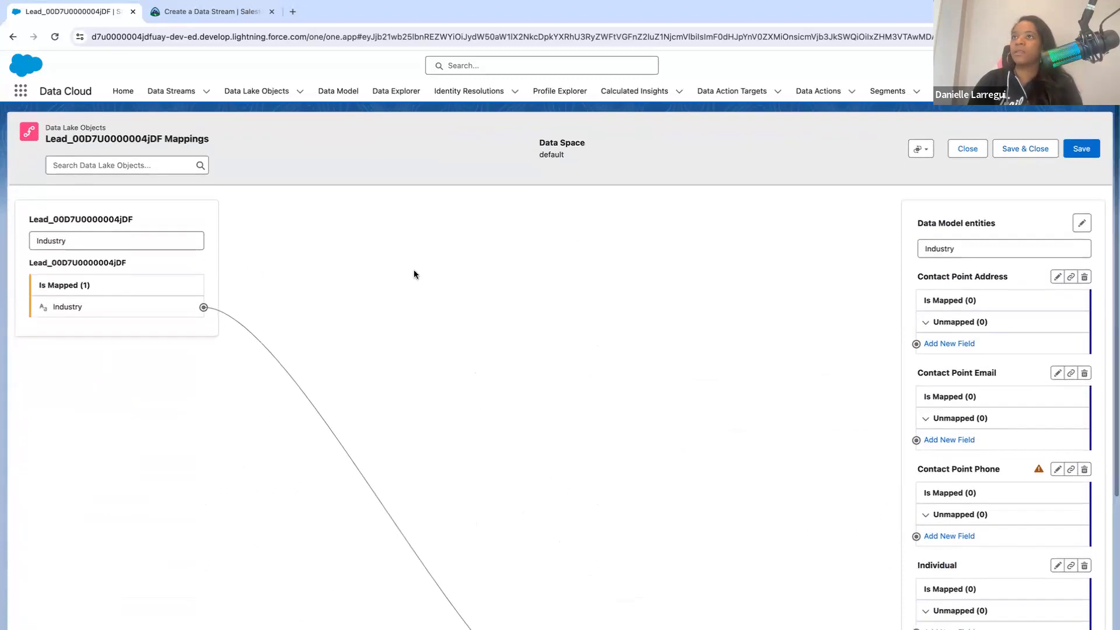
double_click(80, 236)
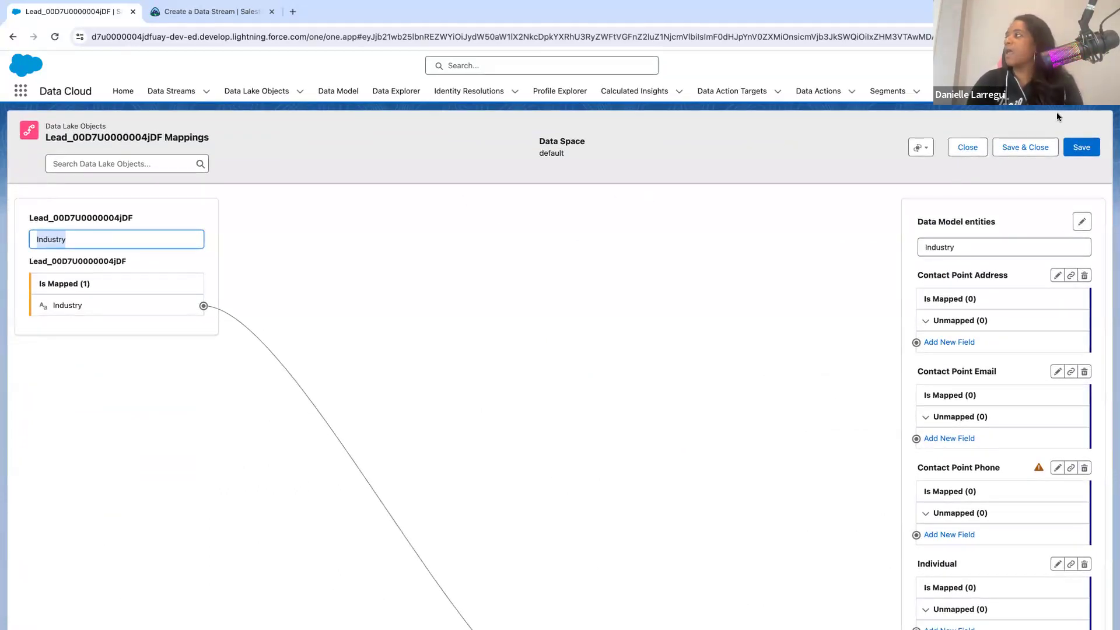
left_click(1077, 150)
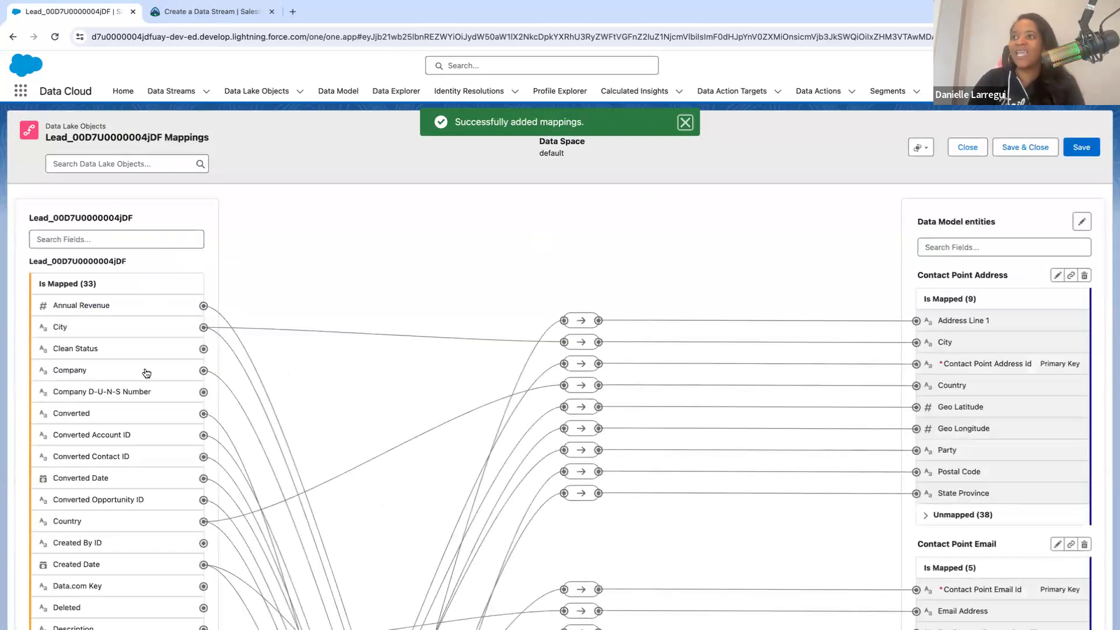
- Review the saved mappings of the Lead stream, comparing its source fields with the Individual and Lead entities
scroll(146, 371, "down", 4)
scroll(146, 373, "down", 5)
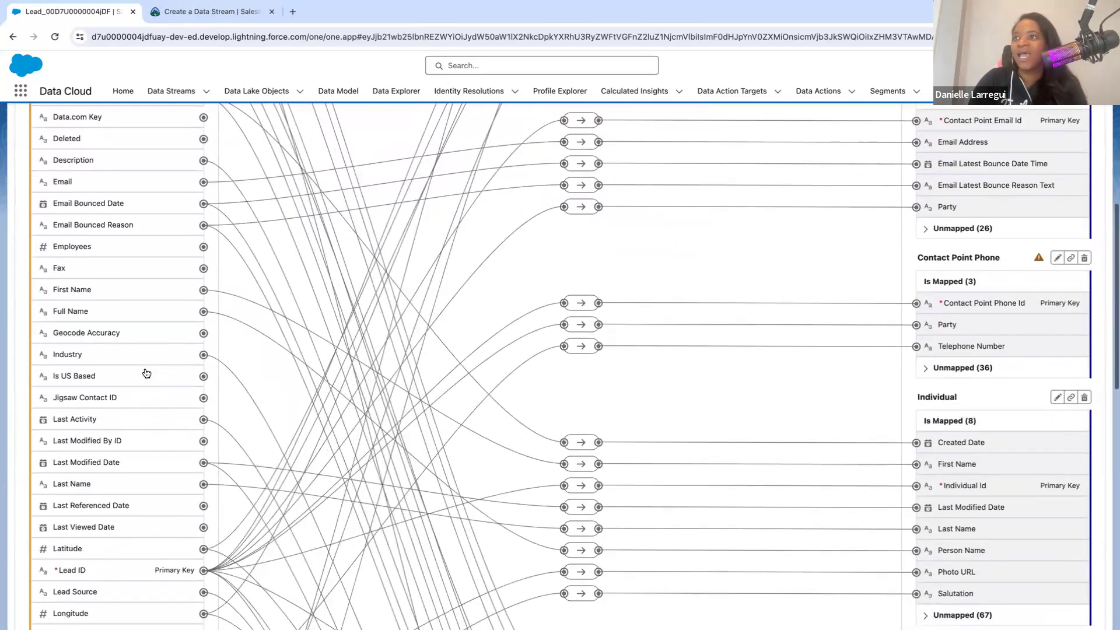
scroll(147, 373, "down", 3)
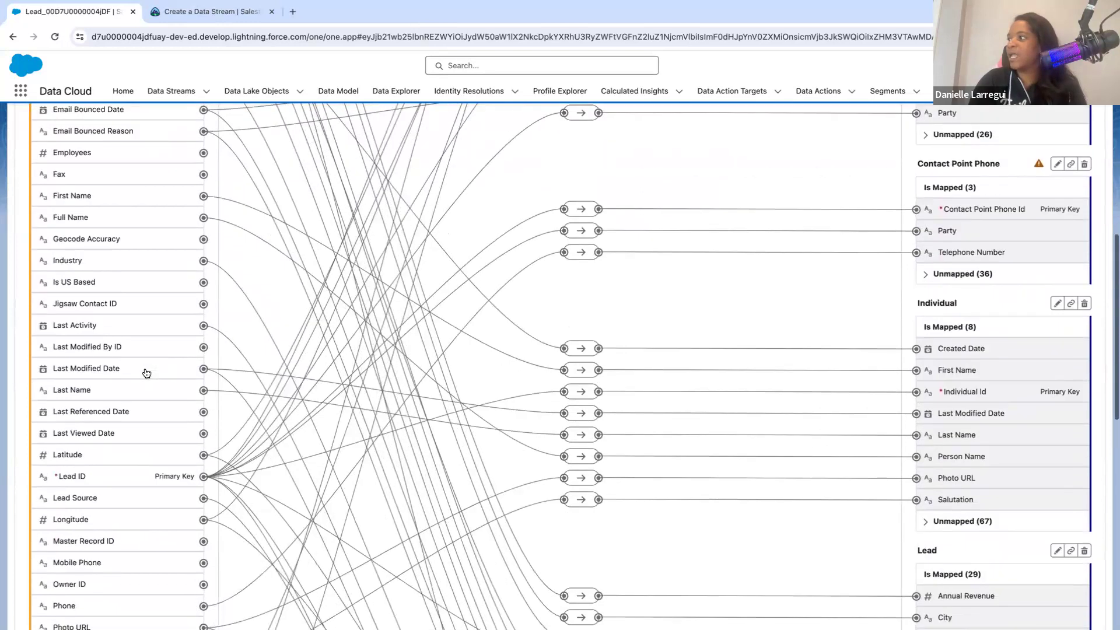
scroll(147, 374, "down", 5)
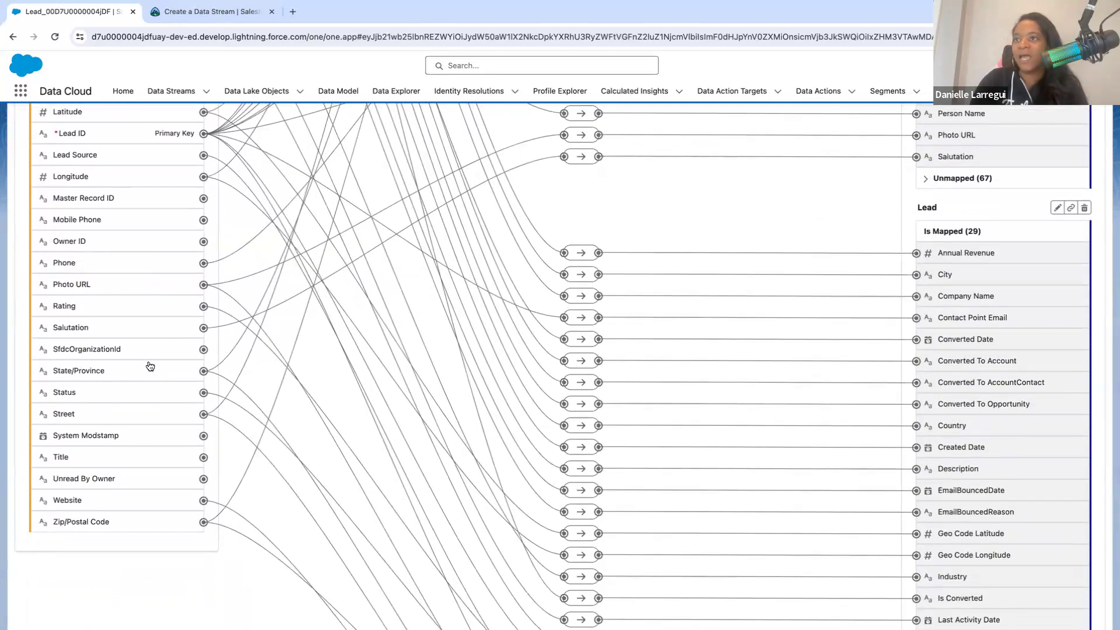
scroll(101, 500, "up", 7)
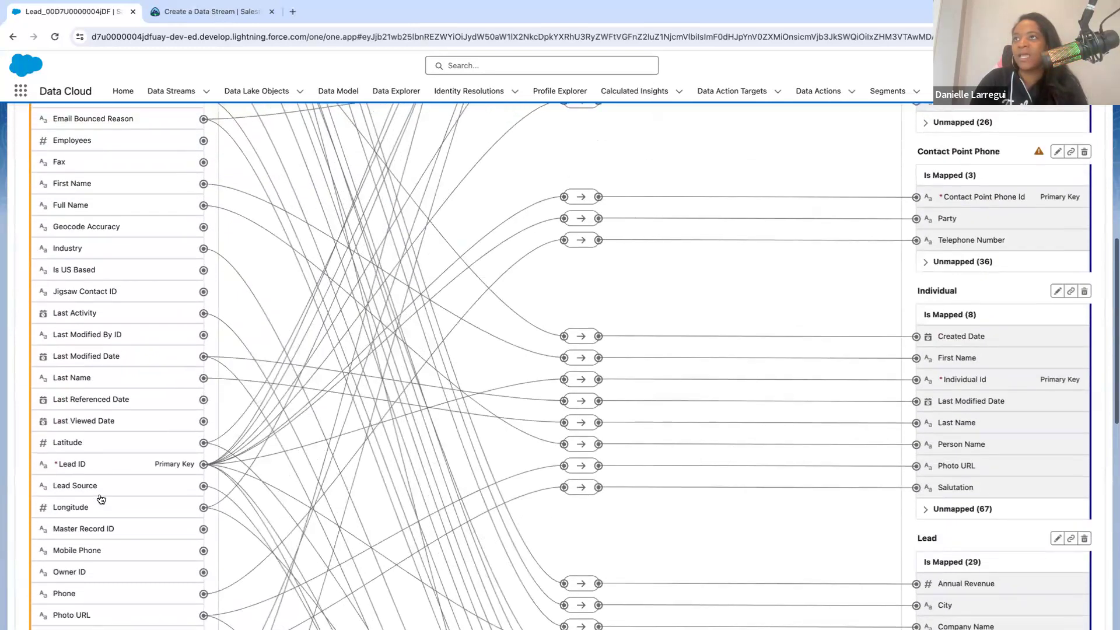
- Filter the data model entity fields by "Fax" and check each entity for a matching field
scroll(101, 499, "up", 1)
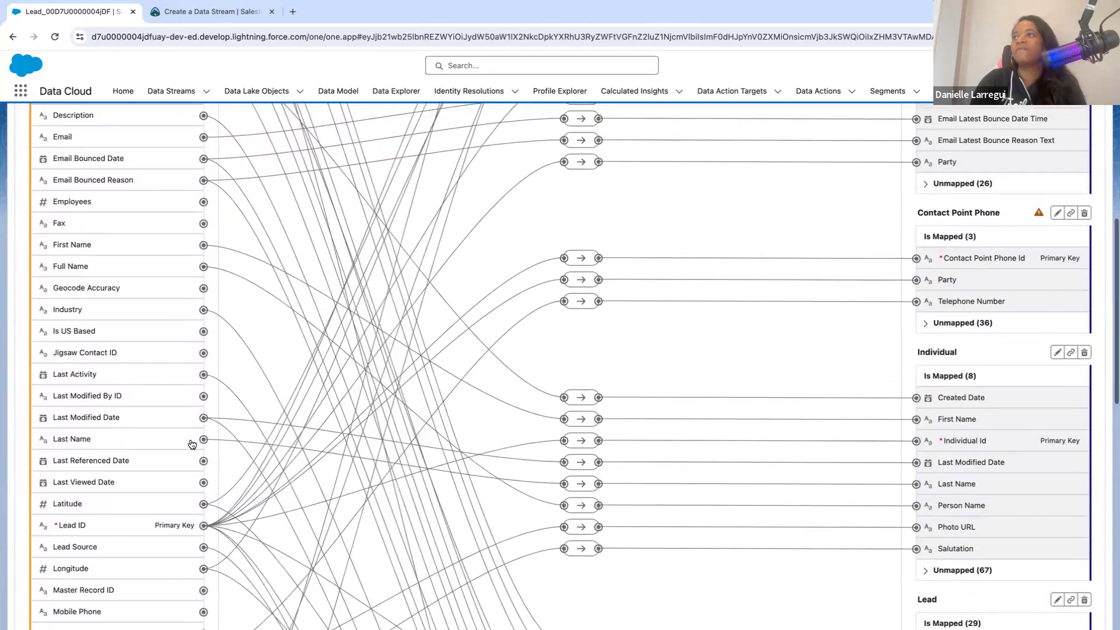
scroll(192, 443, "up", 7)
left_click(957, 130)
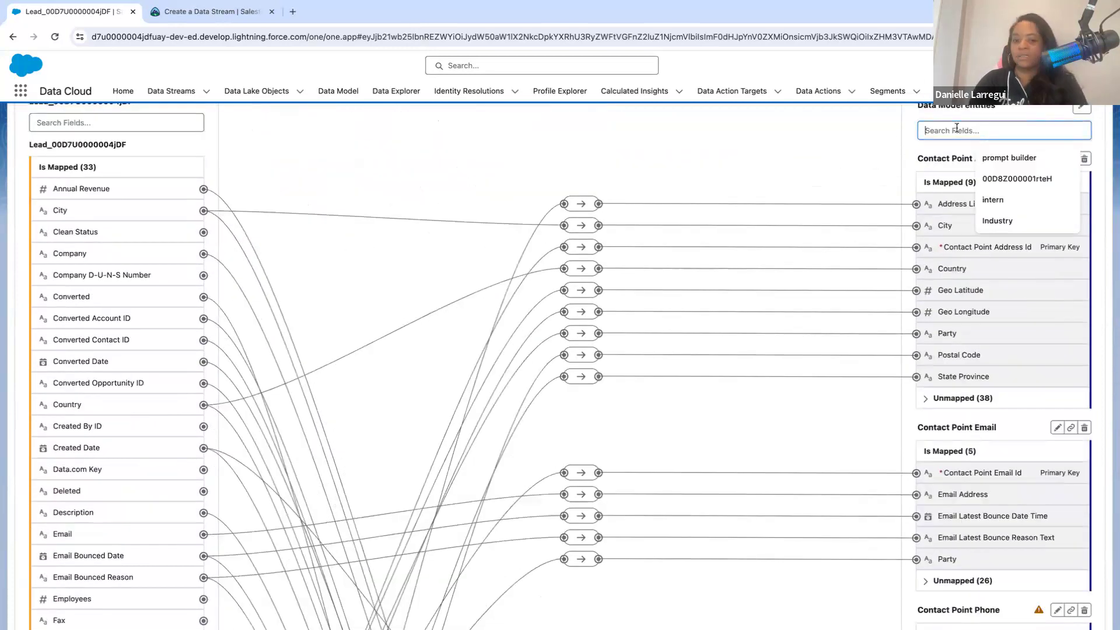
type("Fax")
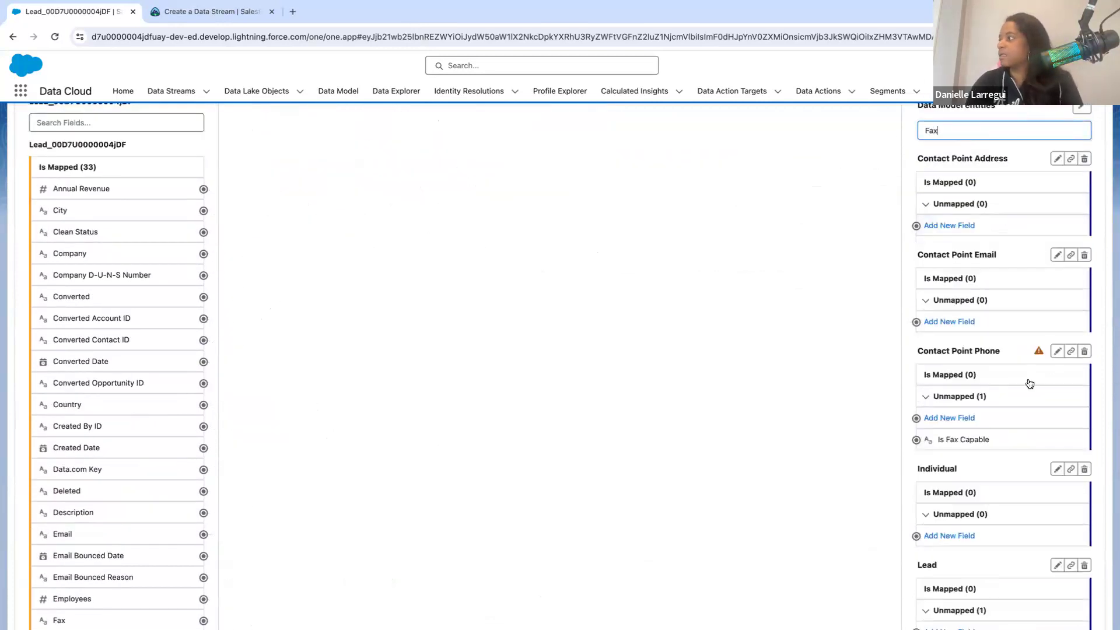
scroll(1029, 383, "down", 2)
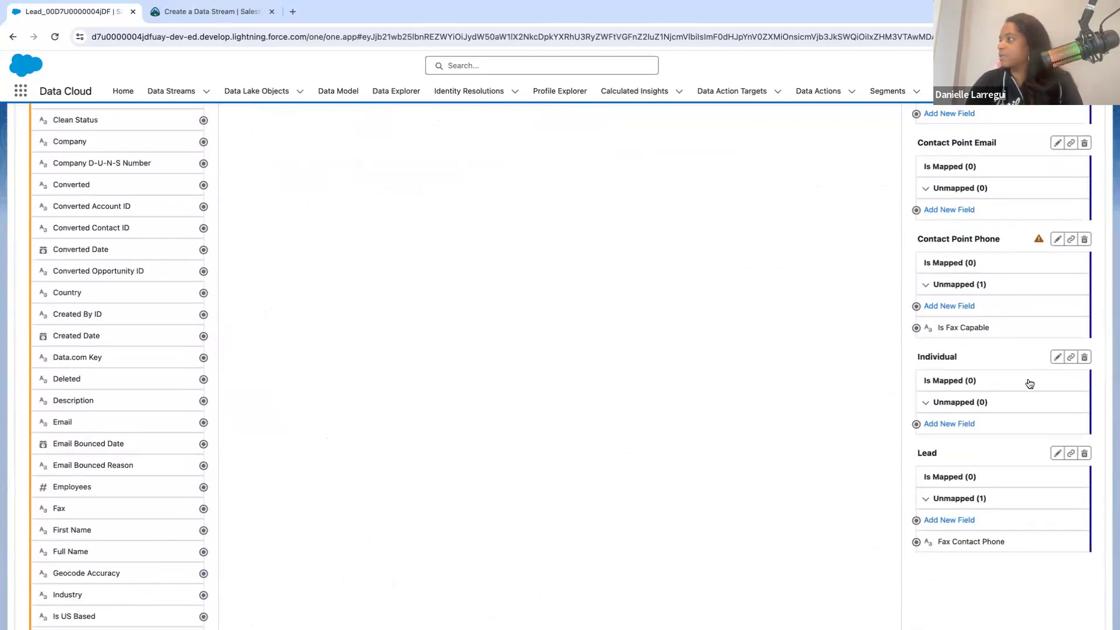
scroll(1029, 383, "up", 1)
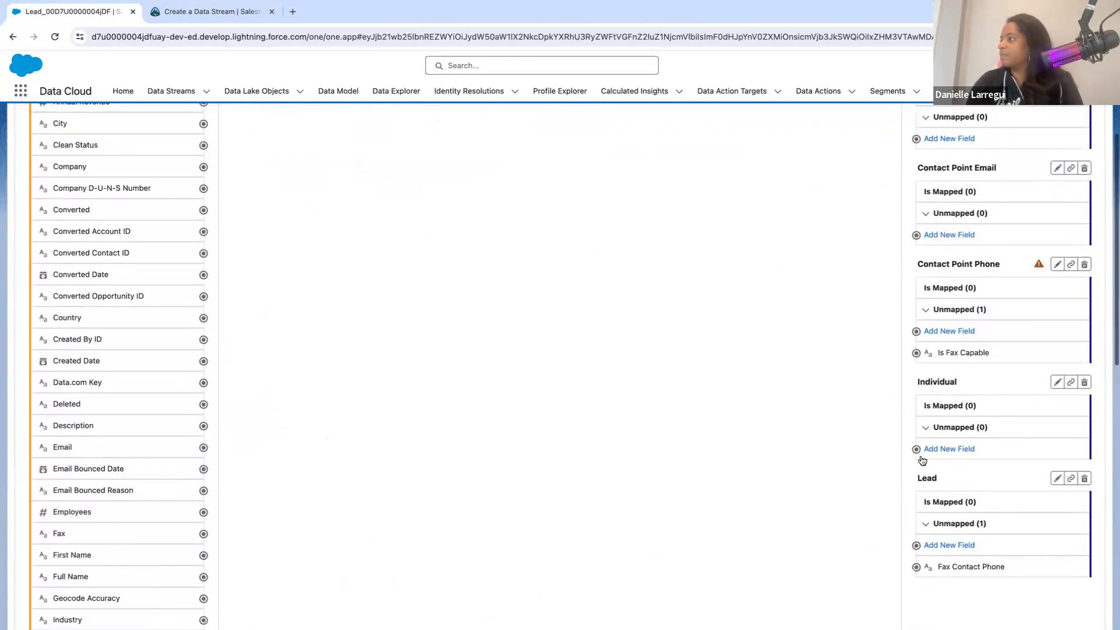
scroll(933, 417, "up", 2)
scroll(956, 467, "down", 2)
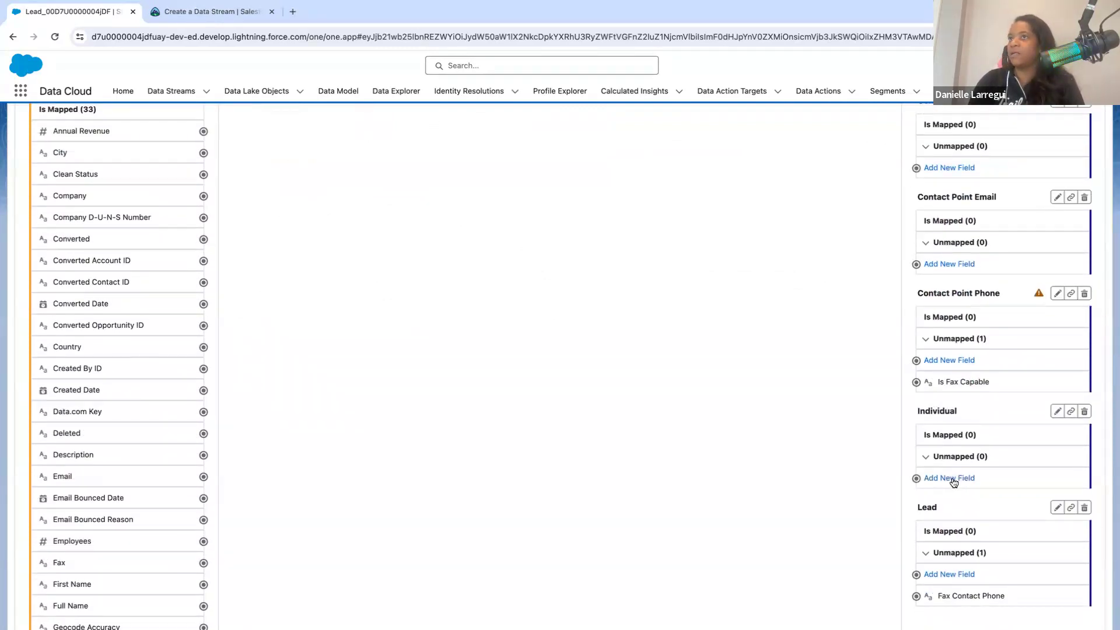
- Add a new custom attribute labelled Fax with data type Phone to the Individual entity and save it
left_click(953, 480)
left_click(532, 313)
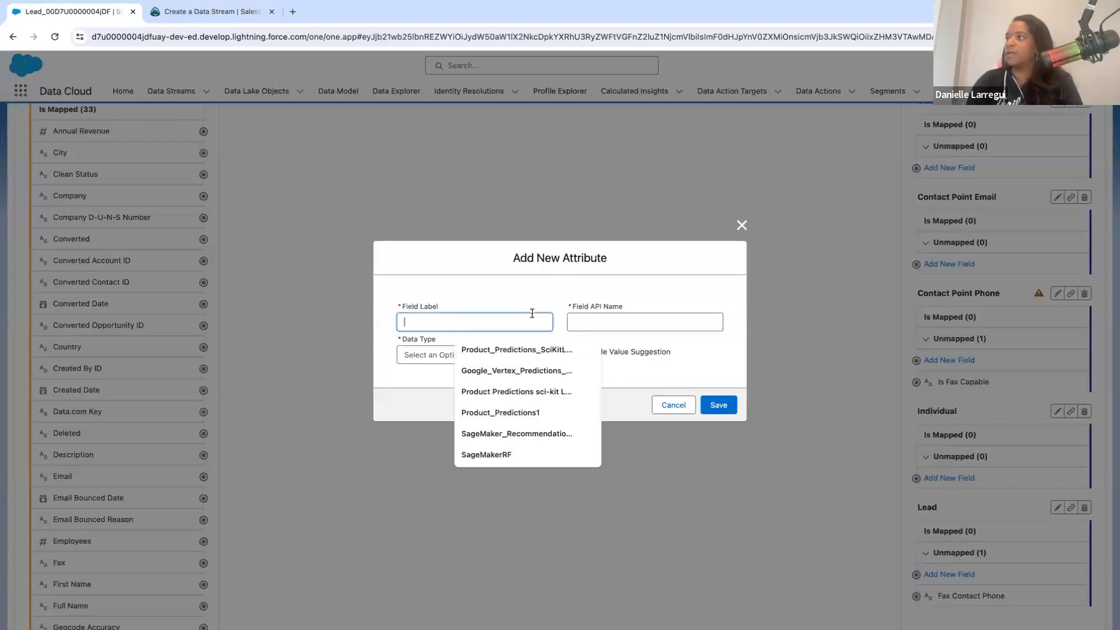
type("Fax")
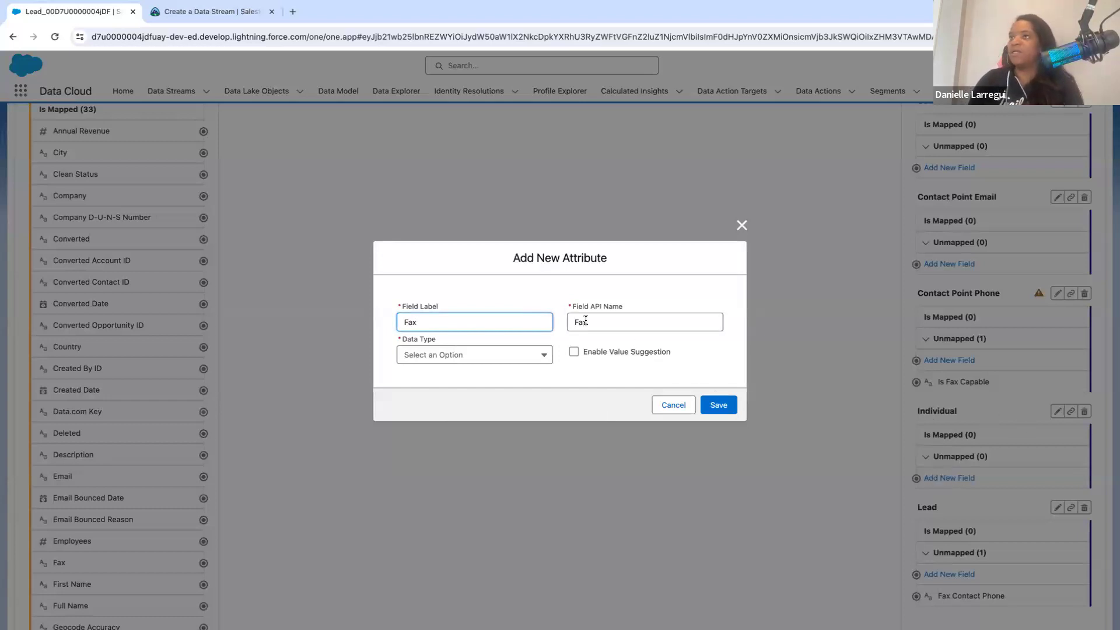
left_click(521, 356)
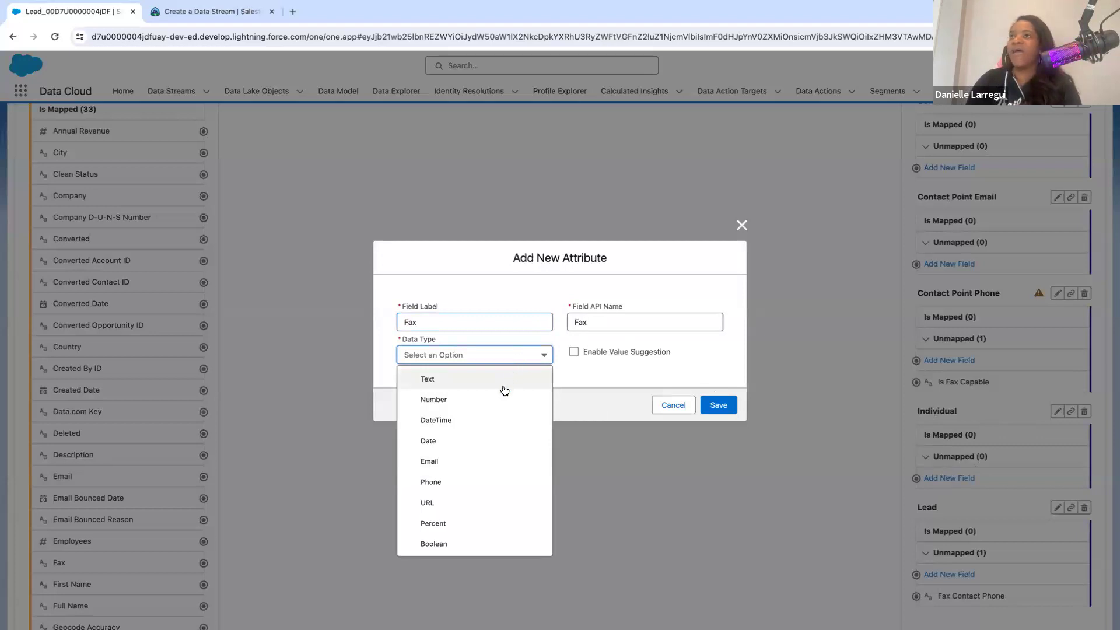
left_click(431, 482)
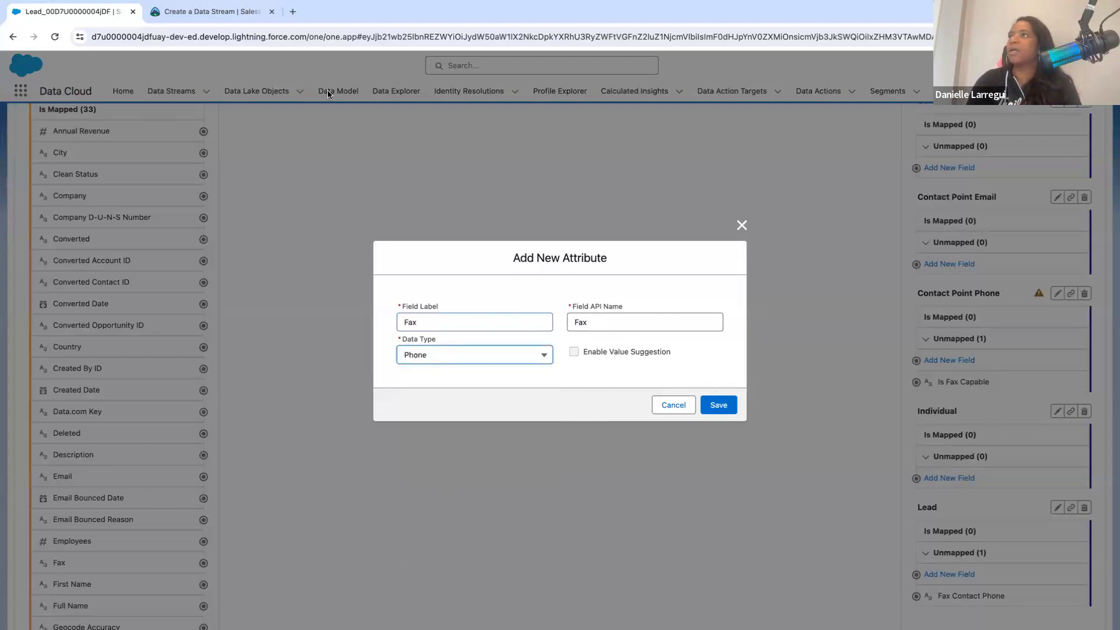
left_click(717, 406)
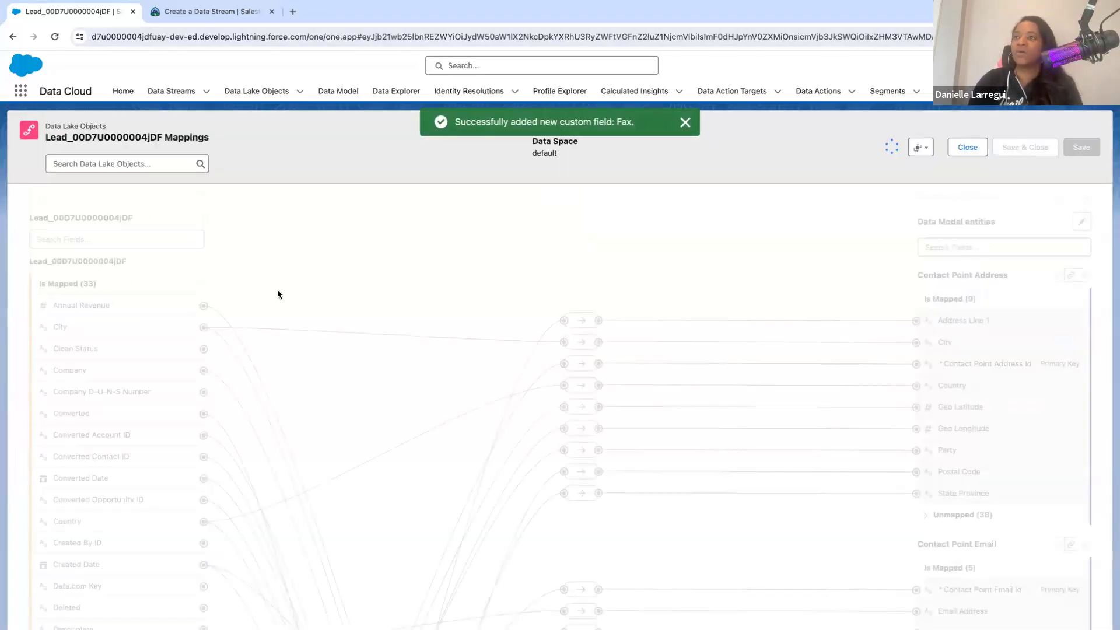
- Filter both the Lead stream's fields and the data model entity fields by "Fax"
left_click(148, 236)
type("Fa")
type("x")
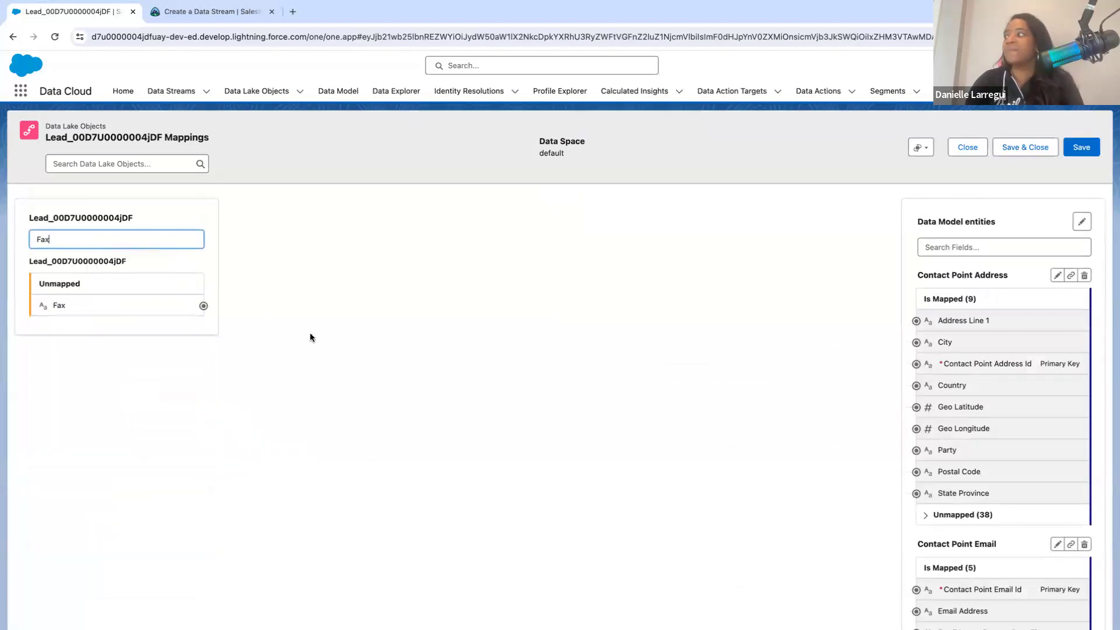
scroll(1024, 453, "down", 3)
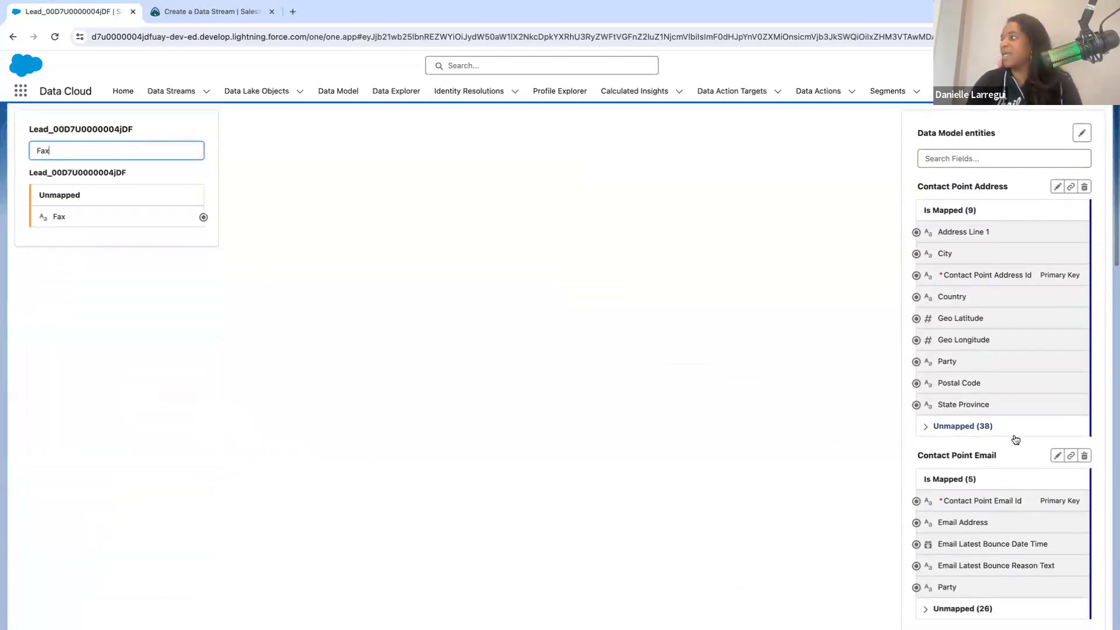
scroll(984, 229, "up", 1)
left_click(938, 198)
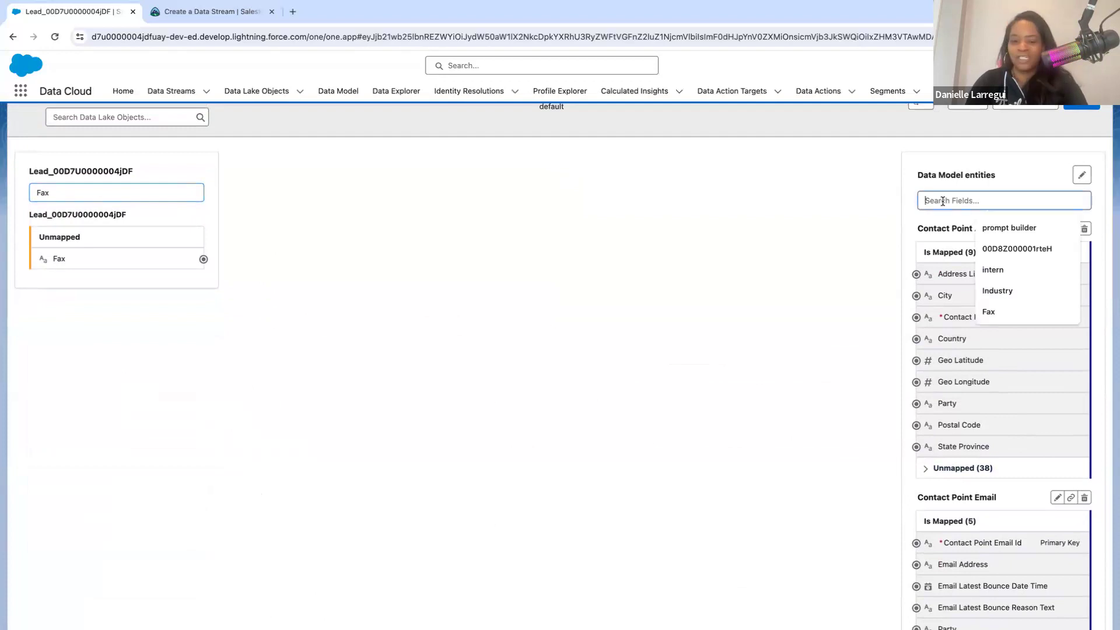
type("Fax")
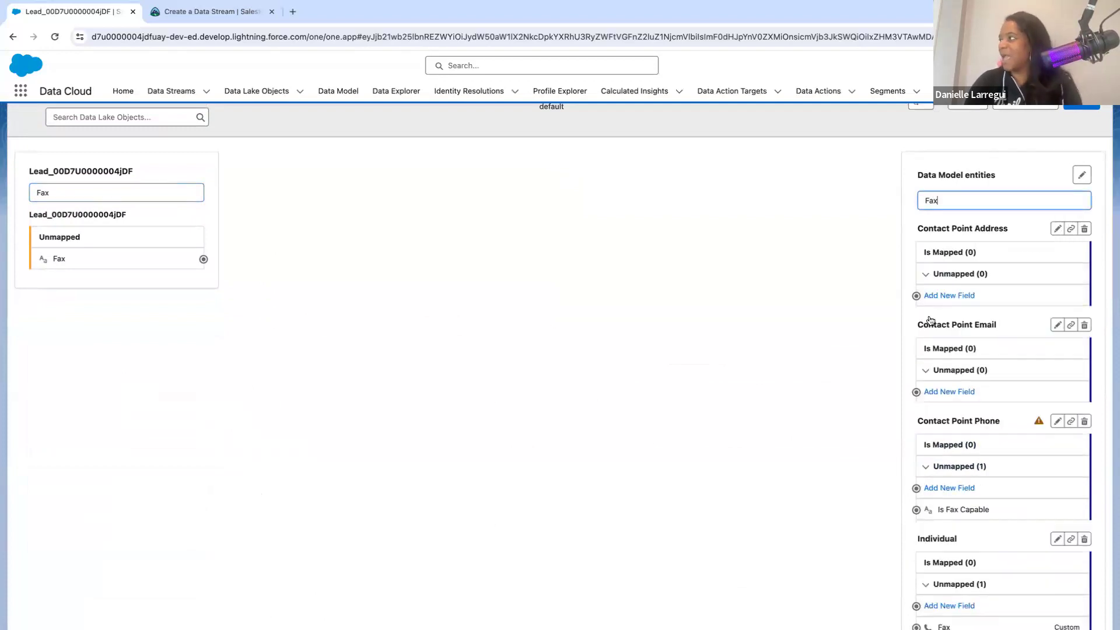
- Map the stream's Fax field to the Individual entity's custom Fax field and save the mappings
scroll(932, 332, "down", 1)
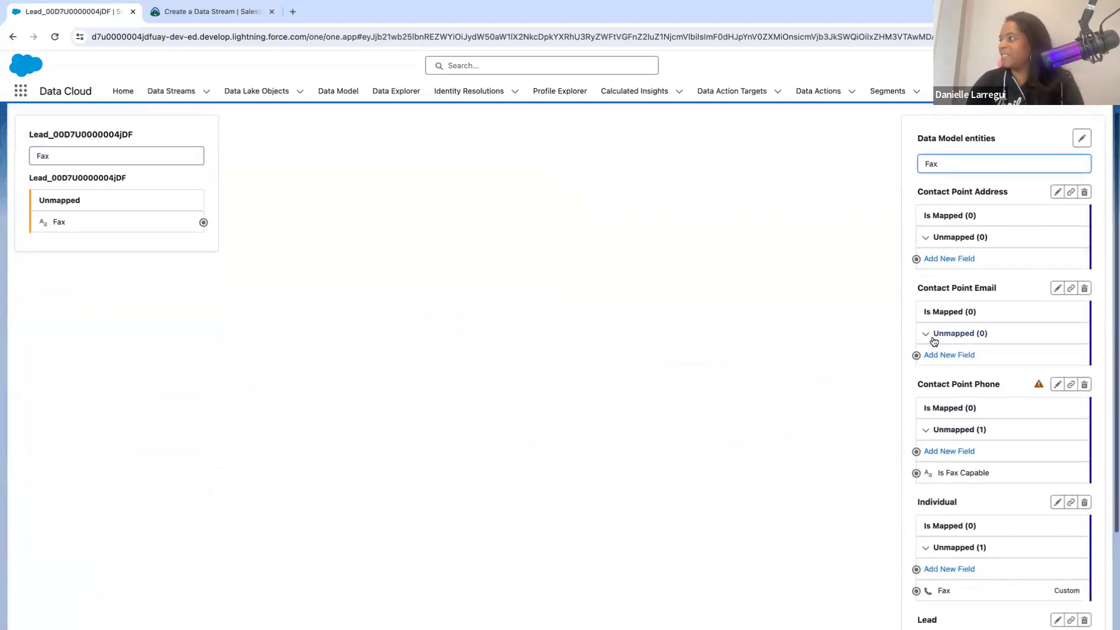
left_click(925, 549)
left_click(925, 548)
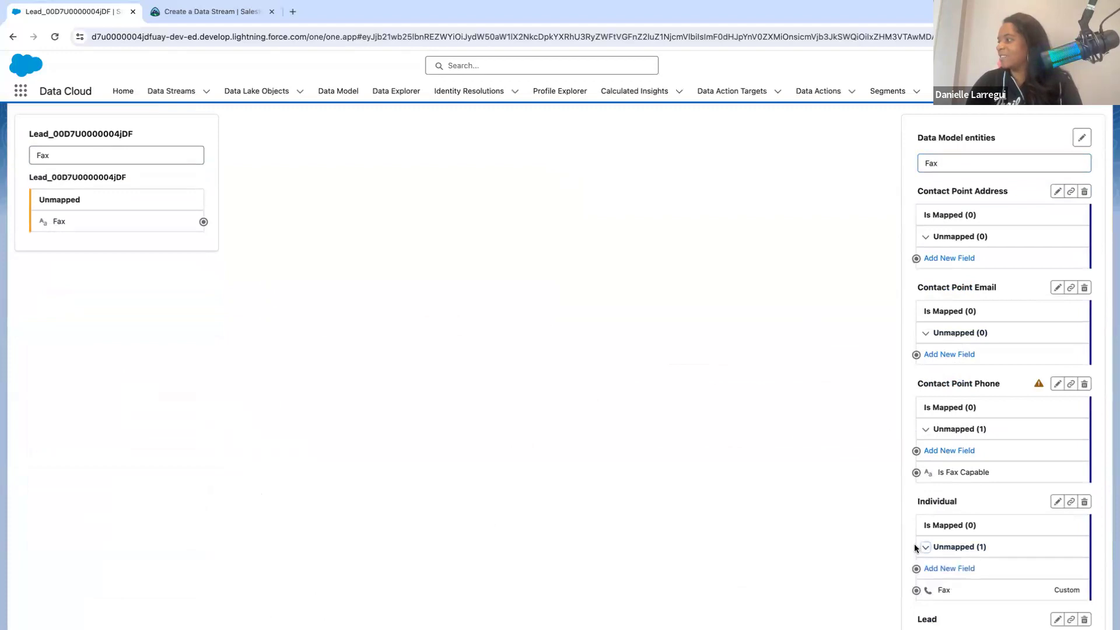
left_click(202, 224)
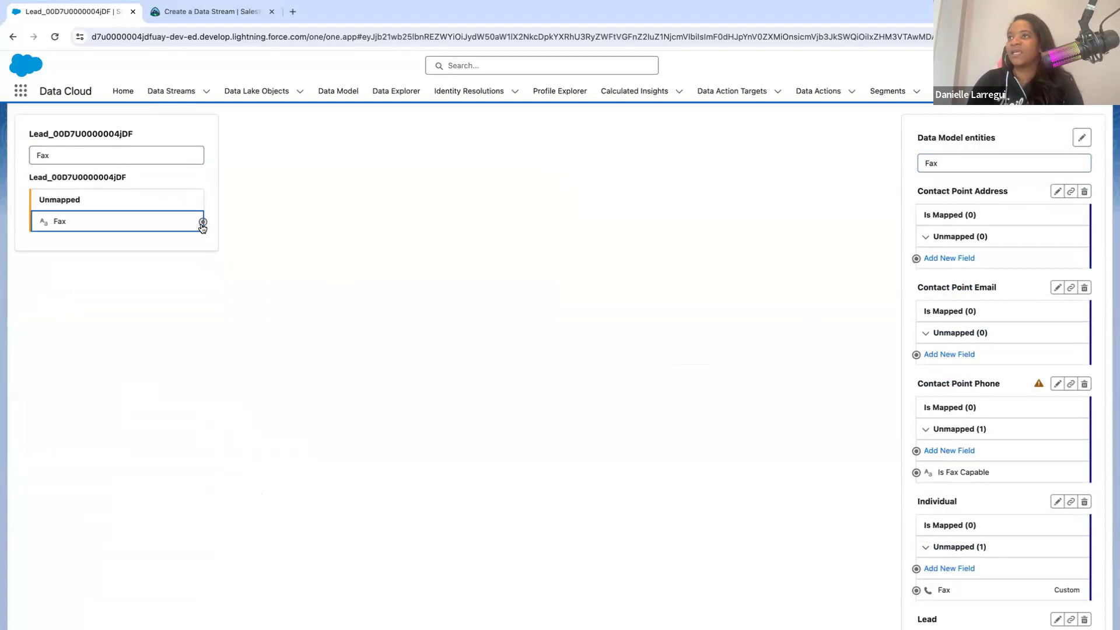
left_click(916, 590)
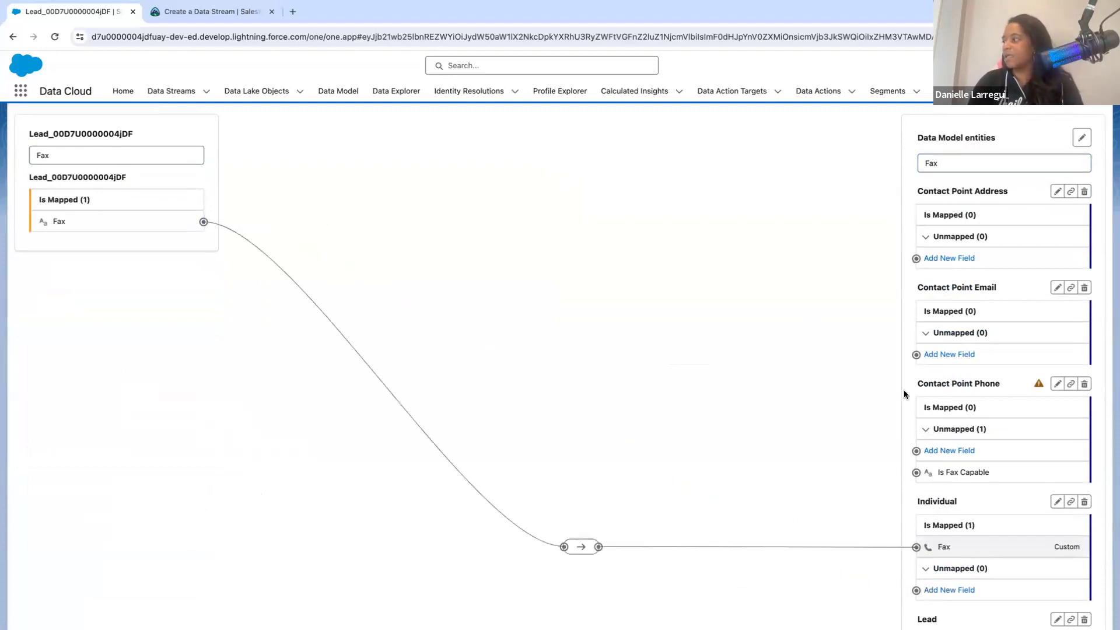
scroll(877, 369, "up", 2)
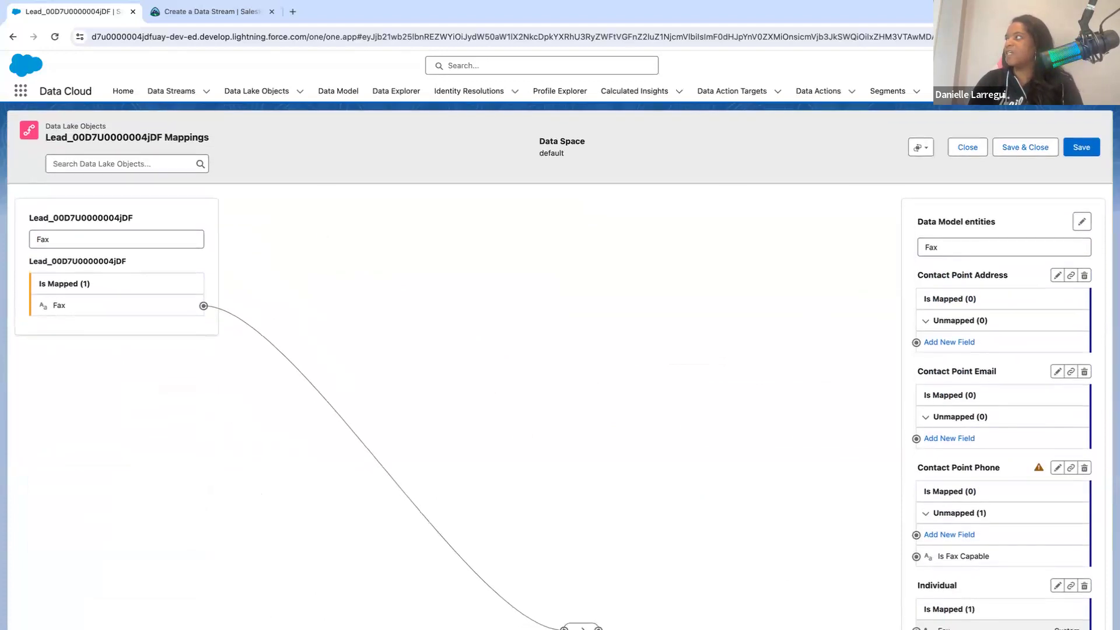
left_click(1078, 148)
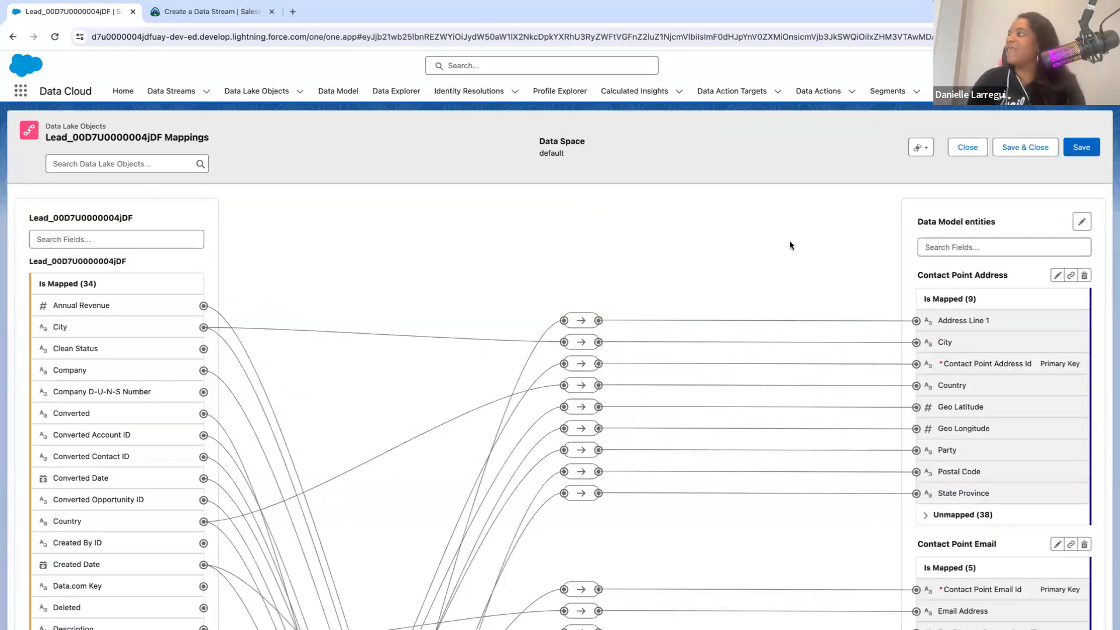
- Start a new custom object in the custom data model from the Lead stream's mapping page
scroll(884, 258, "down", 2)
scroll(884, 257, "up", 2)
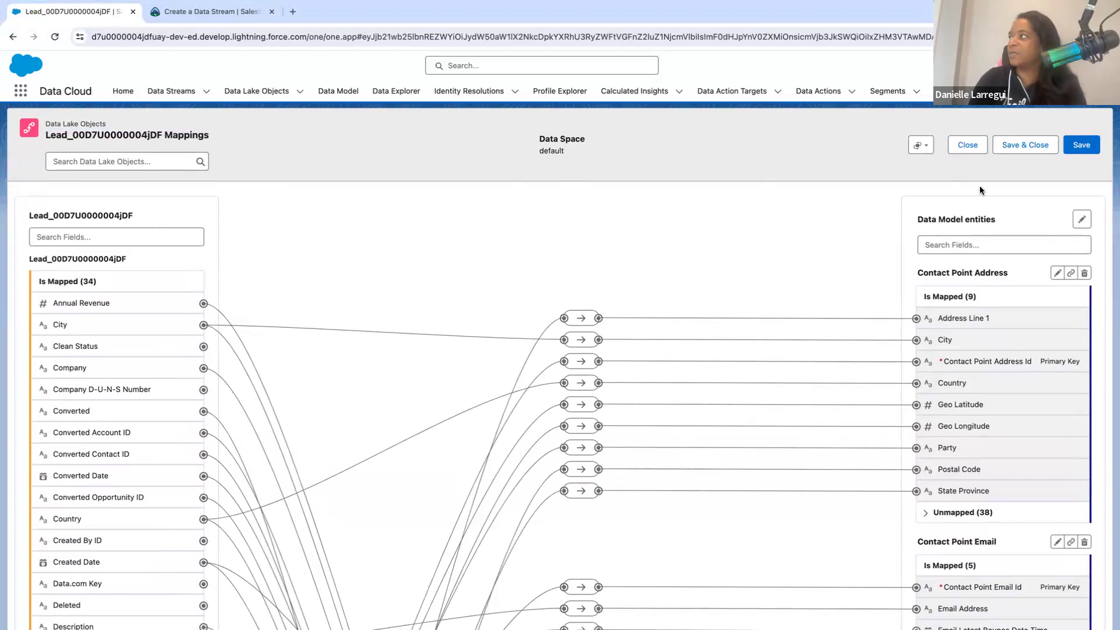
left_click(1081, 221)
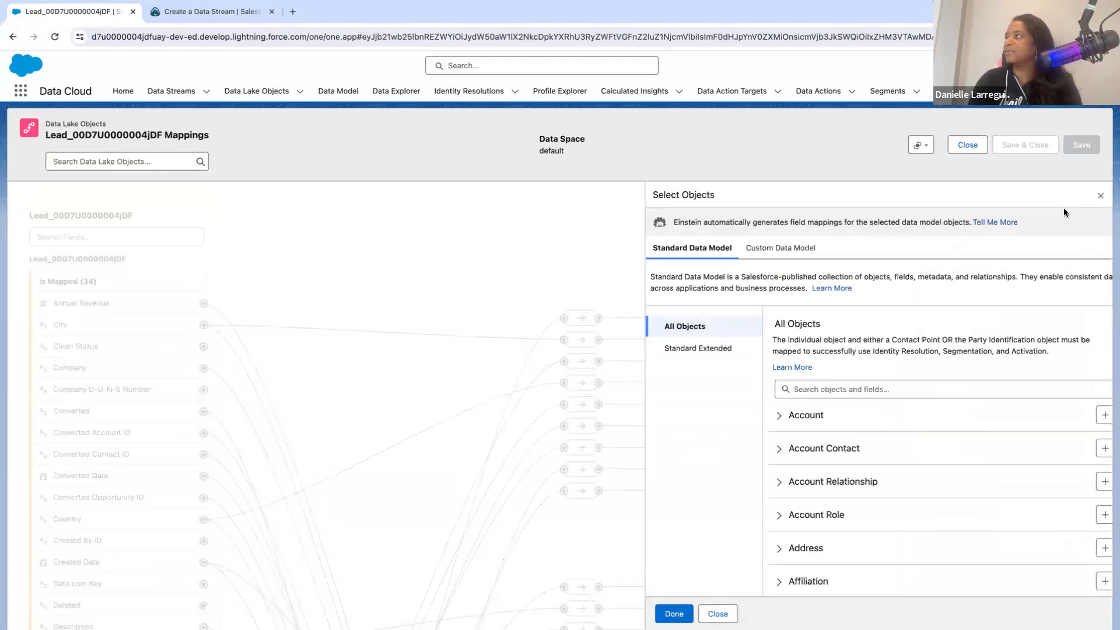
left_click(783, 252)
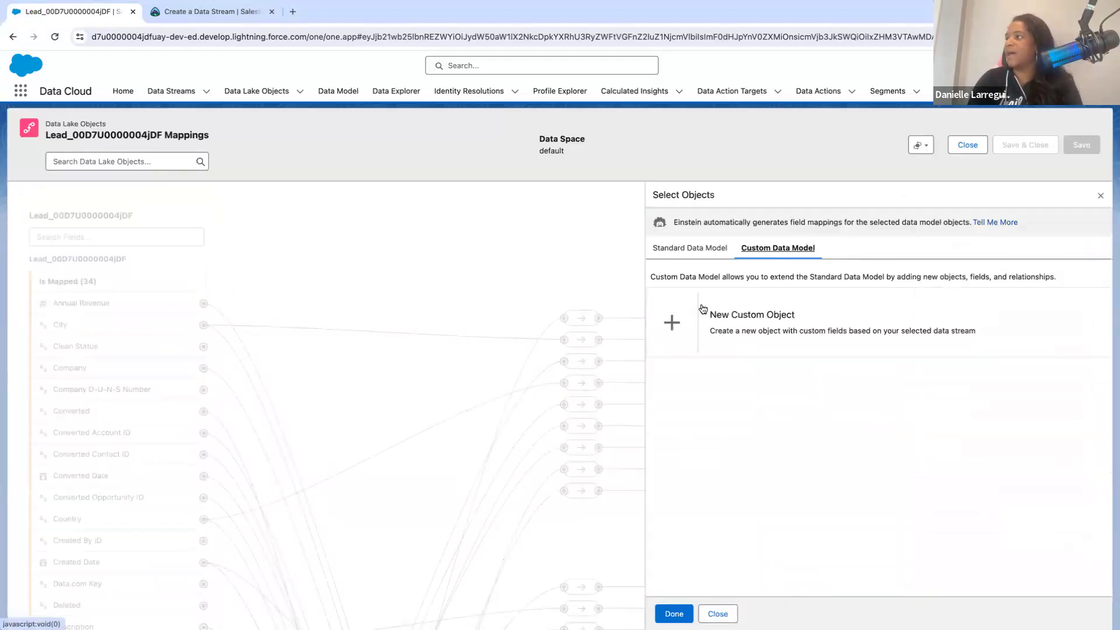
left_click(702, 310)
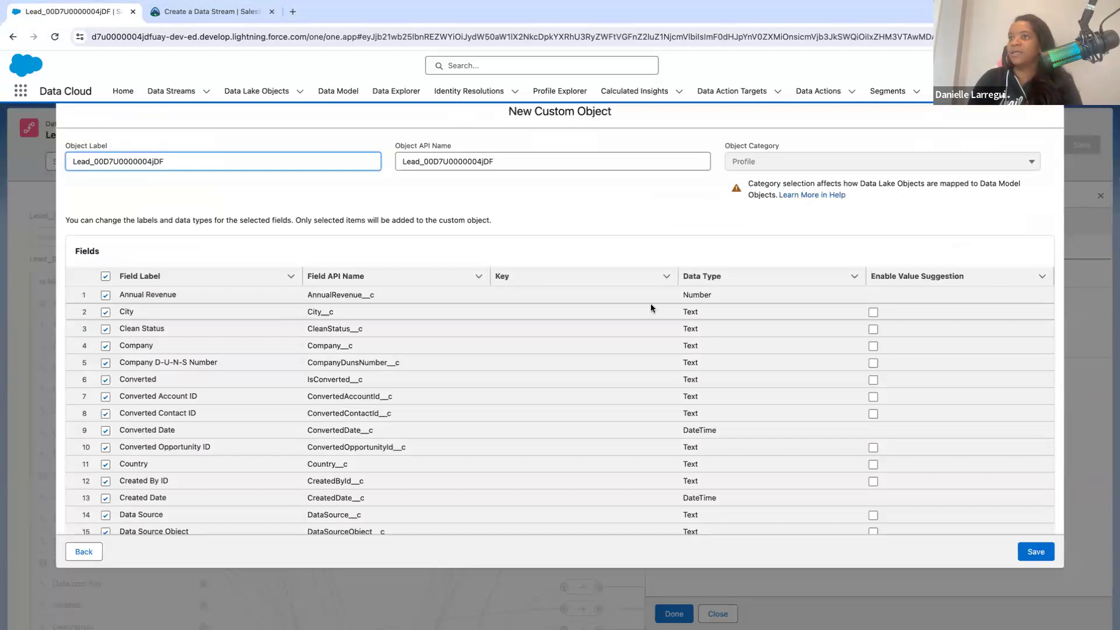
- Look over the new custom object's field list and deselect all of its optional fields at once
scroll(208, 322, "down", 2)
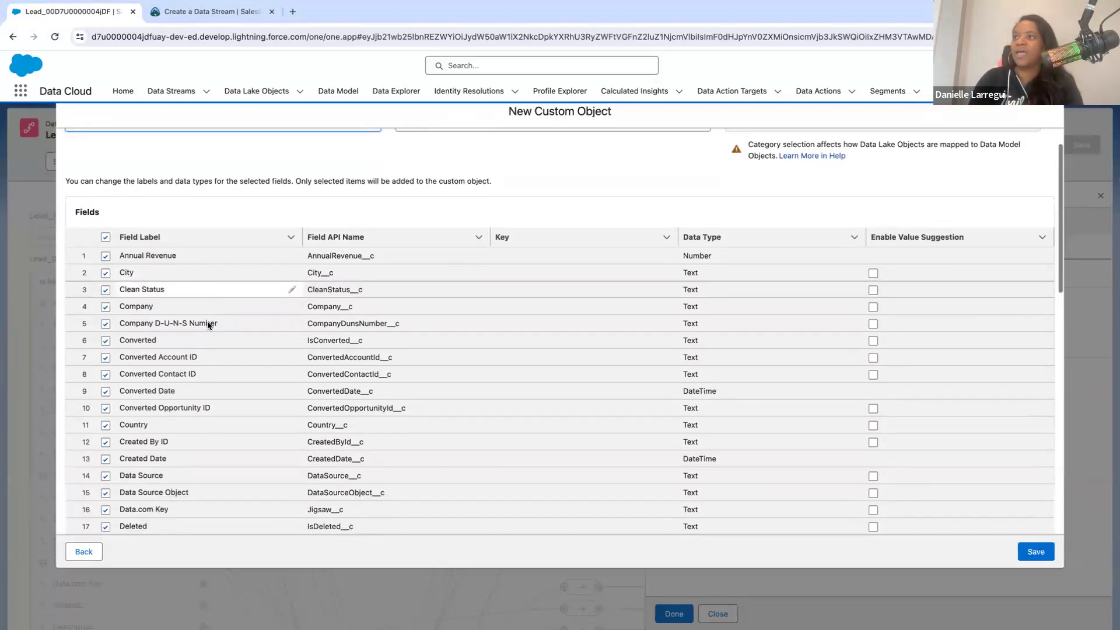
scroll(207, 321, "down", 5)
scroll(208, 321, "up", 10)
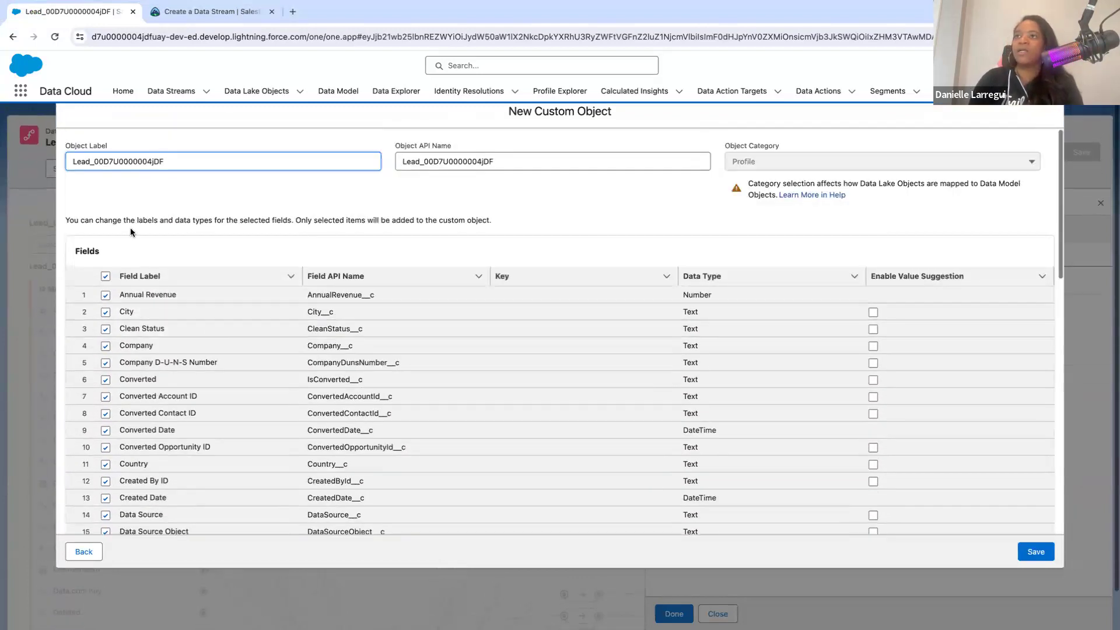
left_click(105, 276)
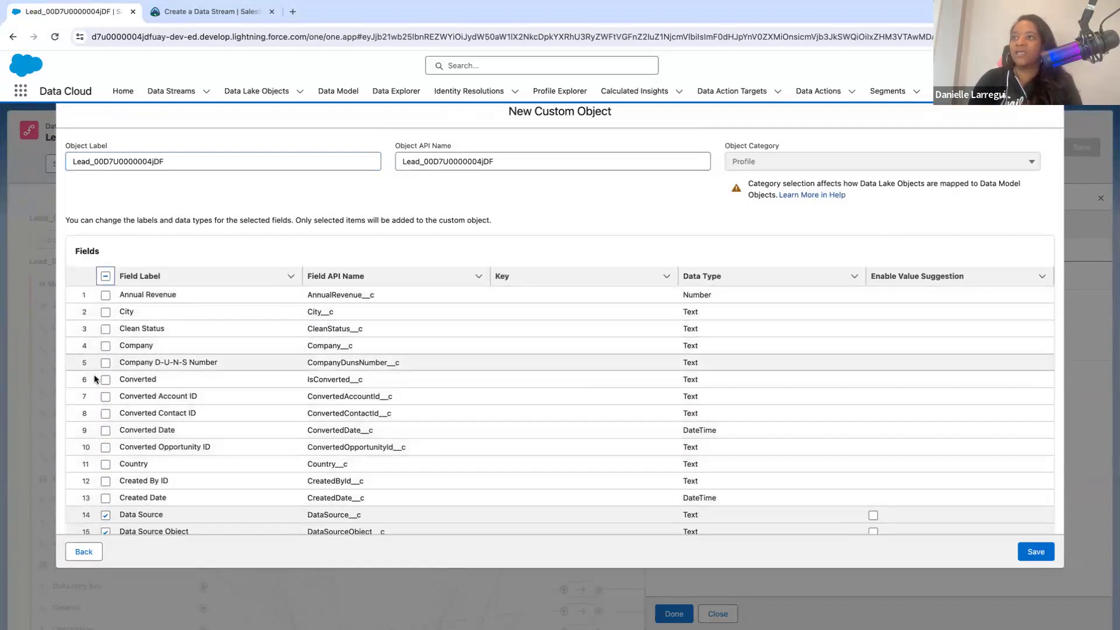
scroll(93, 377, "down", 2)
scroll(174, 160, "up", 3)
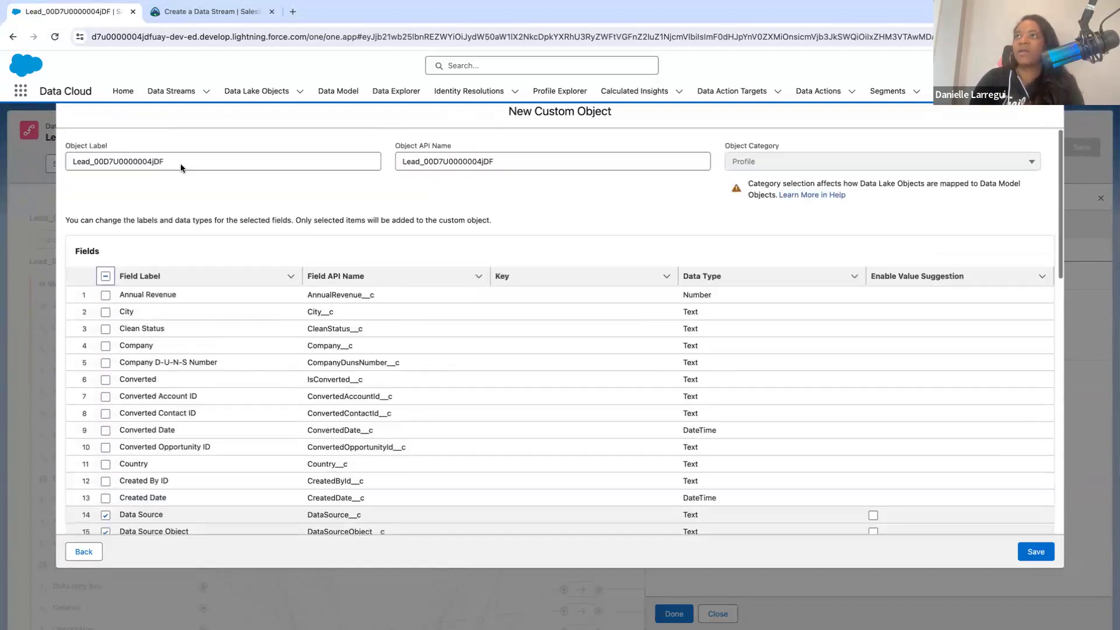
- Replace the new custom object's label with "Social"
left_click(172, 165)
key("ctrl+a")
key("BackSpace")
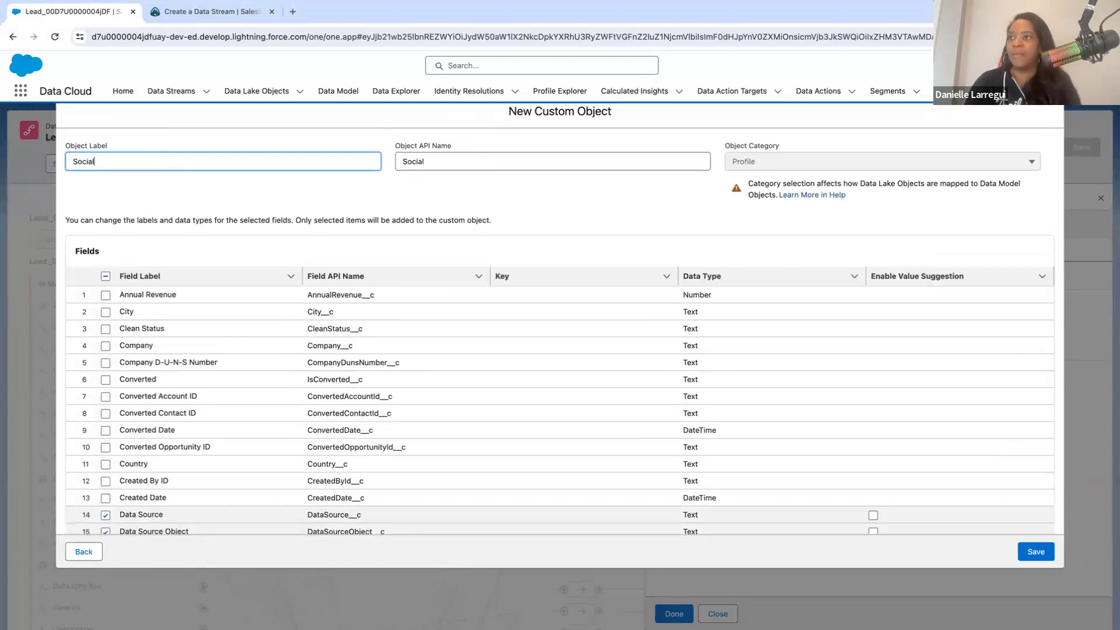
- Look through the custom object's whole field list to see which fields are selected and which could be included
scroll(164, 426, "down", 3)
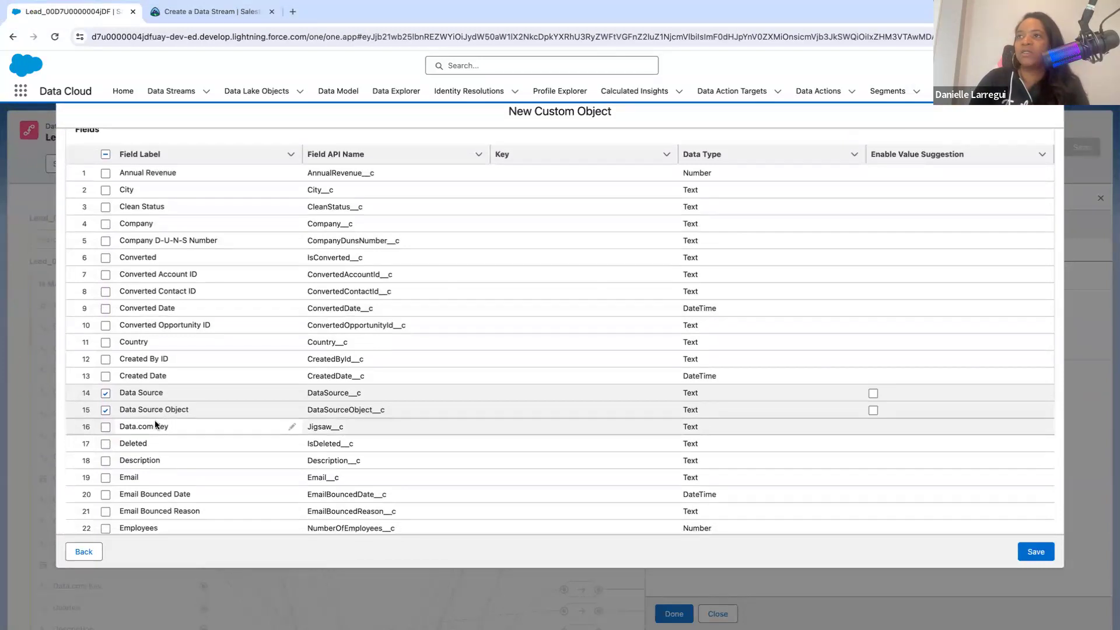
scroll(155, 421, "down", 1)
scroll(151, 419, "up", 1)
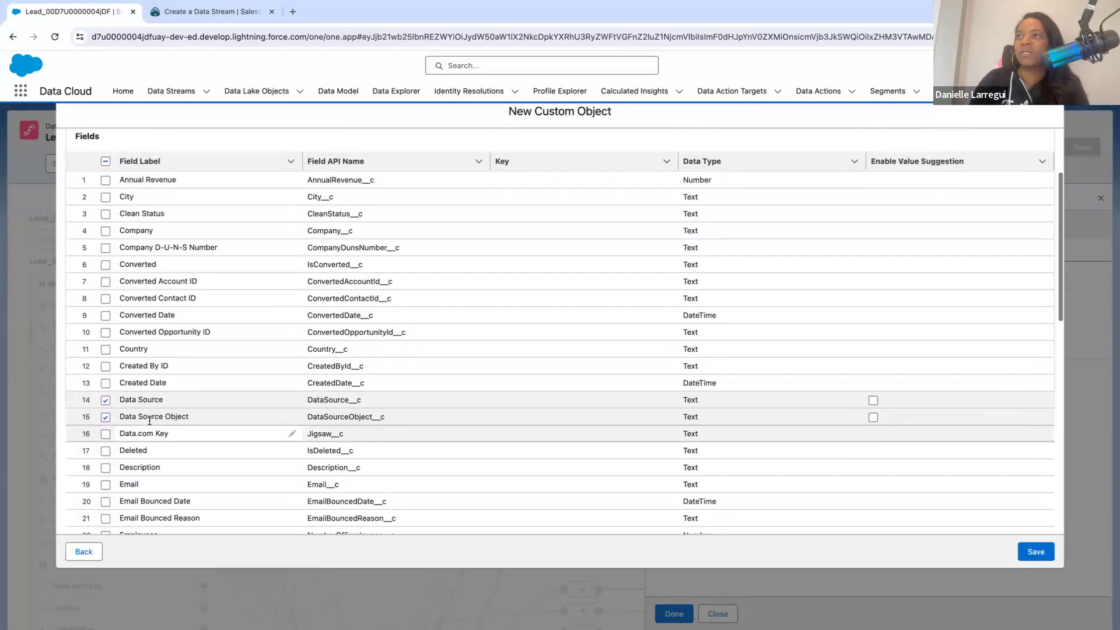
scroll(149, 420, "down", 1)
scroll(149, 419, "down", 10)
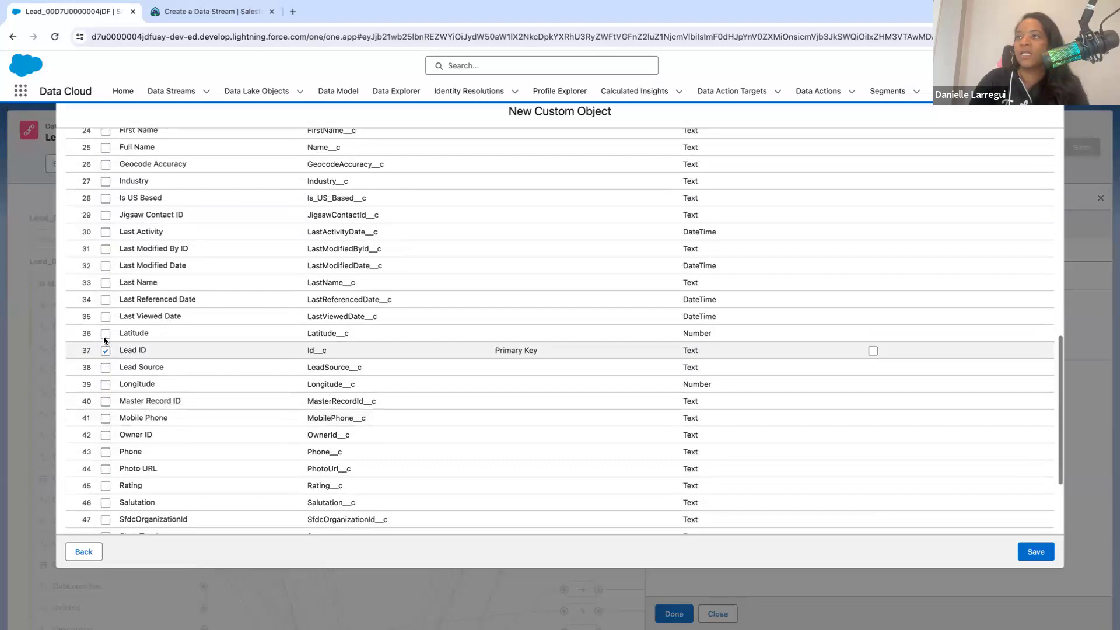
scroll(141, 452, "down", 1)
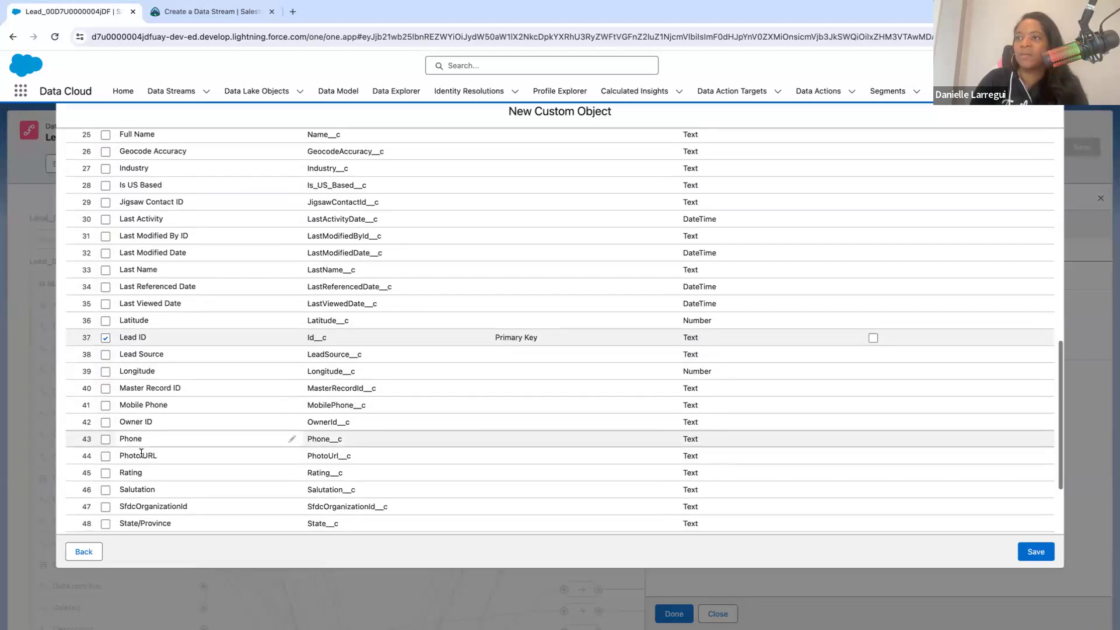
scroll(140, 452, "down", 3)
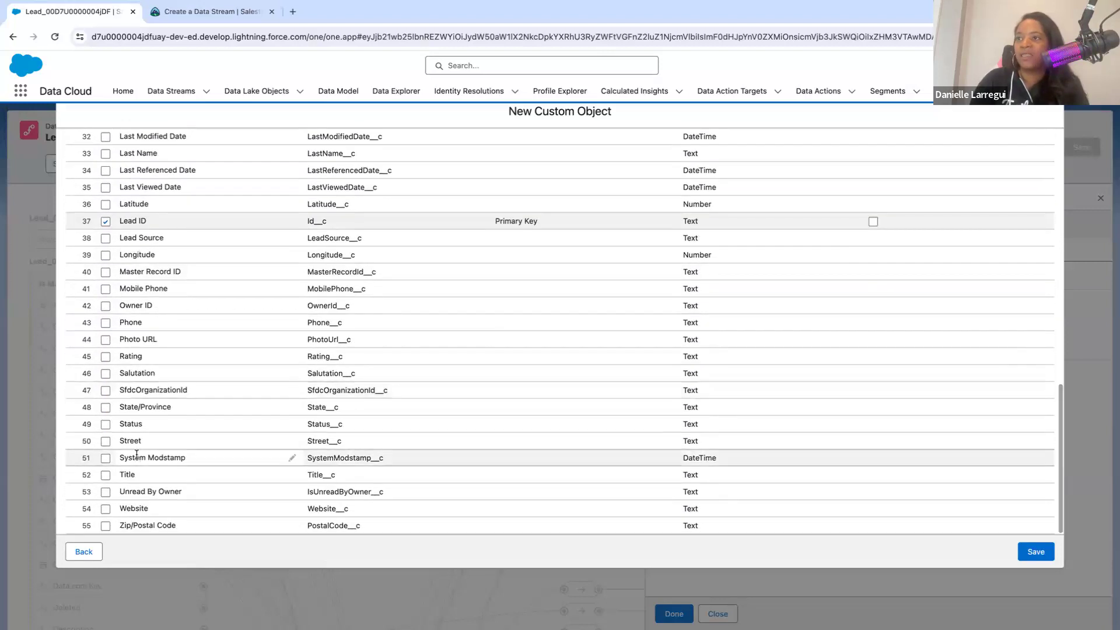
- Include the Photo URL field in the Social custom object and save the object
scroll(136, 453, "up", 1)
scroll(136, 453, "up", 6)
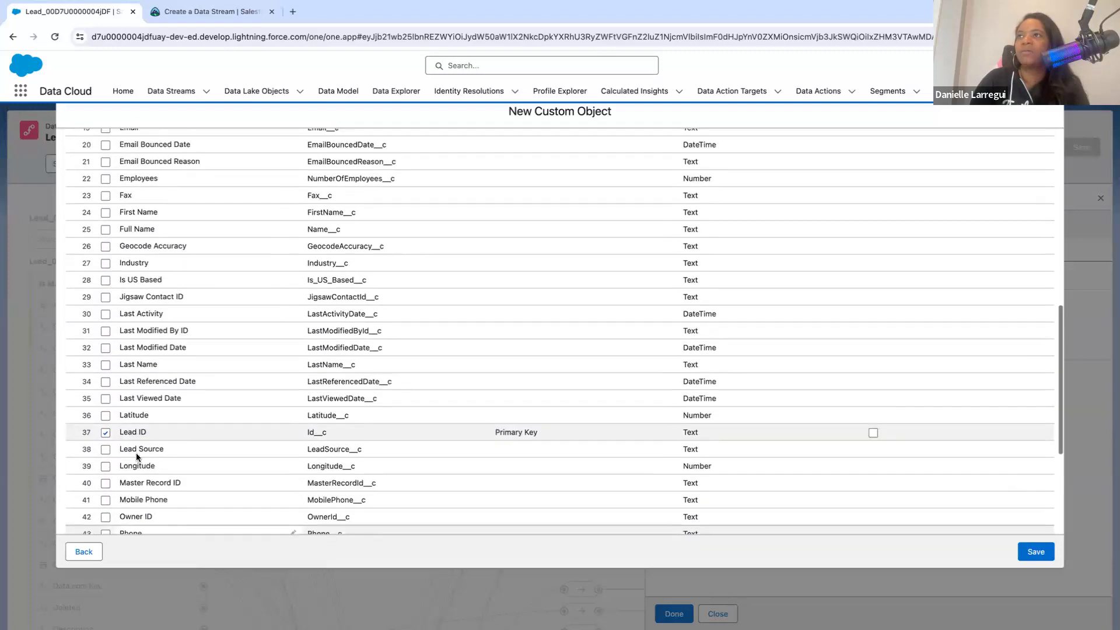
scroll(136, 454, "up", 4)
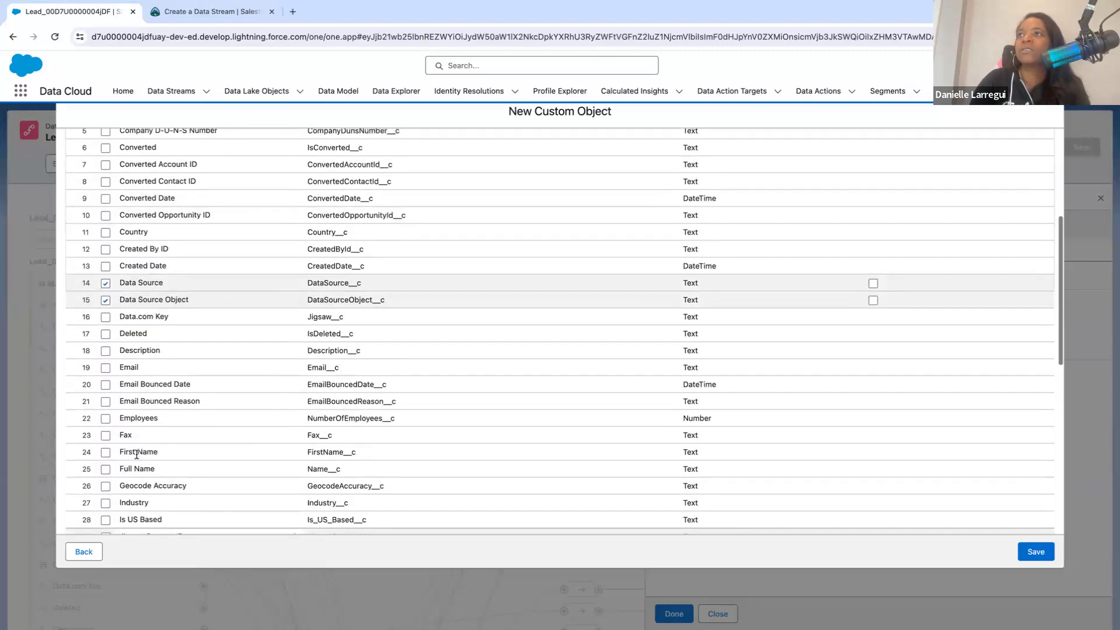
scroll(253, 298, "up", 5)
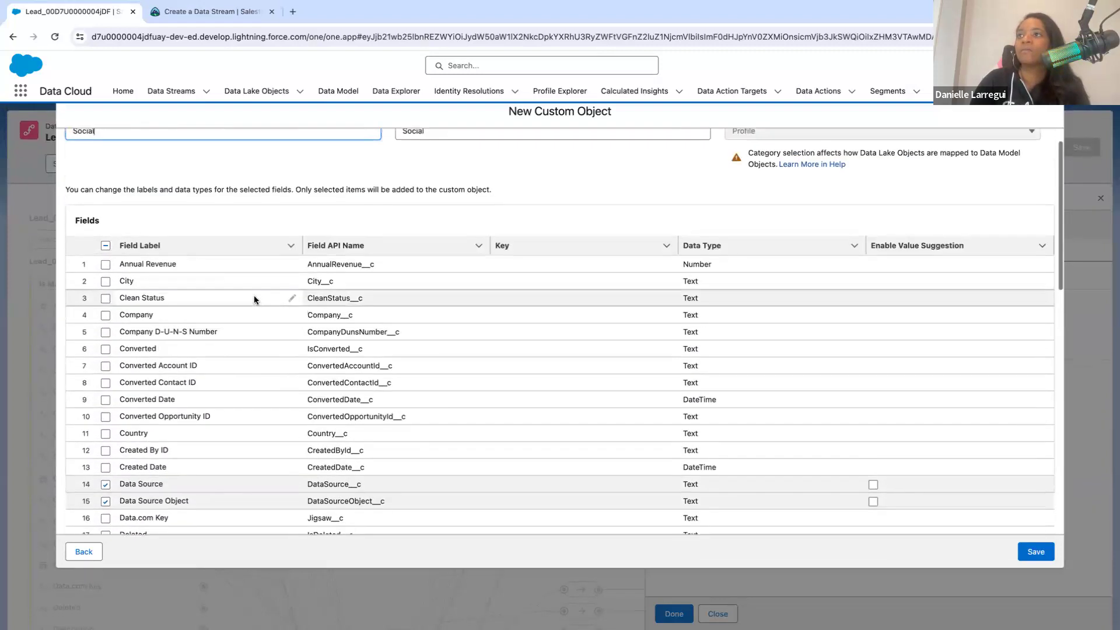
scroll(254, 298, "down", 7)
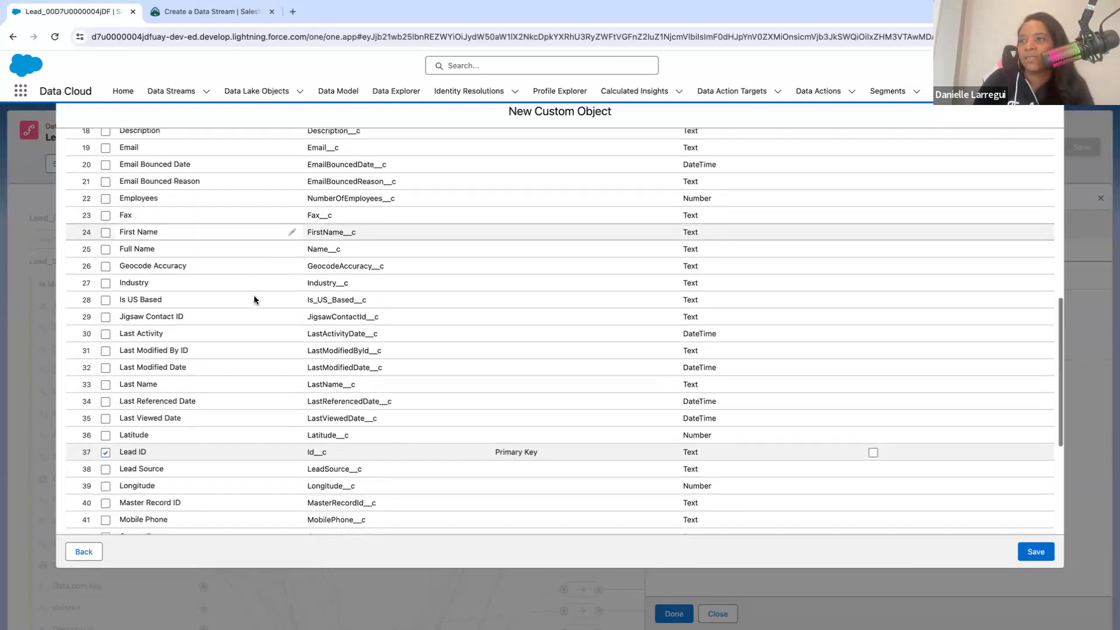
scroll(253, 300, "down", 3)
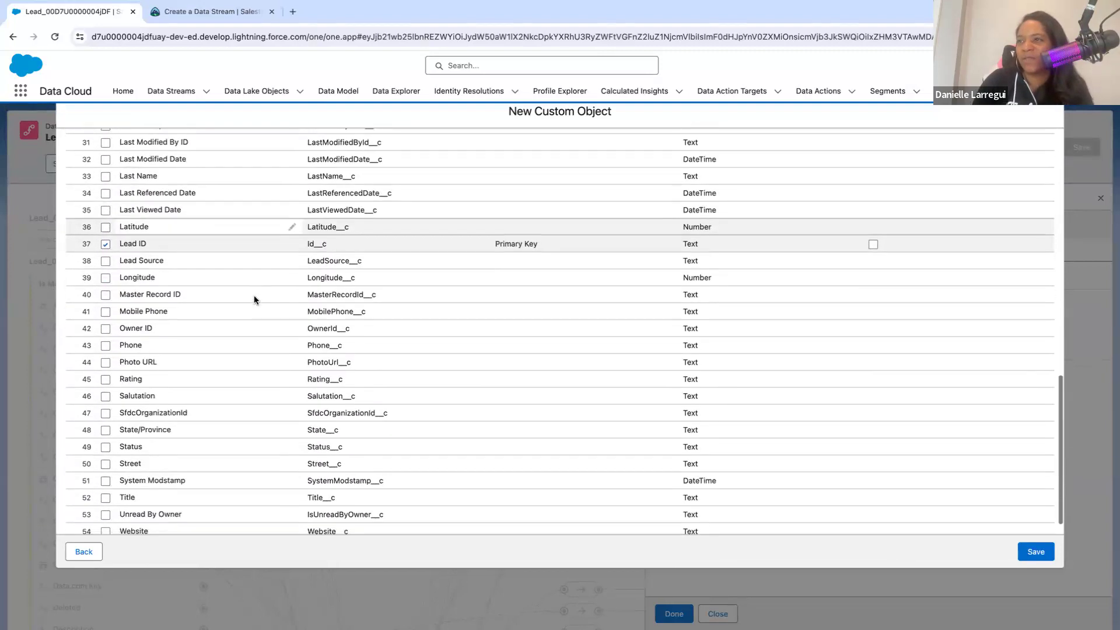
left_click(106, 362)
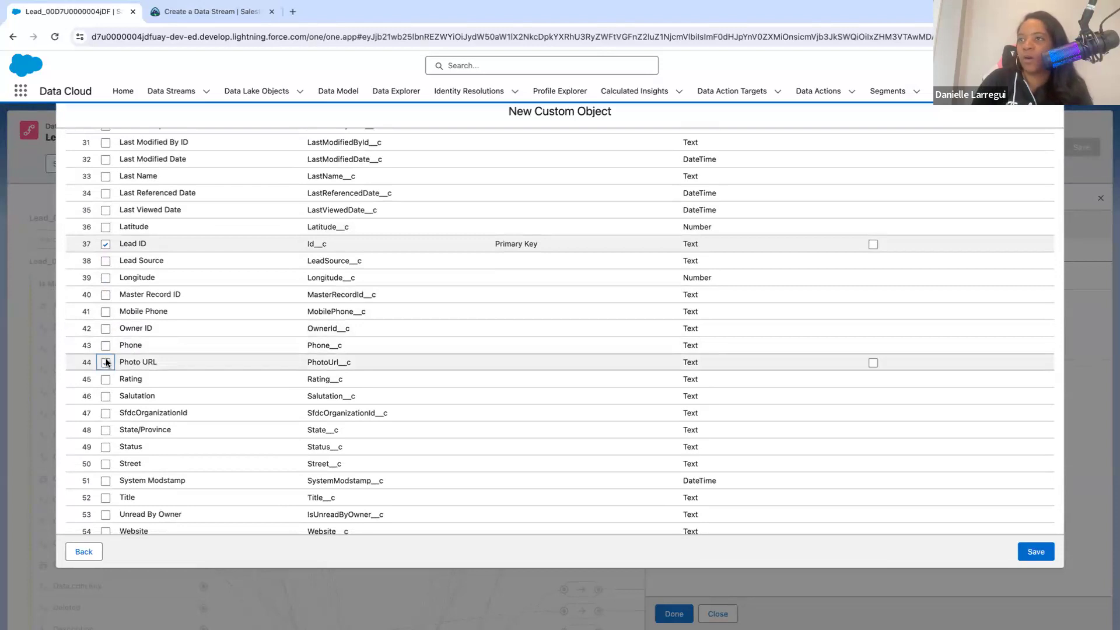
scroll(184, 500, "down", 1)
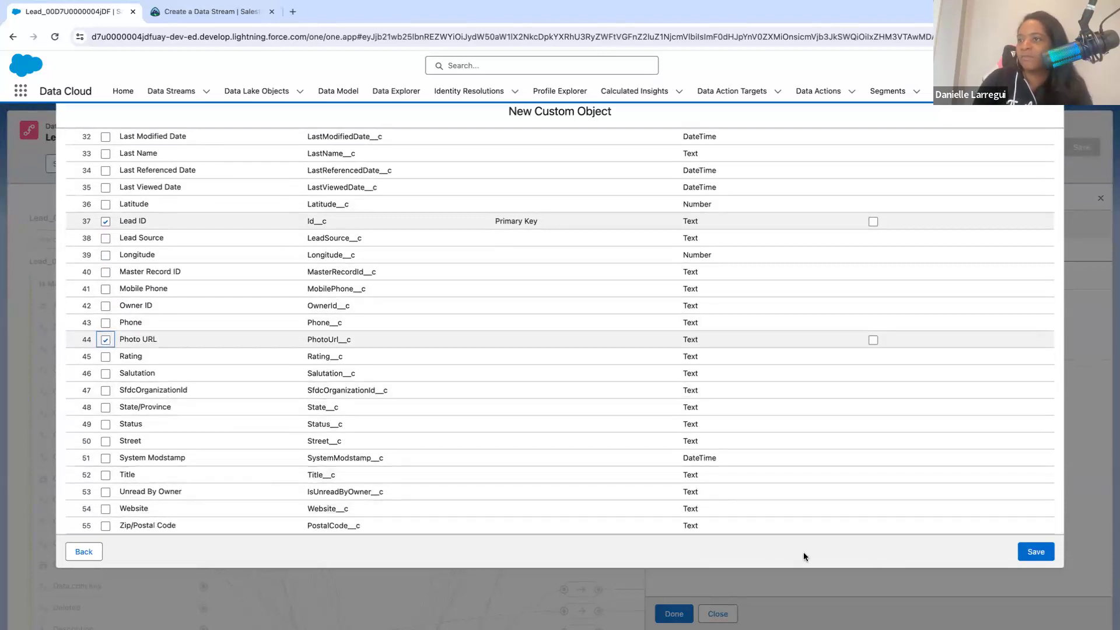
left_click(1031, 557)
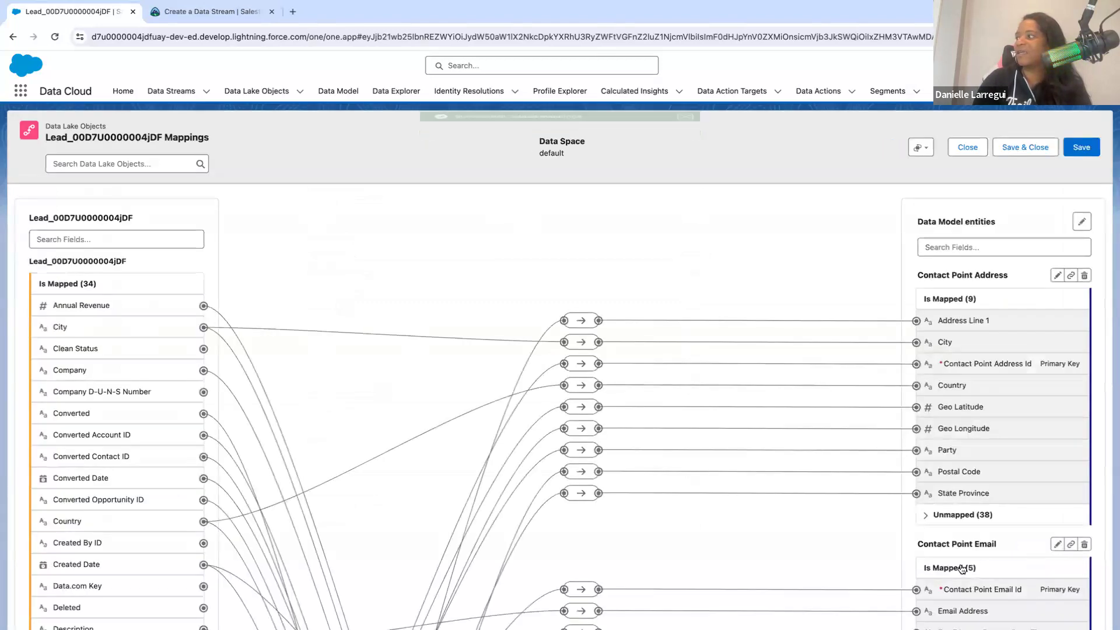
- Check the Social object's mapped fields among the Lead mappings, and save and close the mappings
scroll(962, 568, "down", 4)
scroll(962, 569, "down", 15)
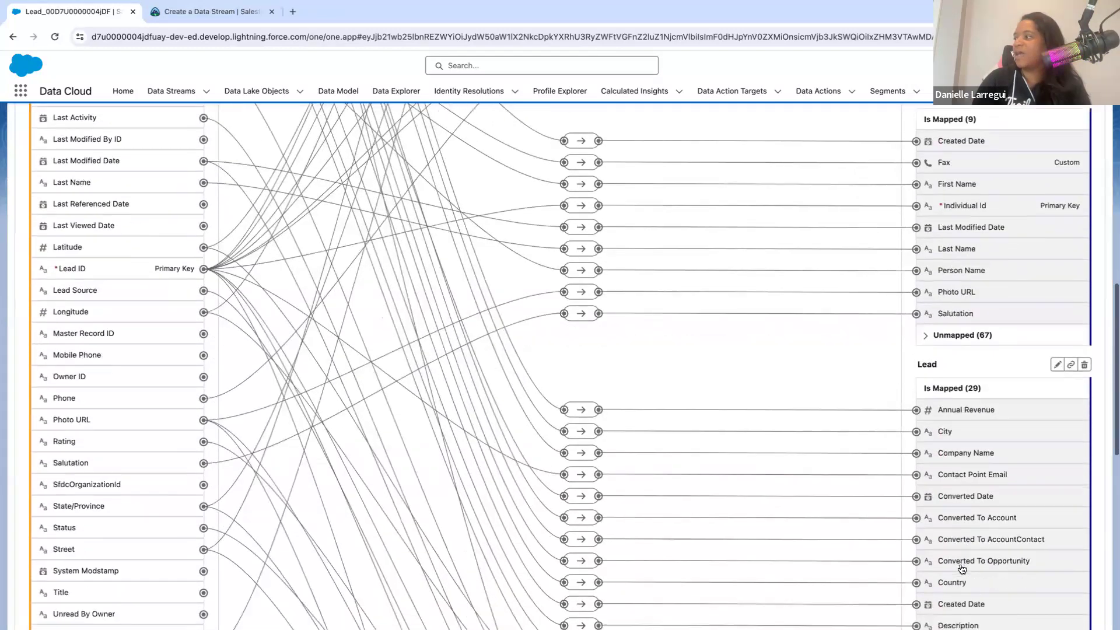
scroll(960, 563, "down", 3)
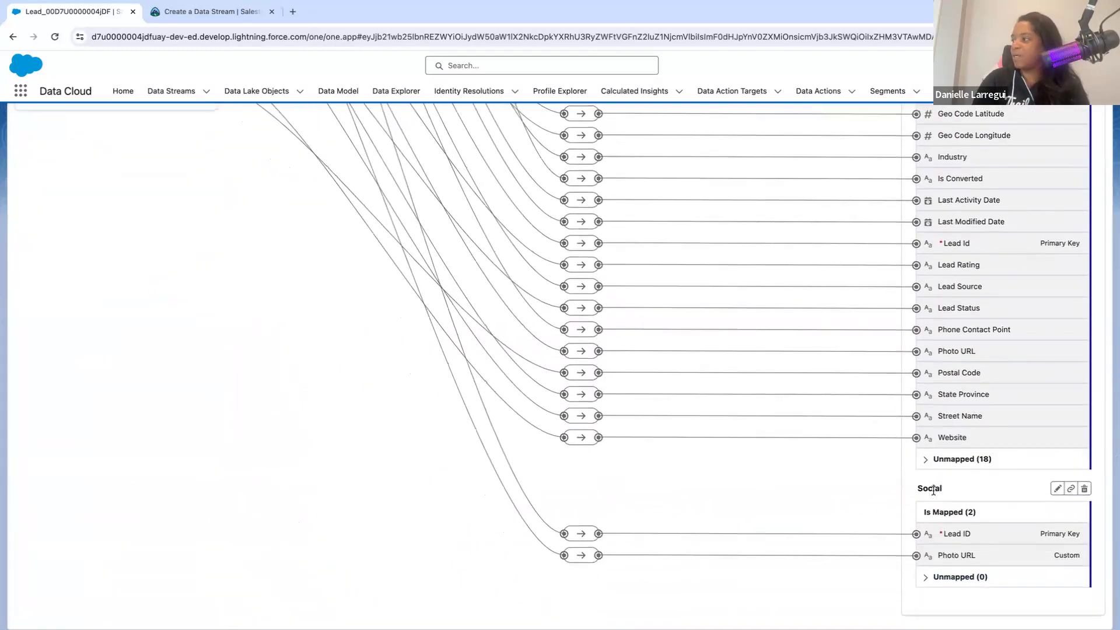
left_click_drag(942, 488, 883, 484)
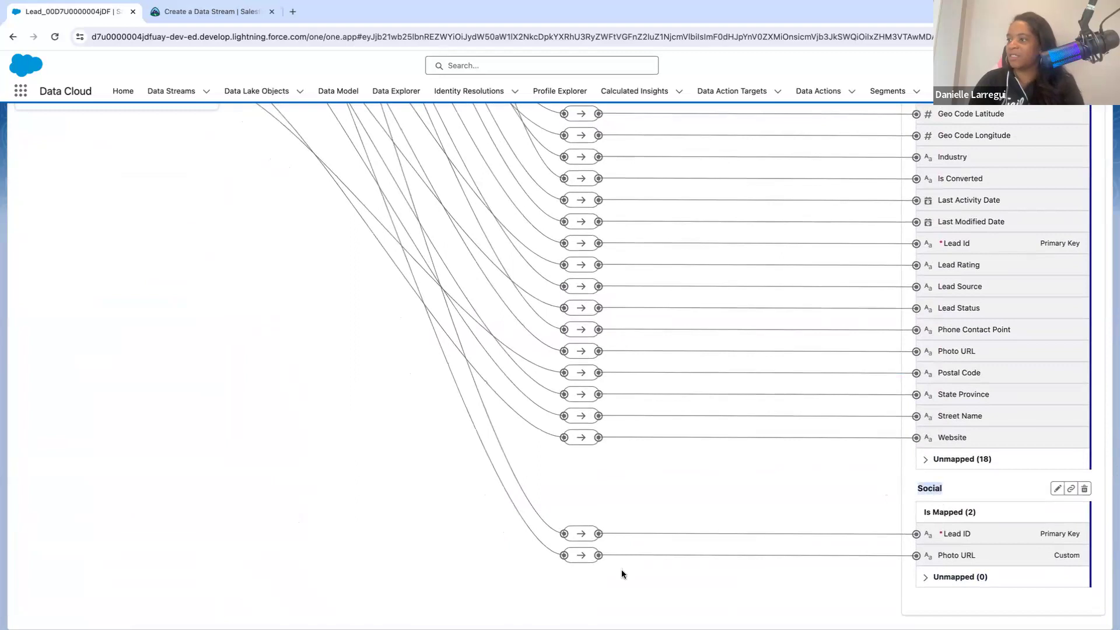
scroll(462, 465, "up", 20)
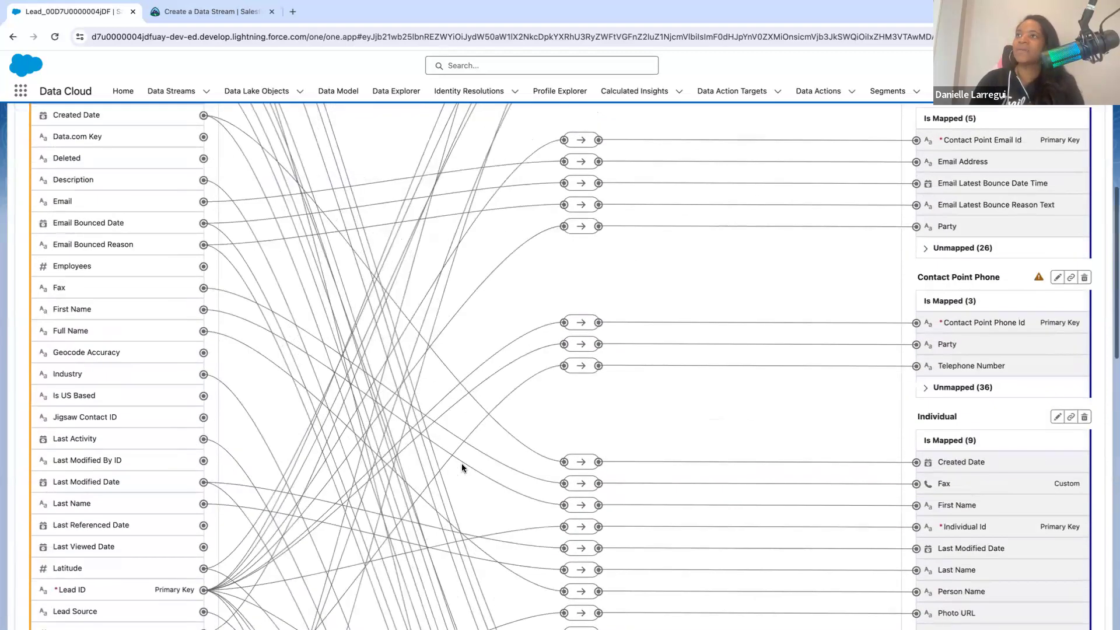
scroll(461, 467, "down", 1)
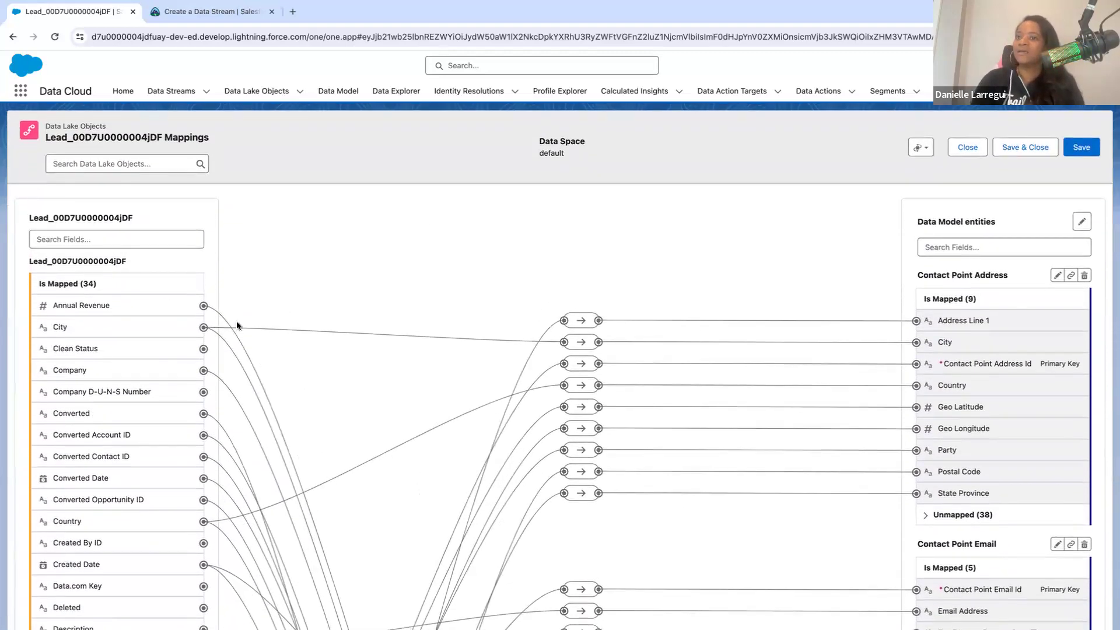
left_click(1027, 149)
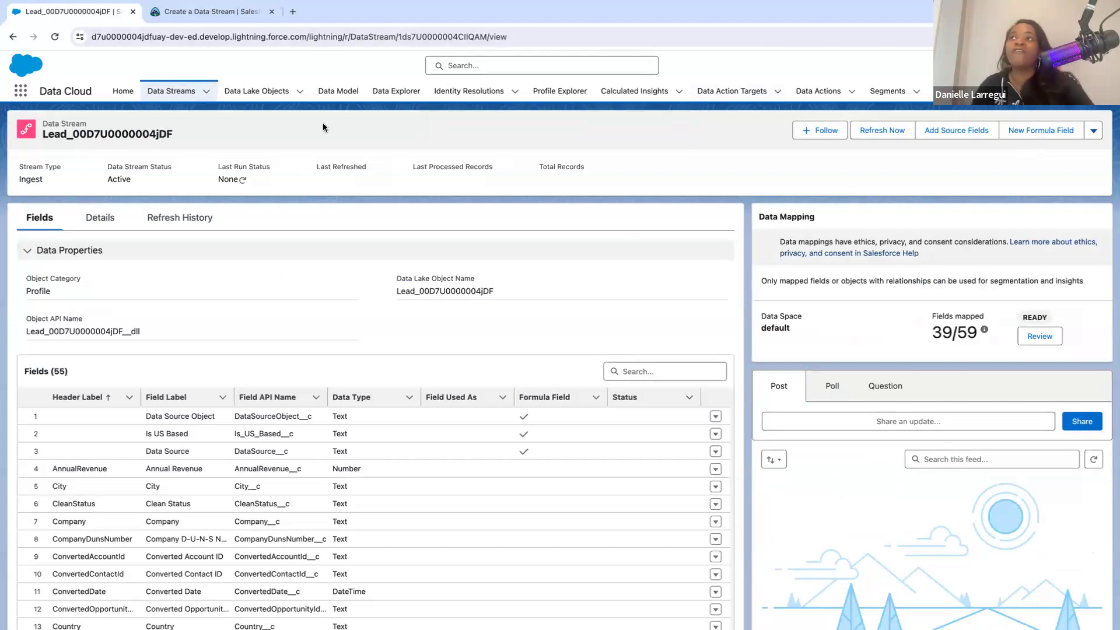
- Show the All Data Lake Objects list view
left_click(263, 92)
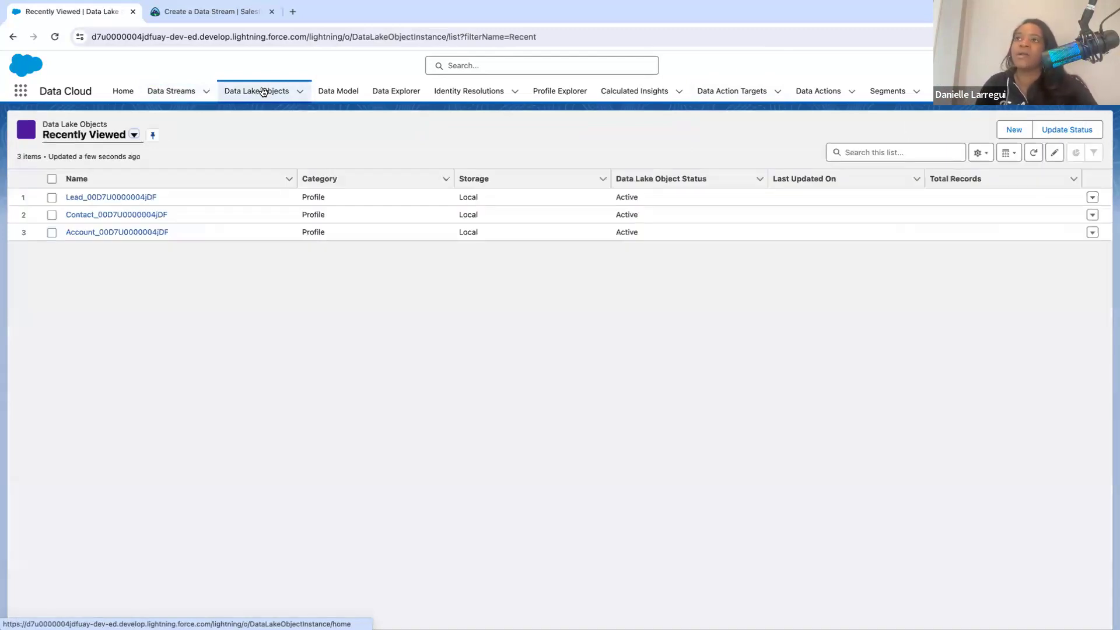
left_click(97, 136)
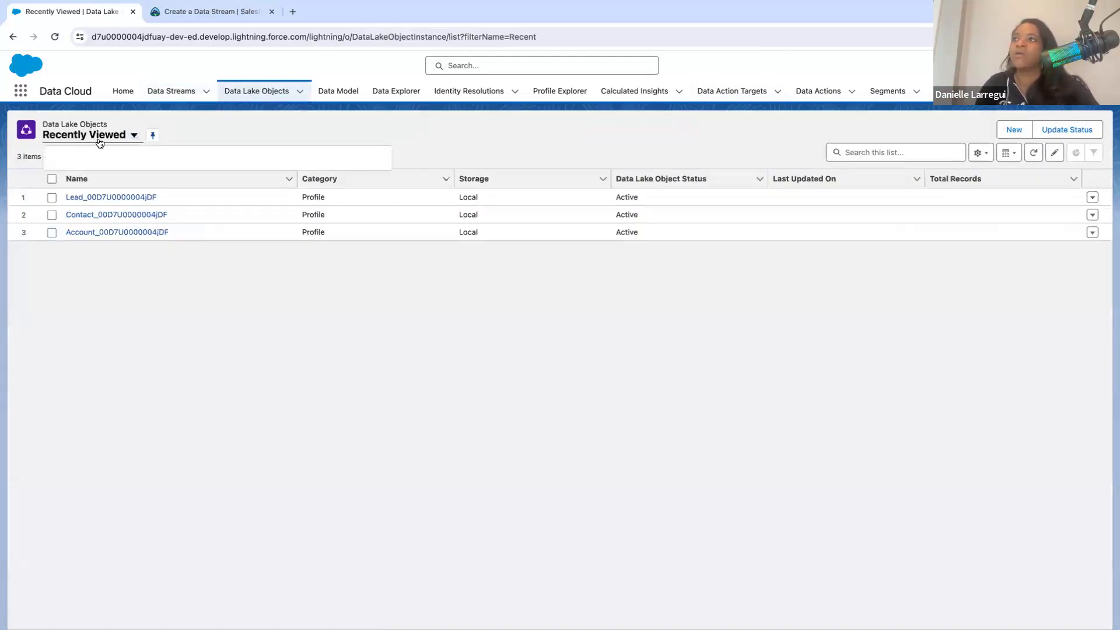
left_click(104, 176)
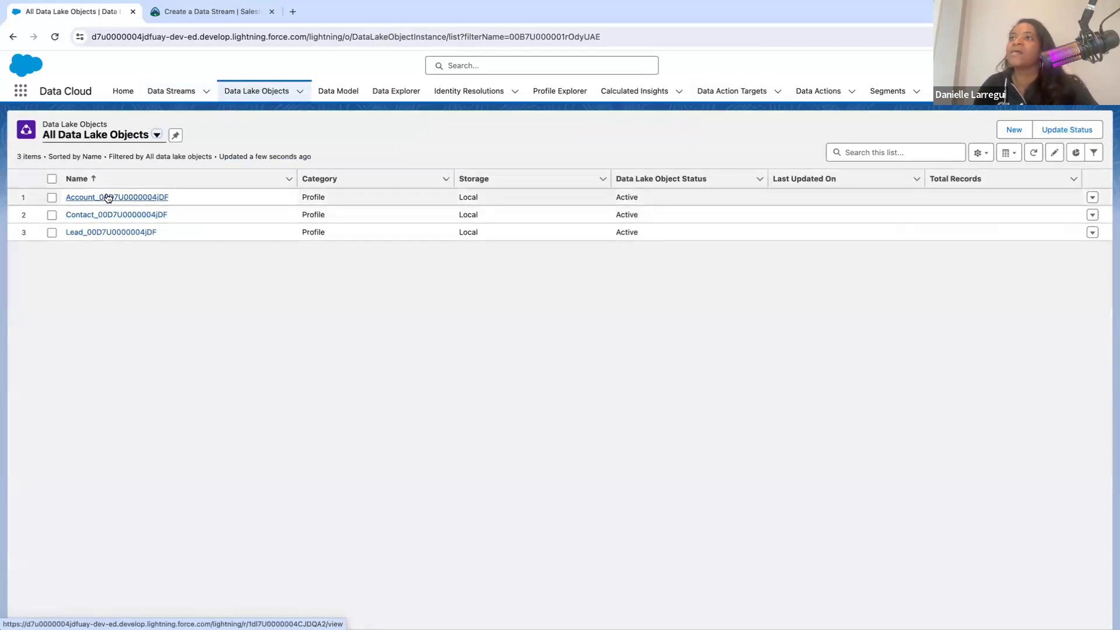
left_click(1010, 131)
left_click(652, 340)
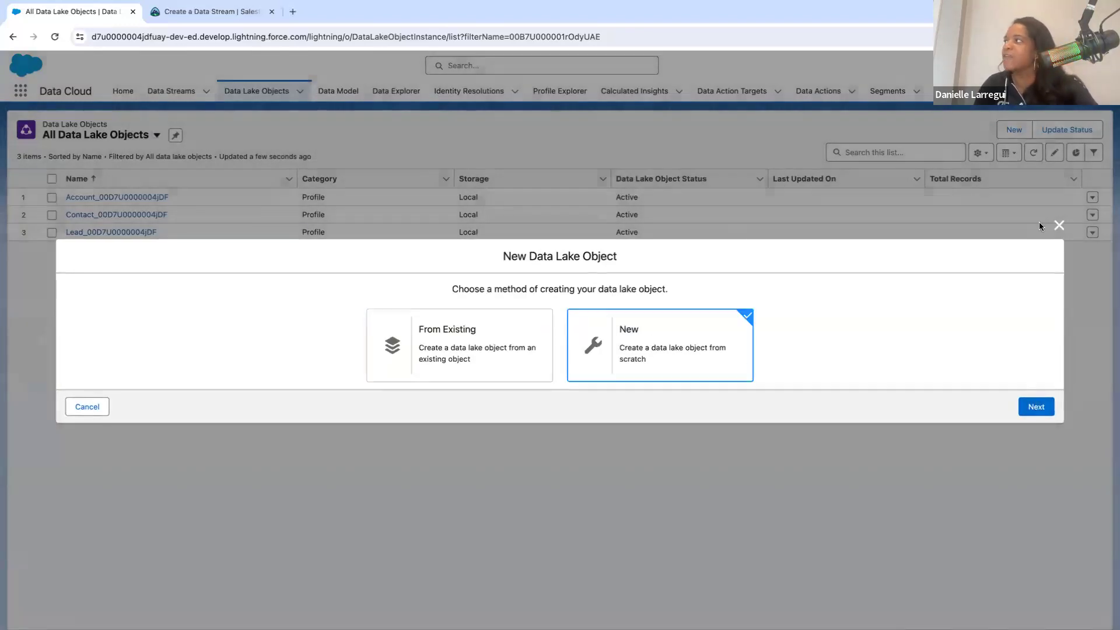
left_click(1059, 226)
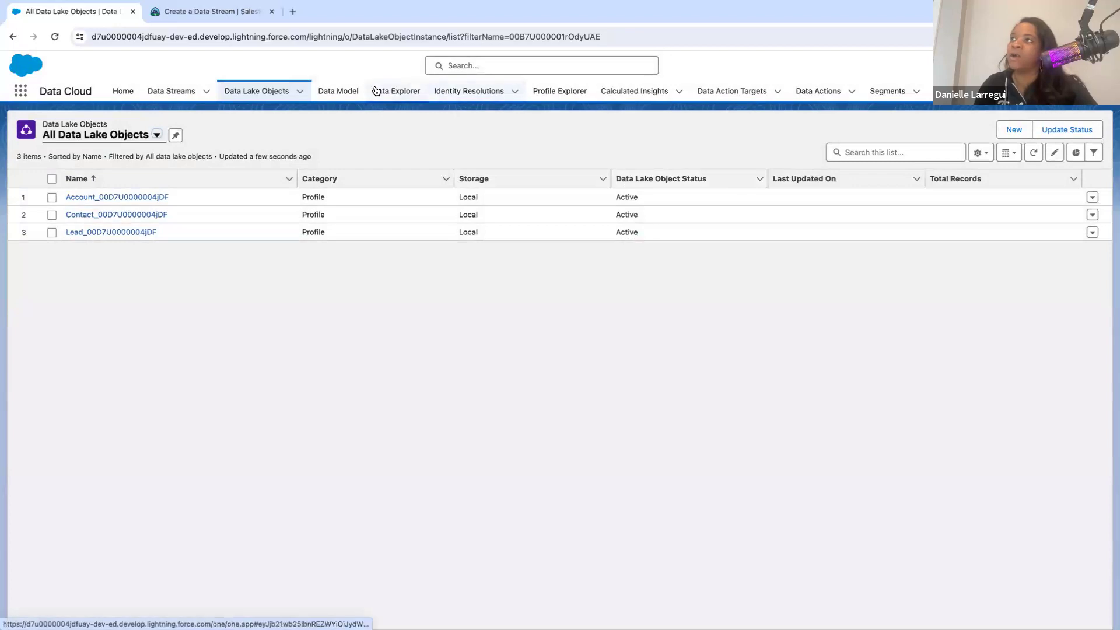
- View the mapped data model objects, and try to display the Lead data lake object in Data Explorer using the default data space
left_click(355, 91)
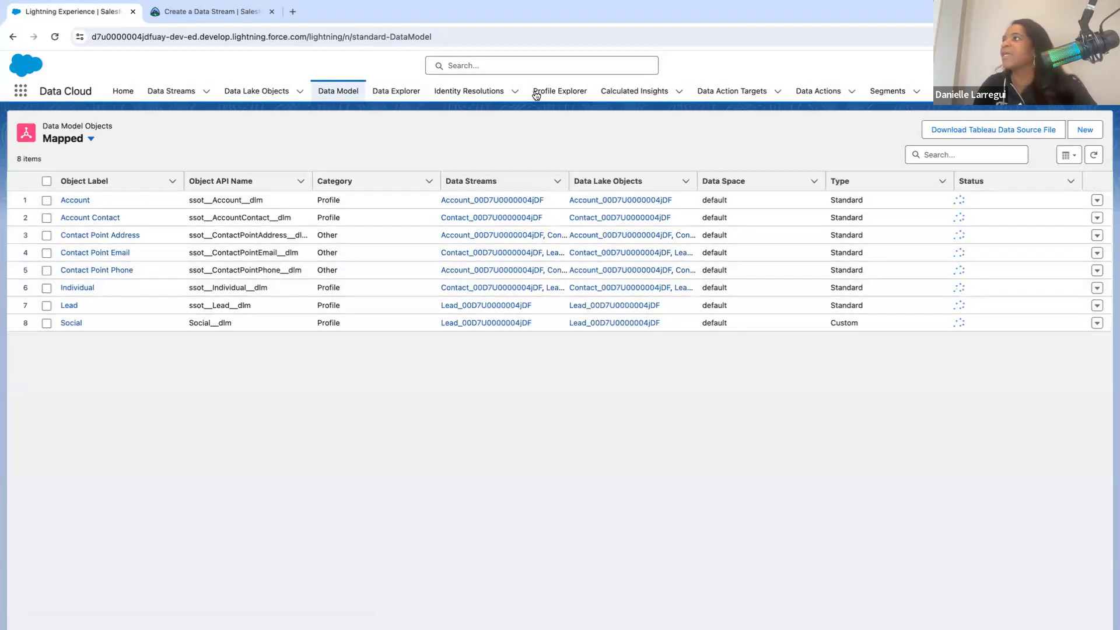
left_click(403, 94)
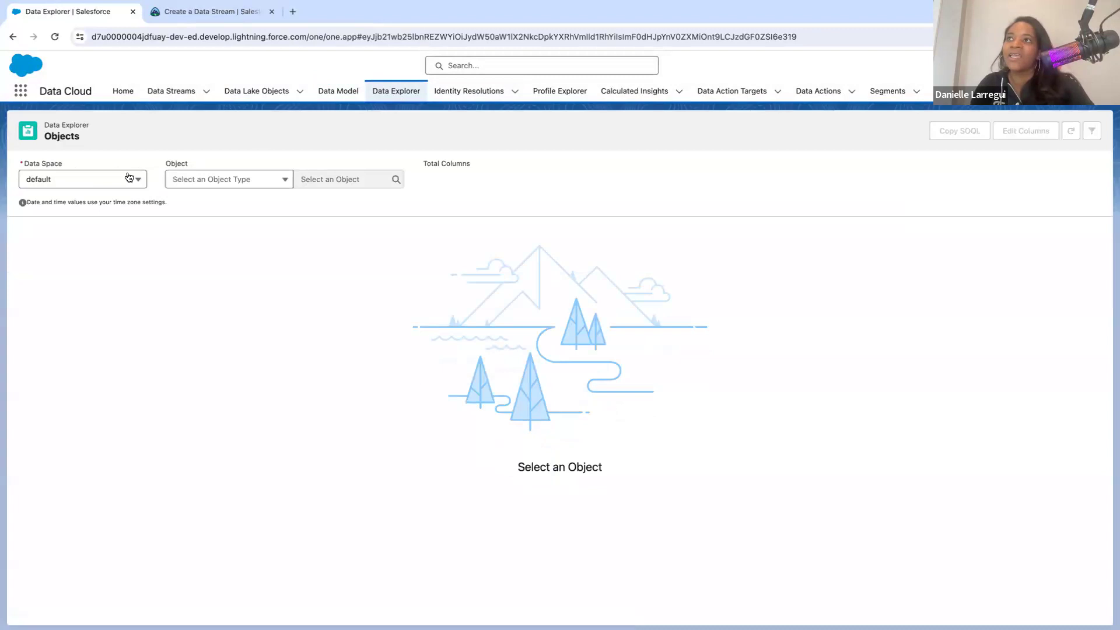
left_click(116, 178)
left_click(109, 213)
left_click(197, 179)
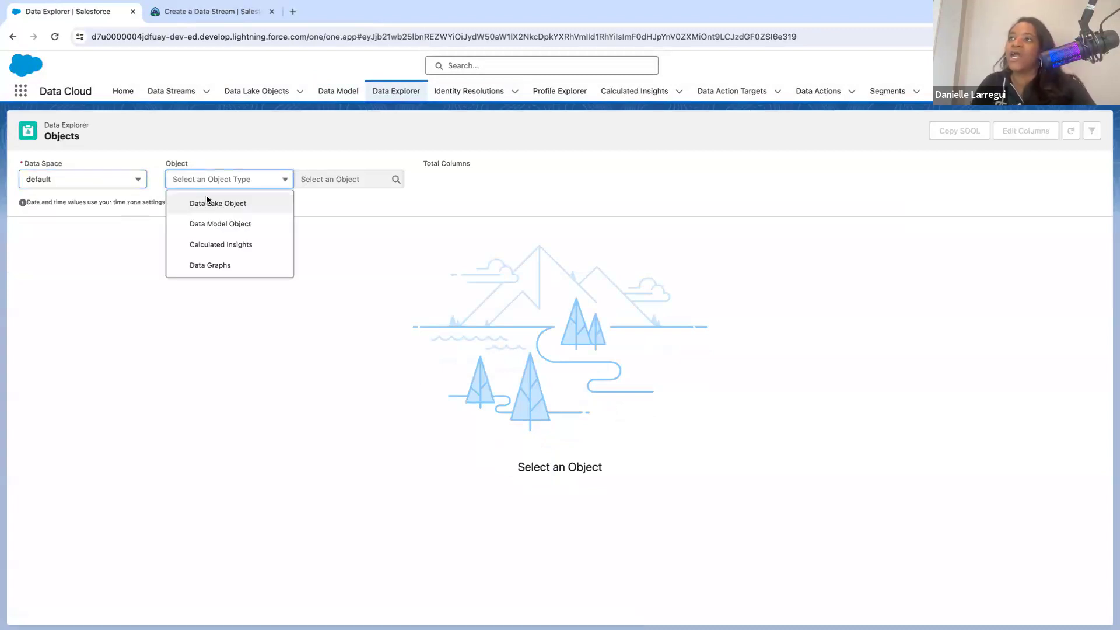
left_click(217, 204)
left_click(360, 178)
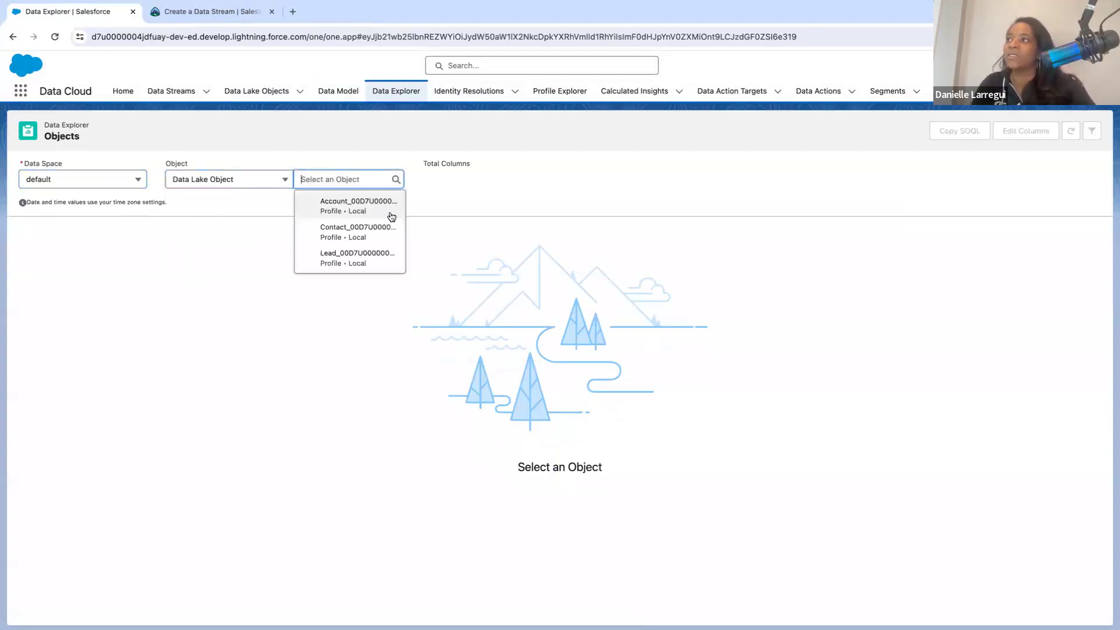
left_click(364, 255)
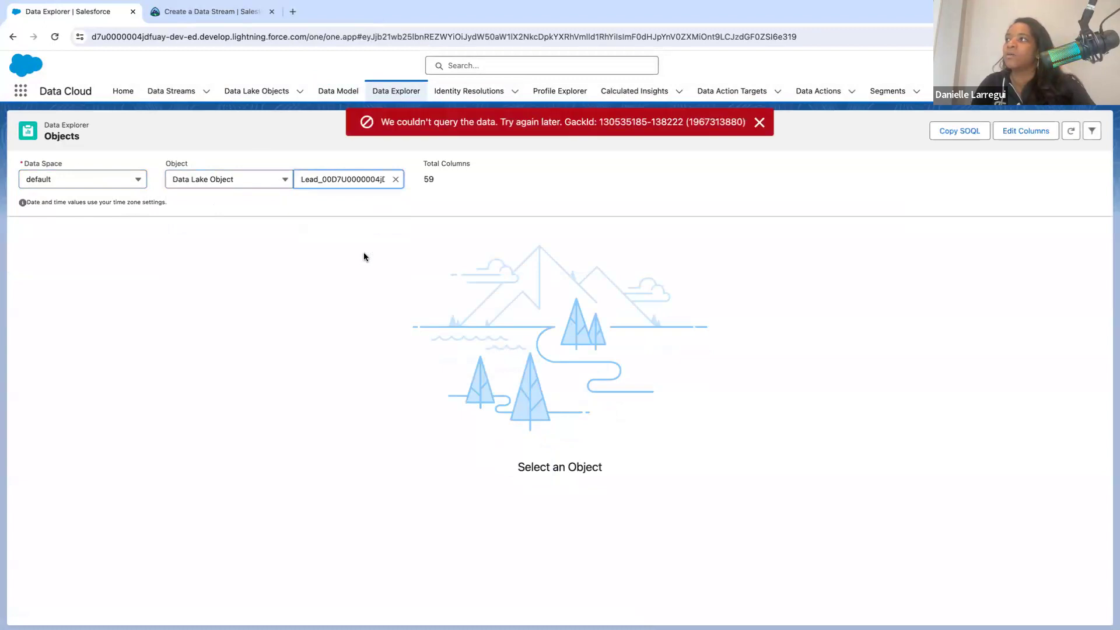
left_click(395, 179)
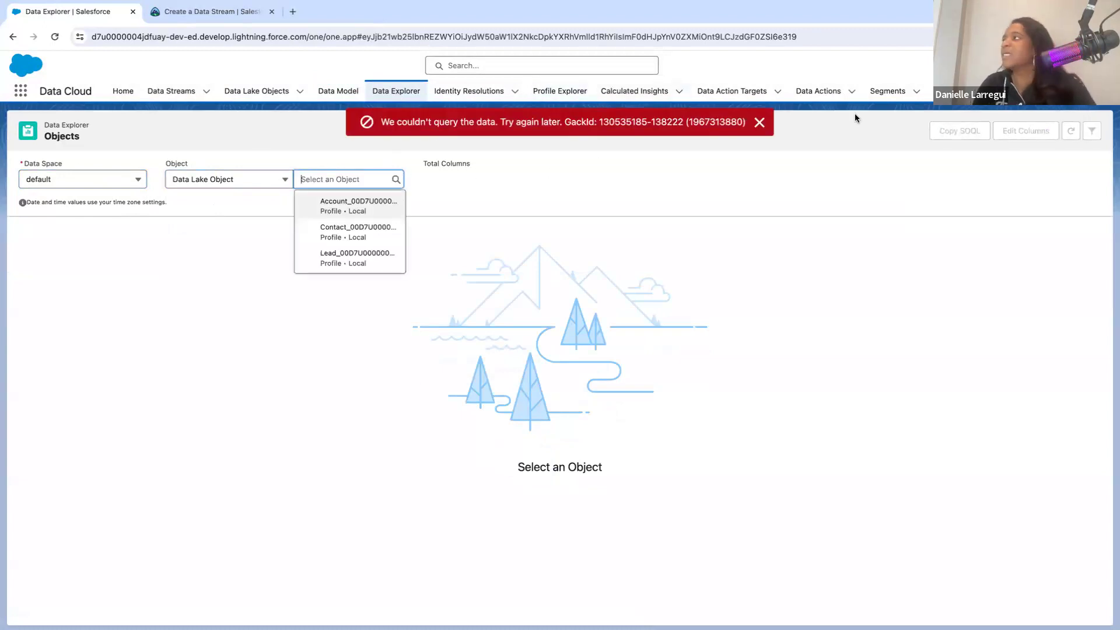
- Show the Workspaces list view in the Query Editor
left_click(1046, 90)
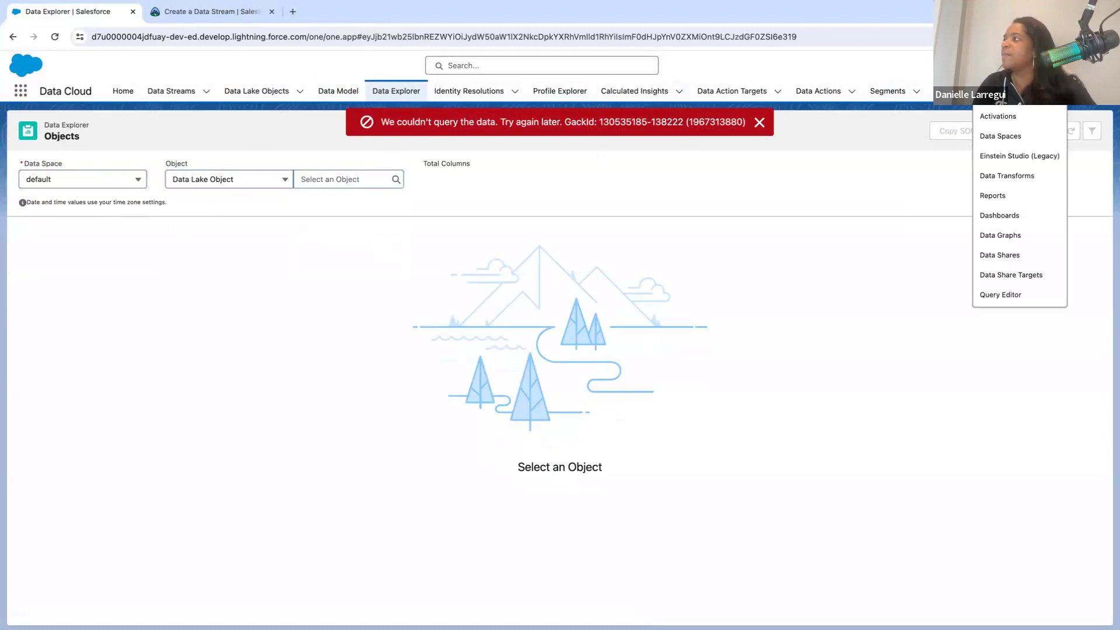
left_click(983, 295)
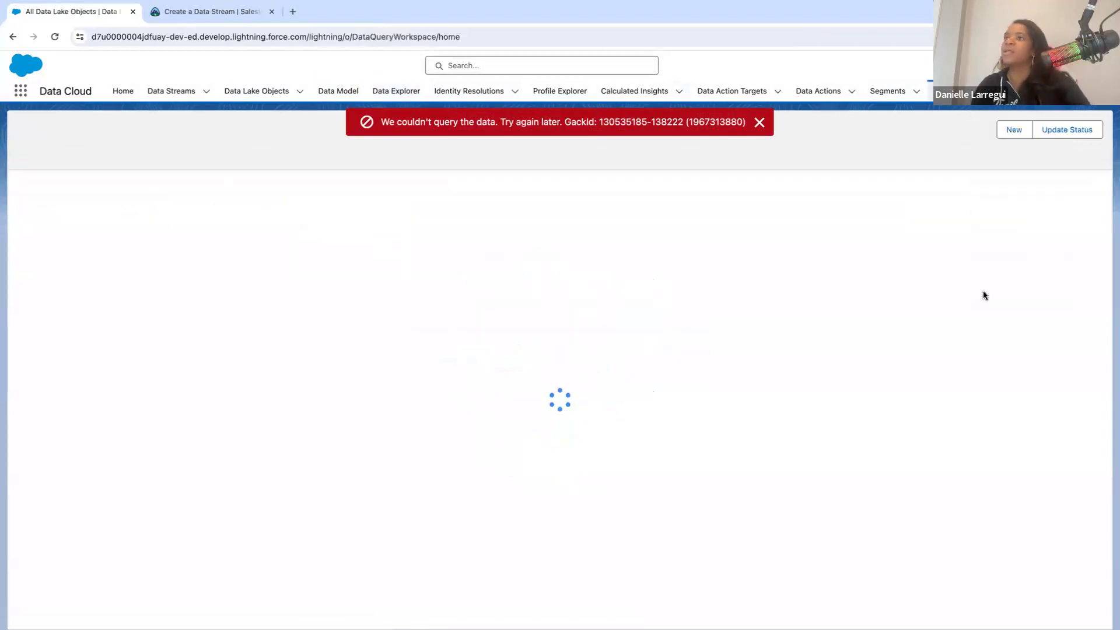
left_click(125, 135)
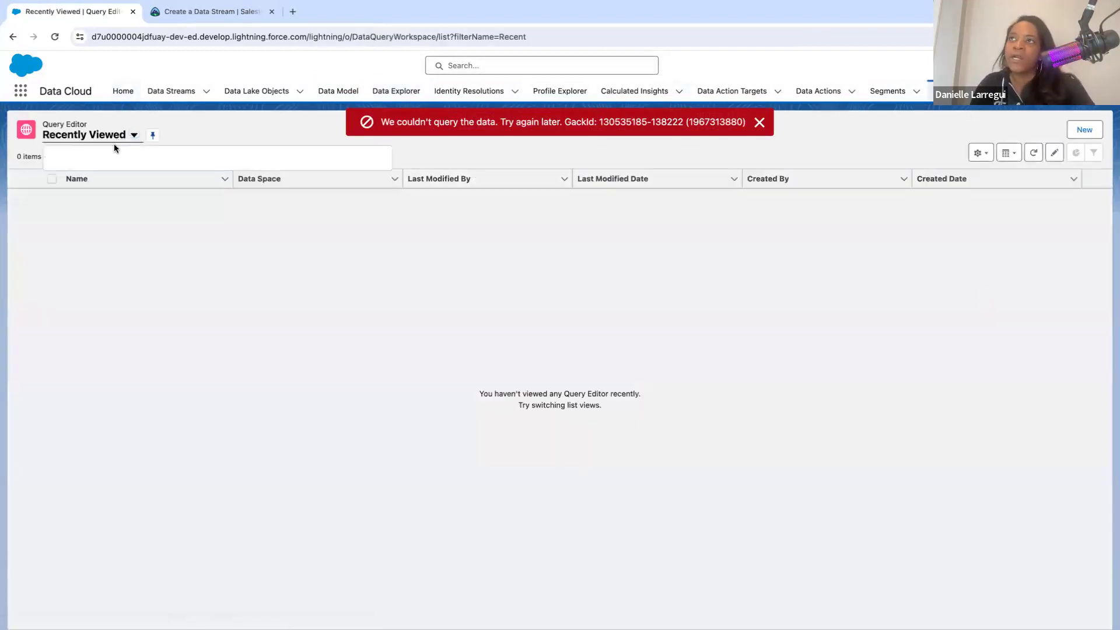
left_click(106, 175)
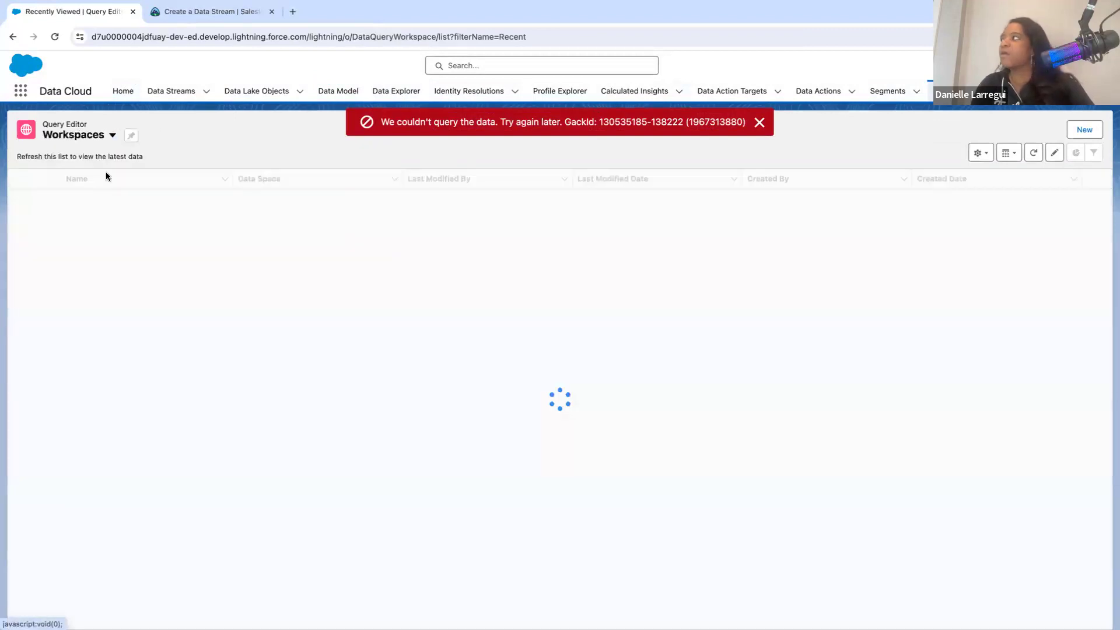
left_click(1079, 135)
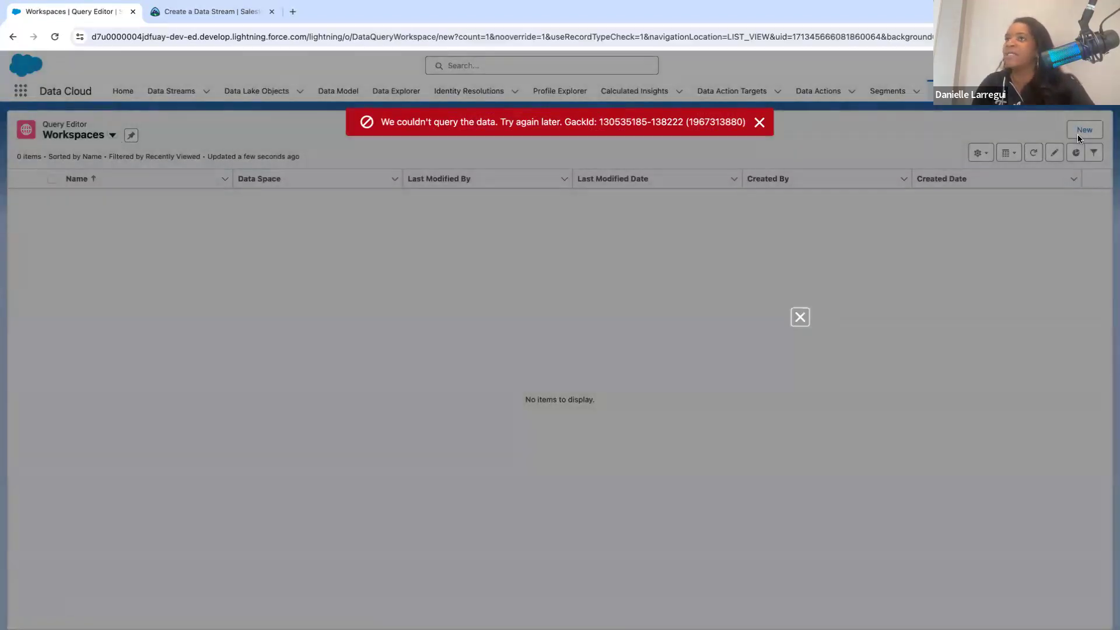
left_click(800, 248)
left_click(759, 122)
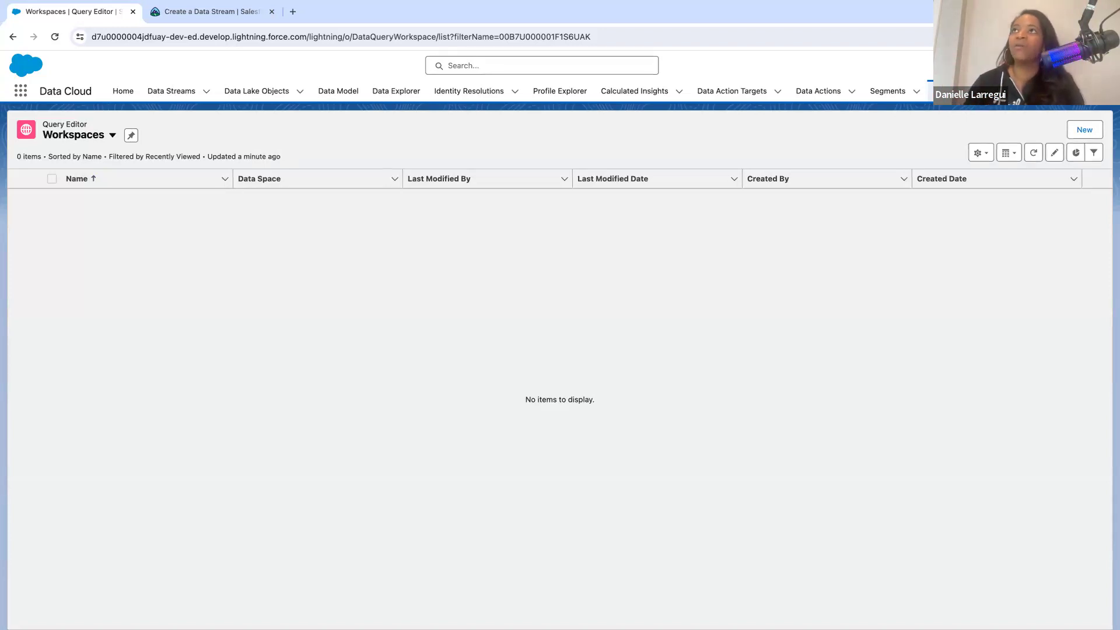
- Switch to the demo org's browser window and view its Salesforce CRM connectors in Data Cloud Setup
key("ctrl+Left")
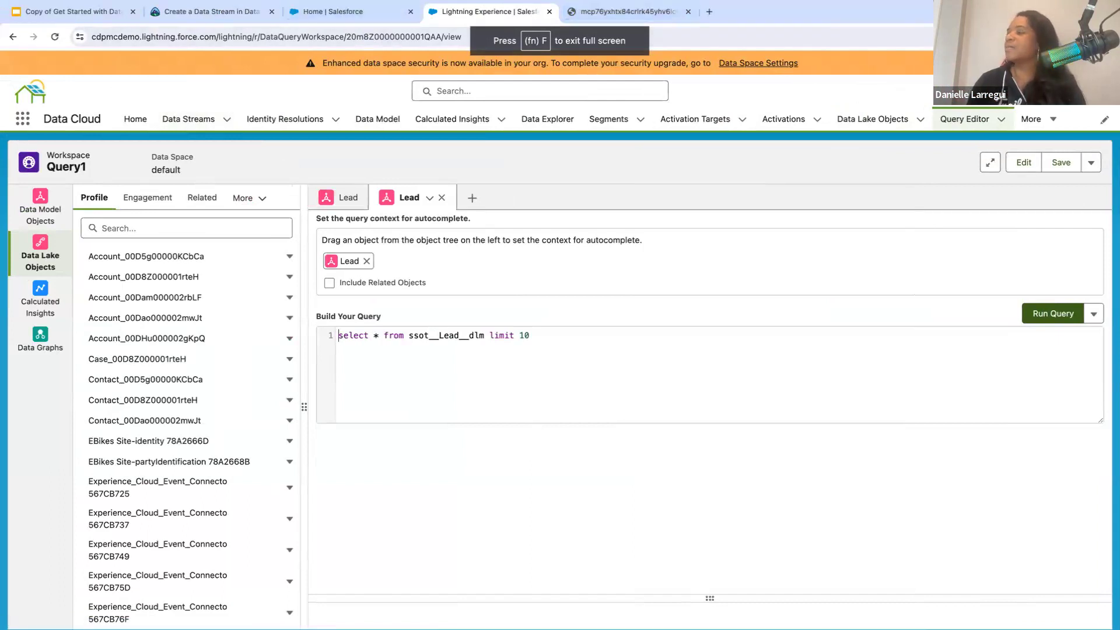
left_click(1042, 91)
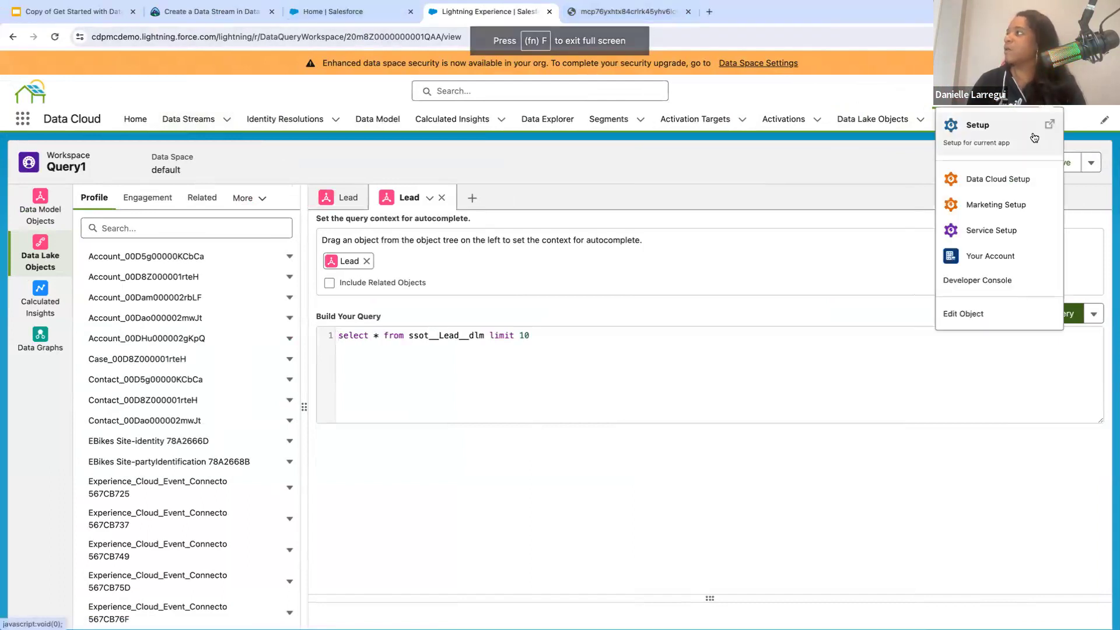
left_click(986, 180)
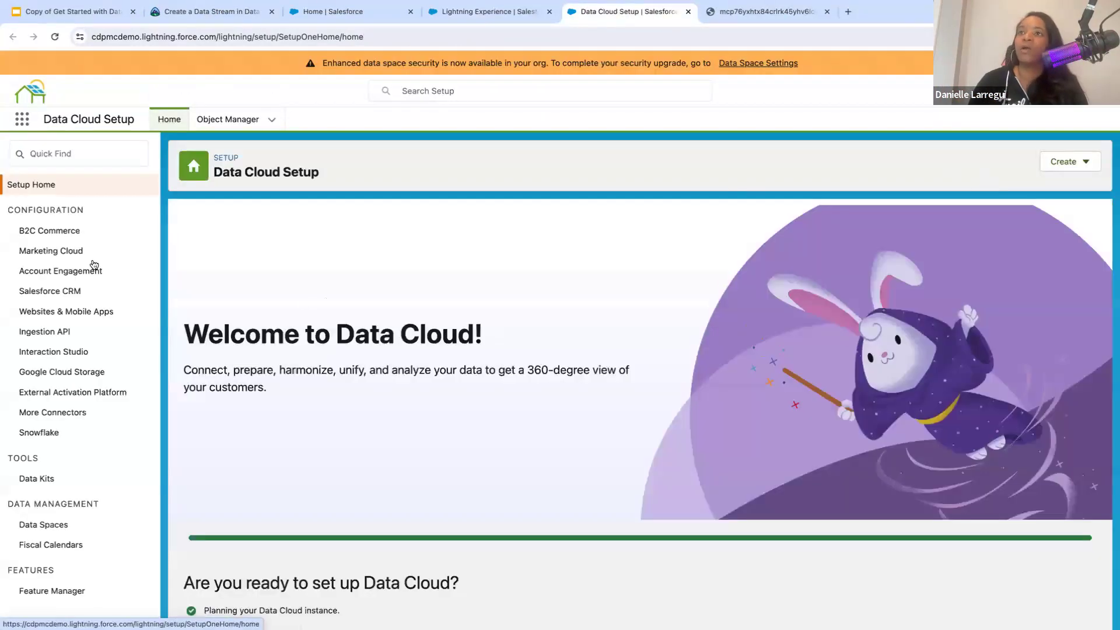
left_click(78, 292)
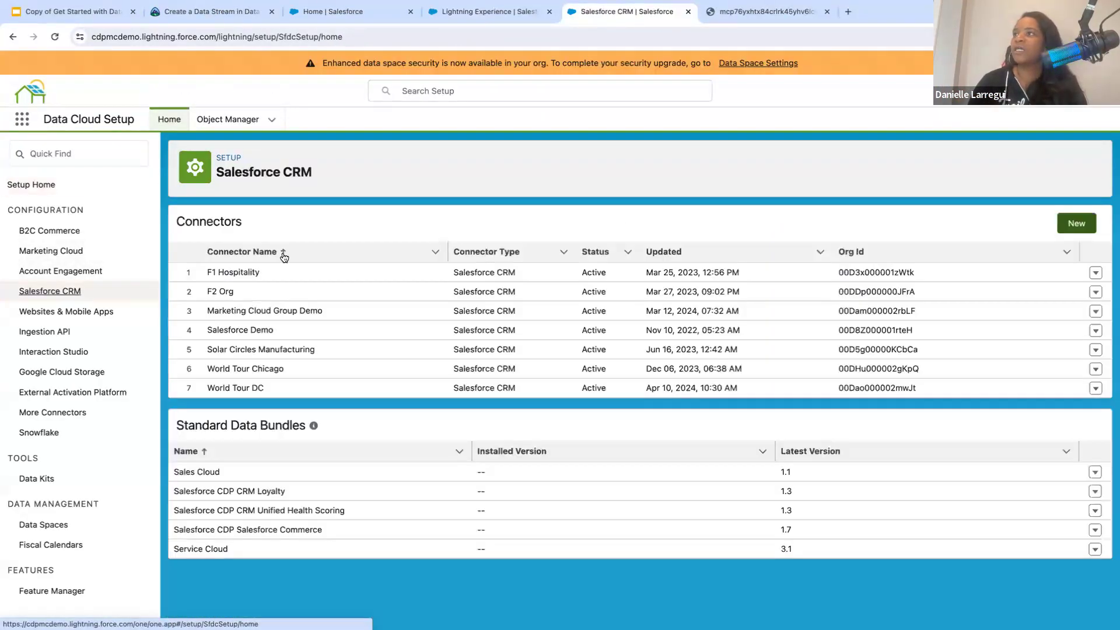
- Review the options for connecting another org or a sandbox org as a new Salesforce CRM connector, then cancel
left_click(1065, 230)
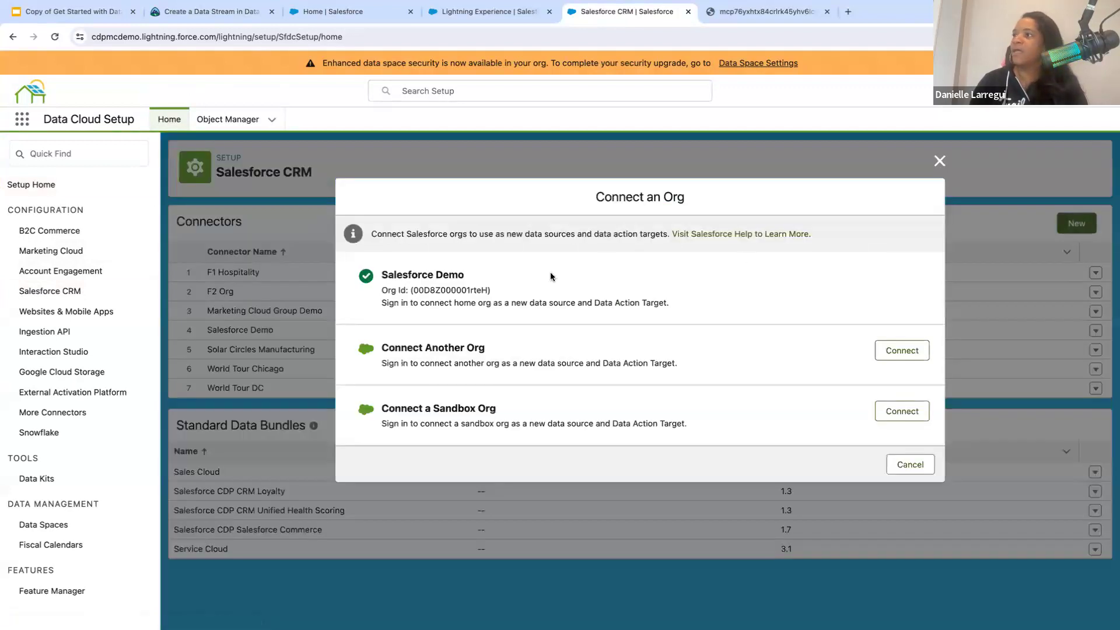
left_click_drag(503, 302, 434, 300)
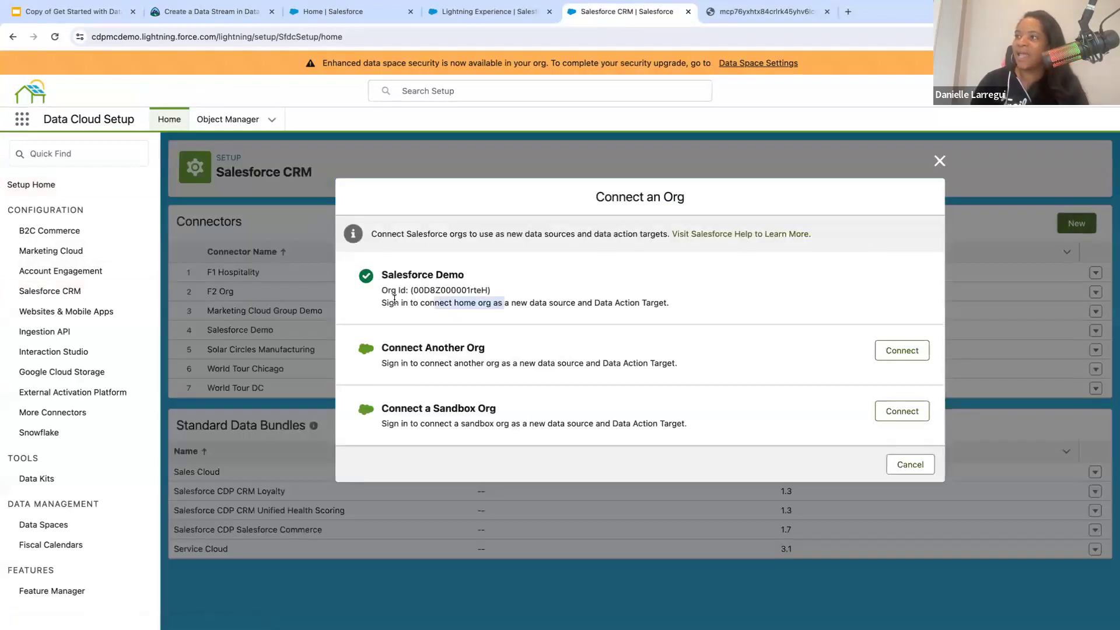
left_click(379, 311)
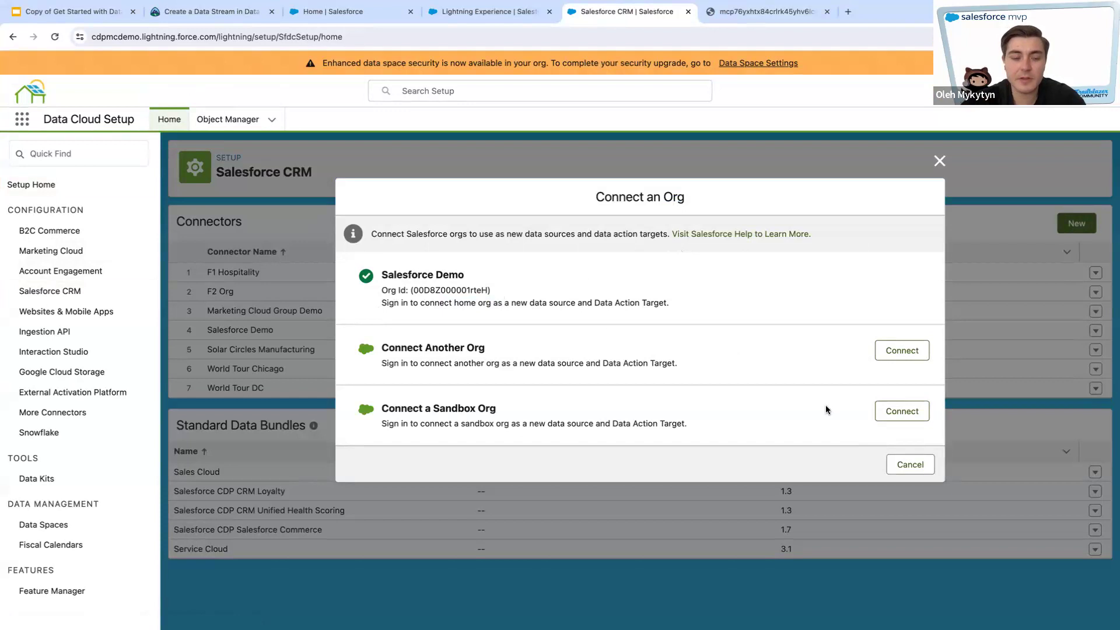
left_click(910, 467)
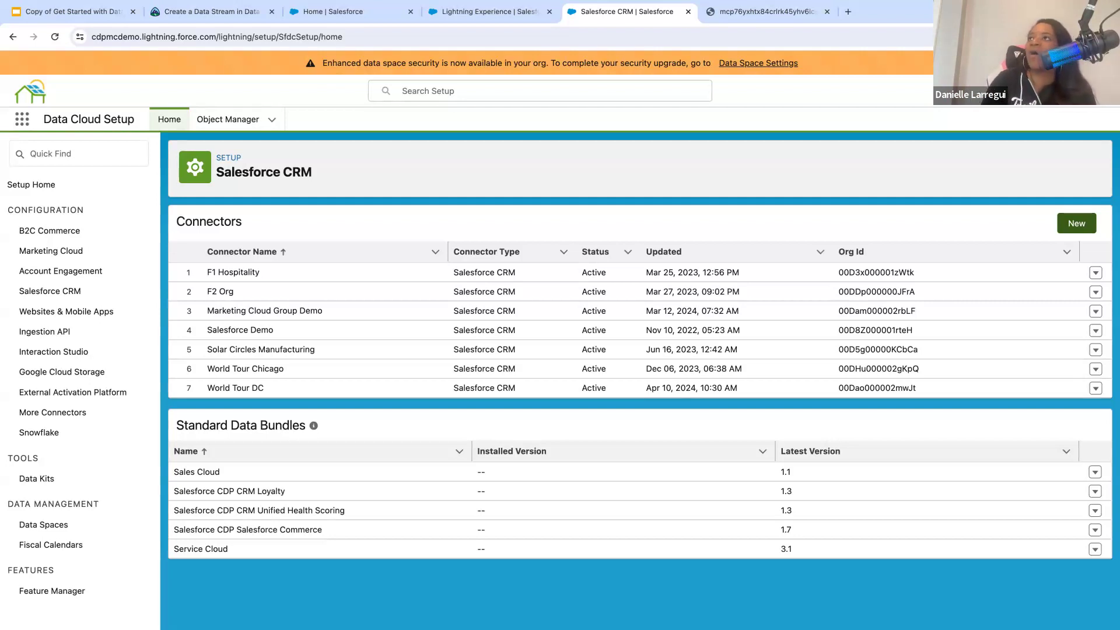
- Preview a new Marketing Cloud data stream in the default data space up to the MobileConnect starter bundle, and discard it
left_click(226, 13)
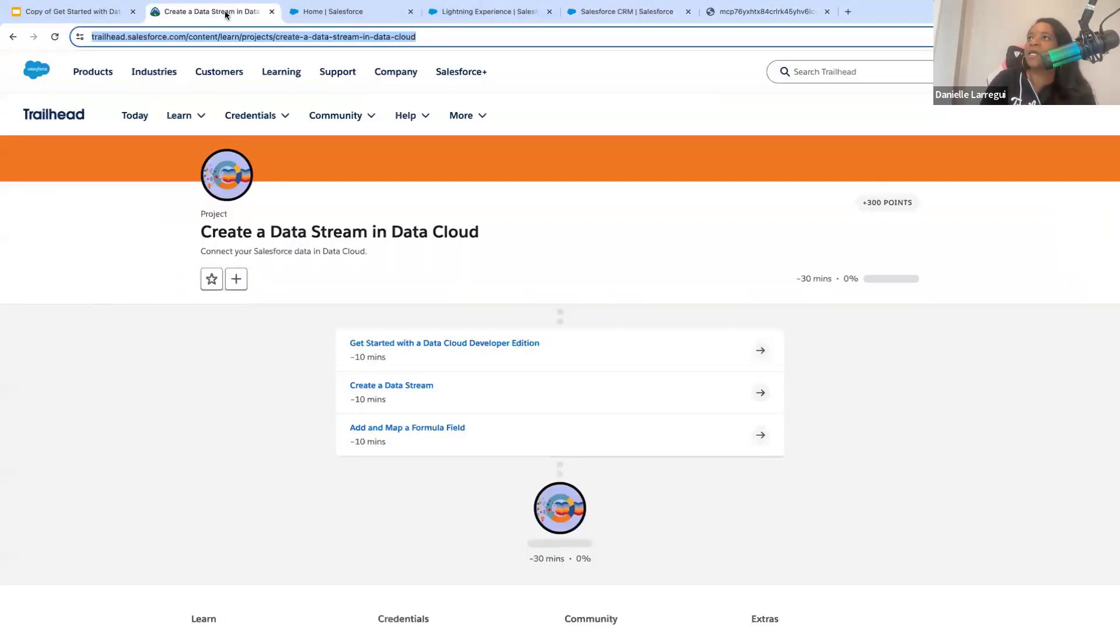
key("ctrl+Tab")
left_click(188, 119)
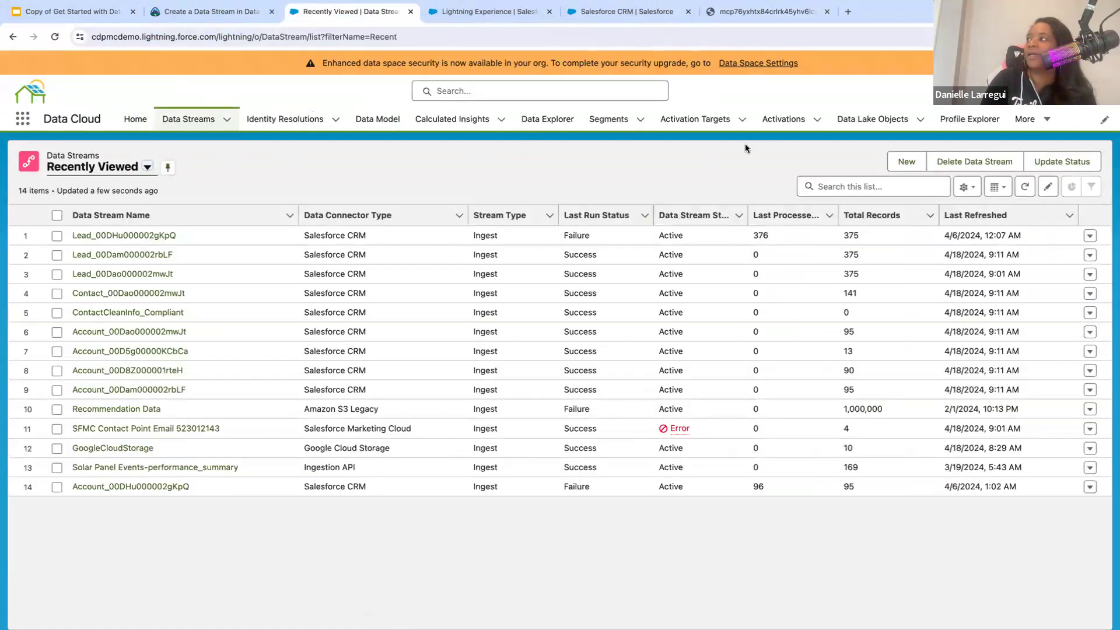
left_click(906, 162)
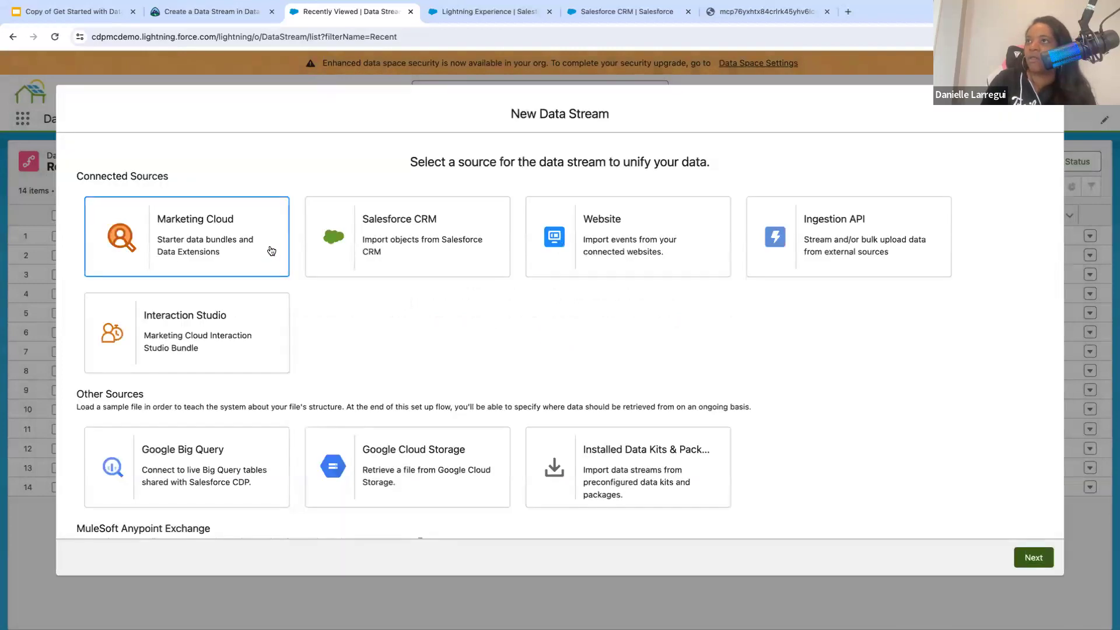
left_click(272, 251)
left_click(1045, 557)
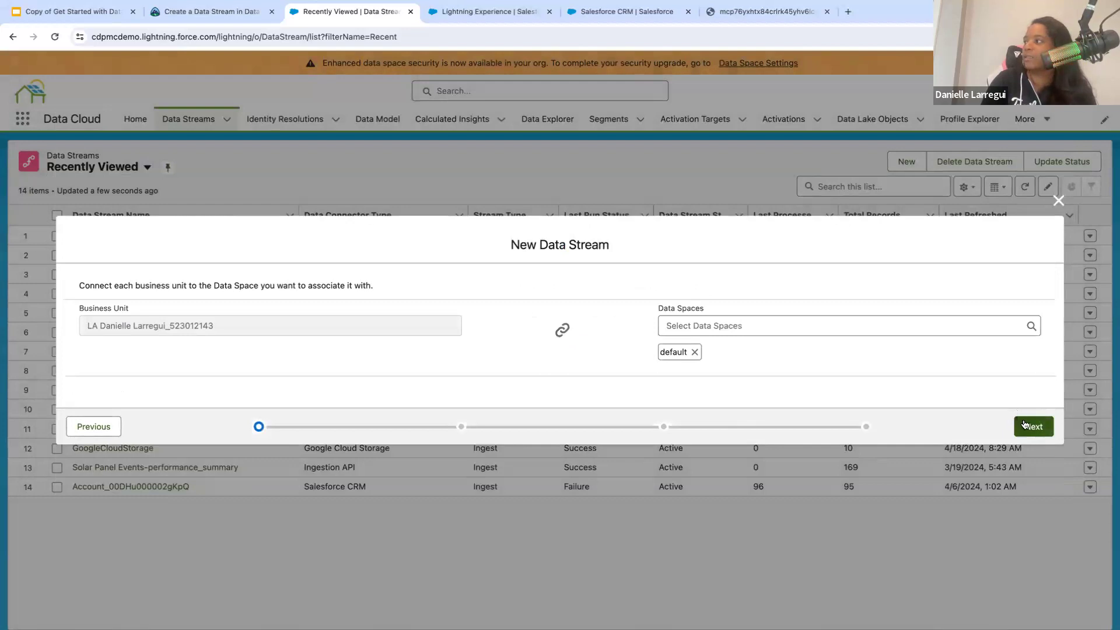
left_click(1025, 424)
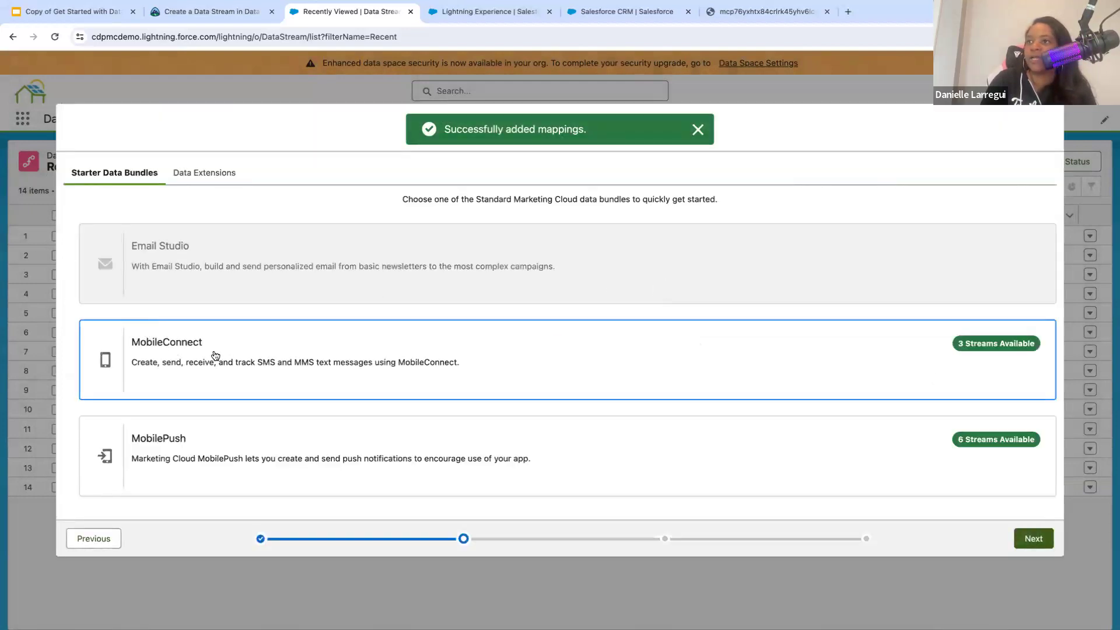
left_click(216, 356)
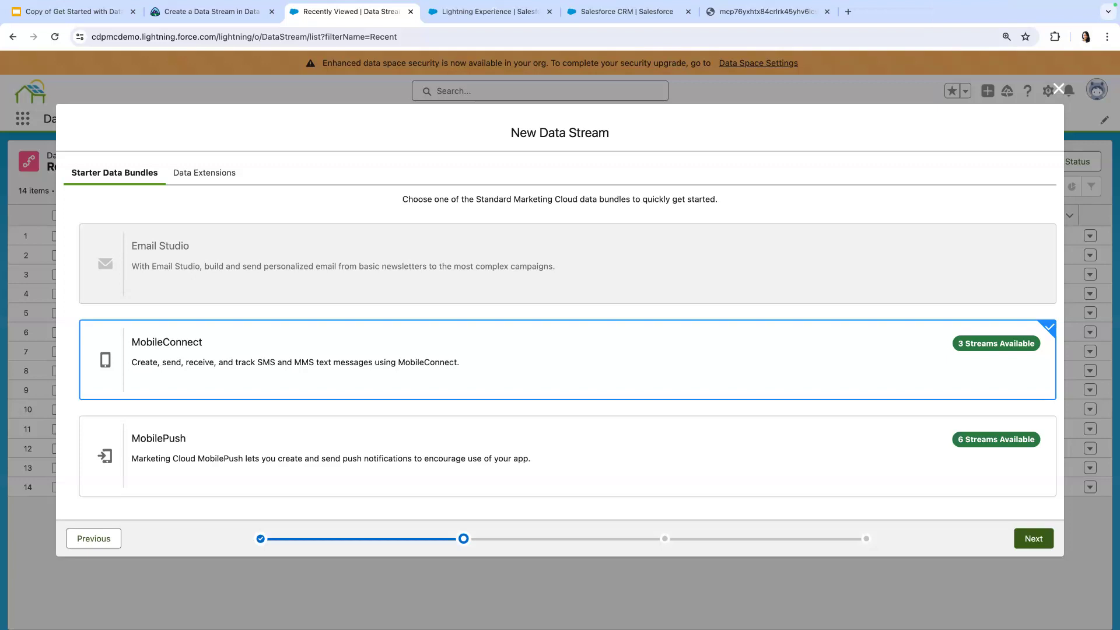
left_click(1059, 89)
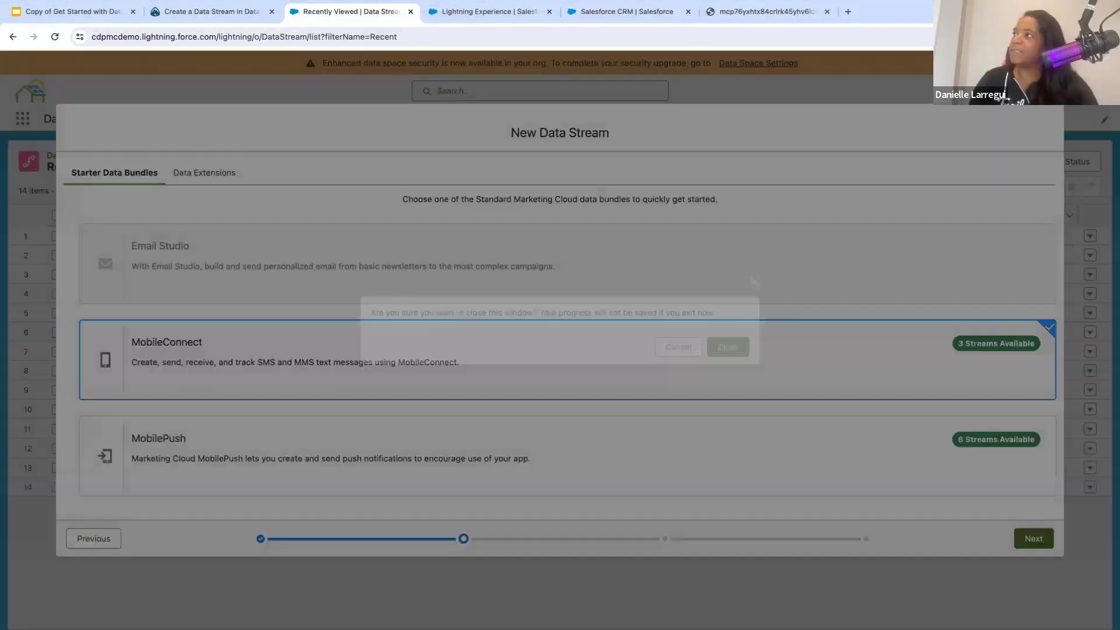
left_click(728, 346)
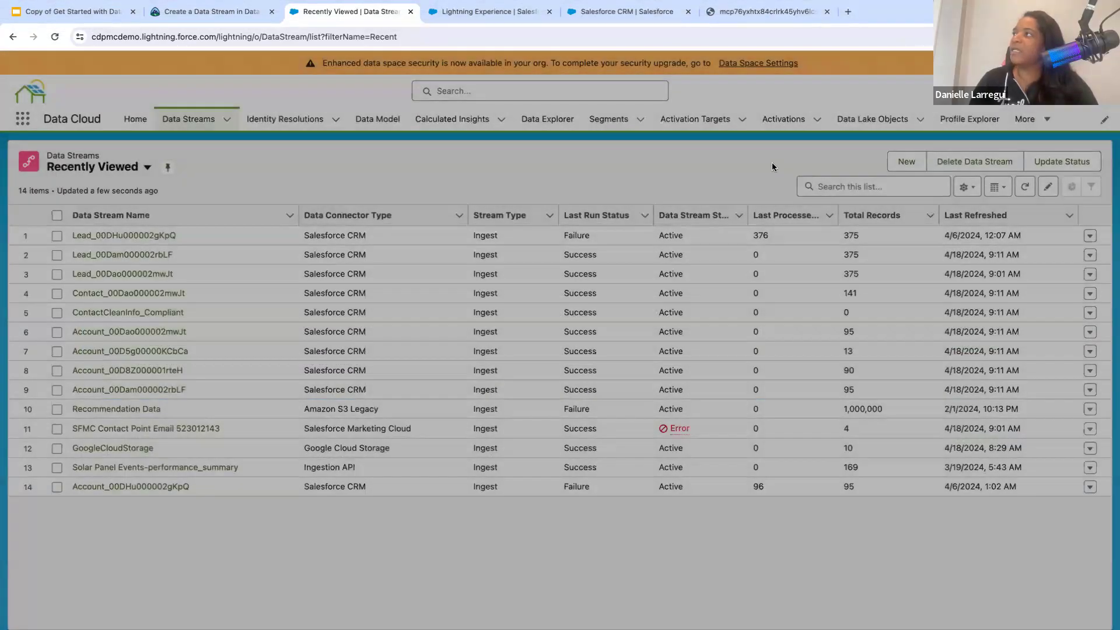
- View the activation targets in the All Activation Targets and Marketing Cloud list views
left_click(700, 119)
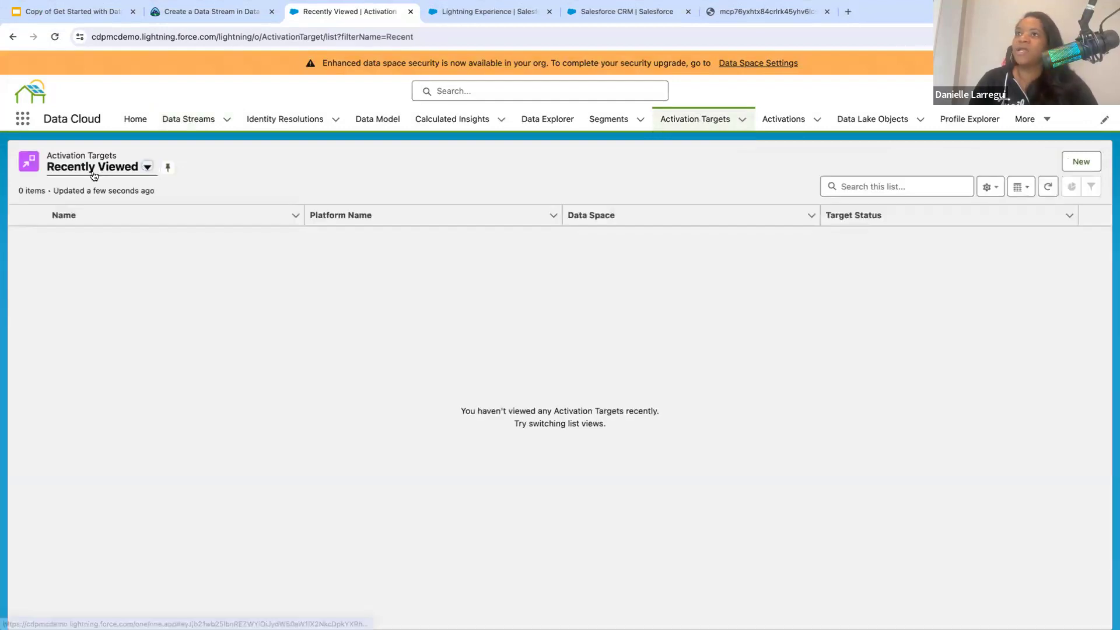
left_click(98, 169)
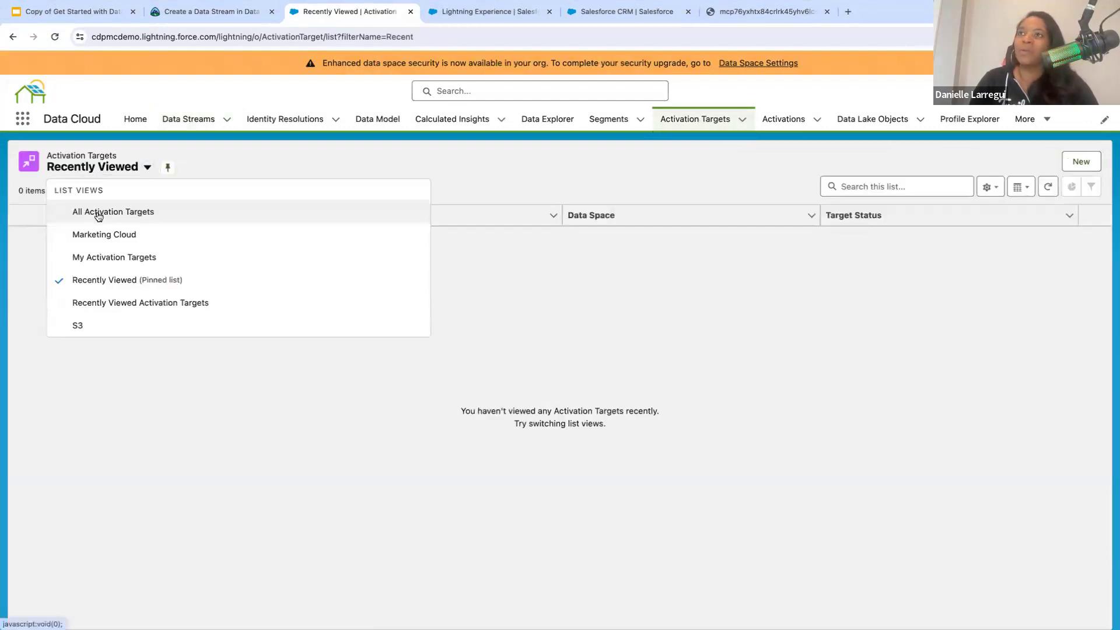
left_click(98, 213)
left_click(128, 169)
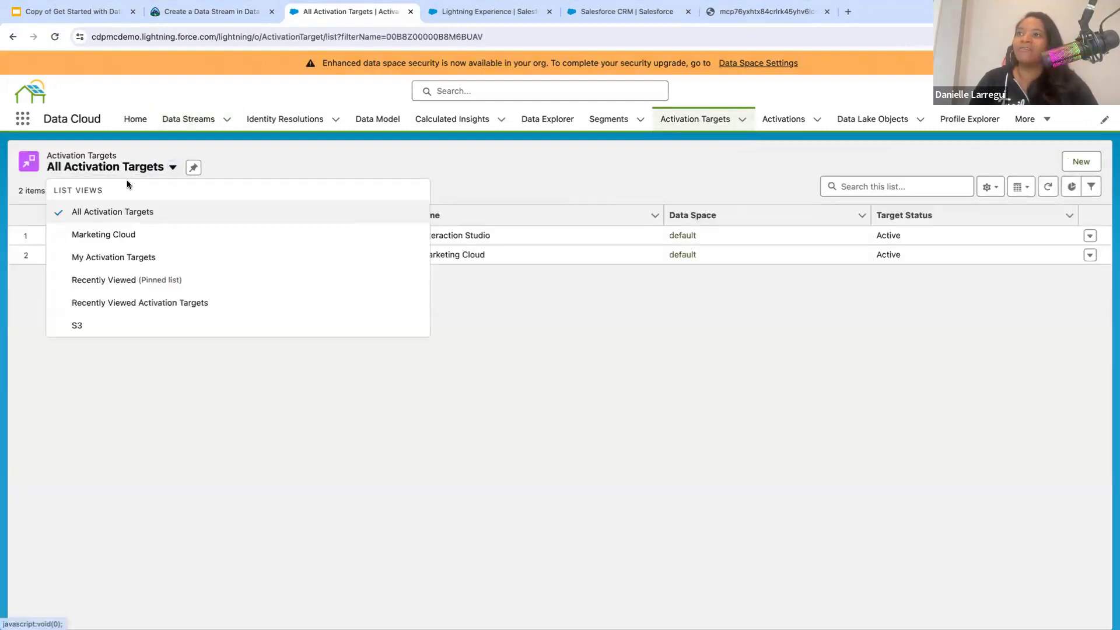
left_click(105, 235)
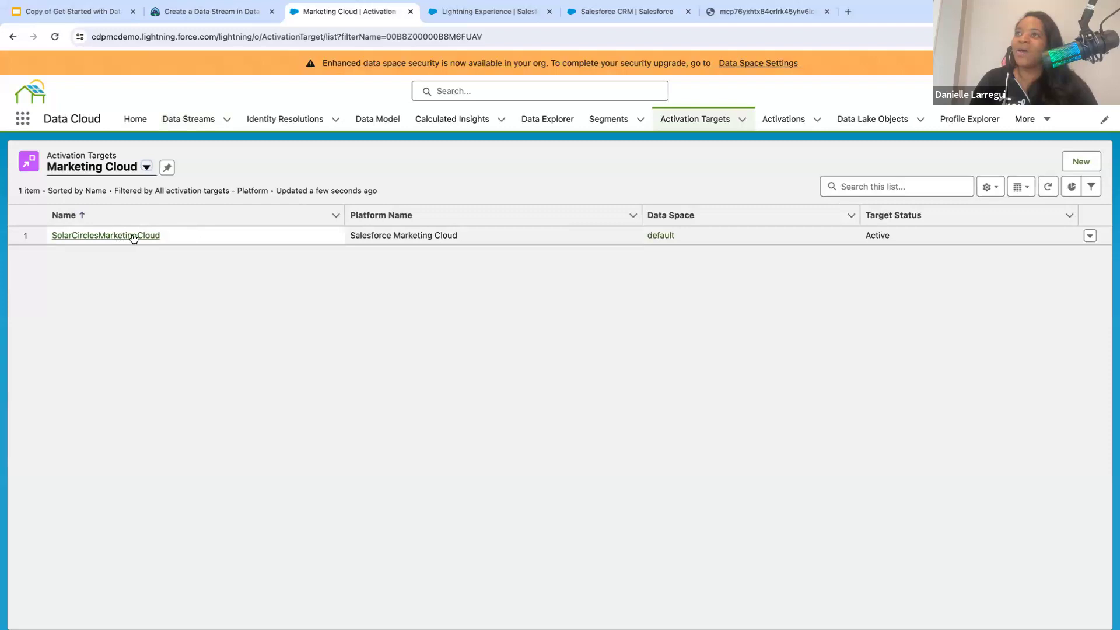
left_click(146, 168)
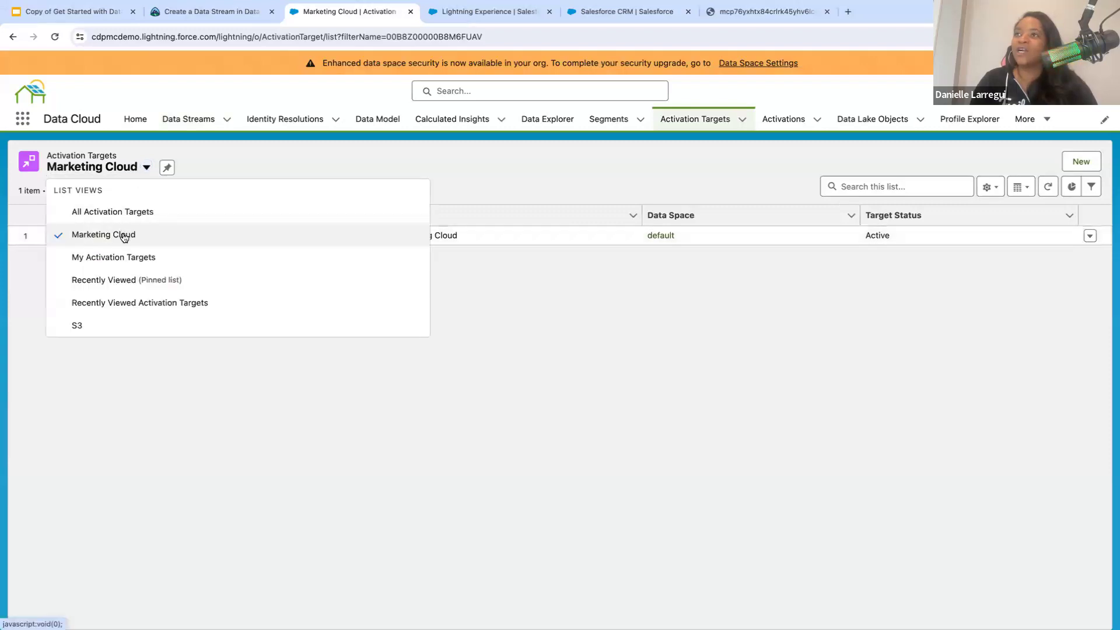
left_click(659, 169)
left_click(712, 119)
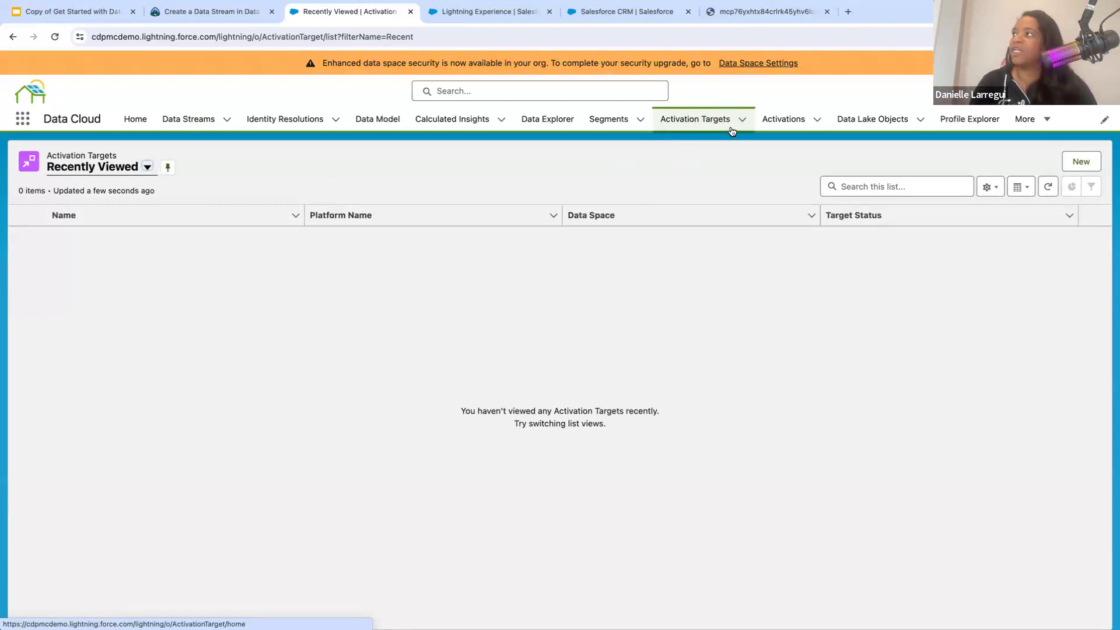
- Show the All Segments list view
left_click(608, 119)
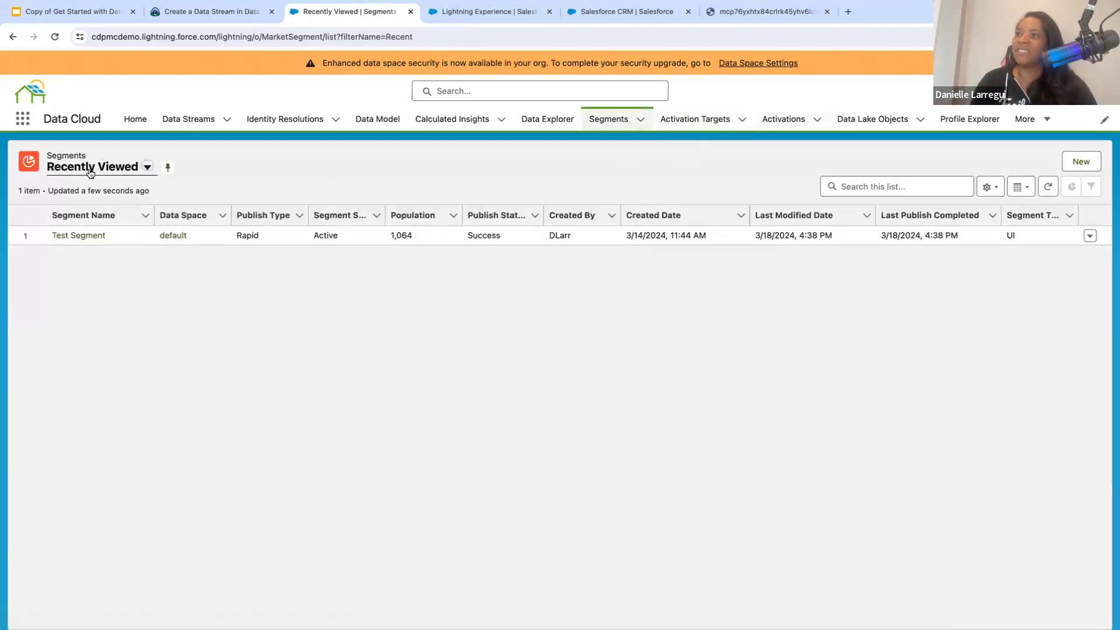
left_click(91, 169)
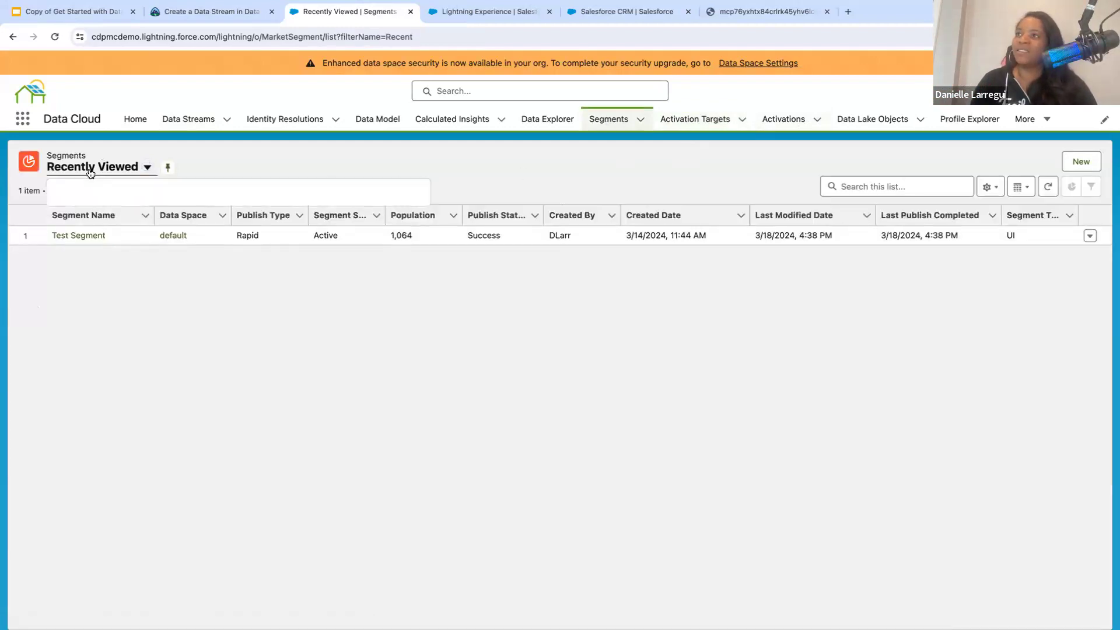
left_click(90, 217)
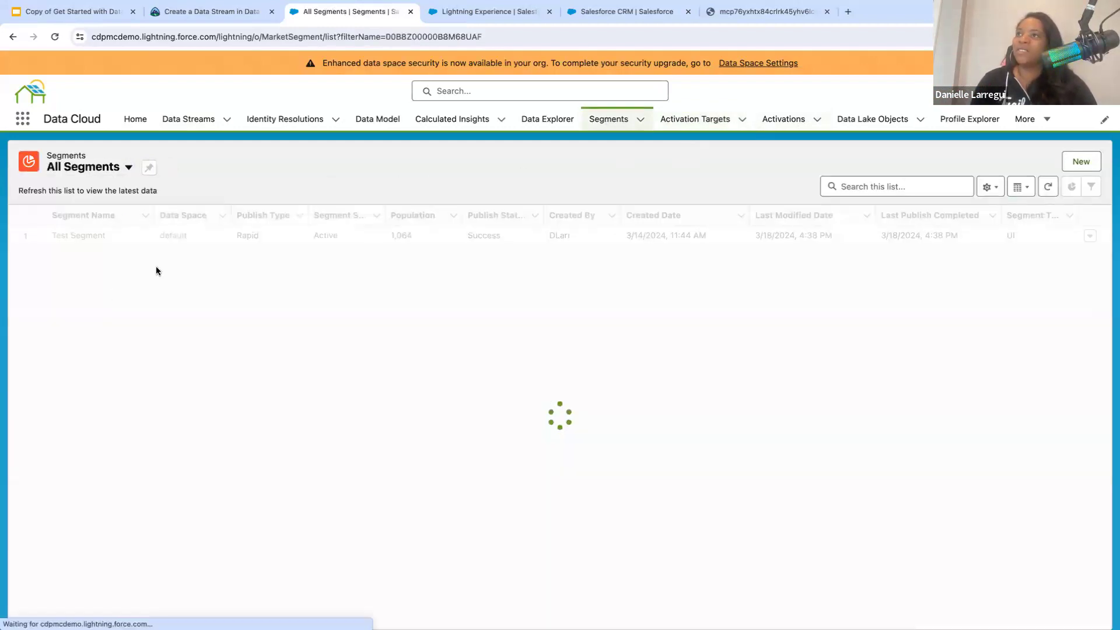
- Open the UnifiedIndividualEmailAddressesLargeTexasCities activation and view its details
left_click(771, 125)
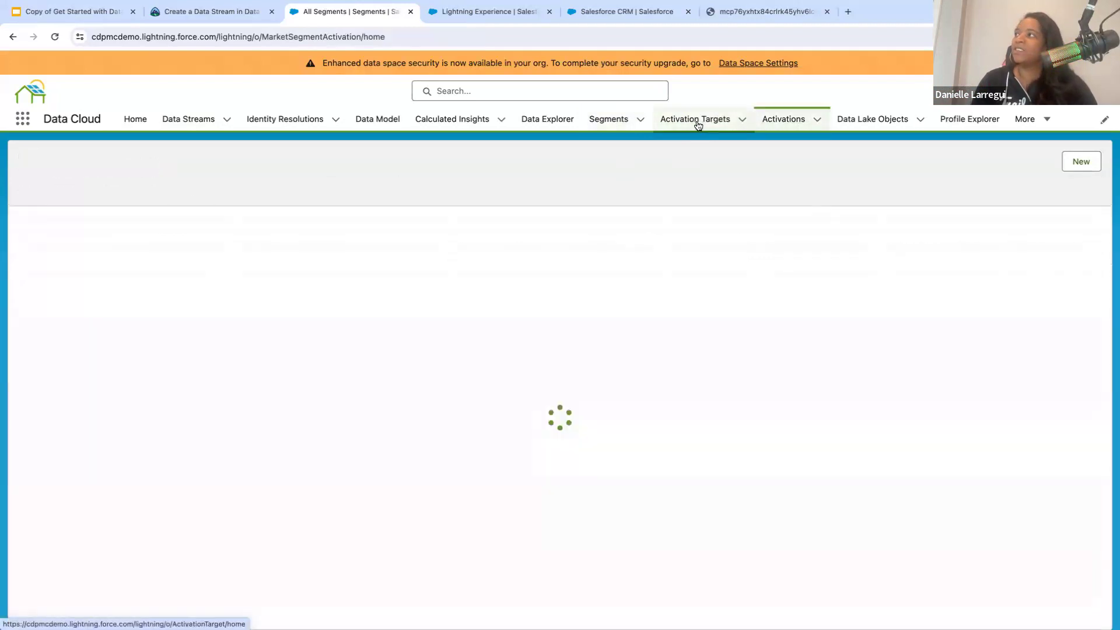
left_click(782, 121)
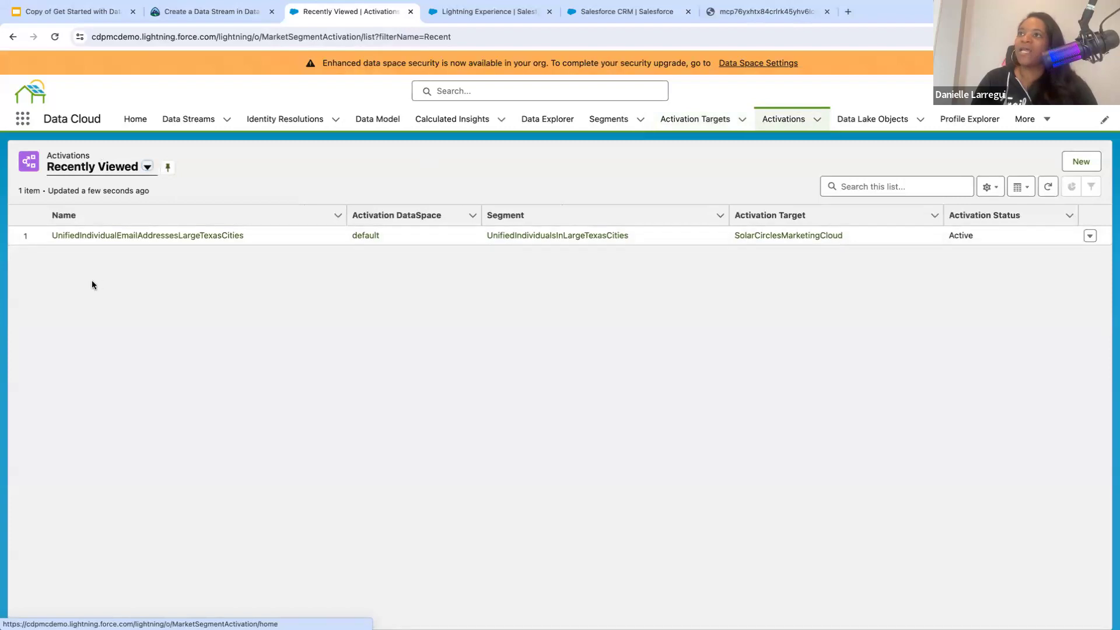
left_click(157, 236)
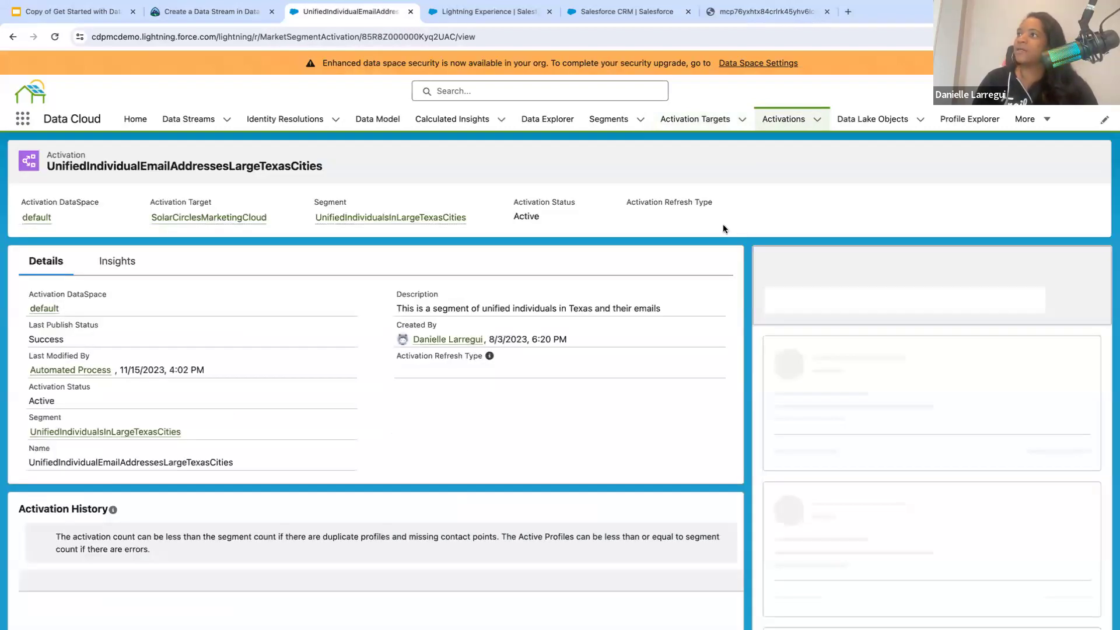
scroll(202, 338, "down", 1)
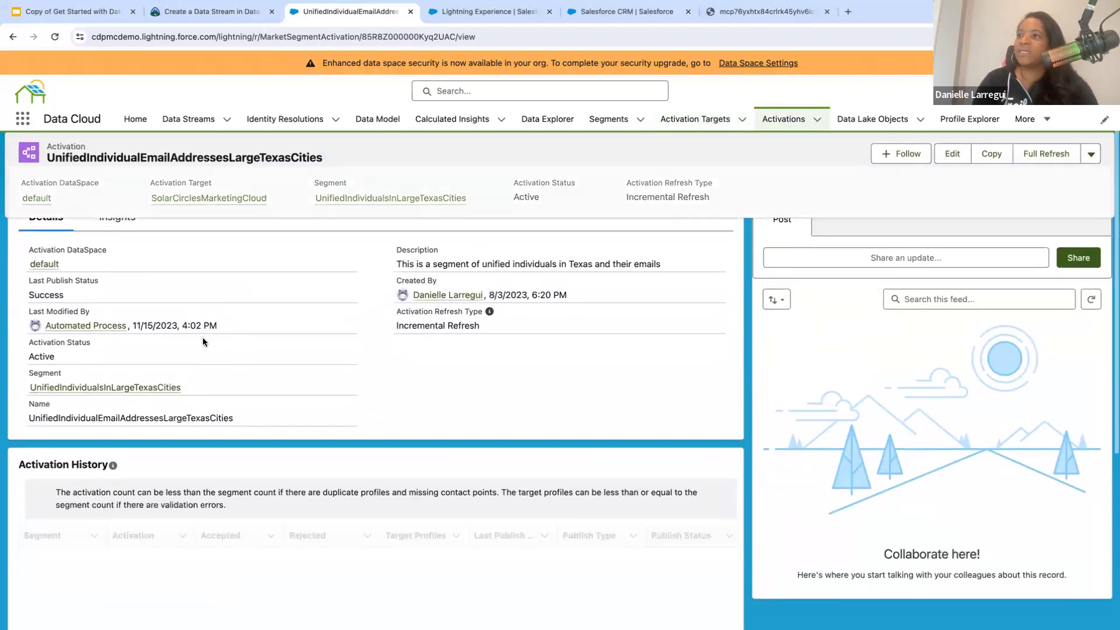
scroll(201, 338, "up", 1)
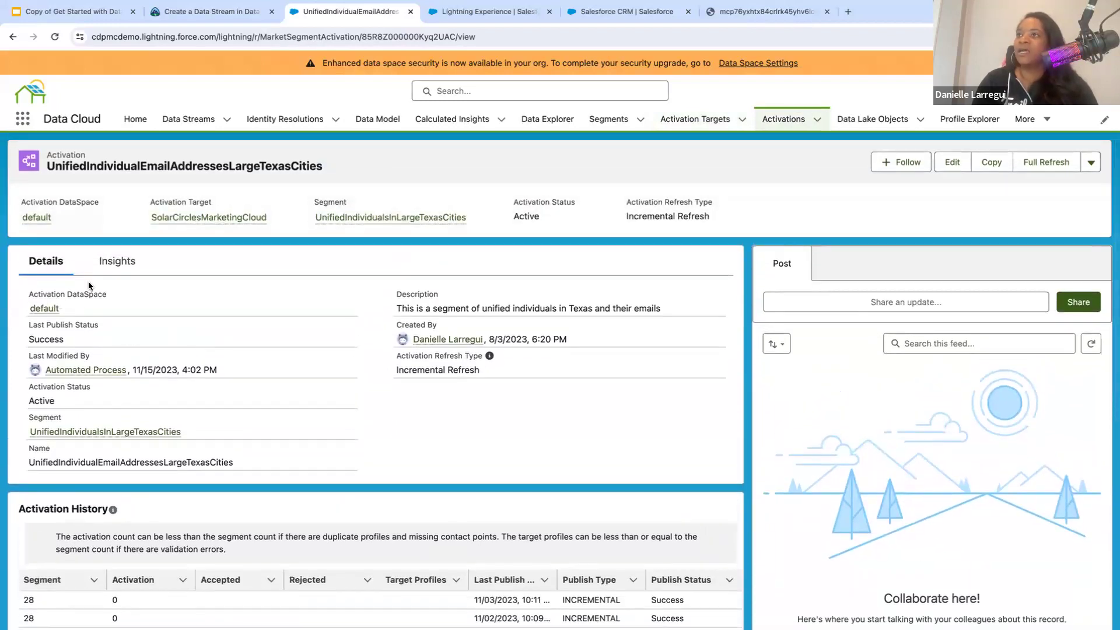
- Examine the activation's target and its Activation History, including the publish types, target profiles and publish statuses
mouse_move(203, 220)
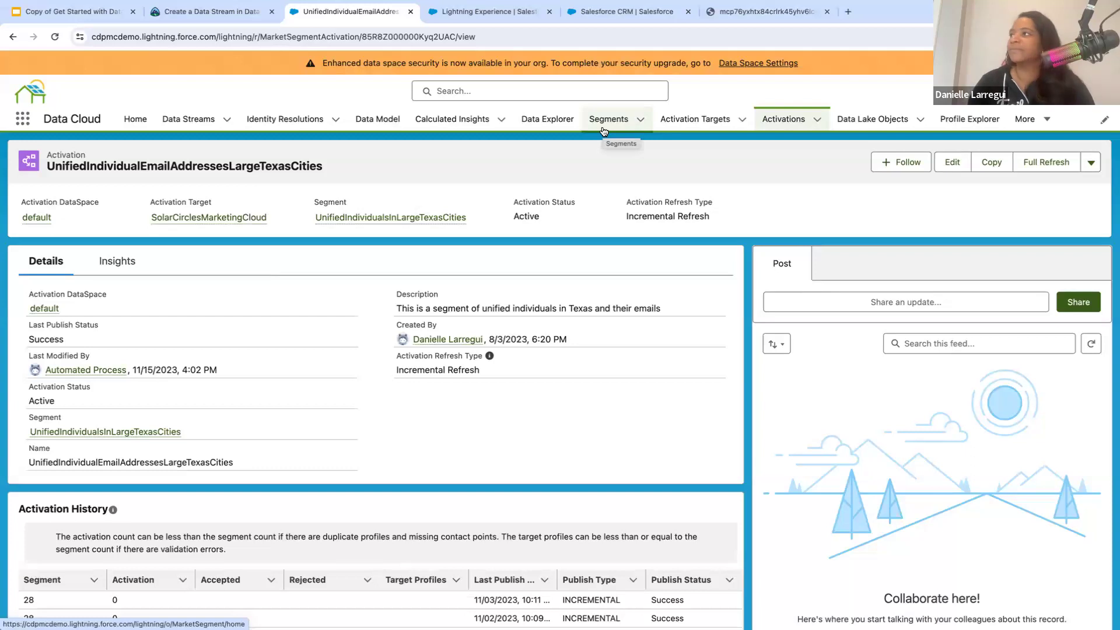
scroll(371, 454, "down", 2)
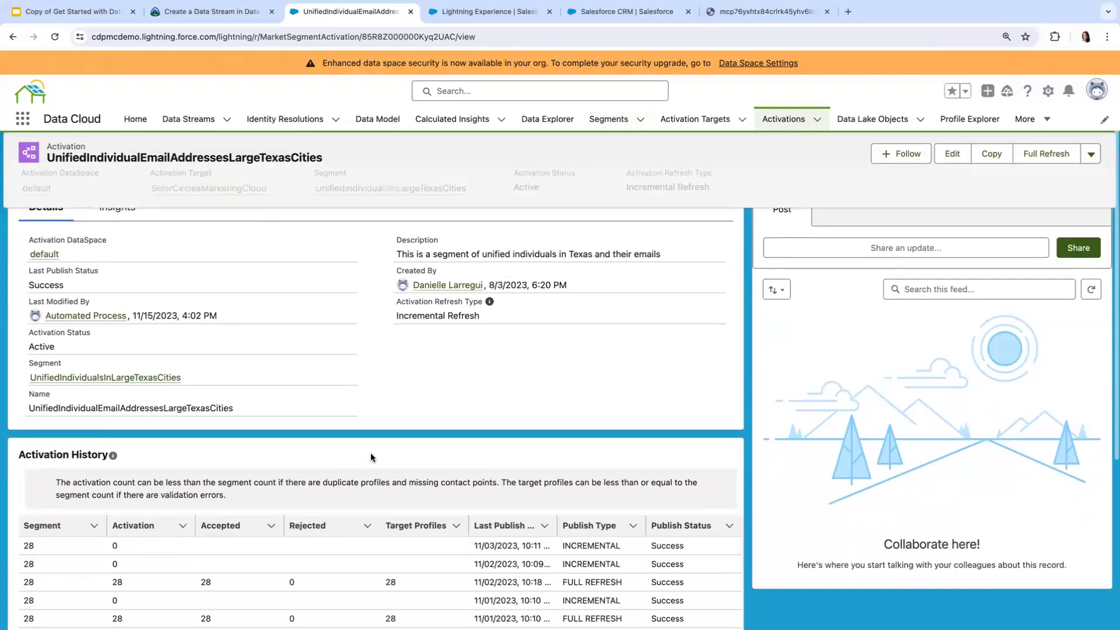
scroll(371, 457, "down", 3)
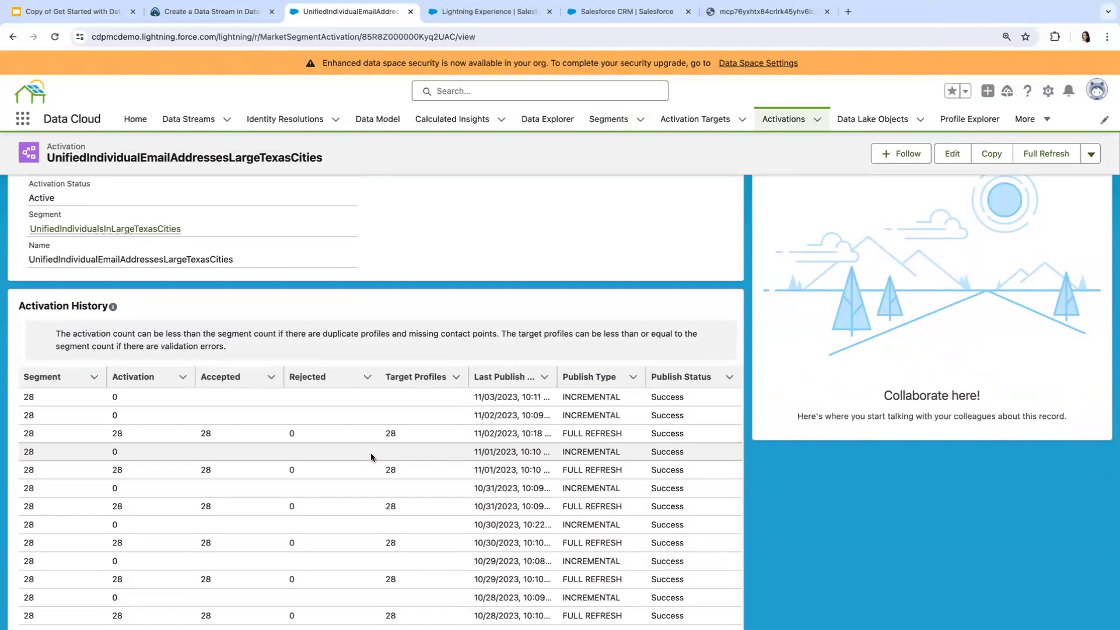
scroll(370, 453, "down", 2)
scroll(518, 531, "down", 3)
scroll(524, 533, "down", 2)
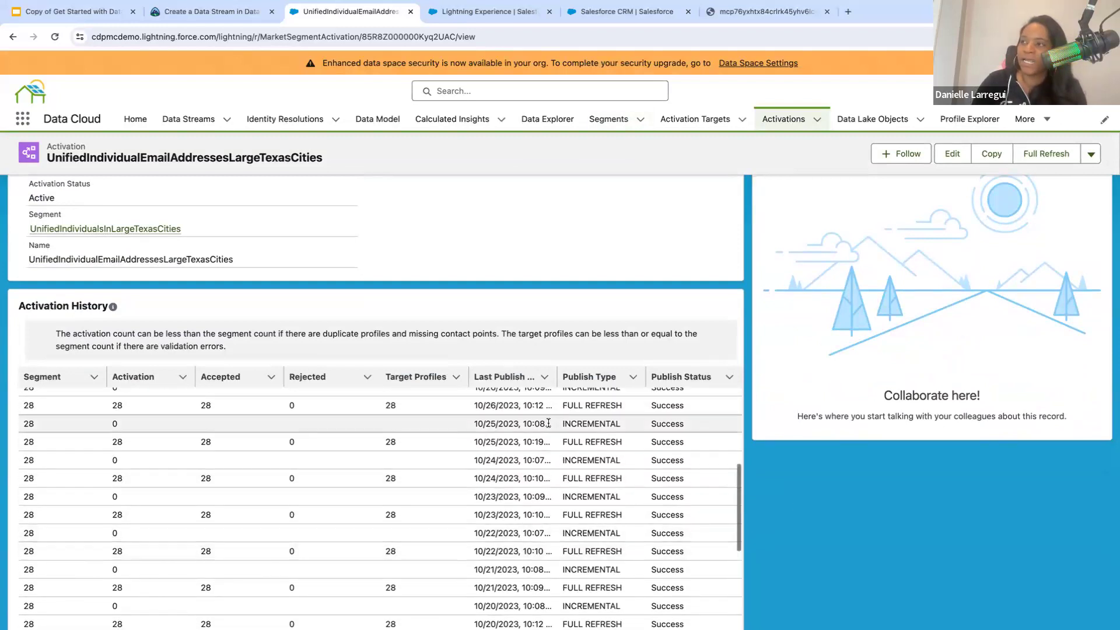
scroll(548, 422, "up", 5)
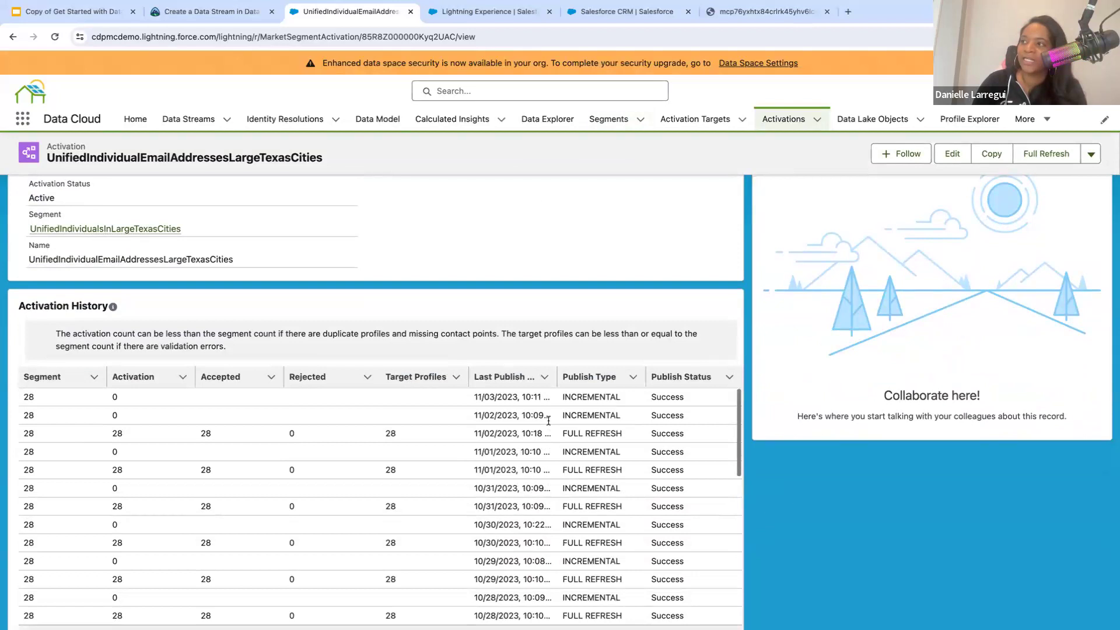
scroll(543, 426, "up", 3)
scroll(537, 431, "down", 2)
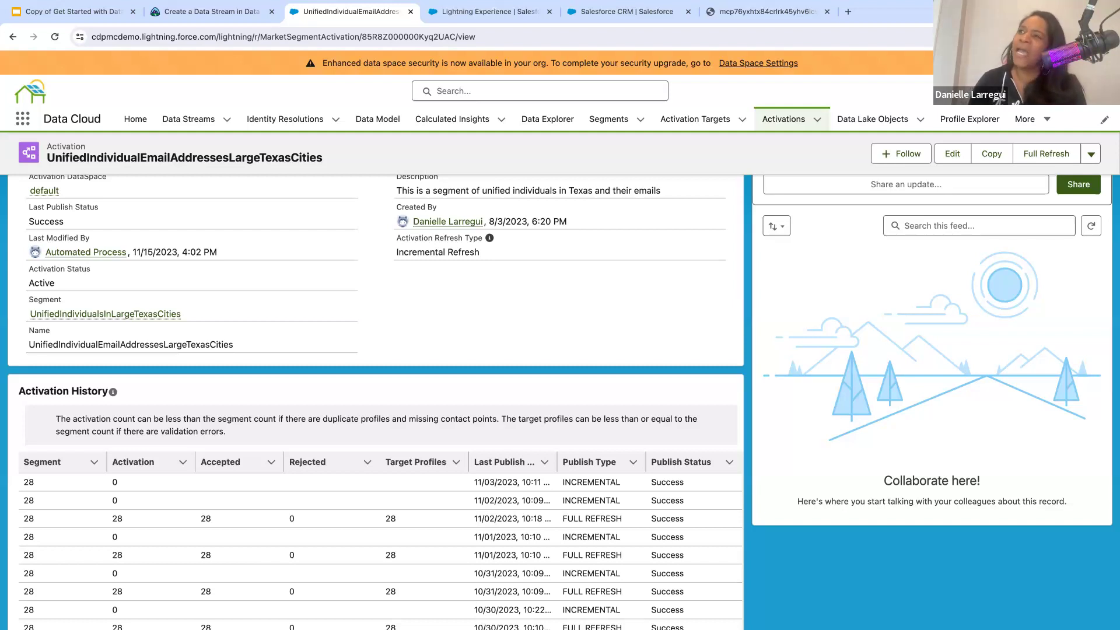
- Show the All Data Streams list view
left_click(178, 125)
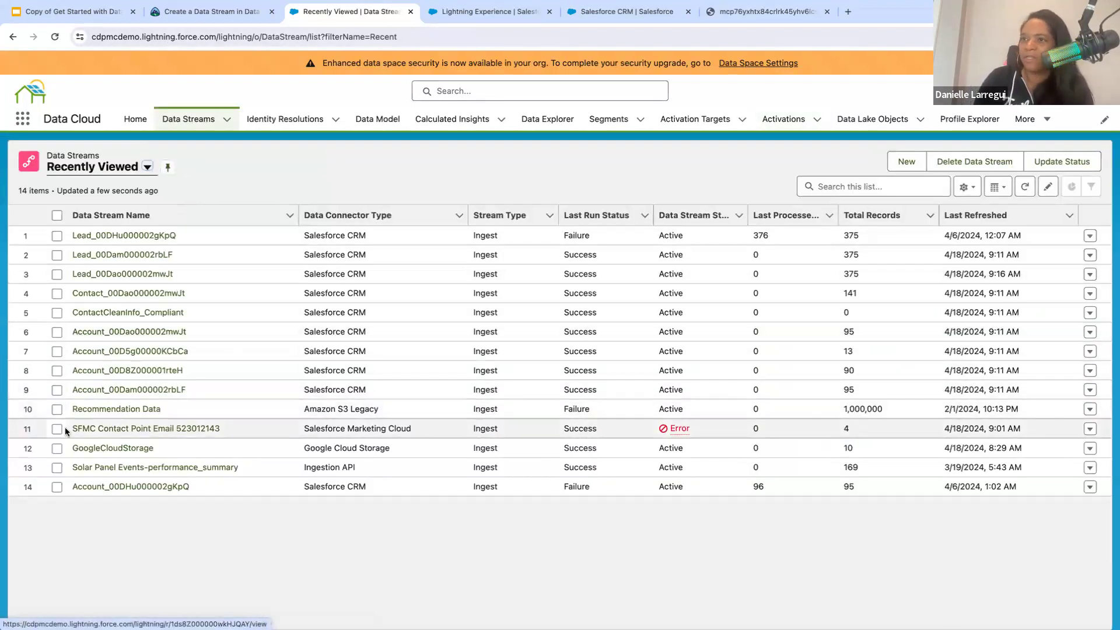
left_click(104, 168)
left_click(104, 212)
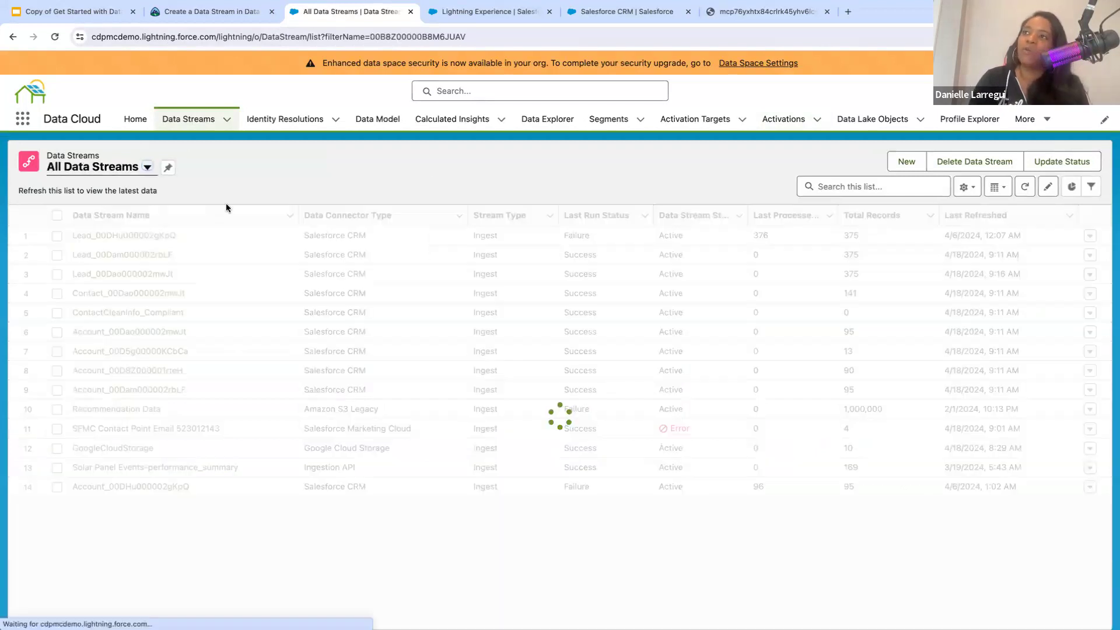